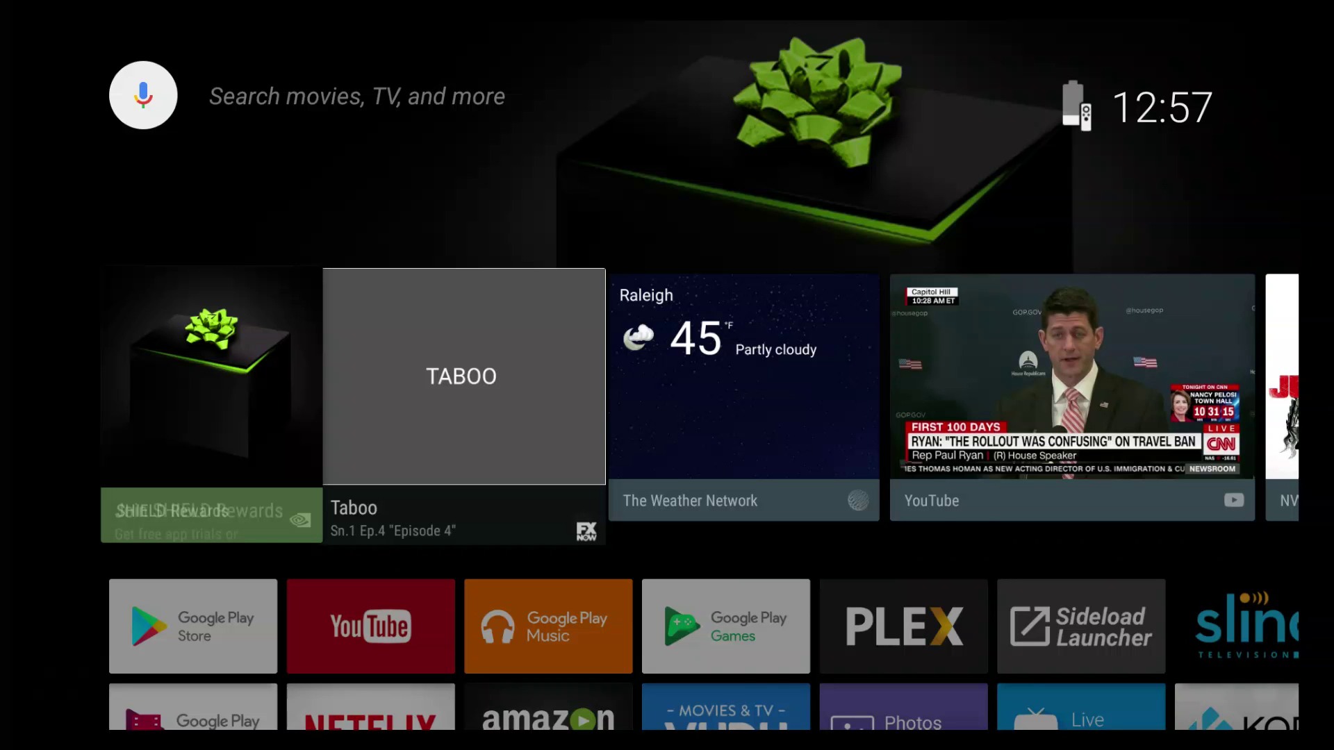
- Look over the recommendations and the first few apps on the Android TV home screen
key("Down")
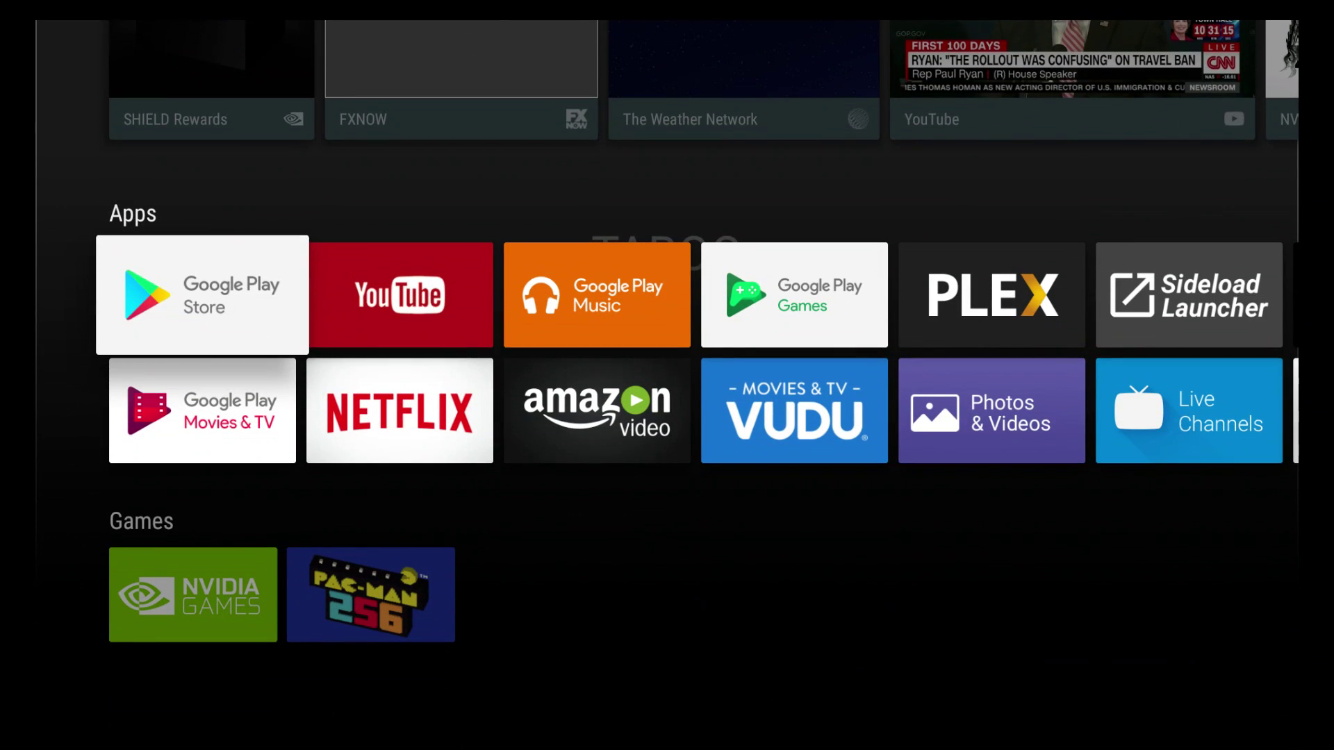
key("Right")
key("Right")
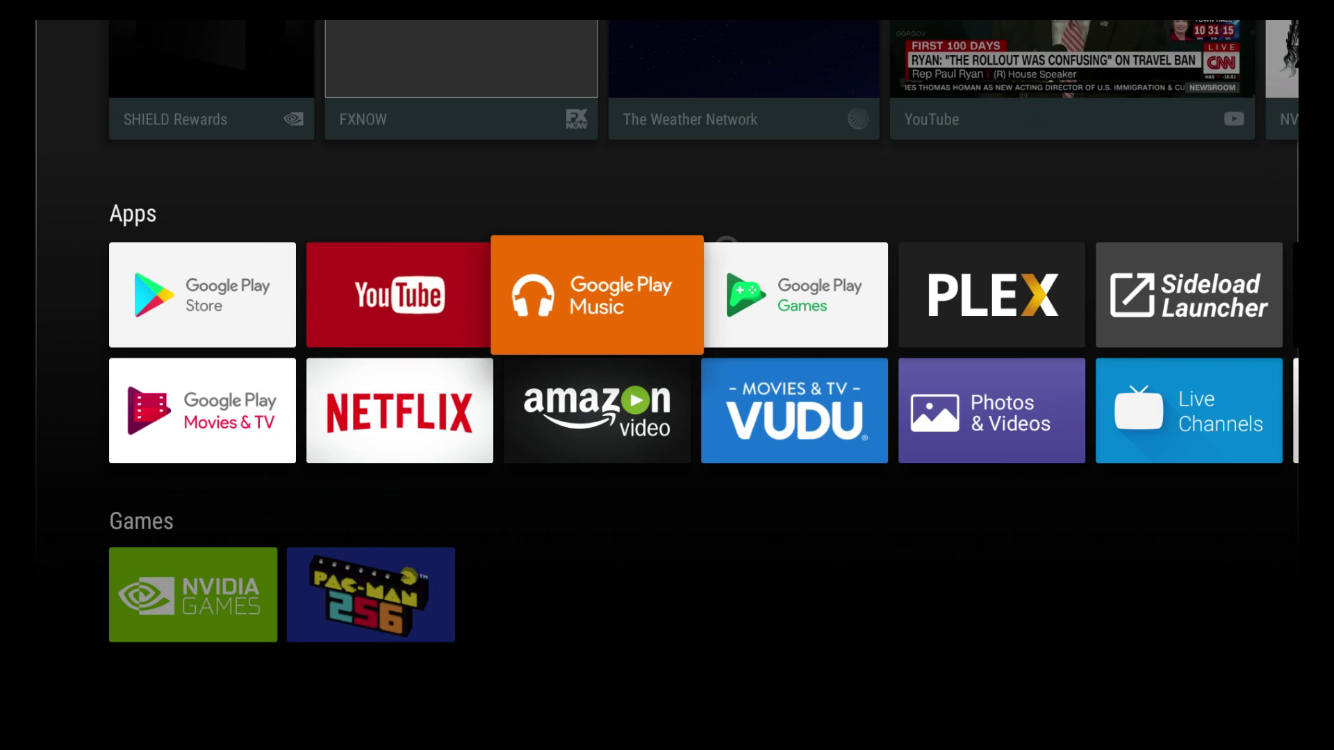
key("Right")
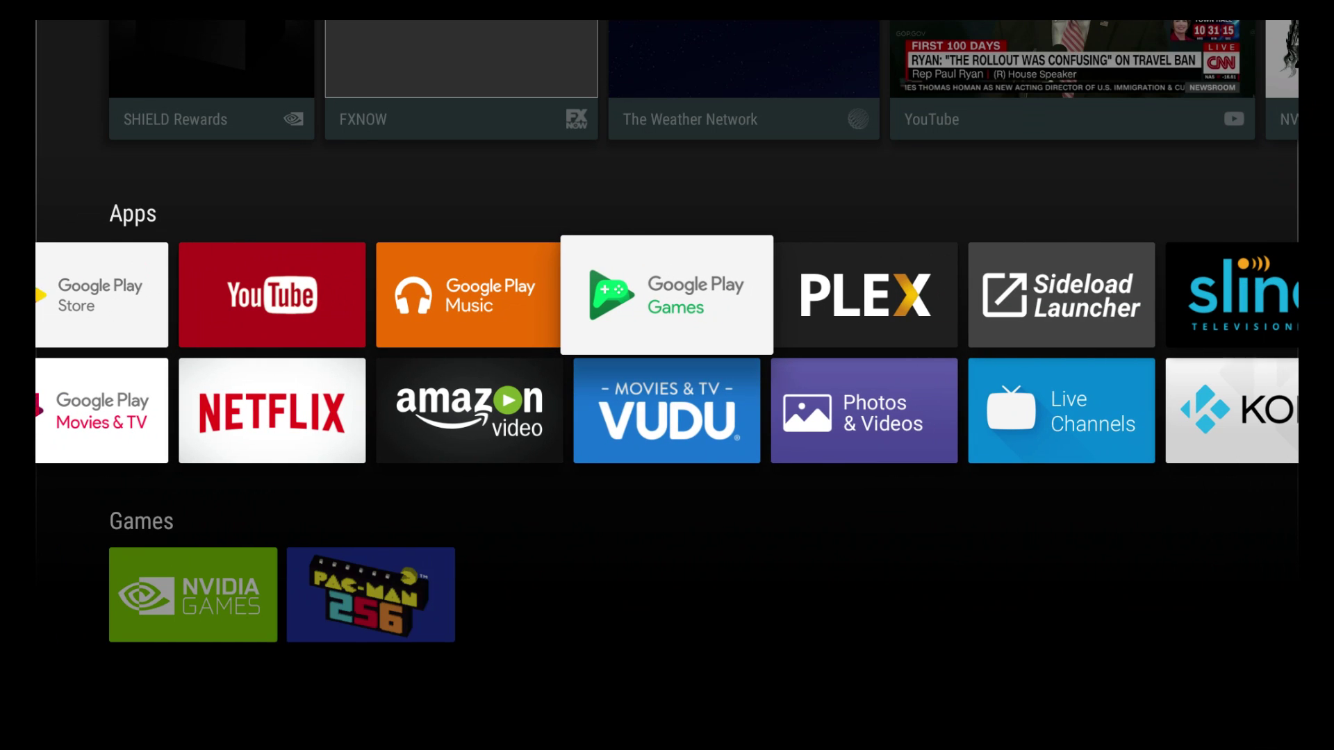
key("Left")
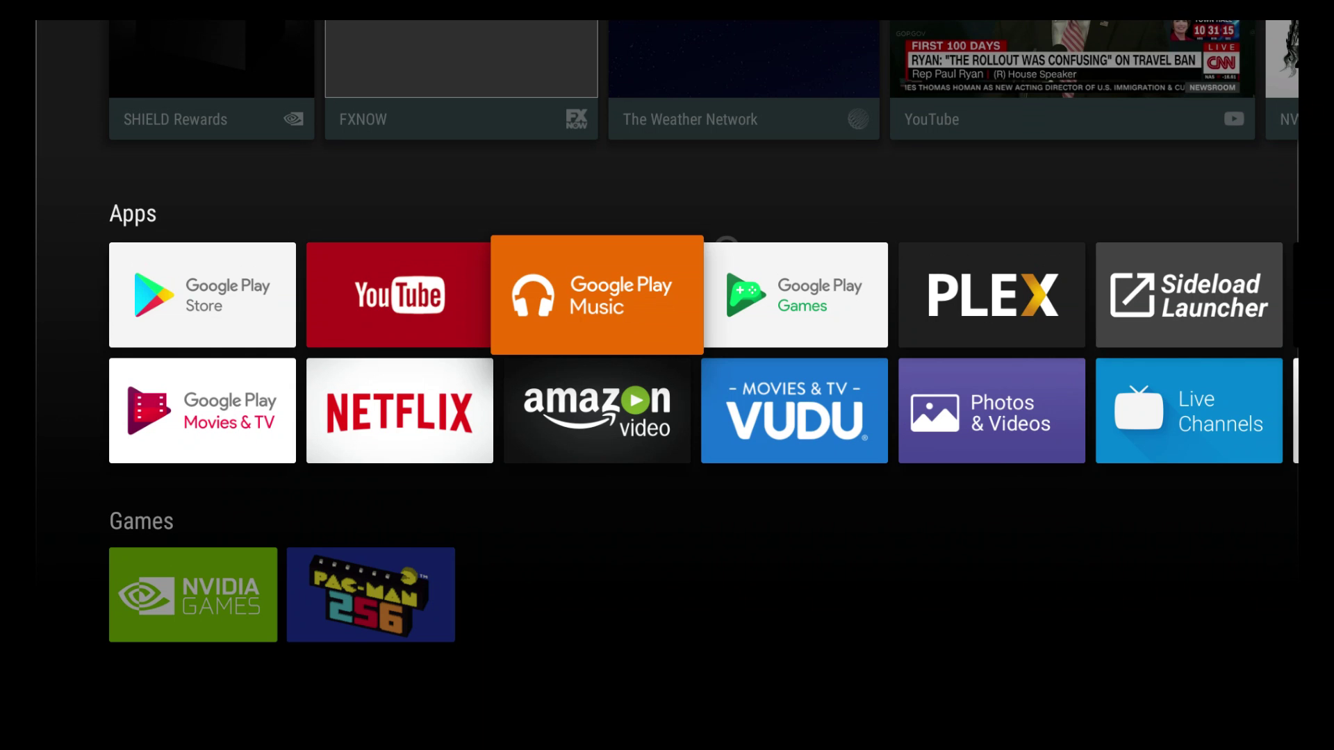
key("Up")
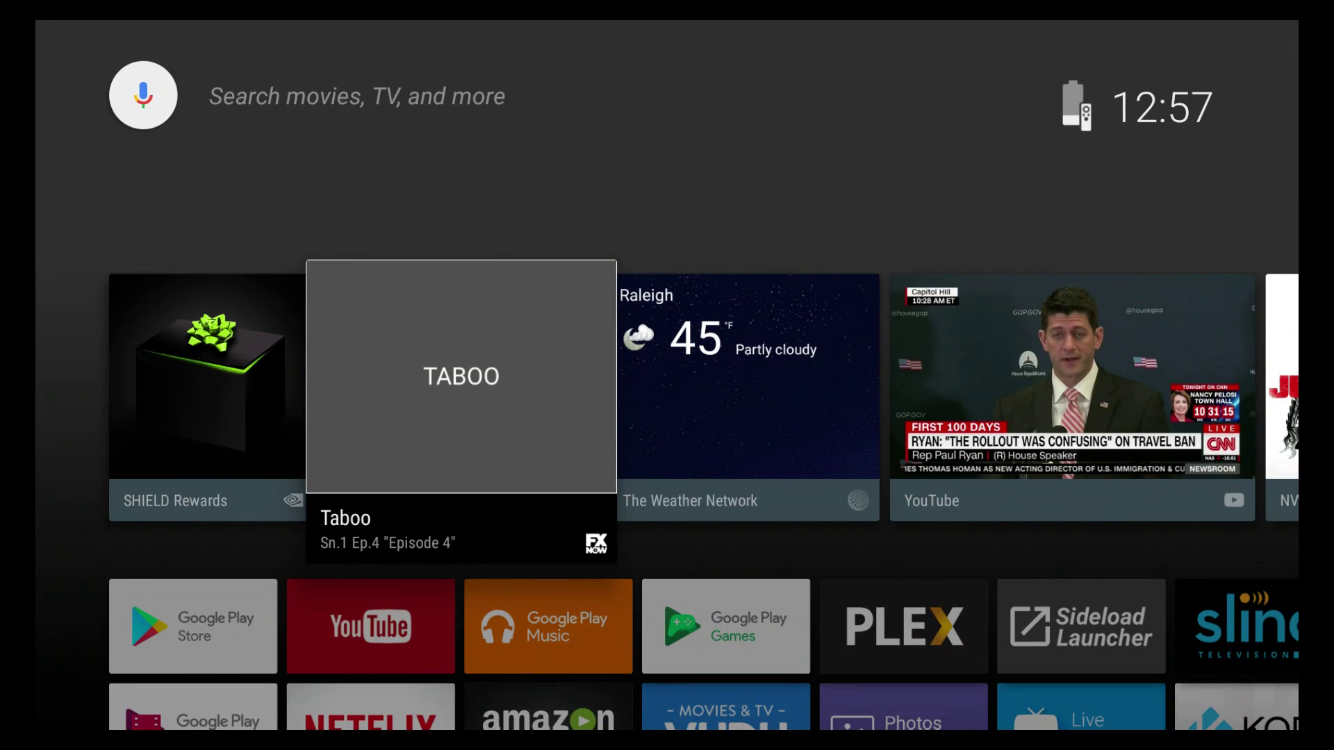
key("Left")
key("Down")
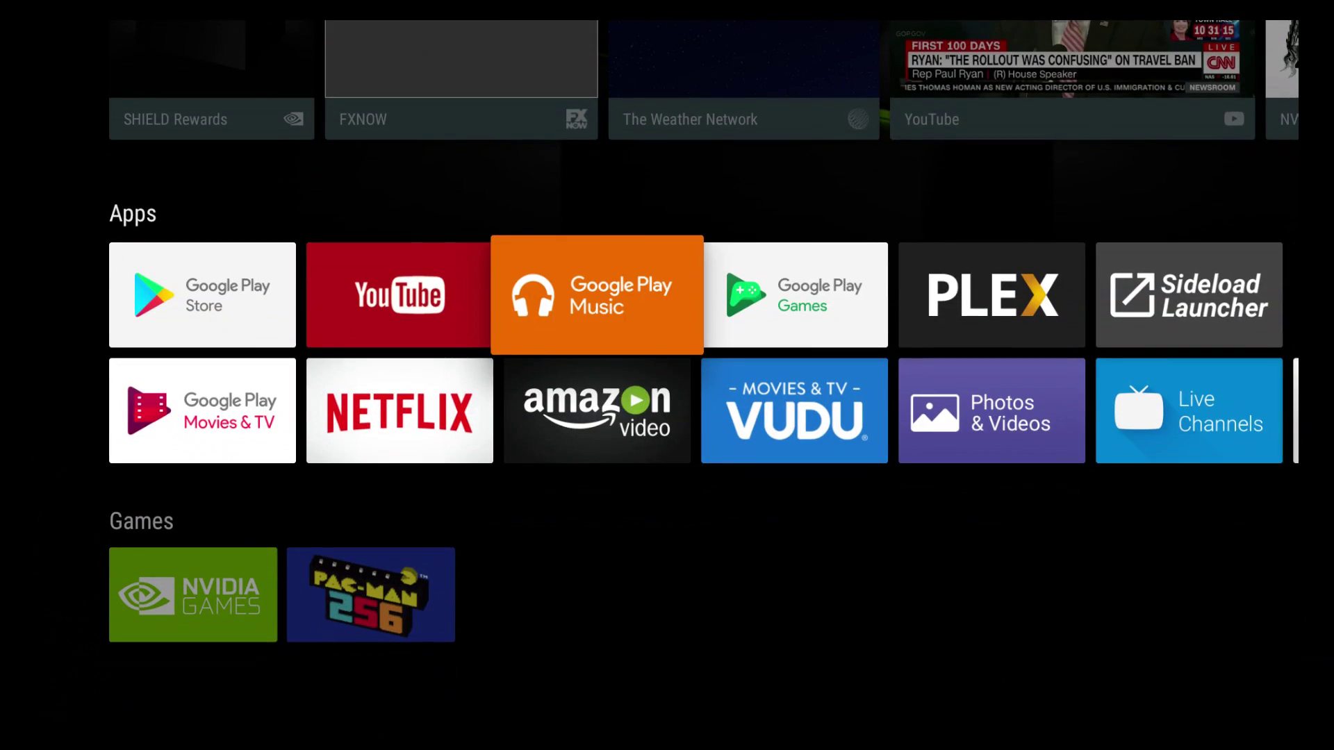
key("Left")
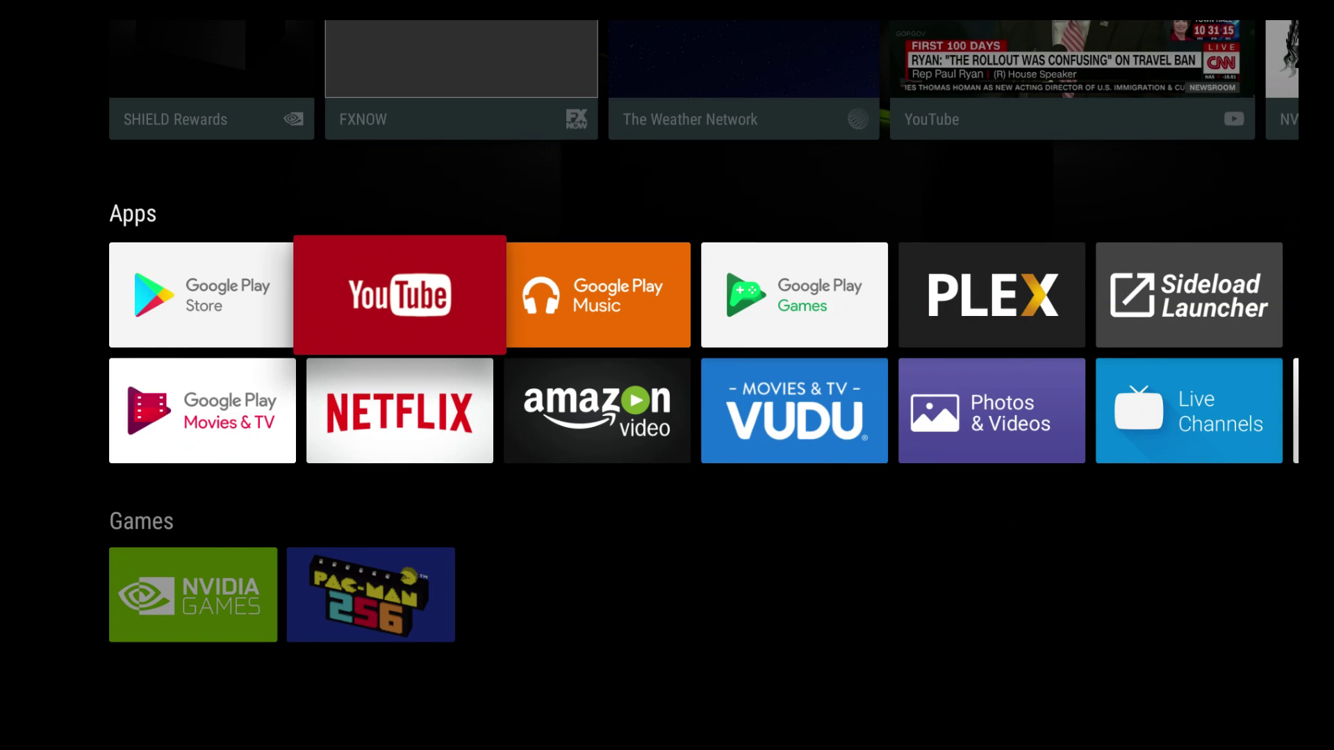
- Look through the whole Apps section to its last entry and return to Google Play Store
key("Right")
key("Right")
key("Right")
key("Right")
key("Right")
key("Right")
key("Right")
key("Right")
key("Right")
key("Right")
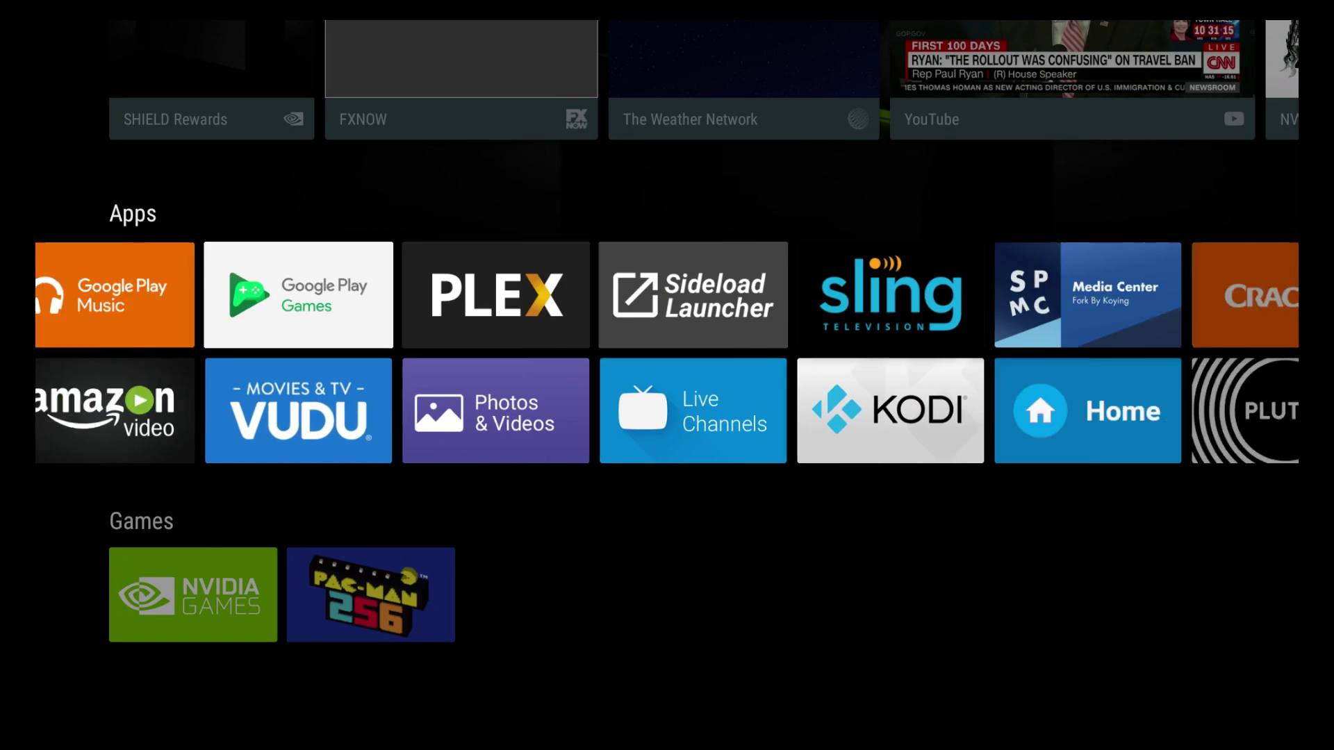
key("Right")
key("Right")
key("Right")
key("Left")
key("Left")
key("Left")
key("Left")
key("Left")
key("Left")
key("Left")
key("Left")
key("Left")
key("Left")
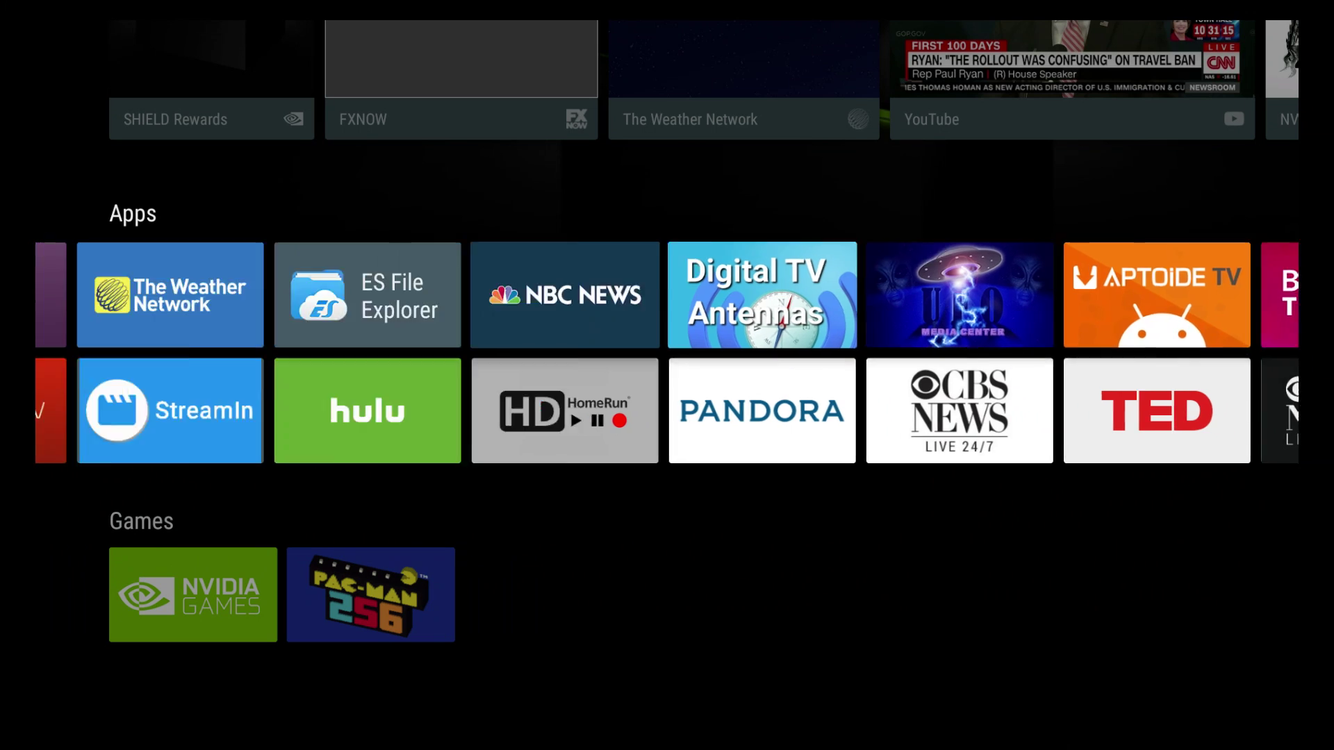
key("Left")
key("Left")
key("Right")
key("Right")
key("Right")
key("Right")
key("Right")
key("Right")
key("Right")
key("Right")
key("Right")
key("Right")
key("Right")
key("Right")
key("Right")
key("Right")
key("Right")
key("Right")
key("Right")
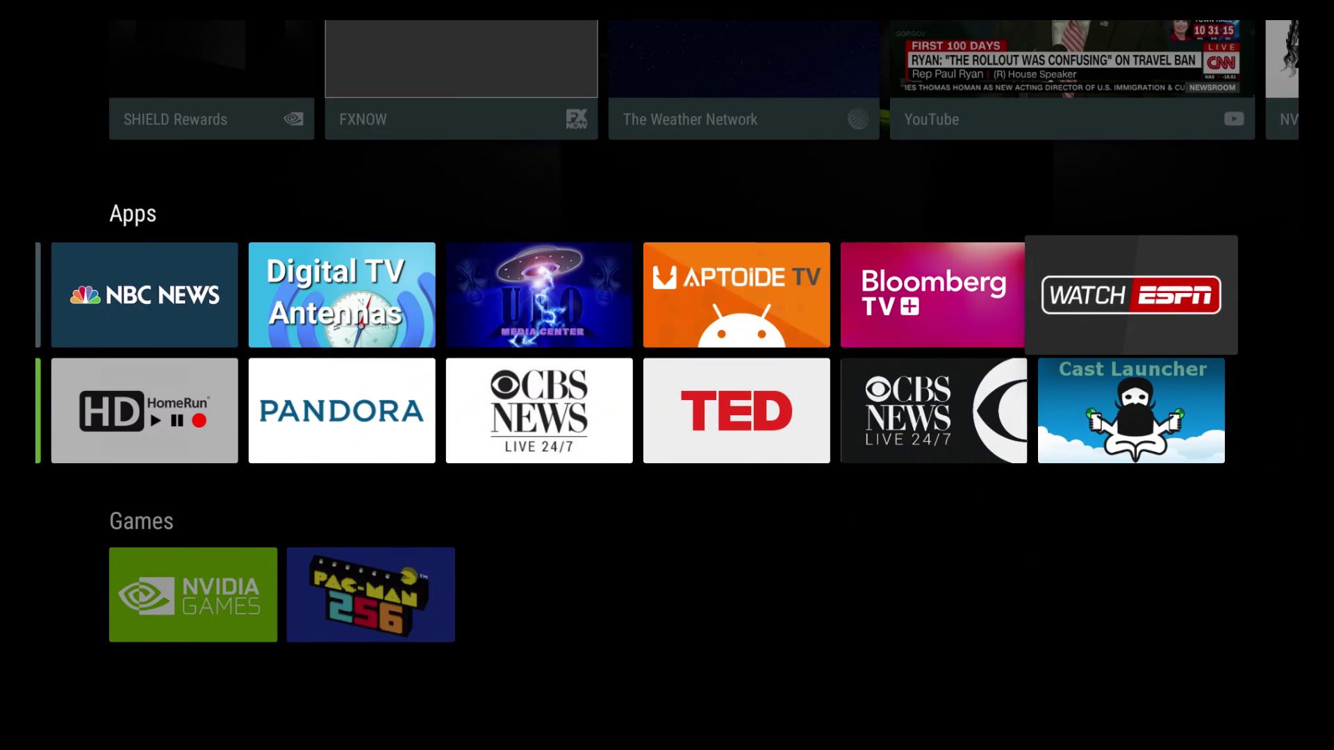
key("Left")
key("Left")
key("Left")
key("Left")
key("Left")
key("Left")
key("Left")
key("Left")
key("Left")
key("Left")
key("Left")
key("Left")
key("Left")
key("Left")
key("Left")
key("Left")
key("Left")
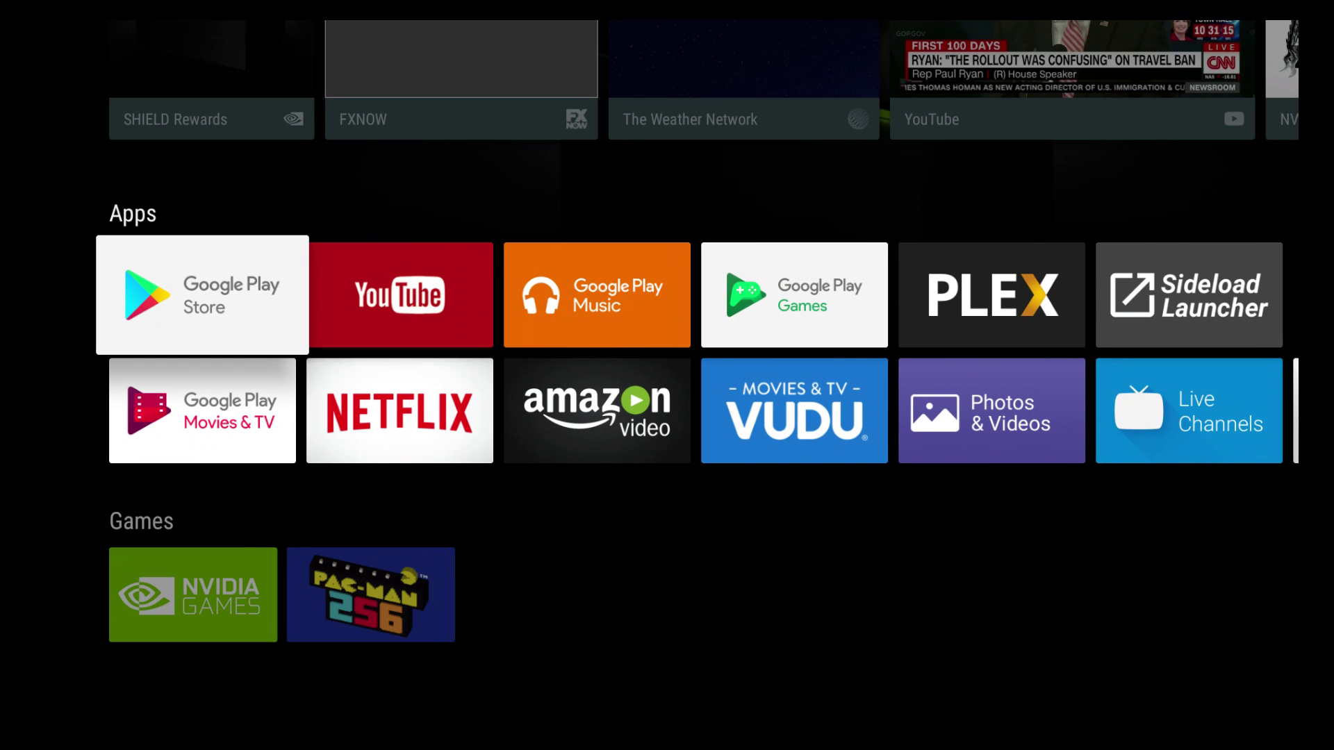
- Examine the second row of apps from Google Play Movies & TV past Kodi to StreamIn and back to Netflix
key("Down")
key("Right")
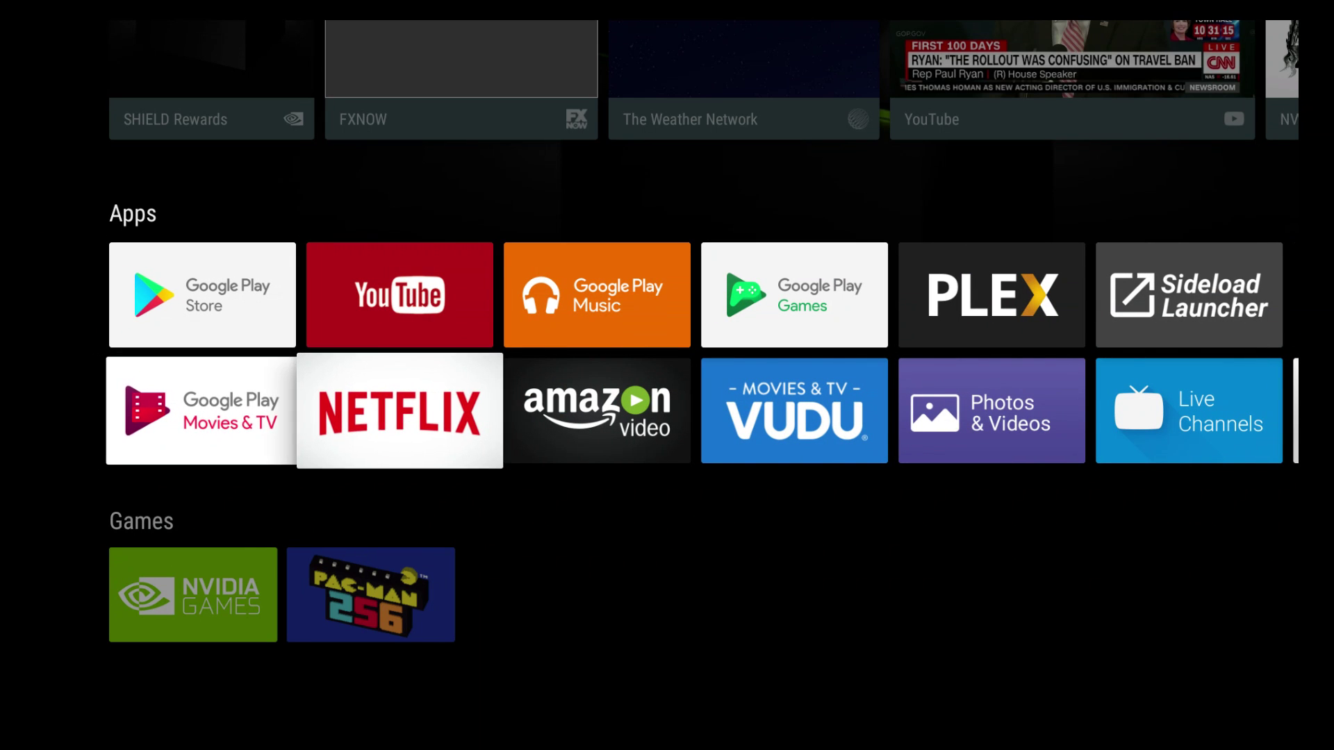
key("Right")
key("Right")
key("Right")
key("Right")
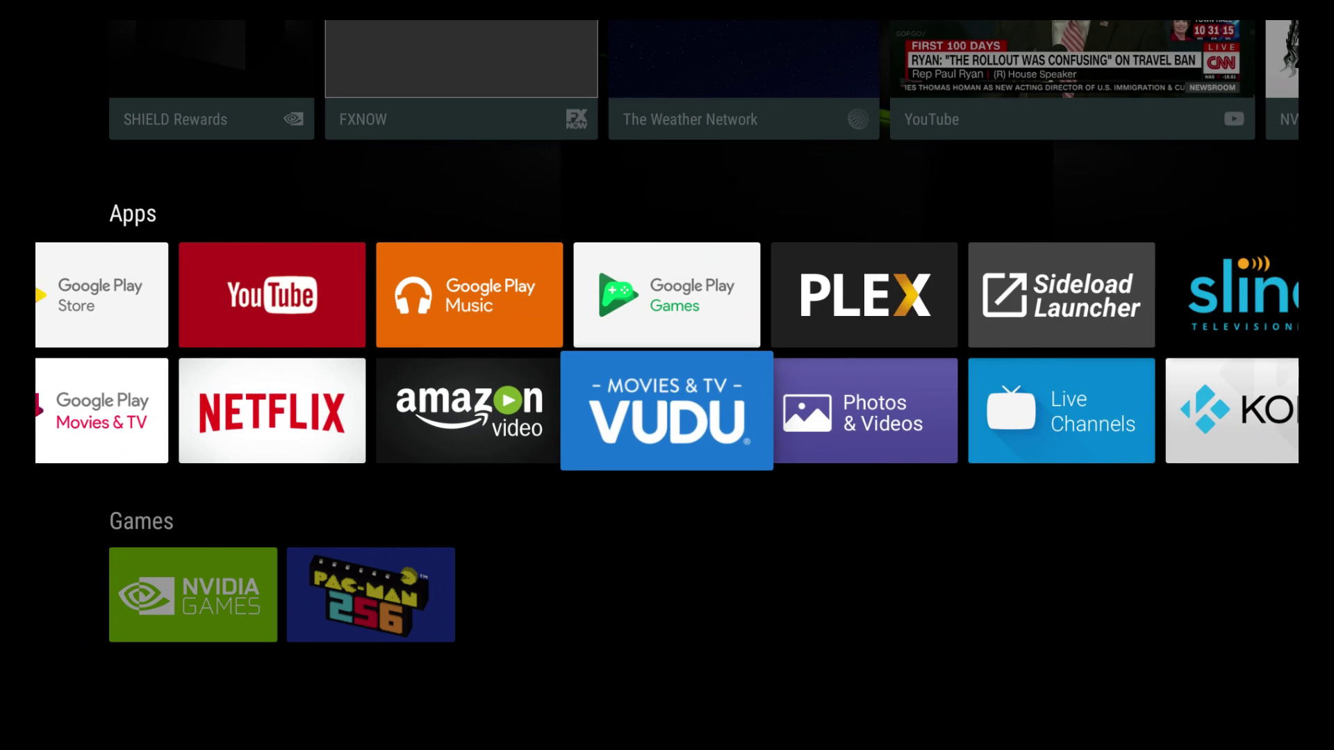
key("Right")
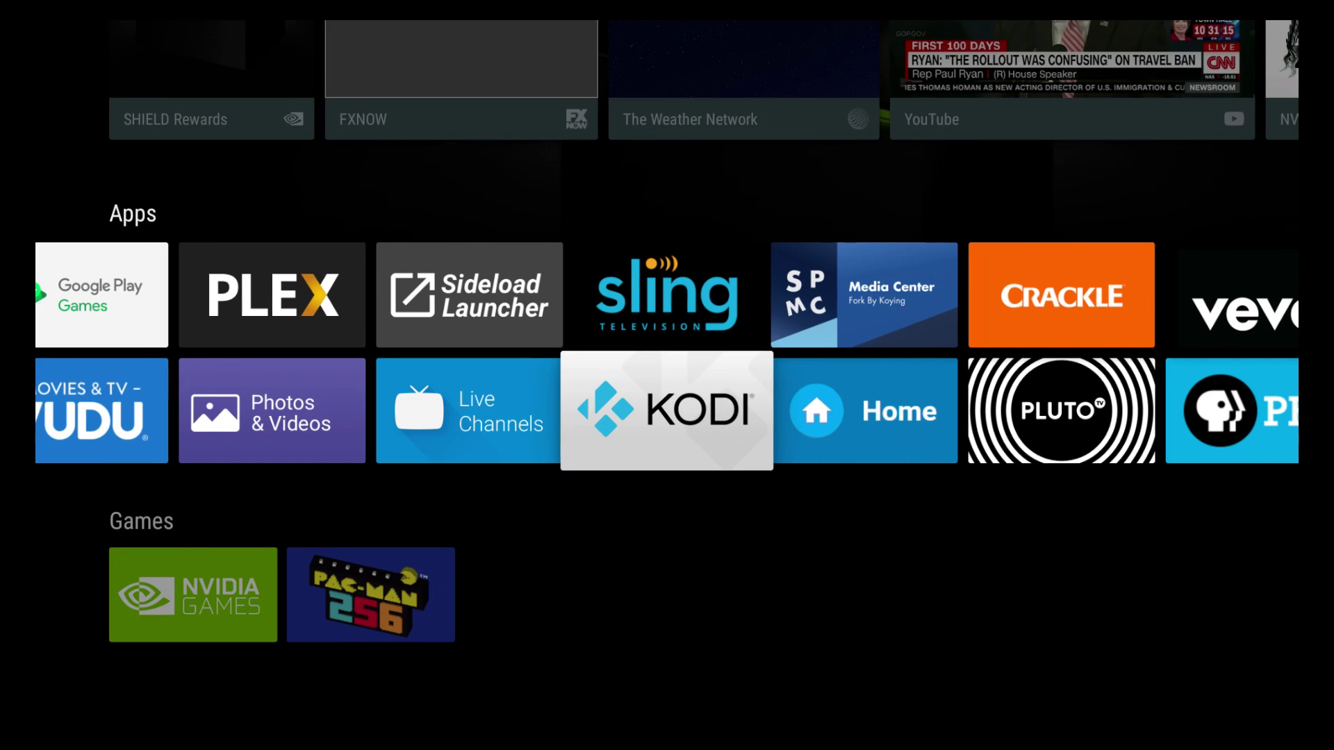
key("Right")
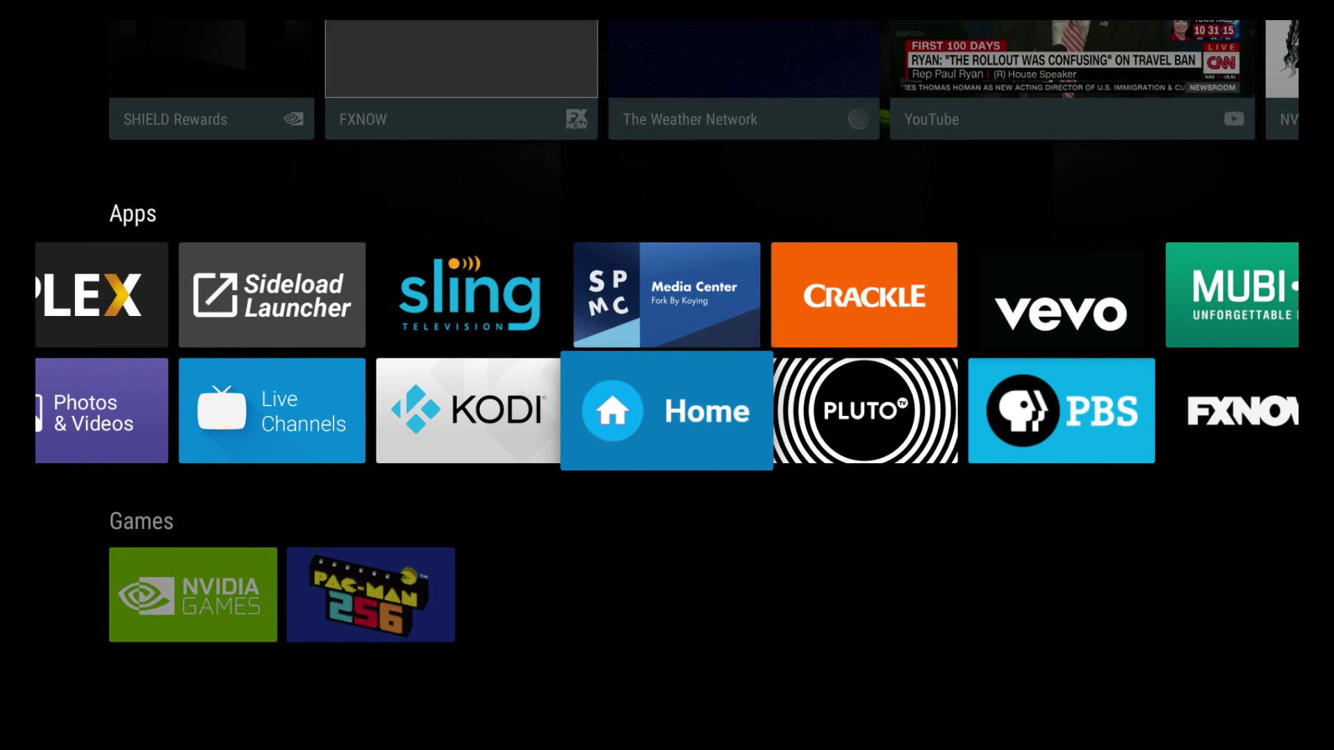
key("Right")
key("Right")
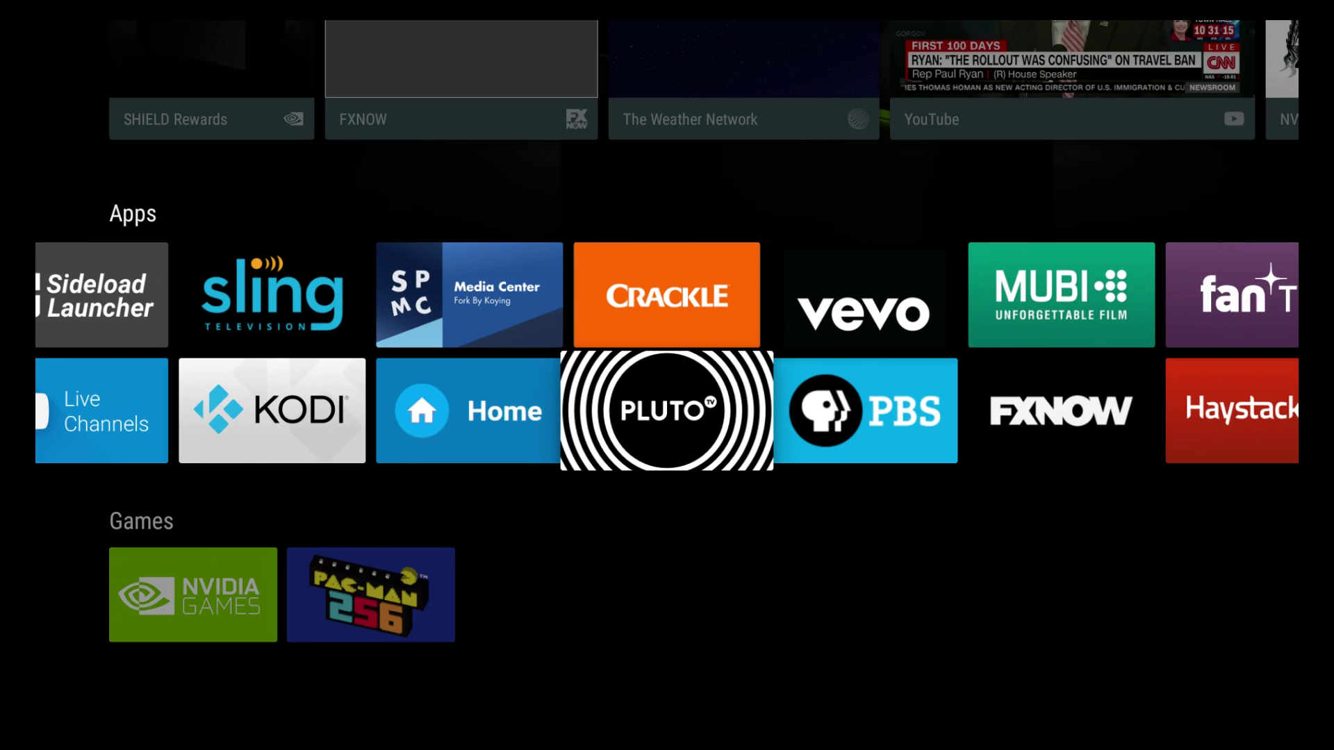
key("Right")
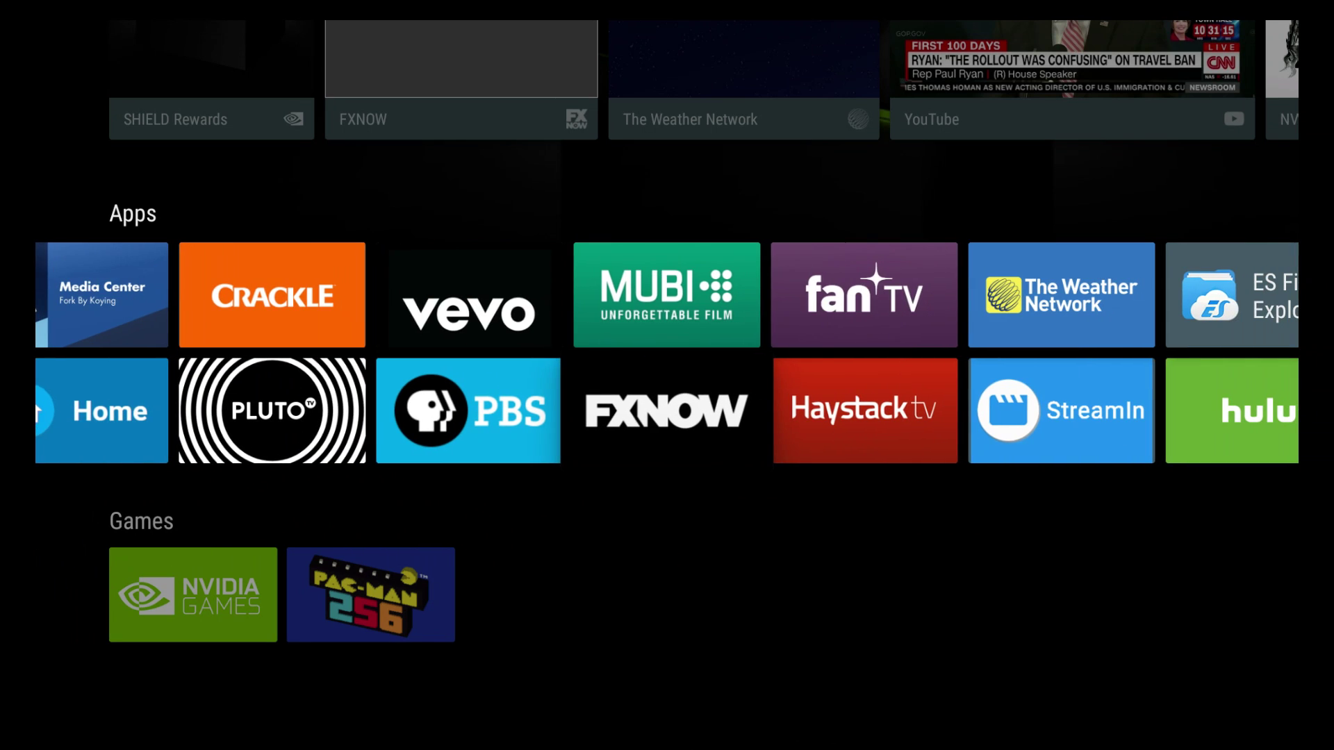
key("Up")
key("Right")
key("Right")
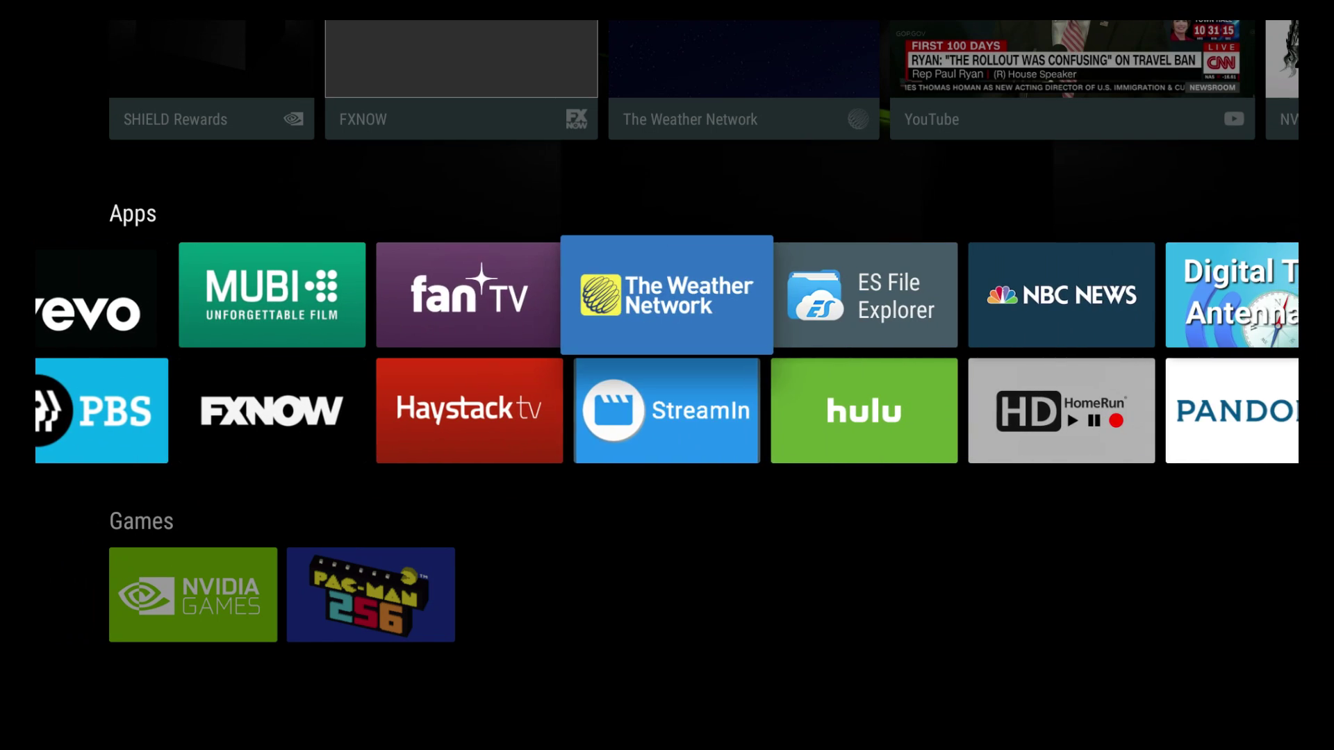
key("Down")
key("Right")
key("Right")
key("Left")
key("Left")
key("Left")
key("Left")
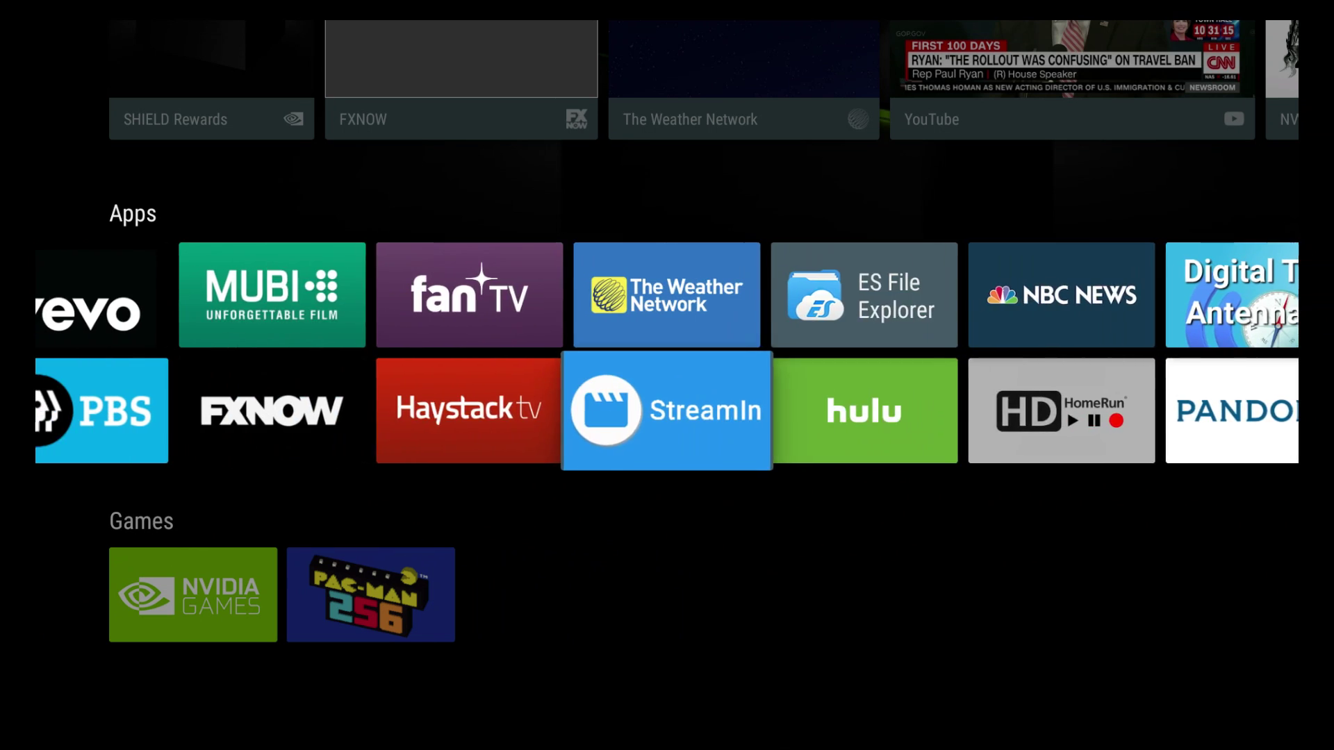
key("Left")
key("Left")
key("Left")
key("Left")
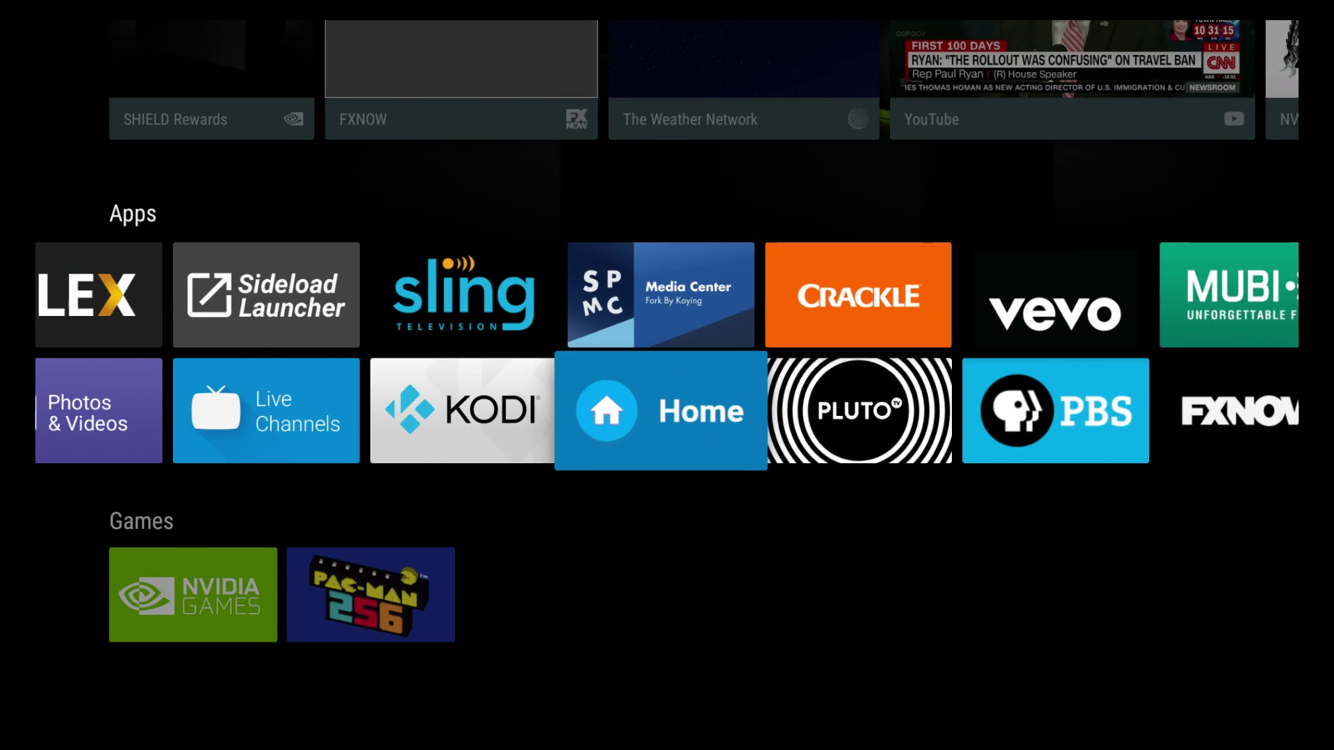
key("Left")
key("Left")
key("Left")
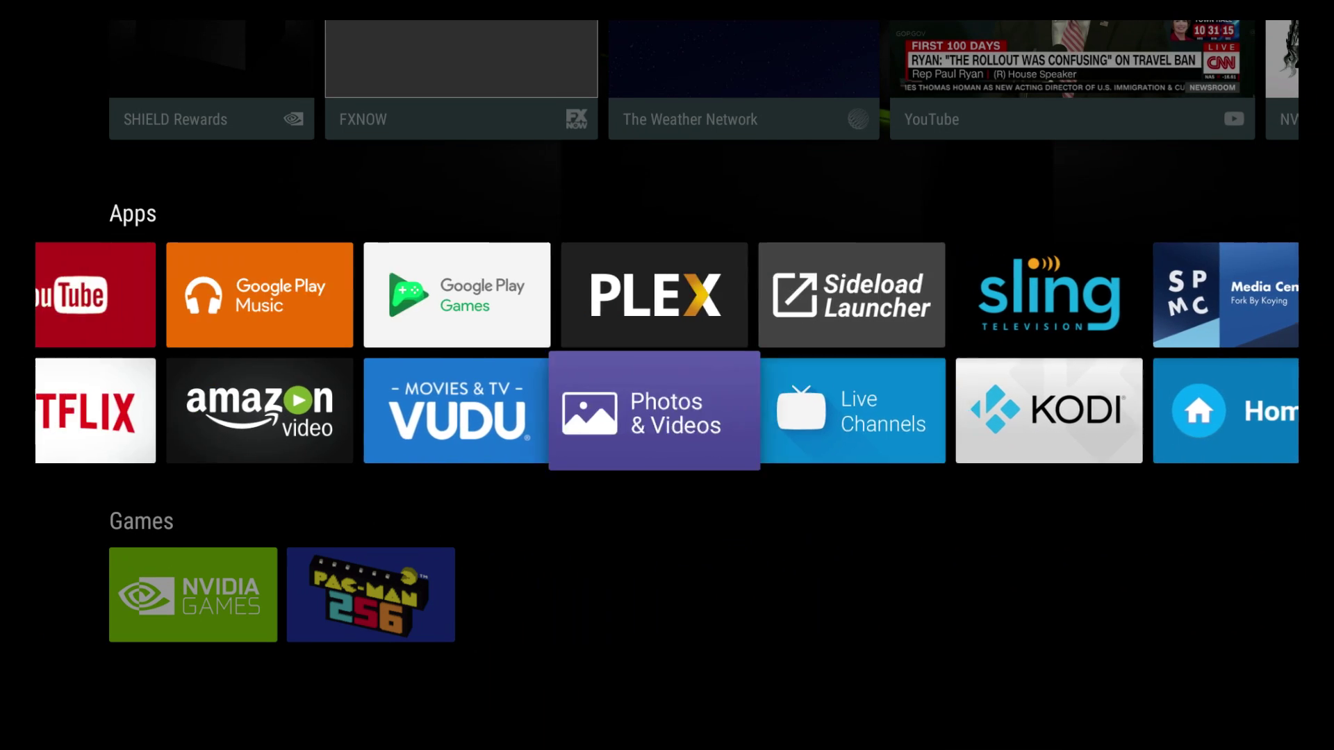
key("Left")
key("Left")
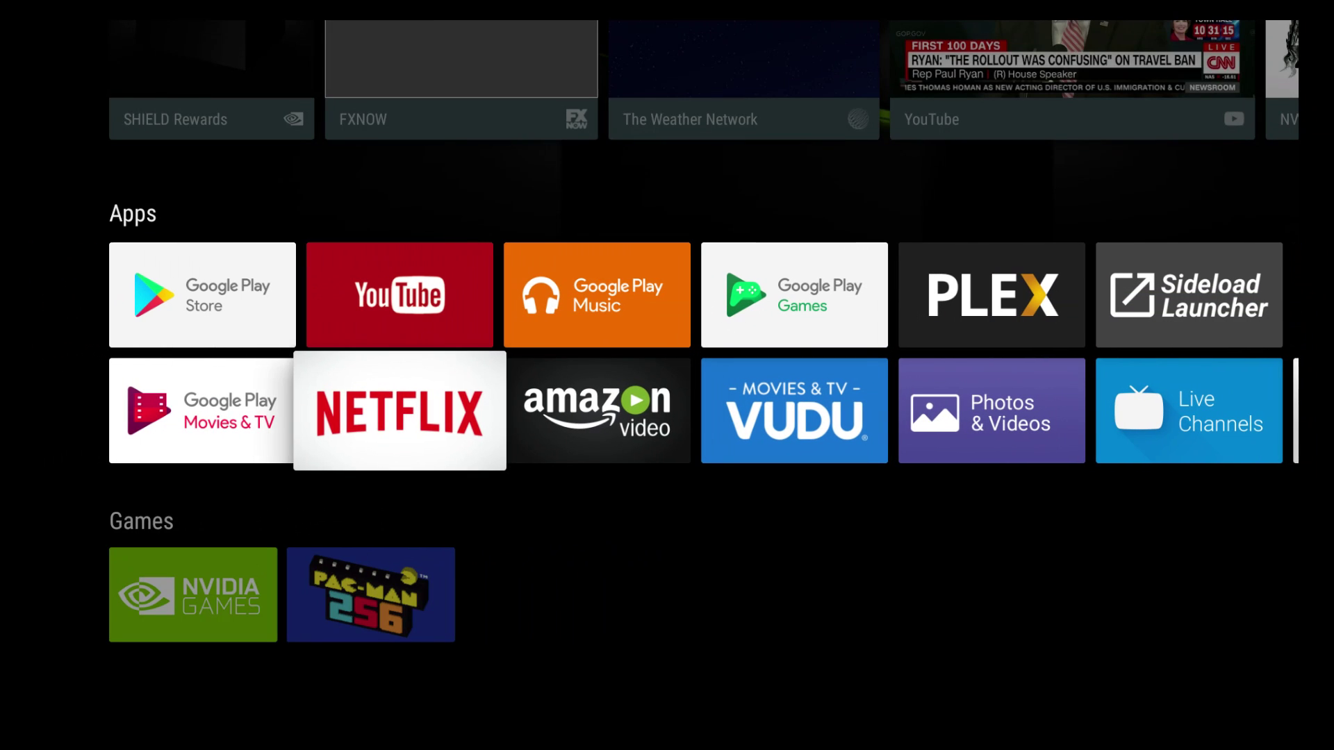
- Open the Google Play Store from the Apps section
key("Left")
key("Up")
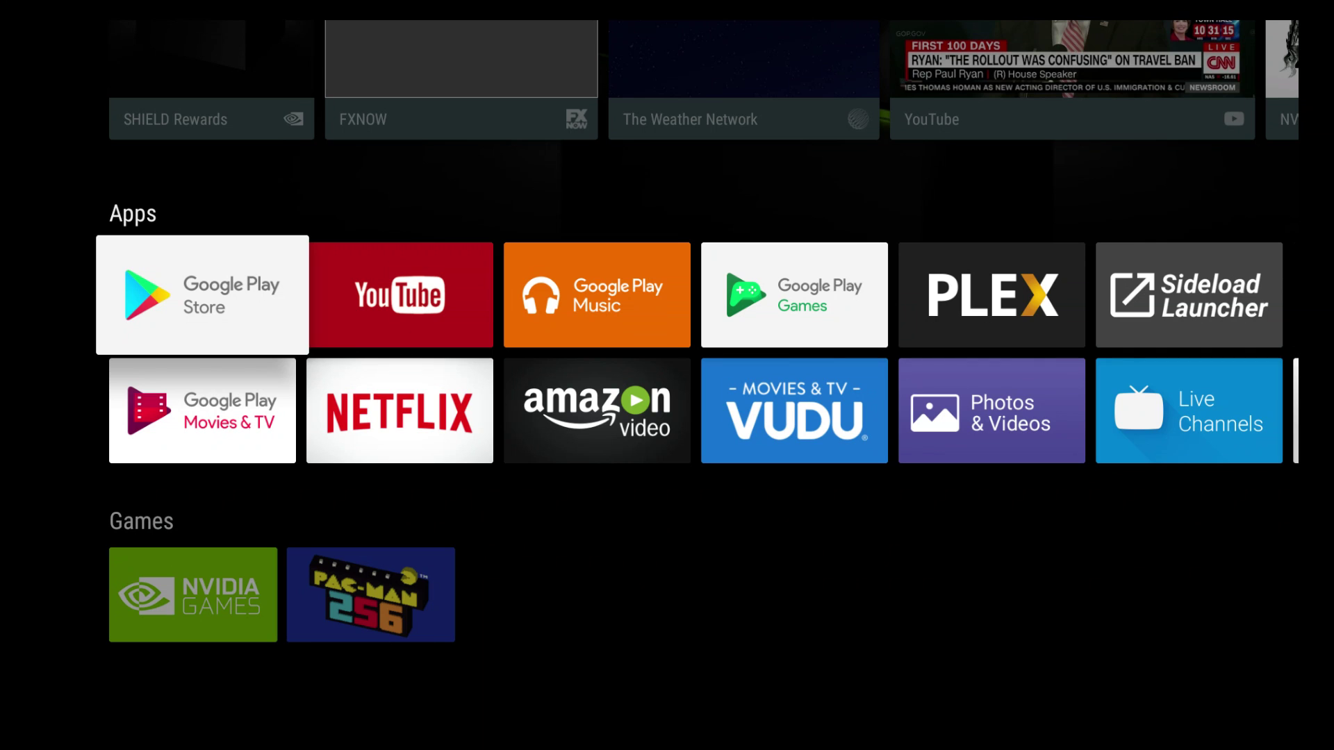
key("Return")
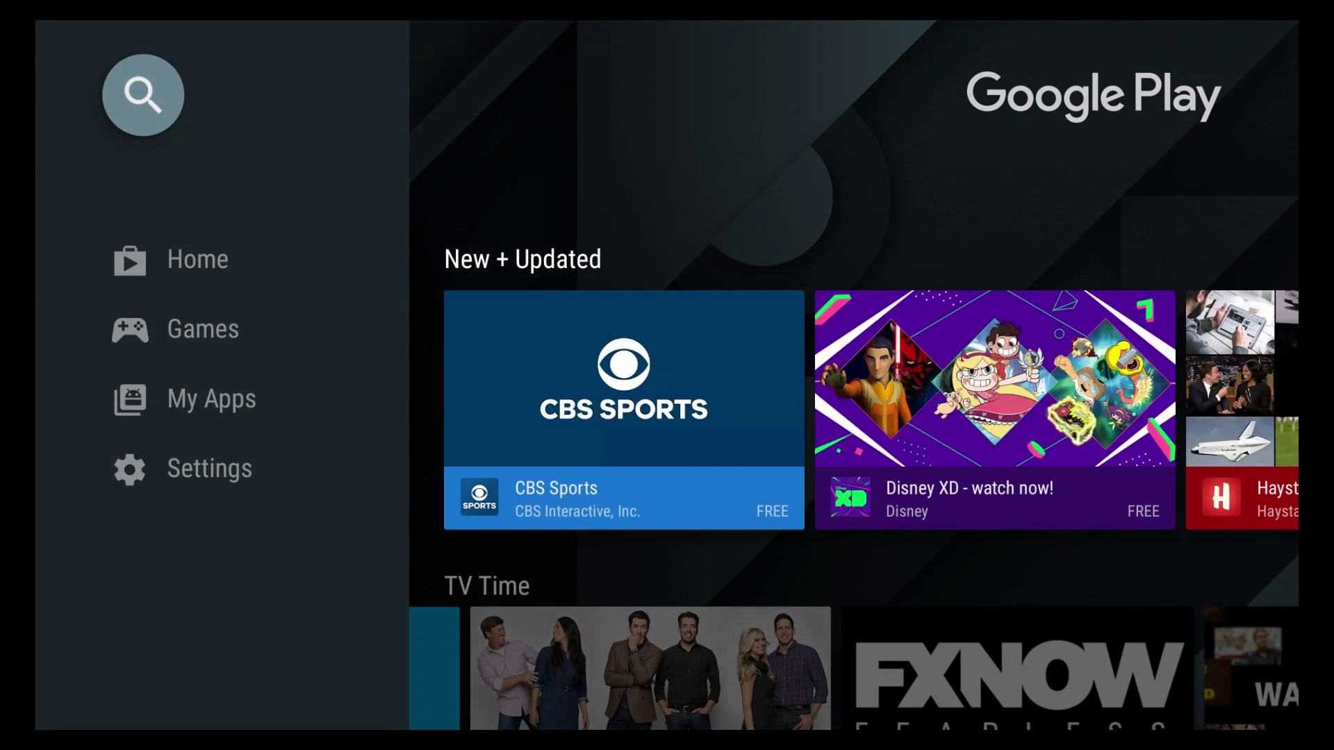
- Search Google Play for "TV launcher" and open the TVLauncher app by Awesome Development
key("Down")
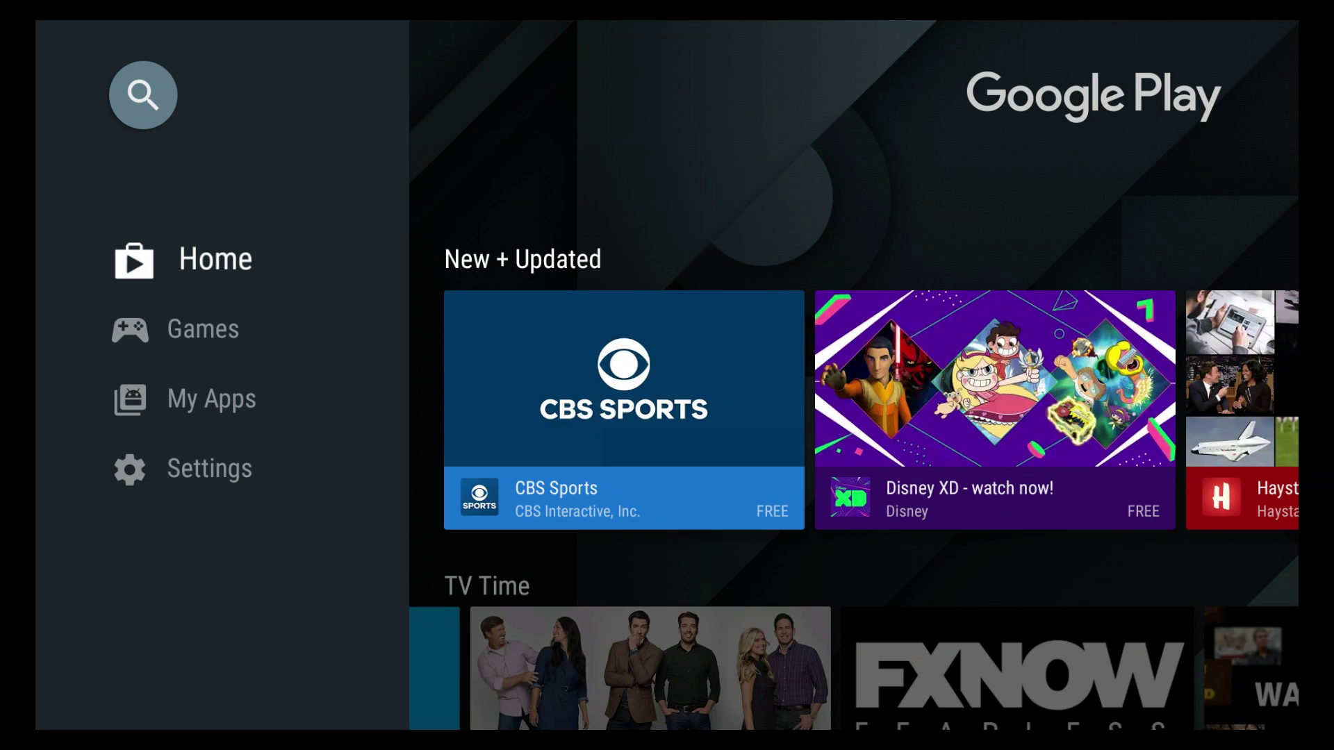
key("Up")
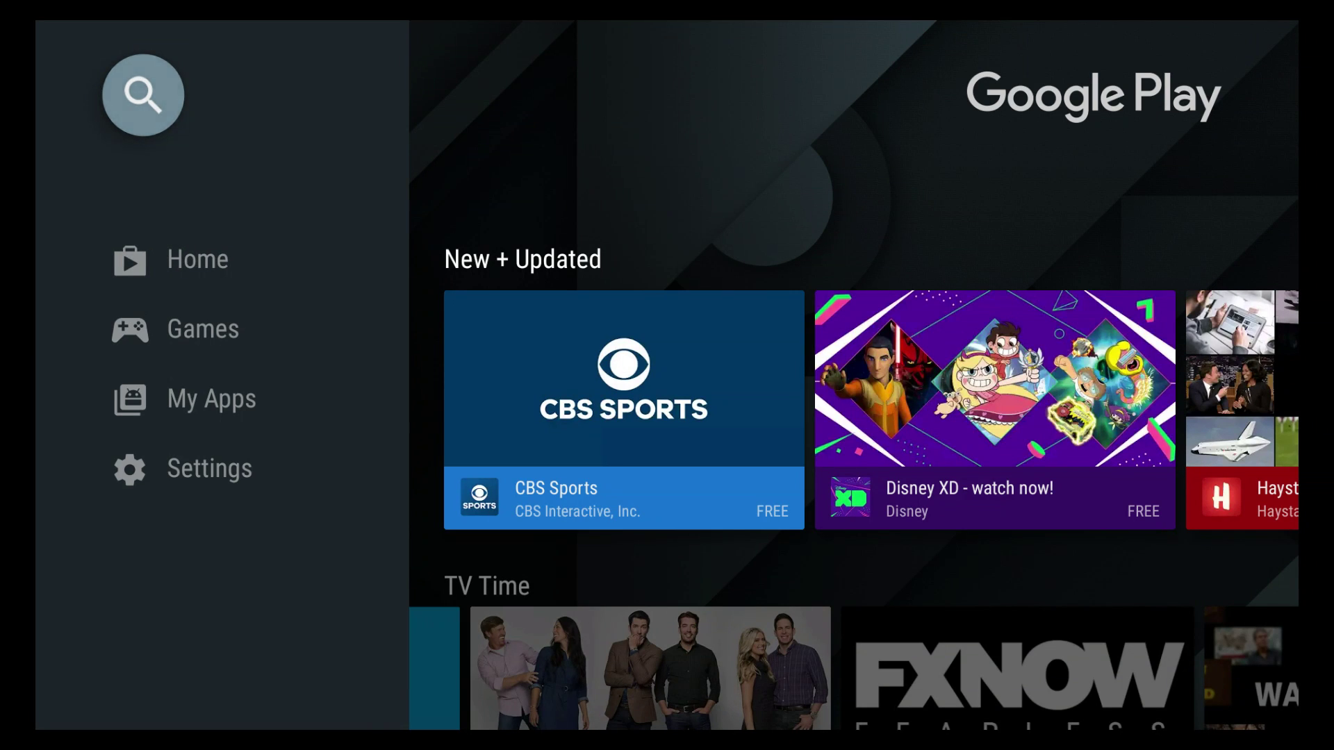
key("Return")
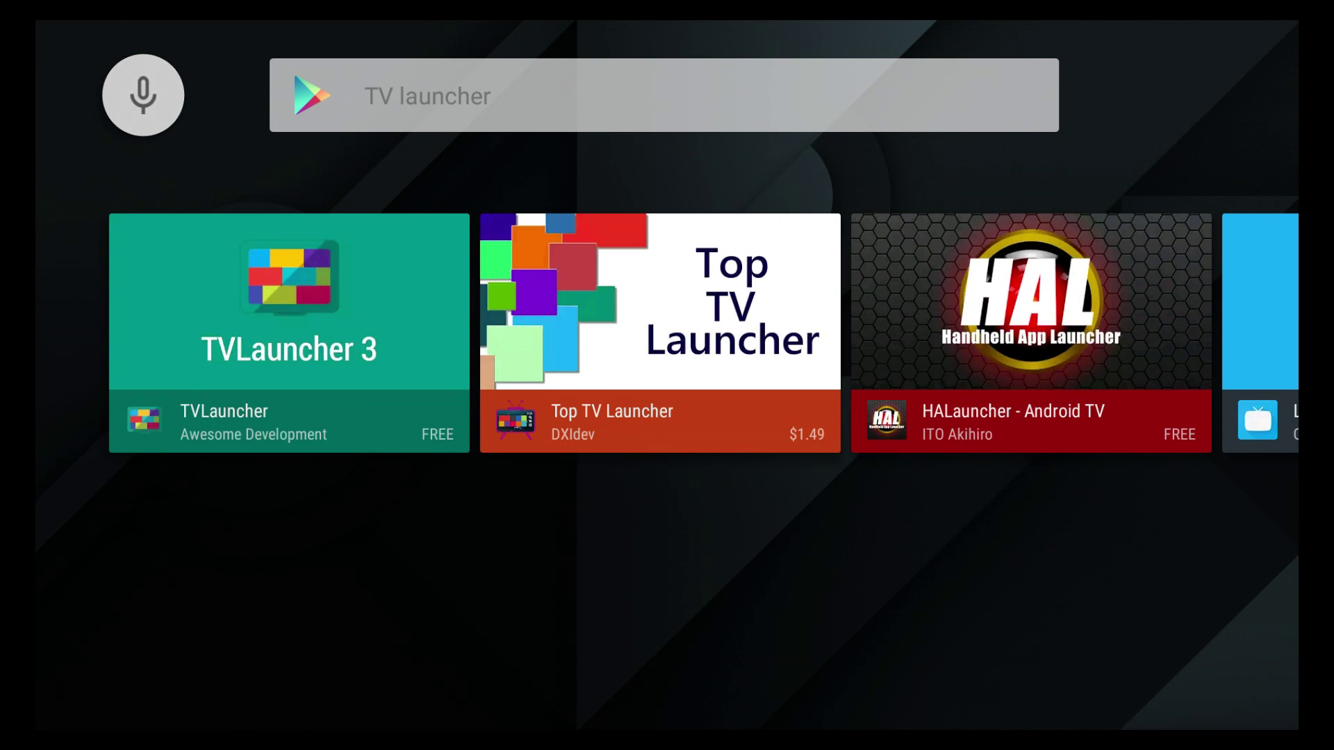
key("Down")
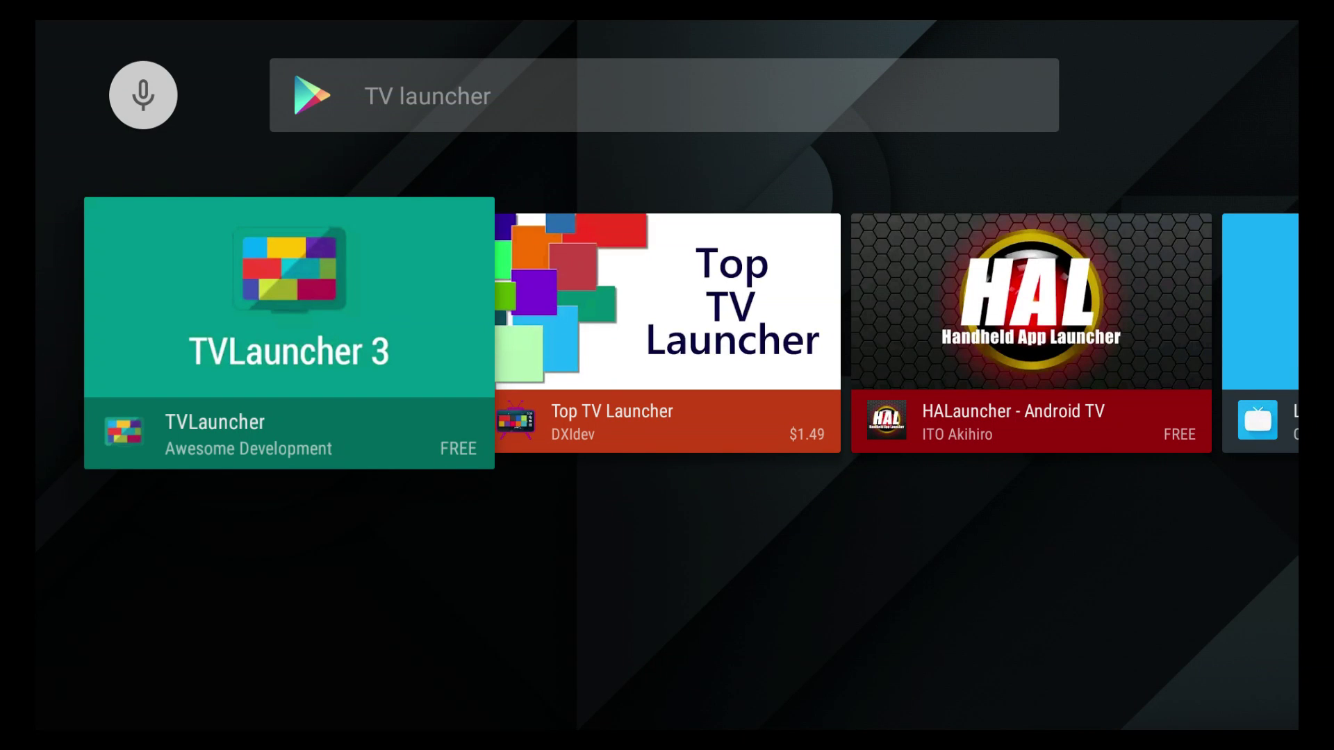
key("Return")
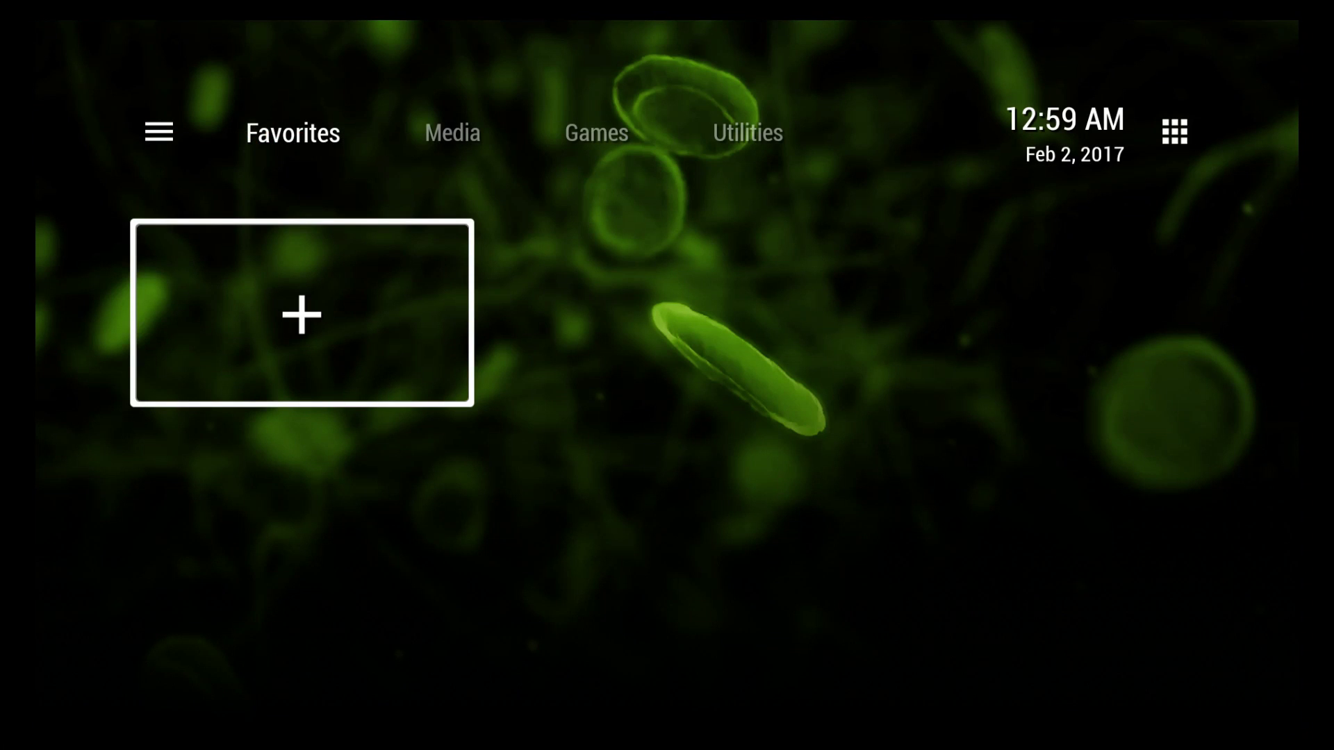
- Look over the launcher's Favorites, Media, Games and Utilities sections and the entry for all apps
key("Up")
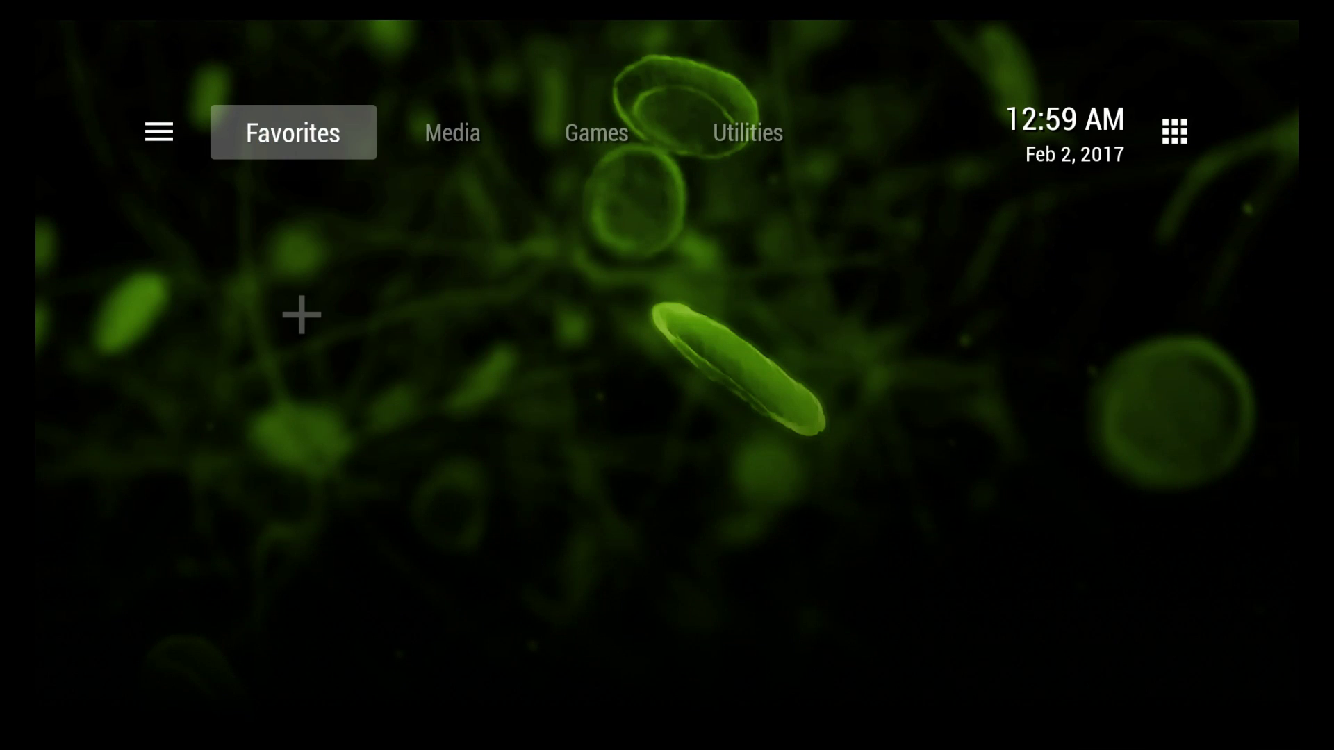
key("Right")
key("Right")
key("Right")
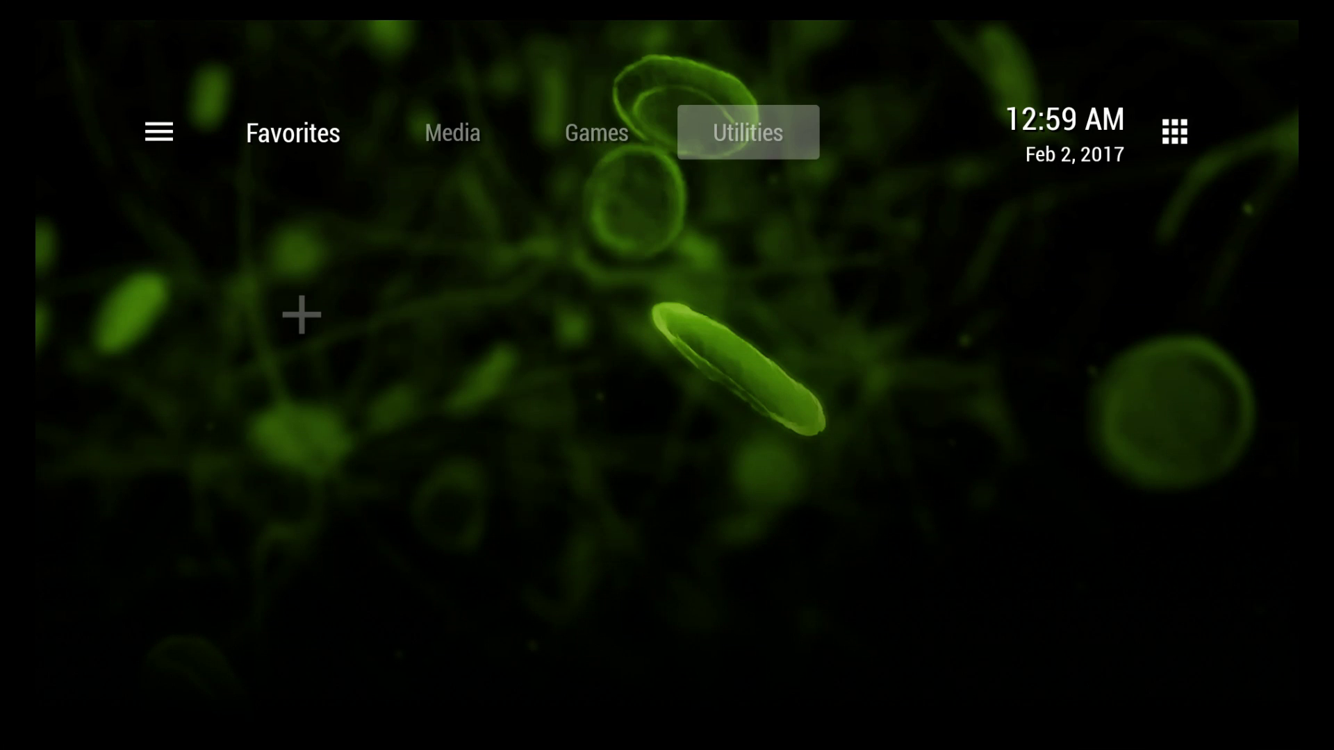
key("Right")
key("Right")
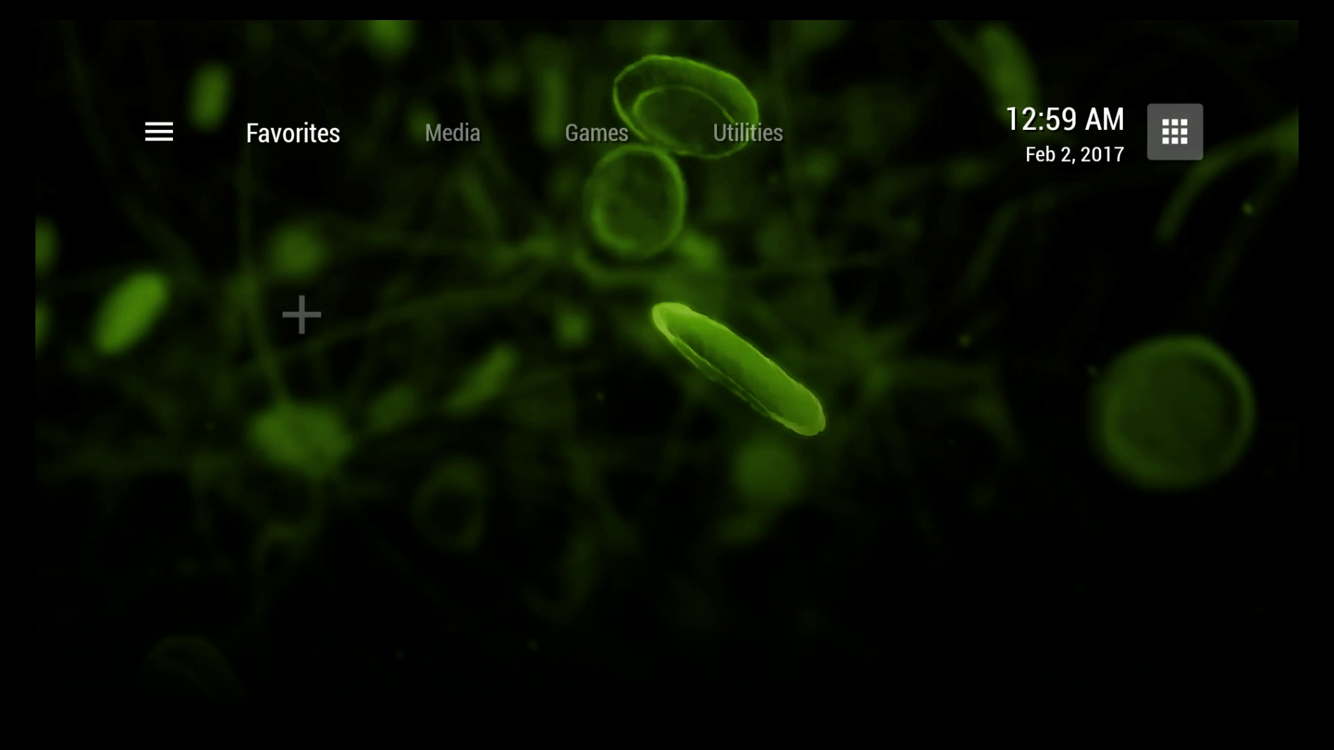
key("Left")
key("Left")
key("Left")
key("Left")
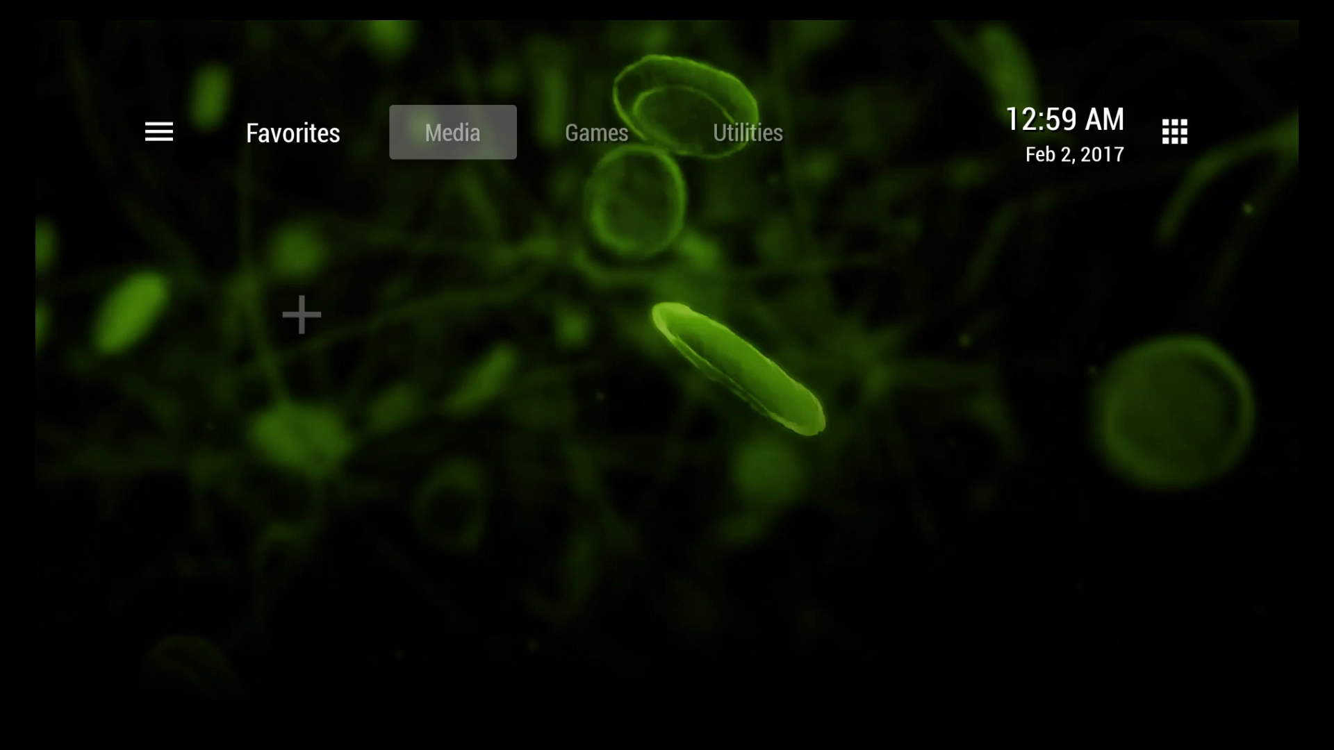
key("Left")
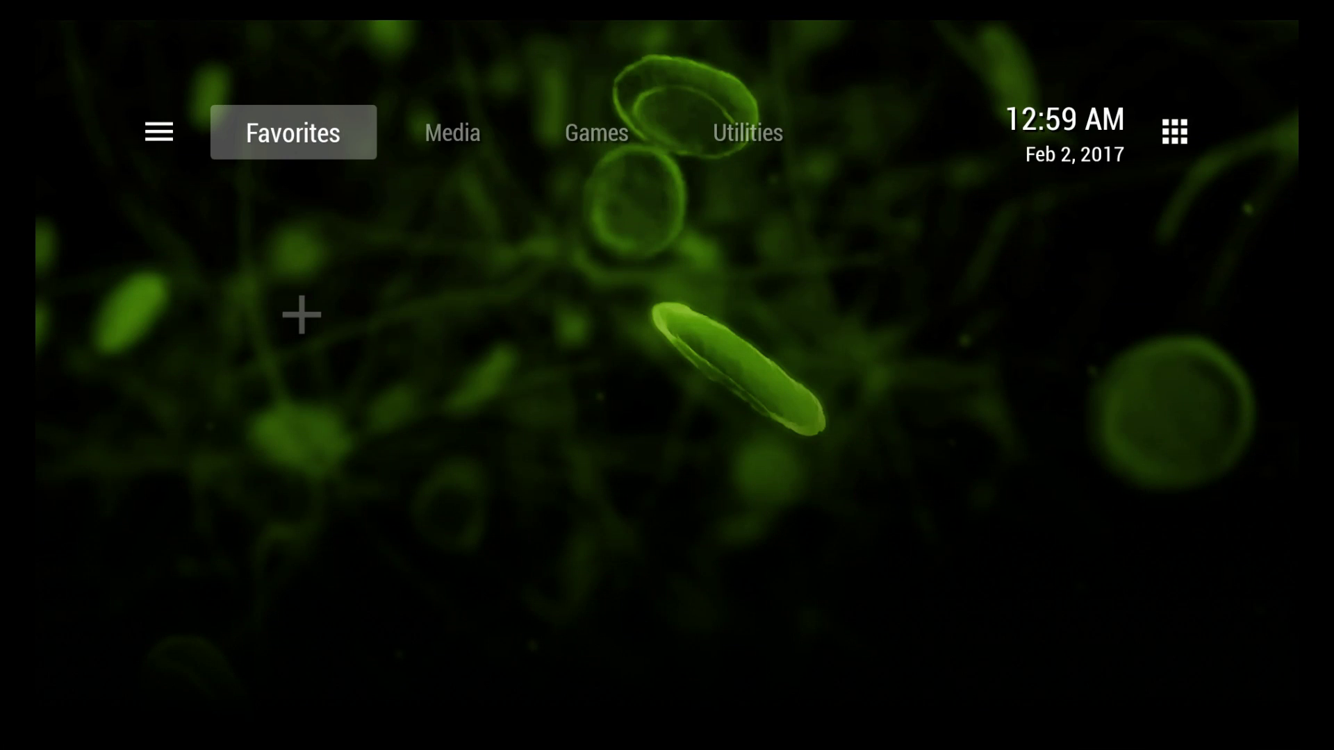
key("Right")
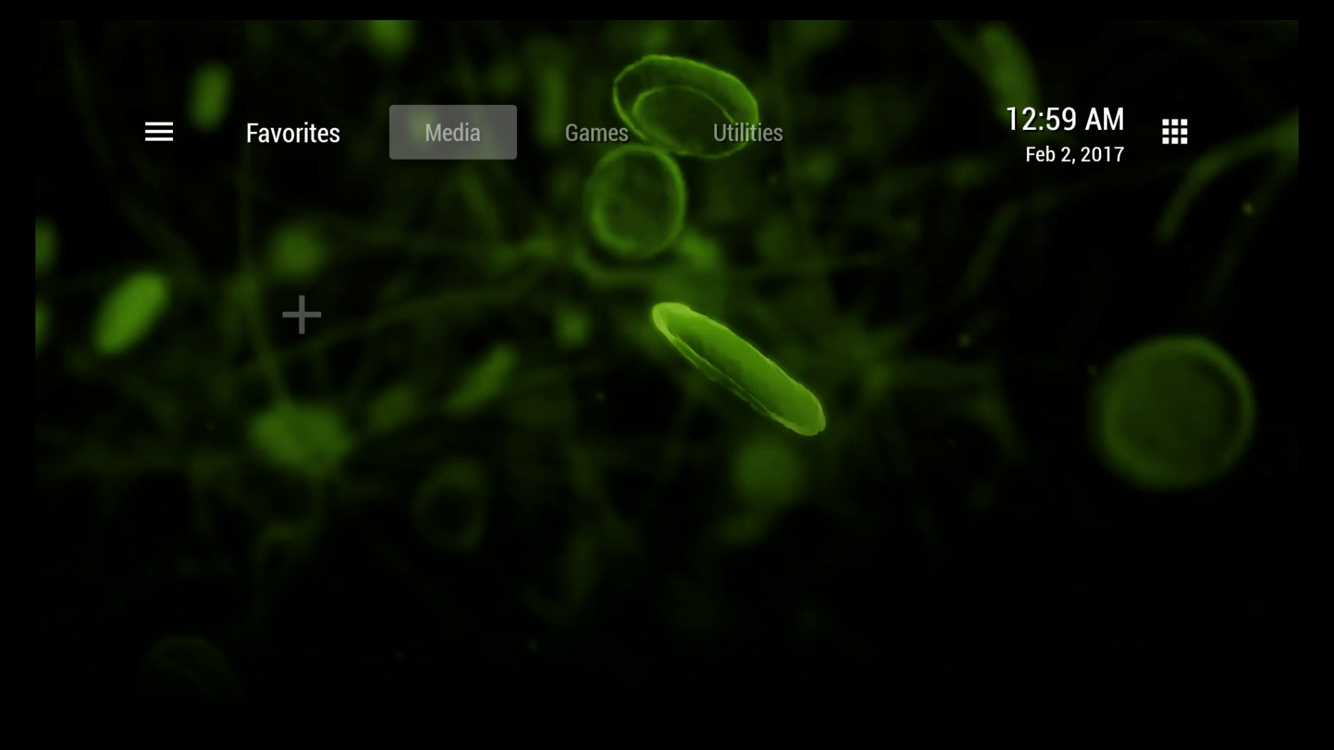
- Review the launcher's section headings from Favorites through Media and Games to Utilities and return to Favorites
key("Down")
key("Up")
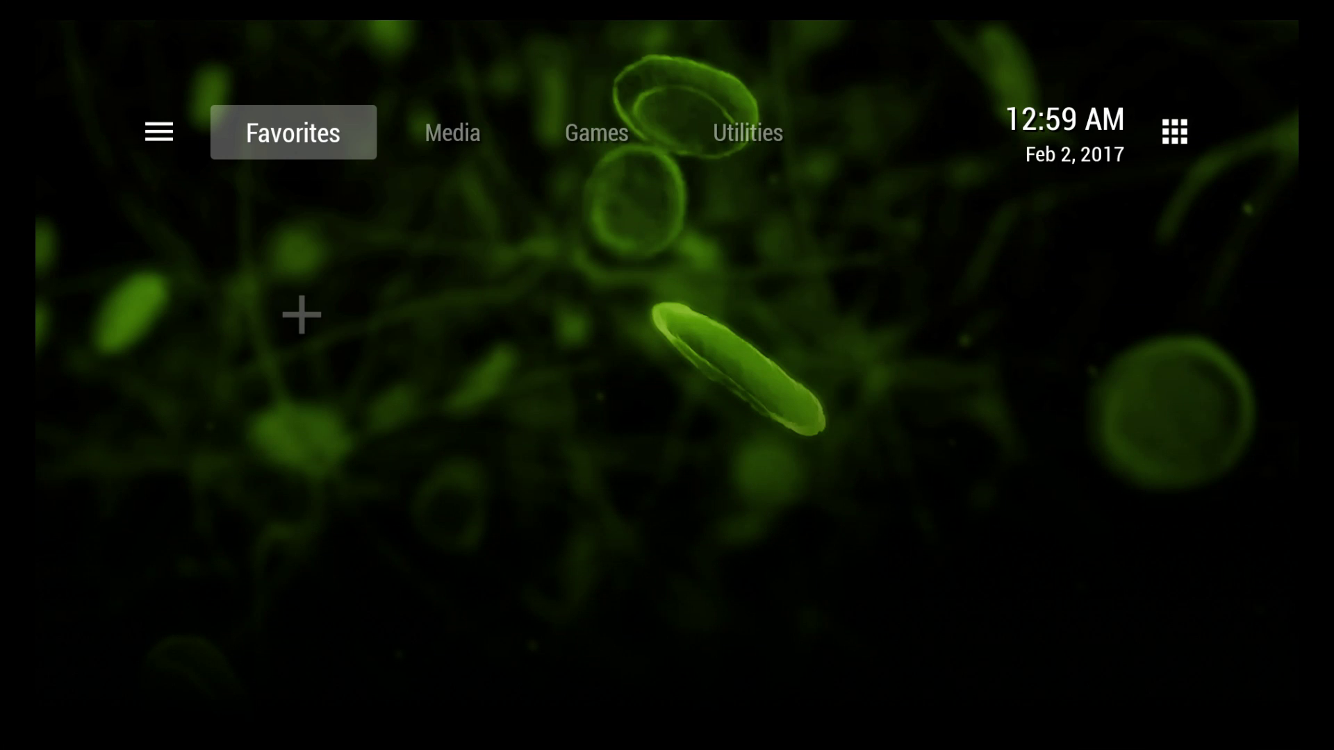
key("Right")
key("Right")
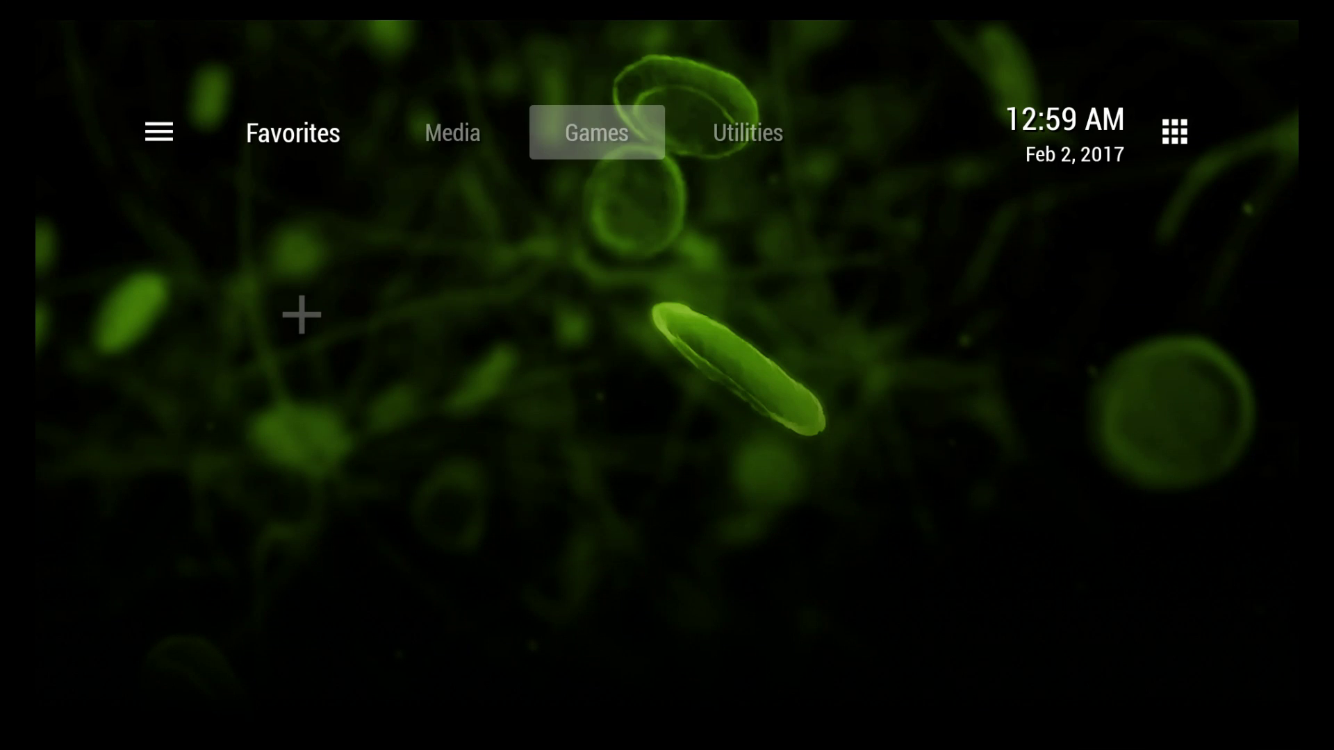
key("Right")
key("Left")
key("Left")
key("Right")
key("Right")
key("Left")
key("Left")
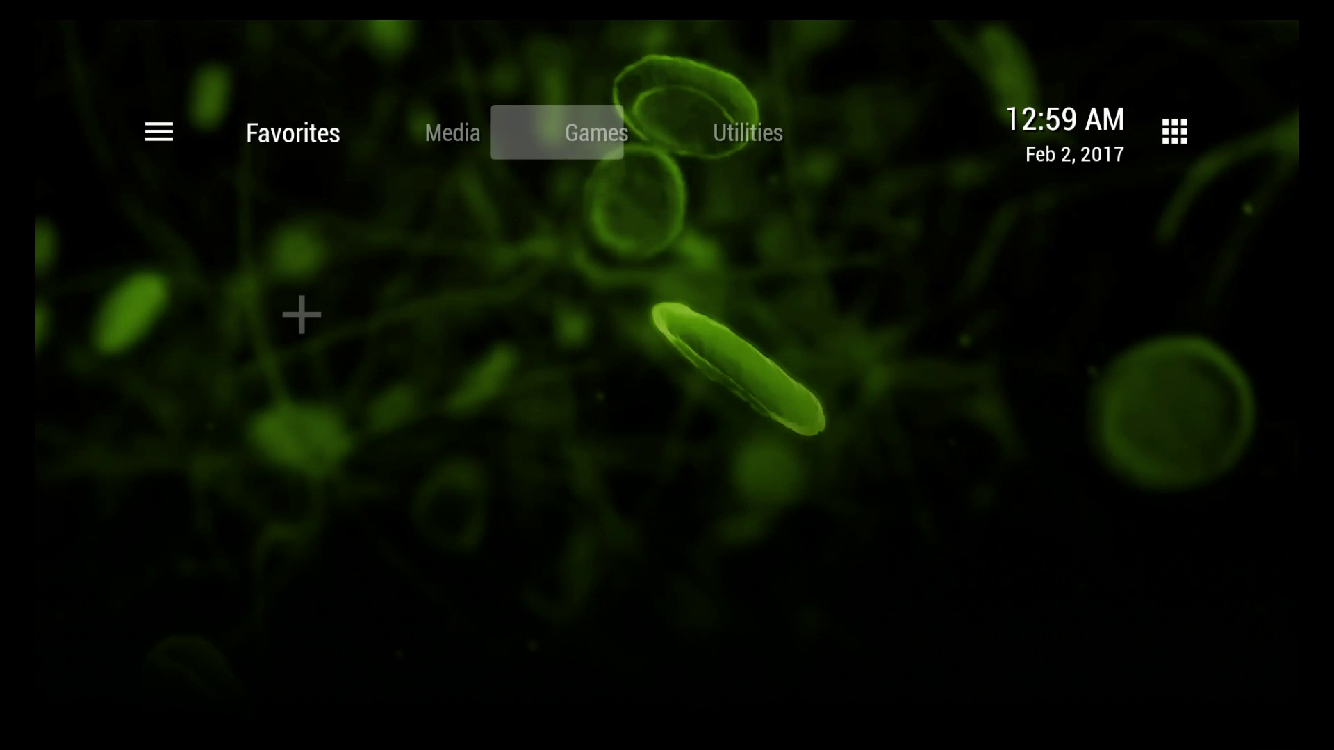
key("Left")
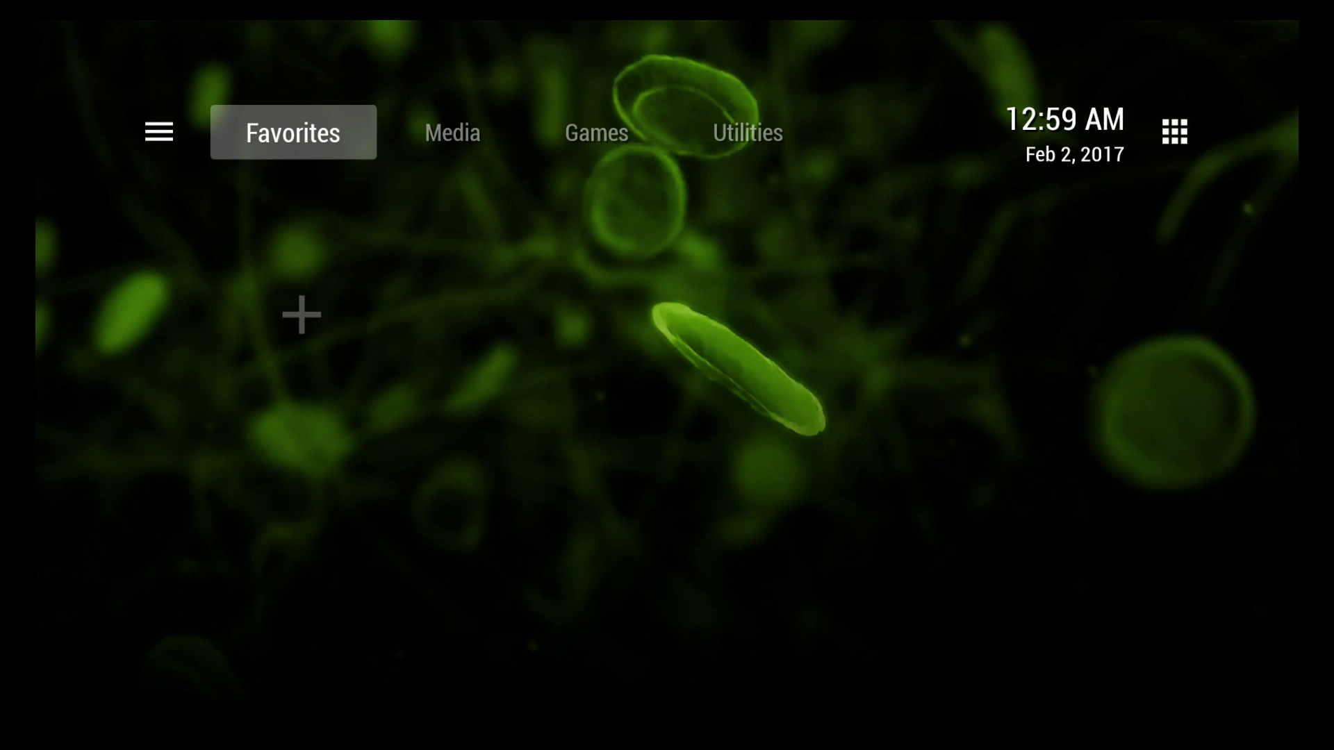
- Open the launcher's menu and examine its options from Manage Sections and Theme to Settings and Remove Ads
key("Left")
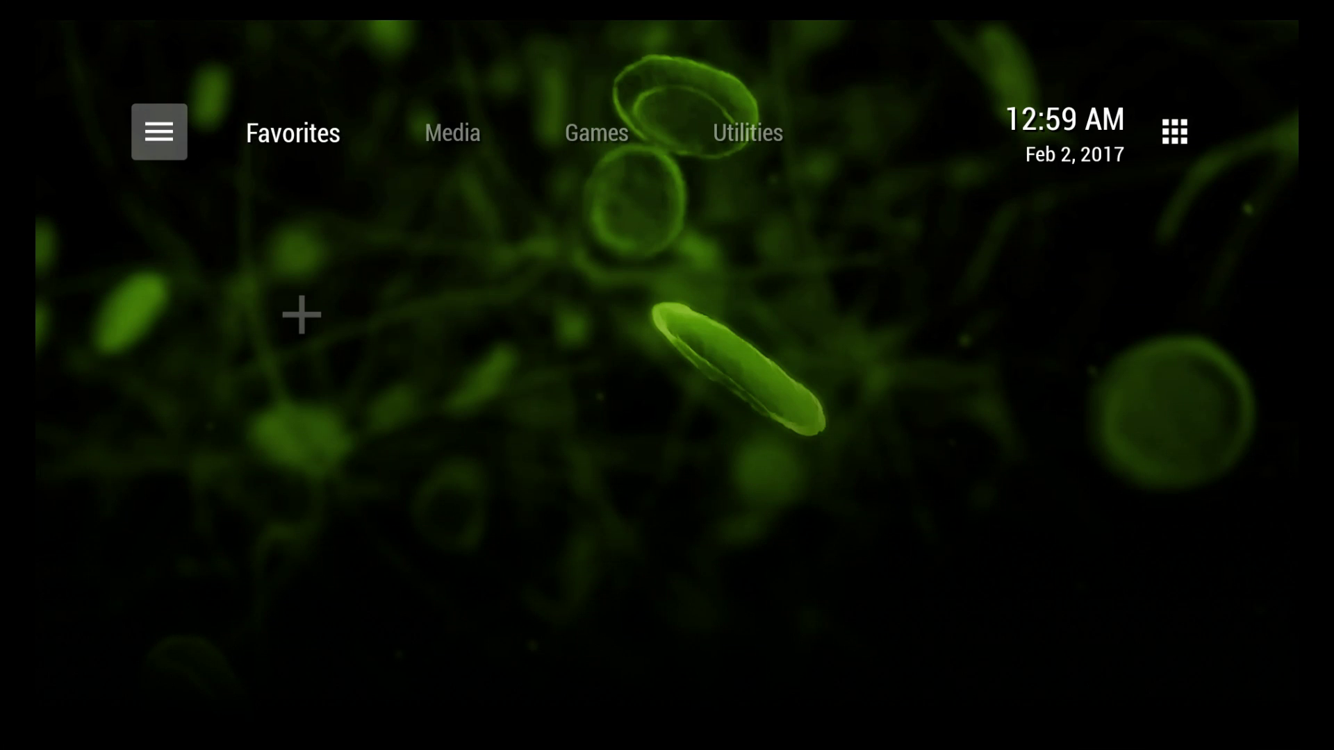
key("Return")
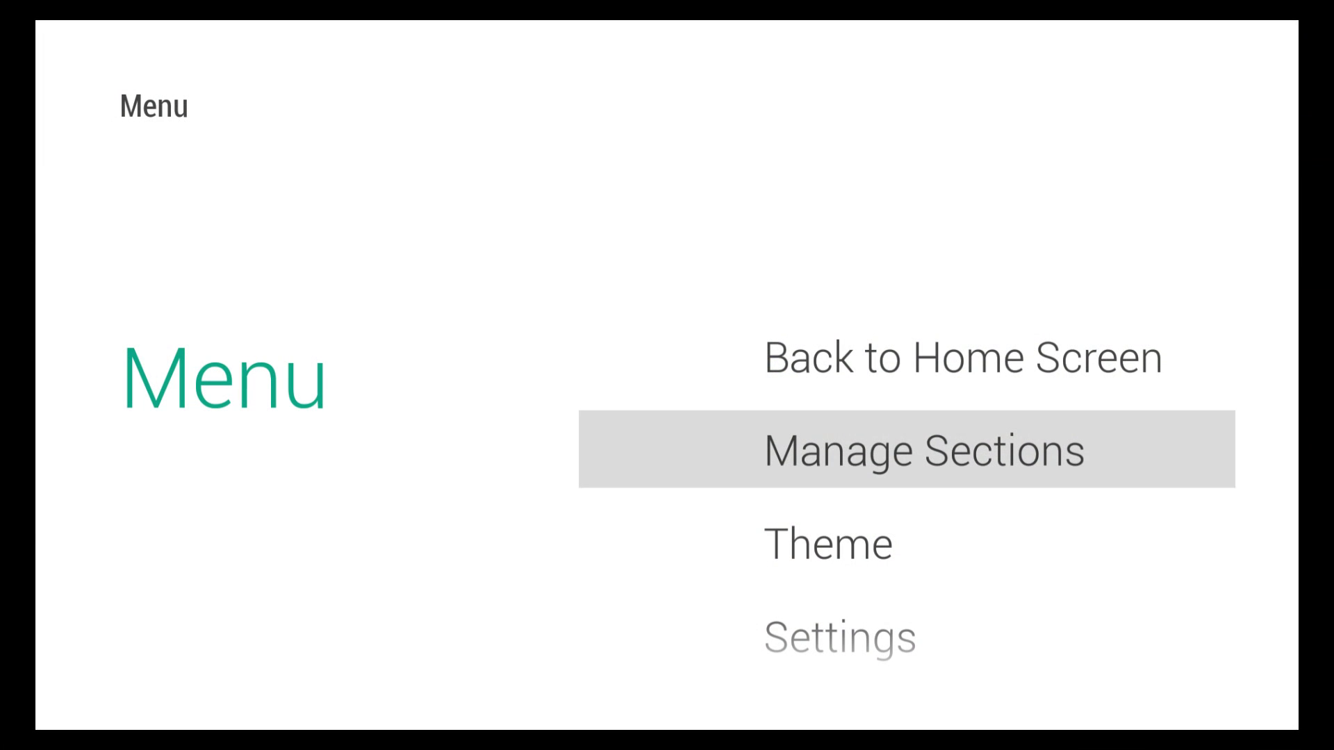
key("Down")
key("Down")
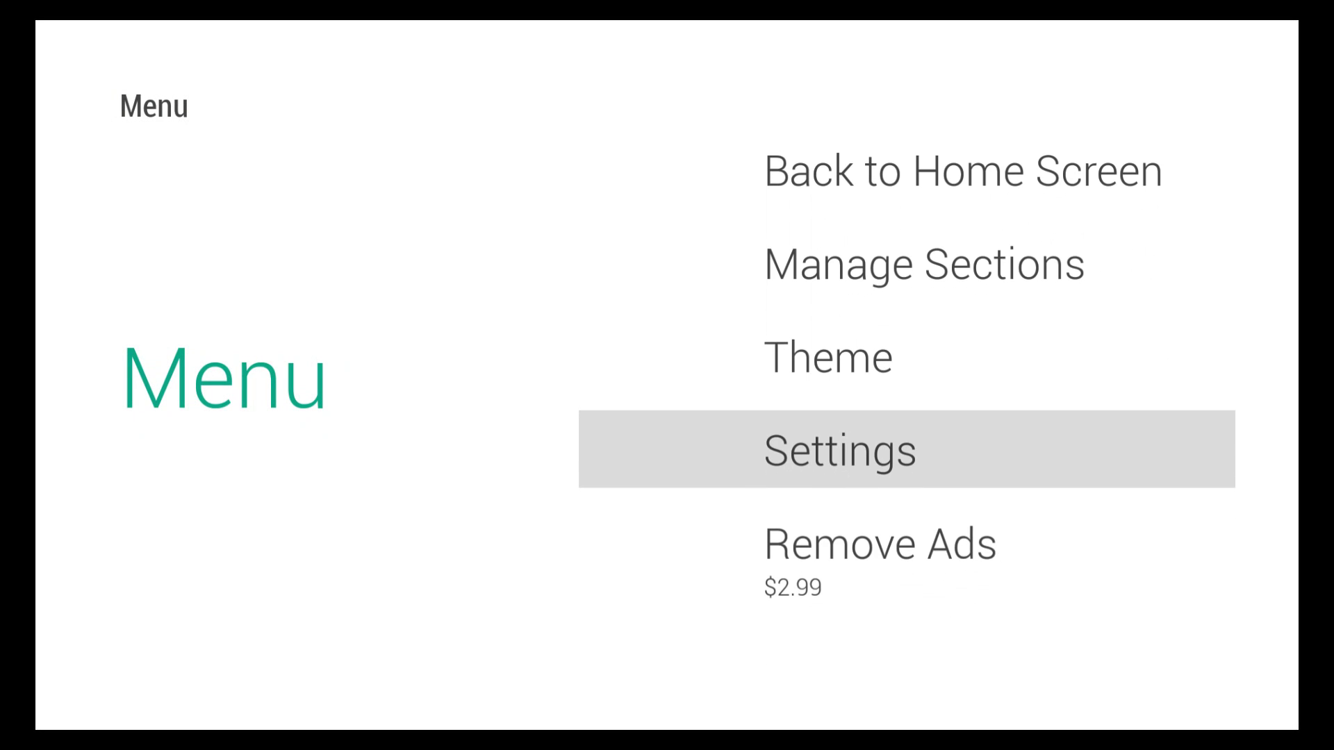
key("Down")
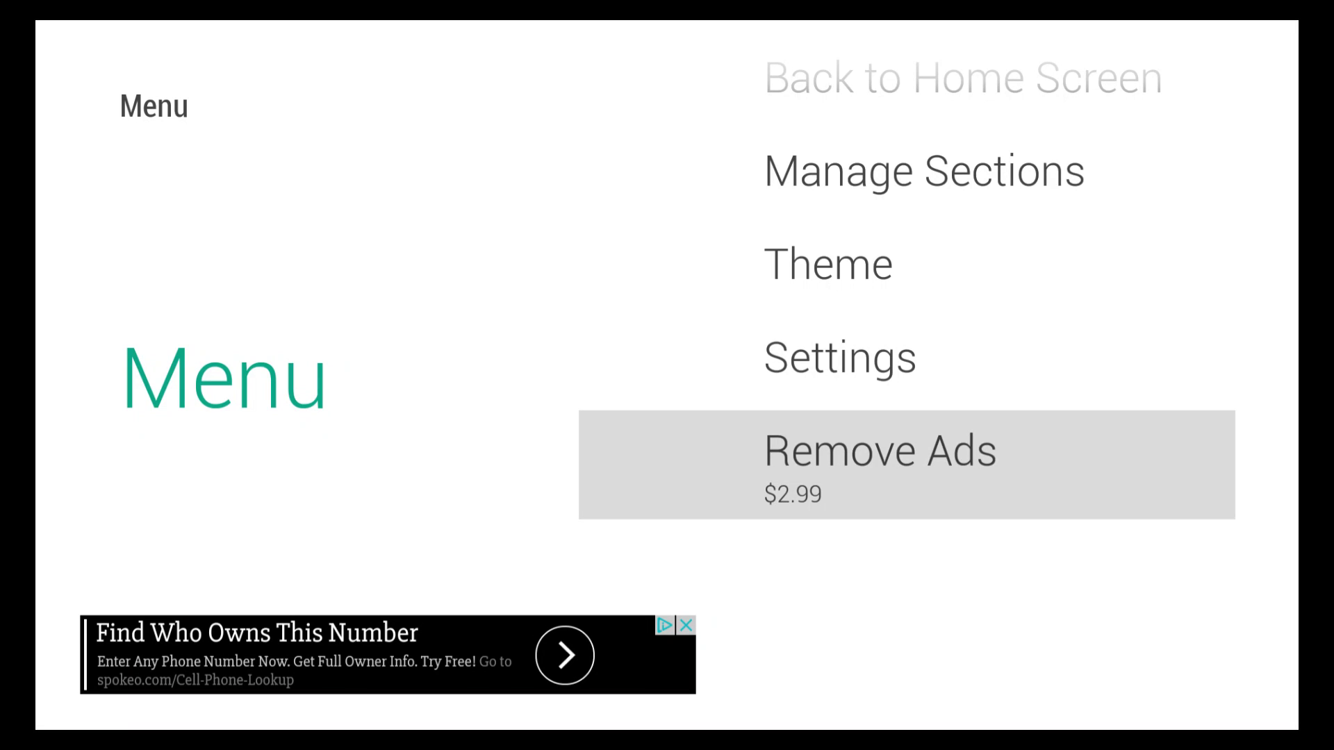
key("Up")
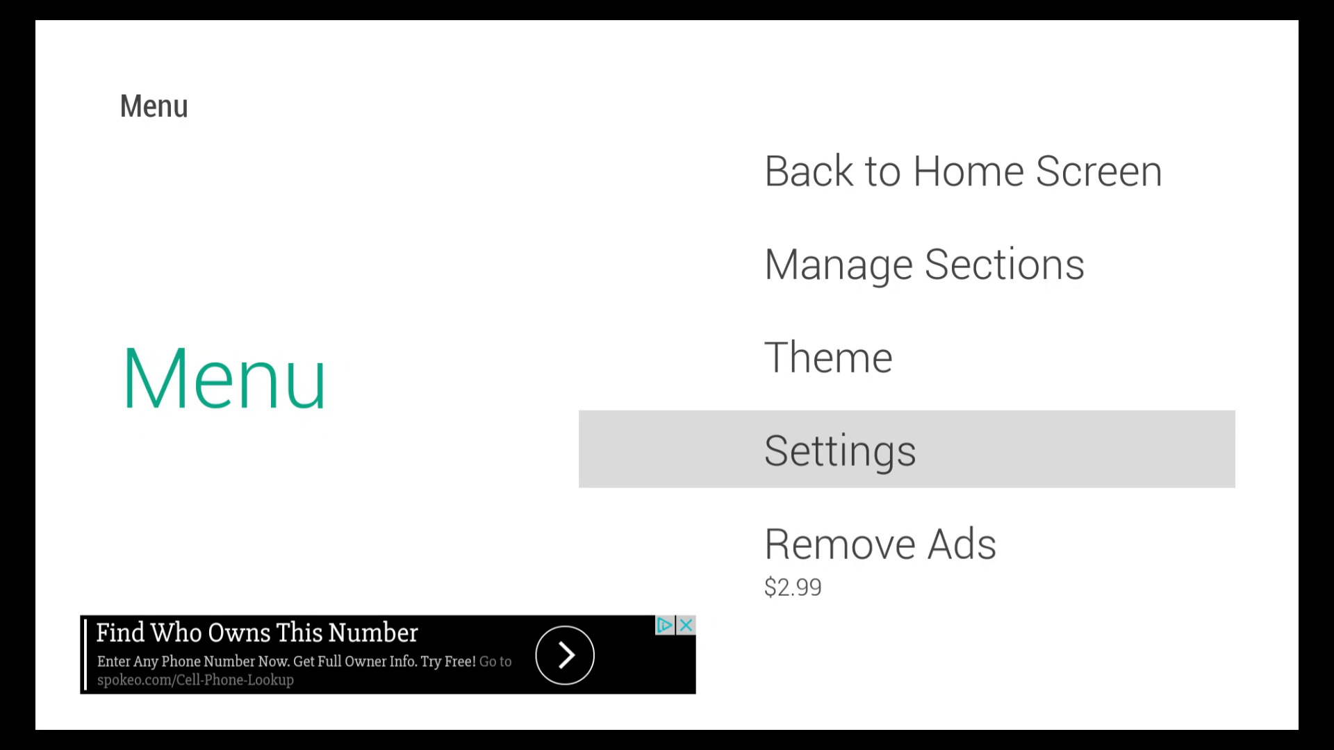
key("Up")
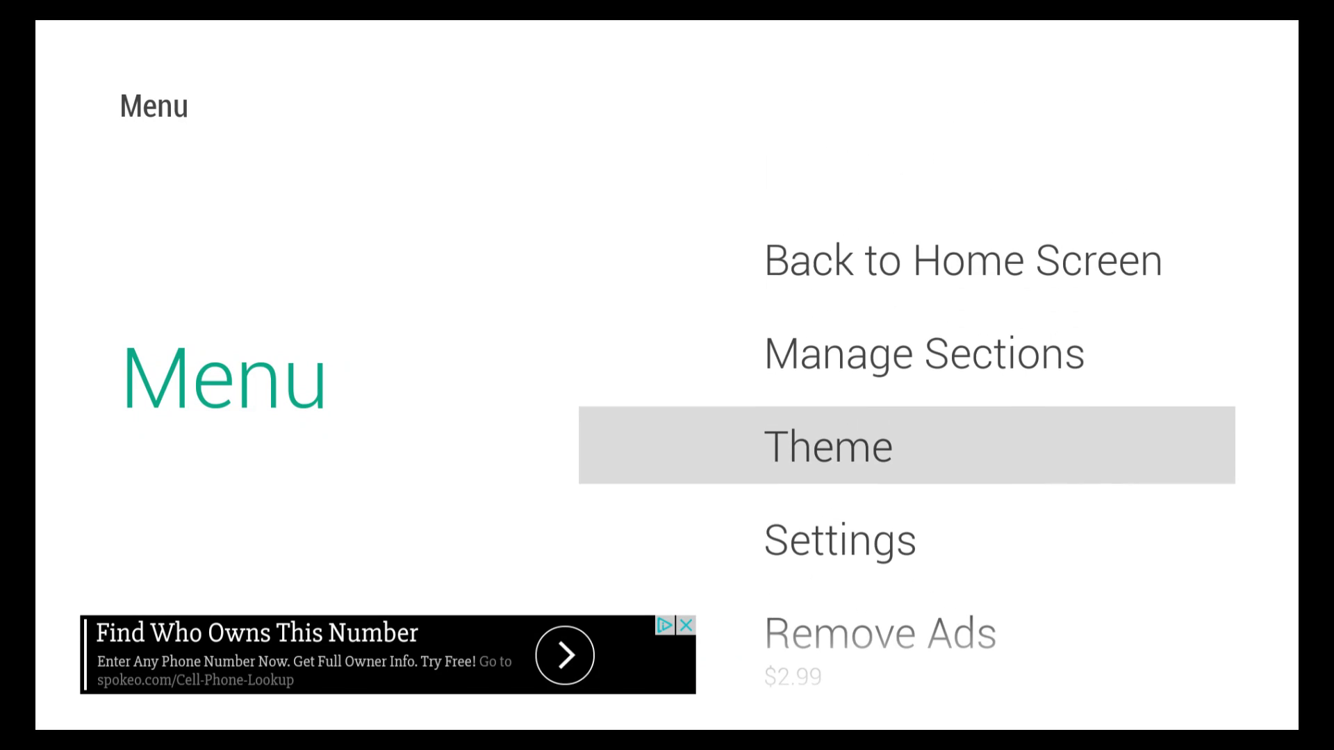
key("Up")
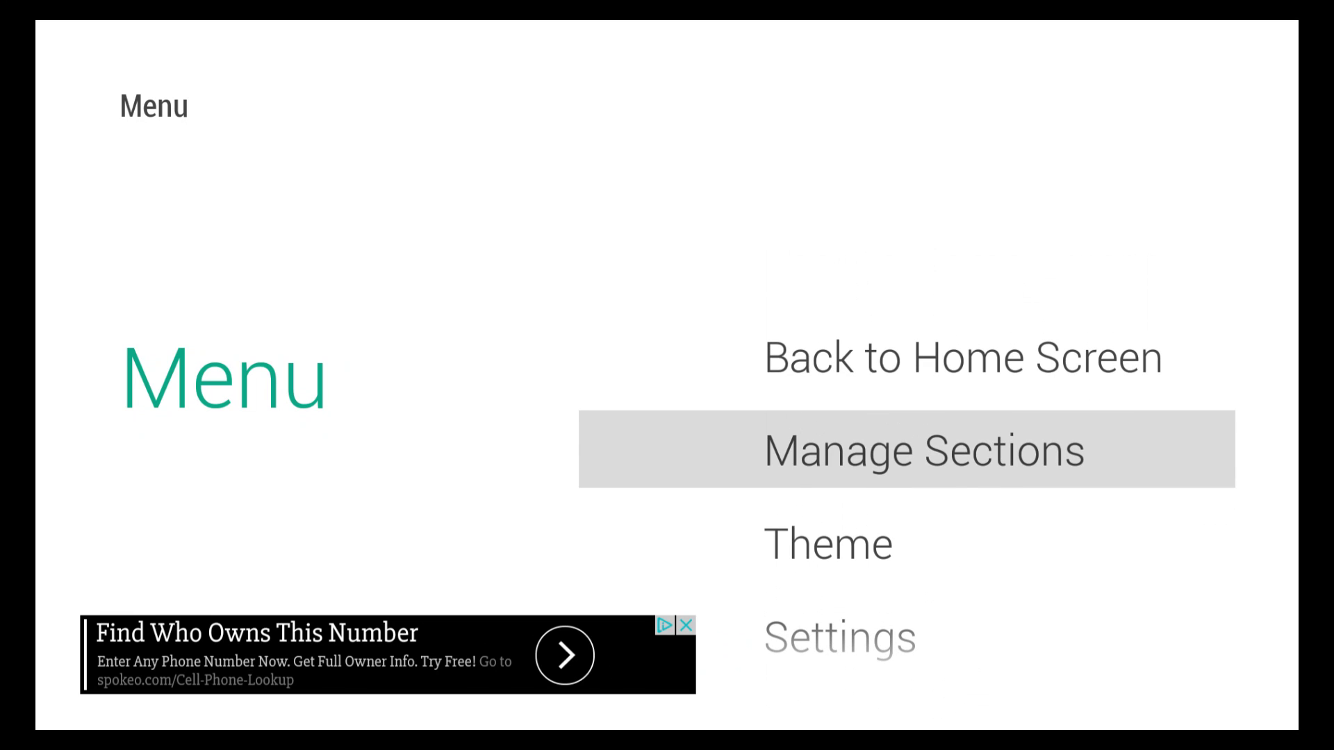
key("Down")
key("Down")
key("Down")
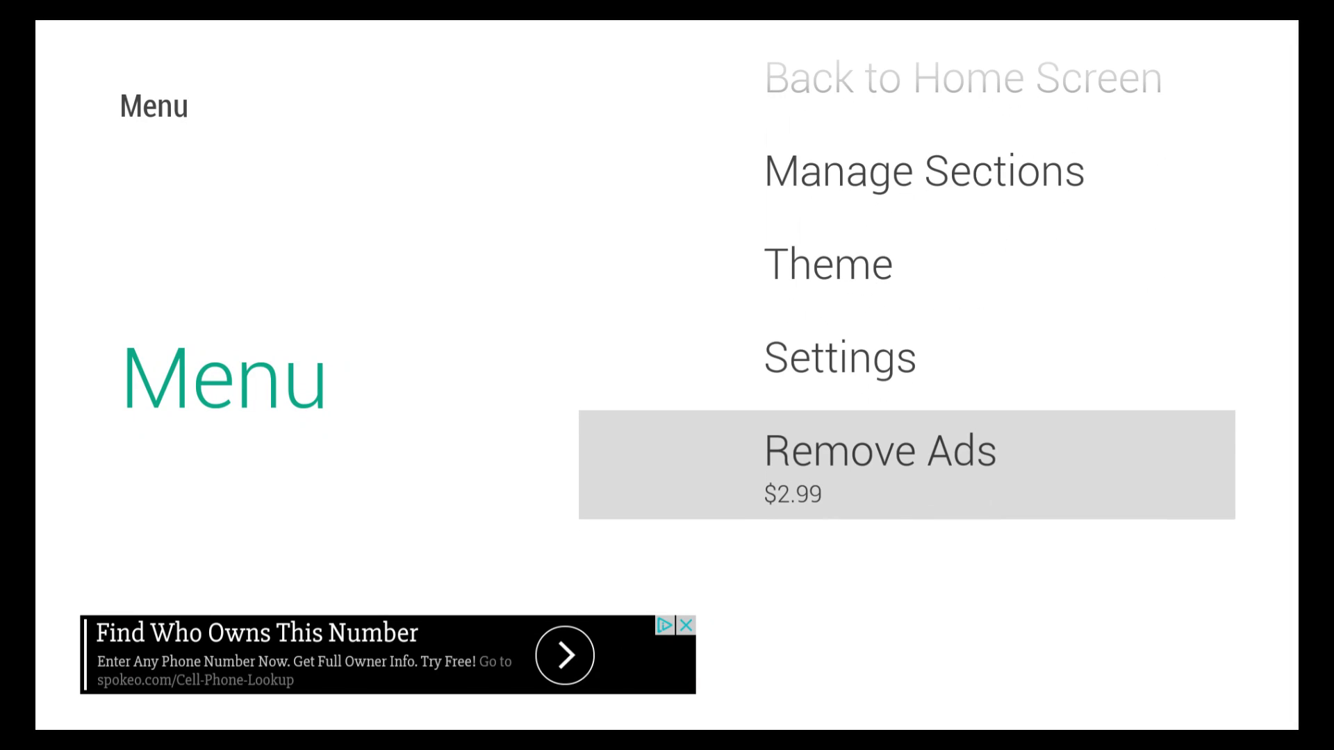
key("Up")
key("Up")
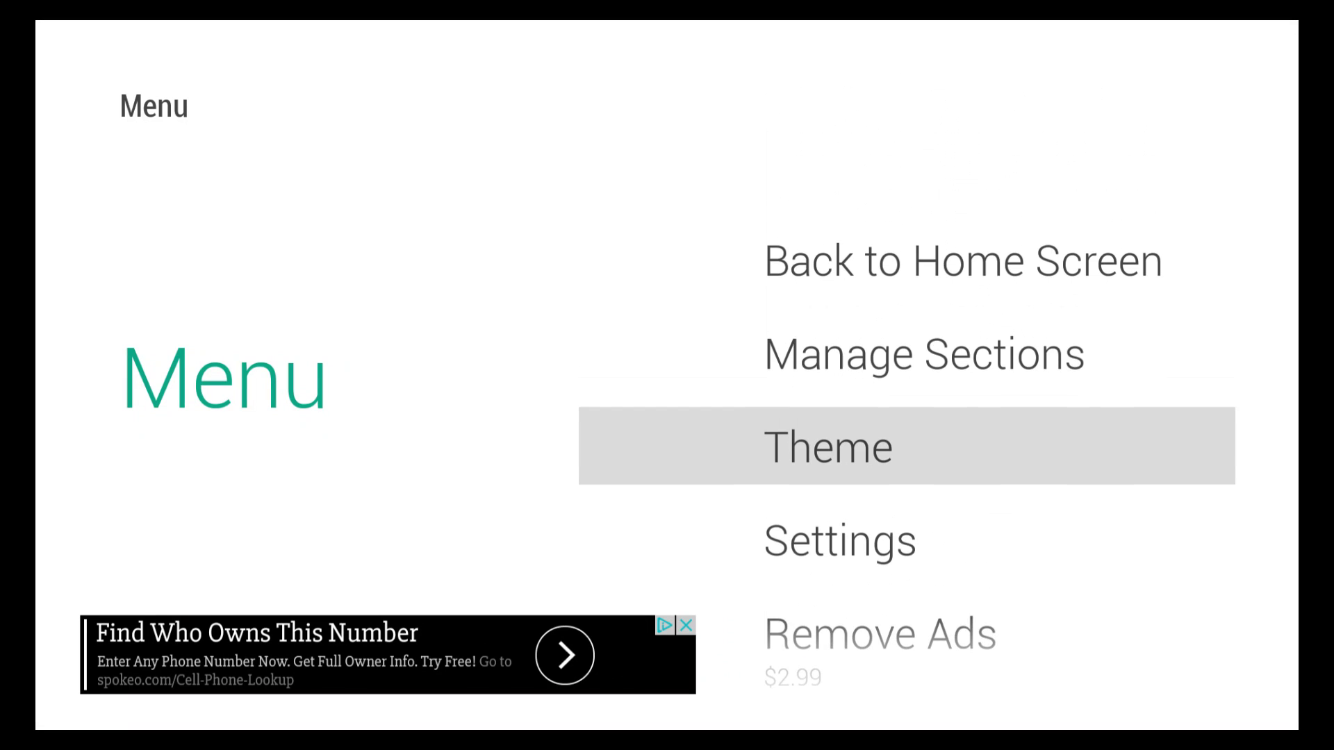
key("Up")
- Set the launcher's base theme to Dark and return to the main menu
key("Down")
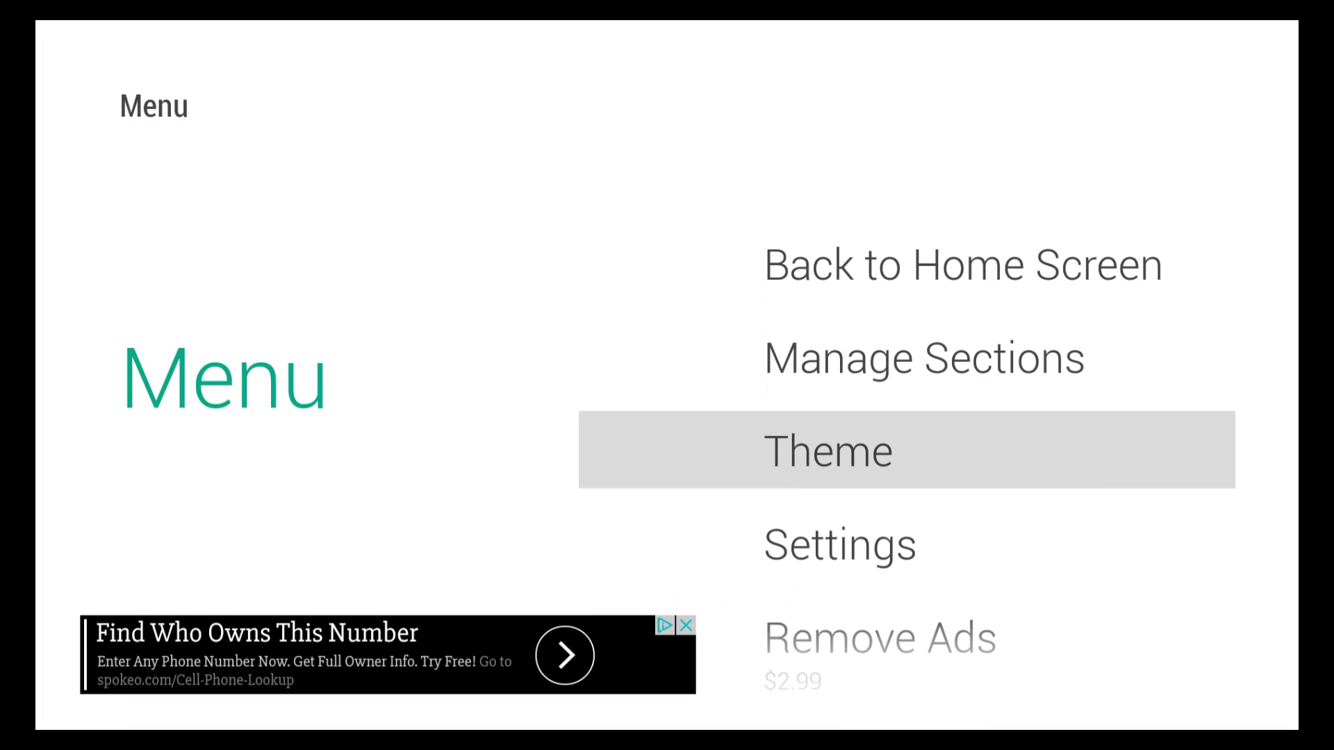
key("Return")
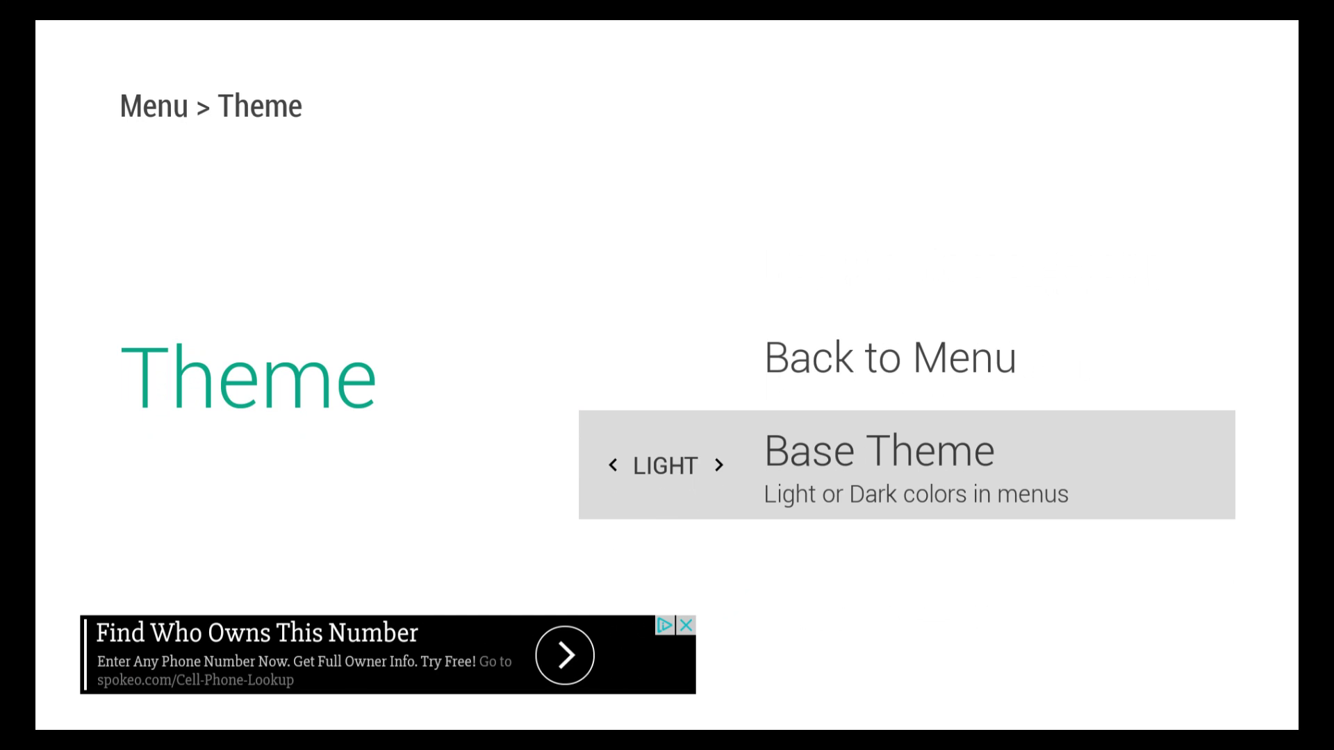
key("Right")
key("Right")
key("Right")
key("Up")
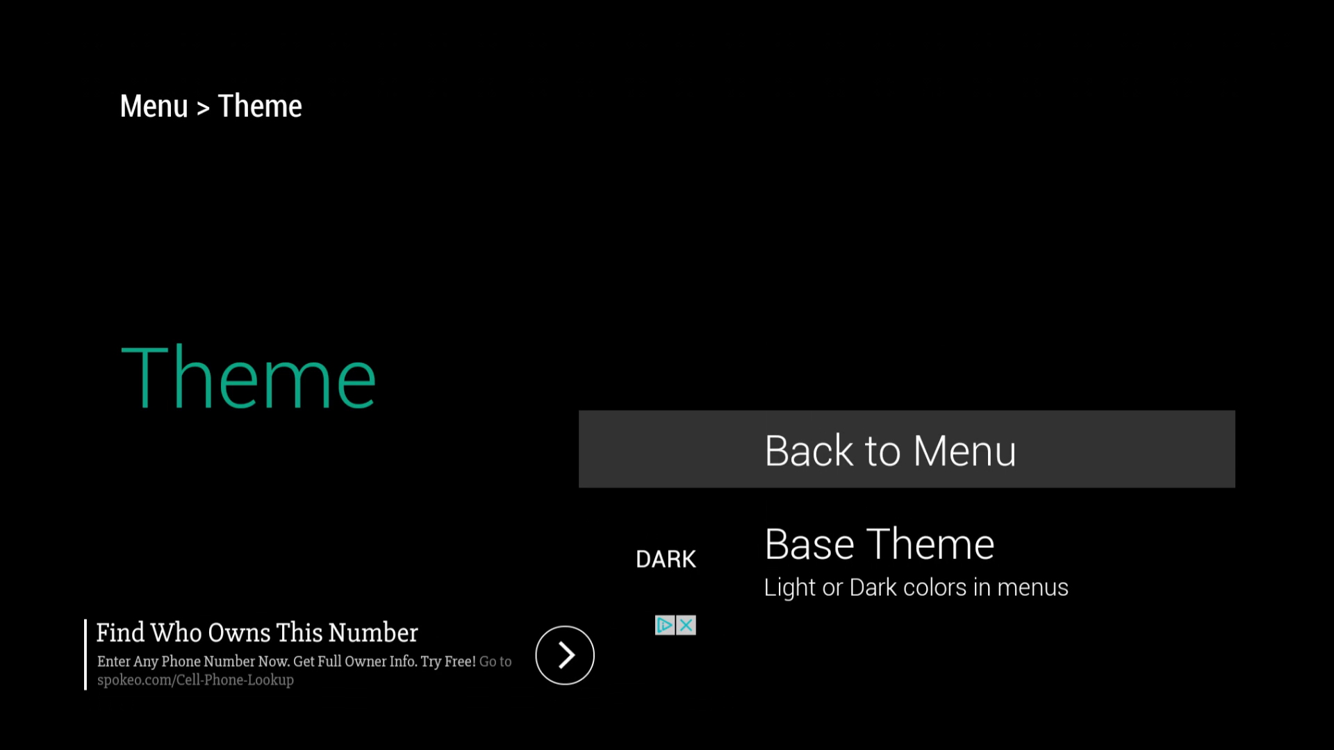
key("Return")
- Look through the existing sections in Manage Sections and create a new section
key("Up")
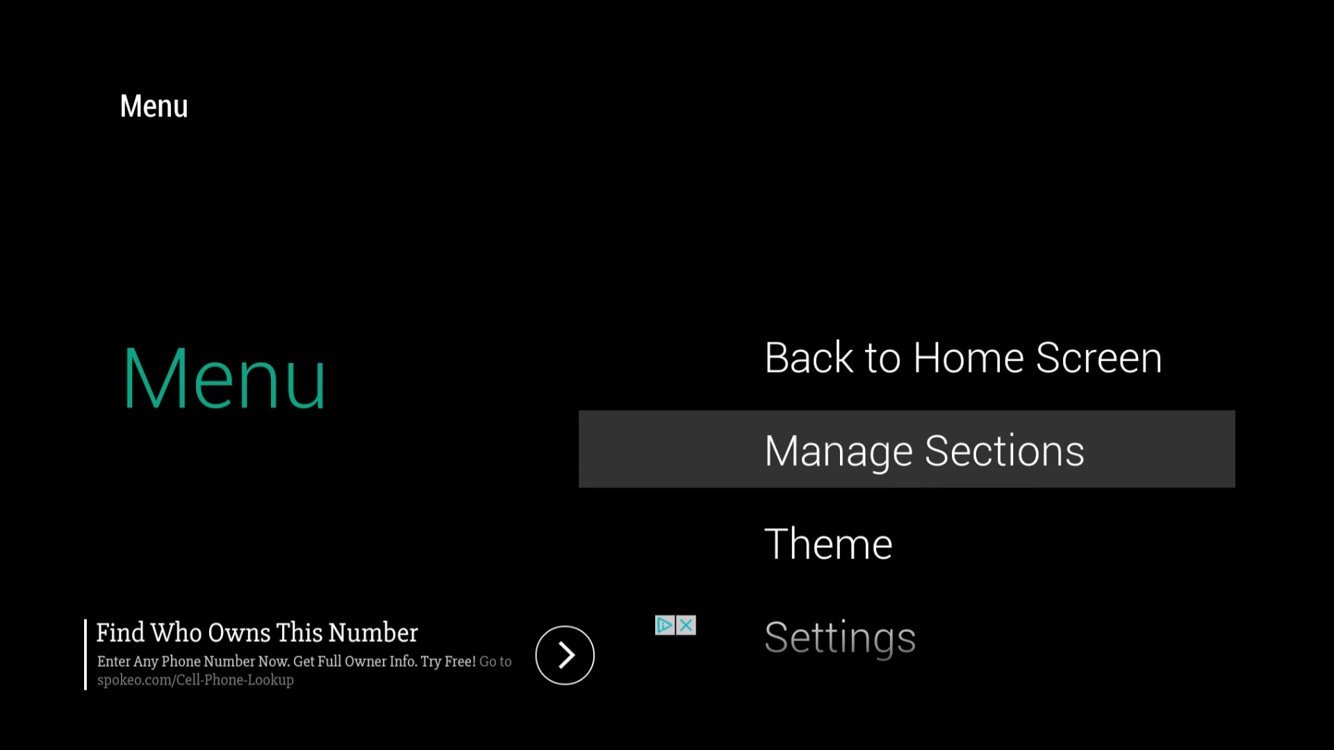
key("Return")
key("Down")
key("Down")
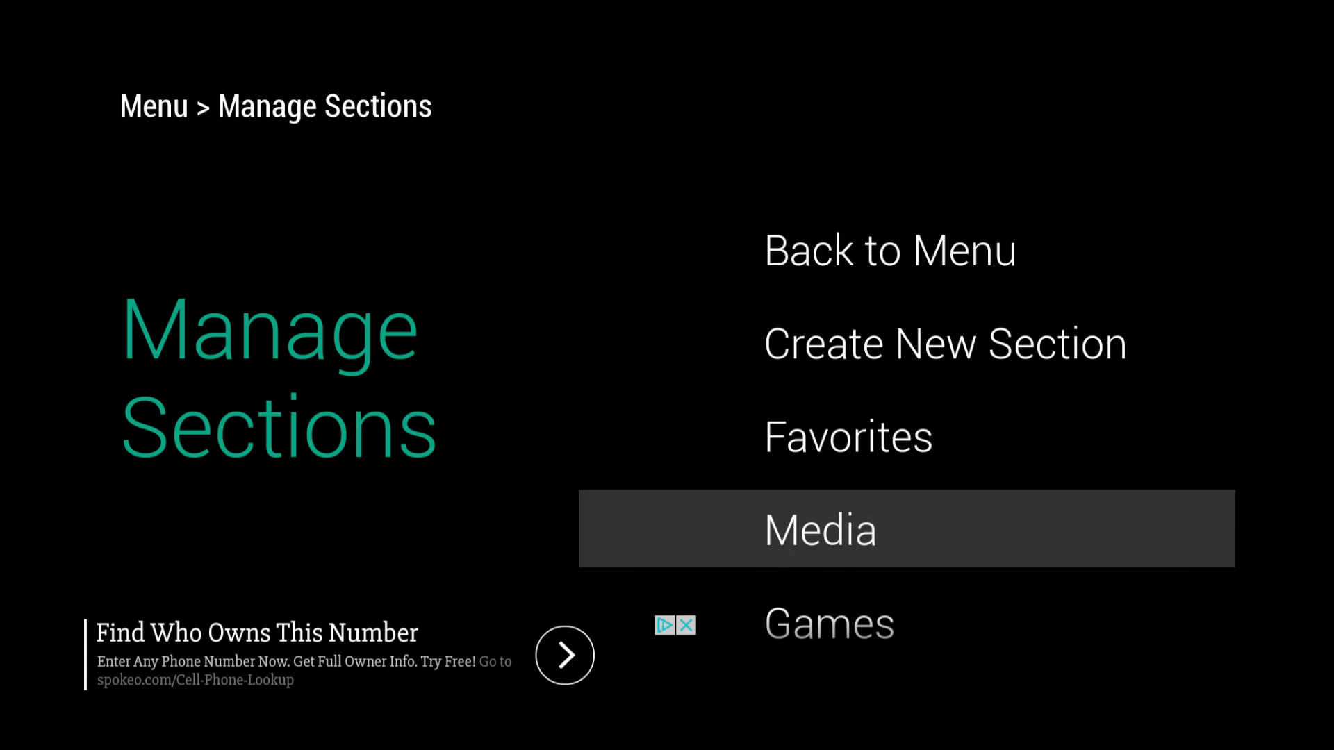
key("Down")
key("Down")
key("Up")
key("Up")
key("Up")
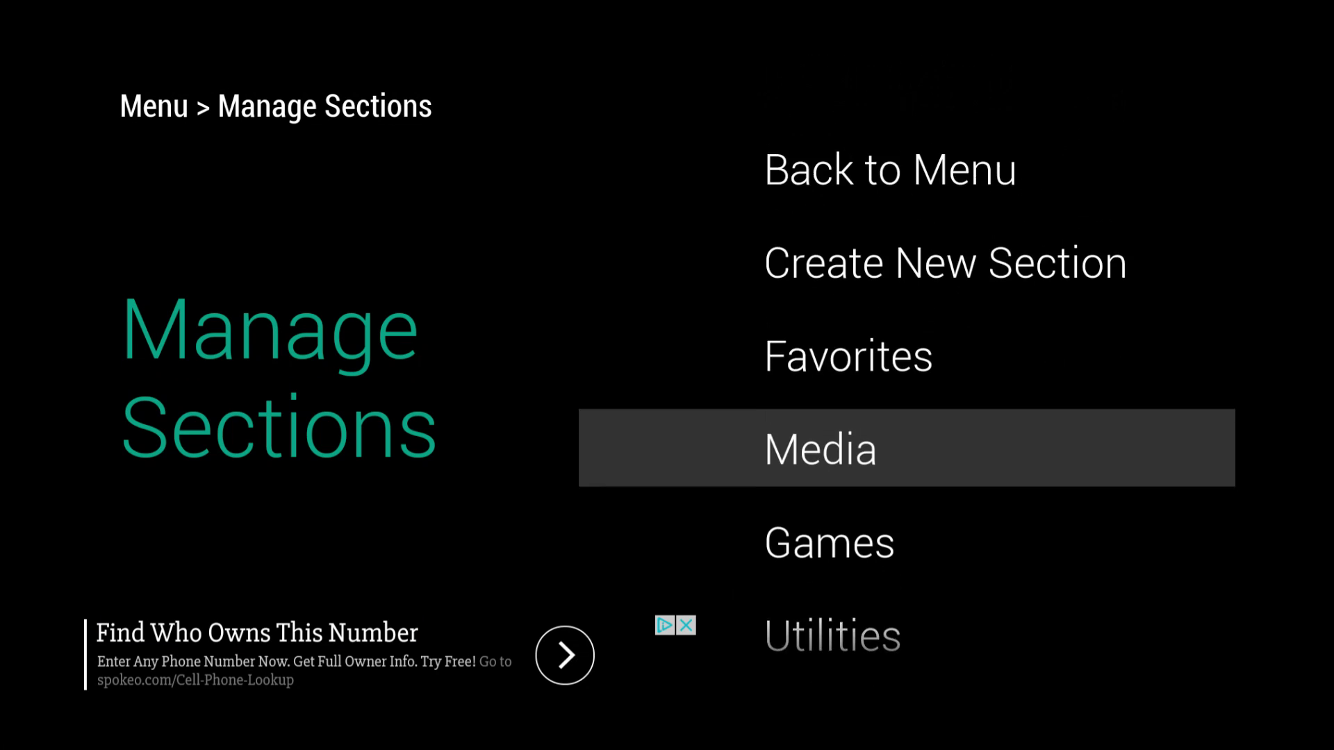
key("Up")
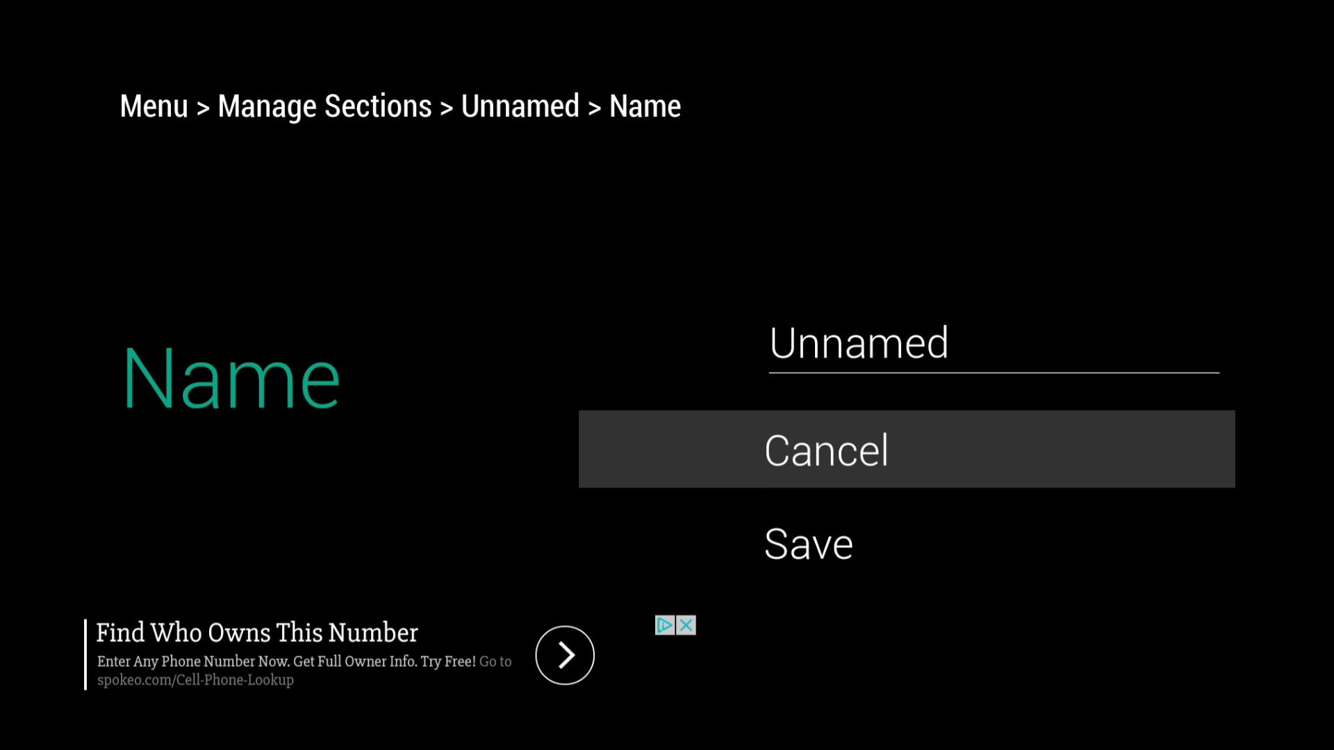
- Clear the default text from the new section's name field
key("Up")
key("Down")
key("Up")
key("Return")
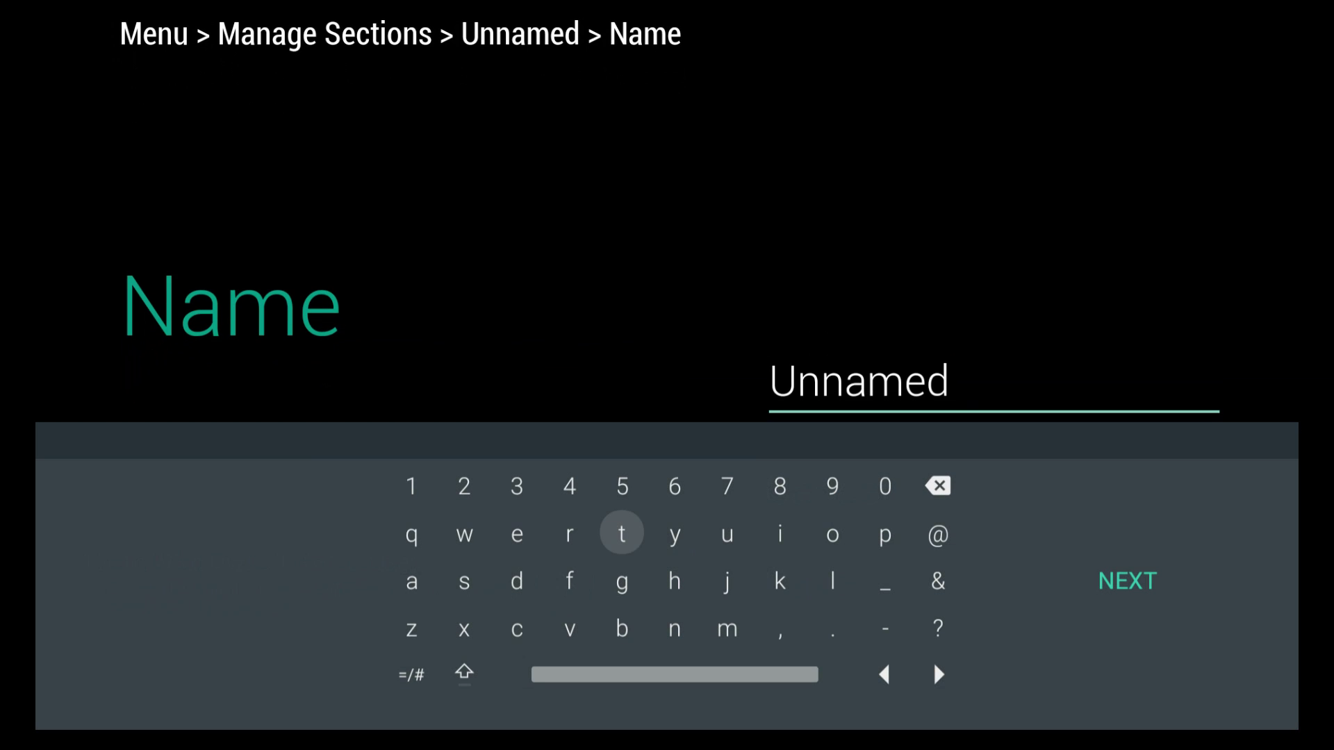
key("Right")
key("Right")
key("Right")
key("Right")
key("Right")
key("Right")
key("Up")
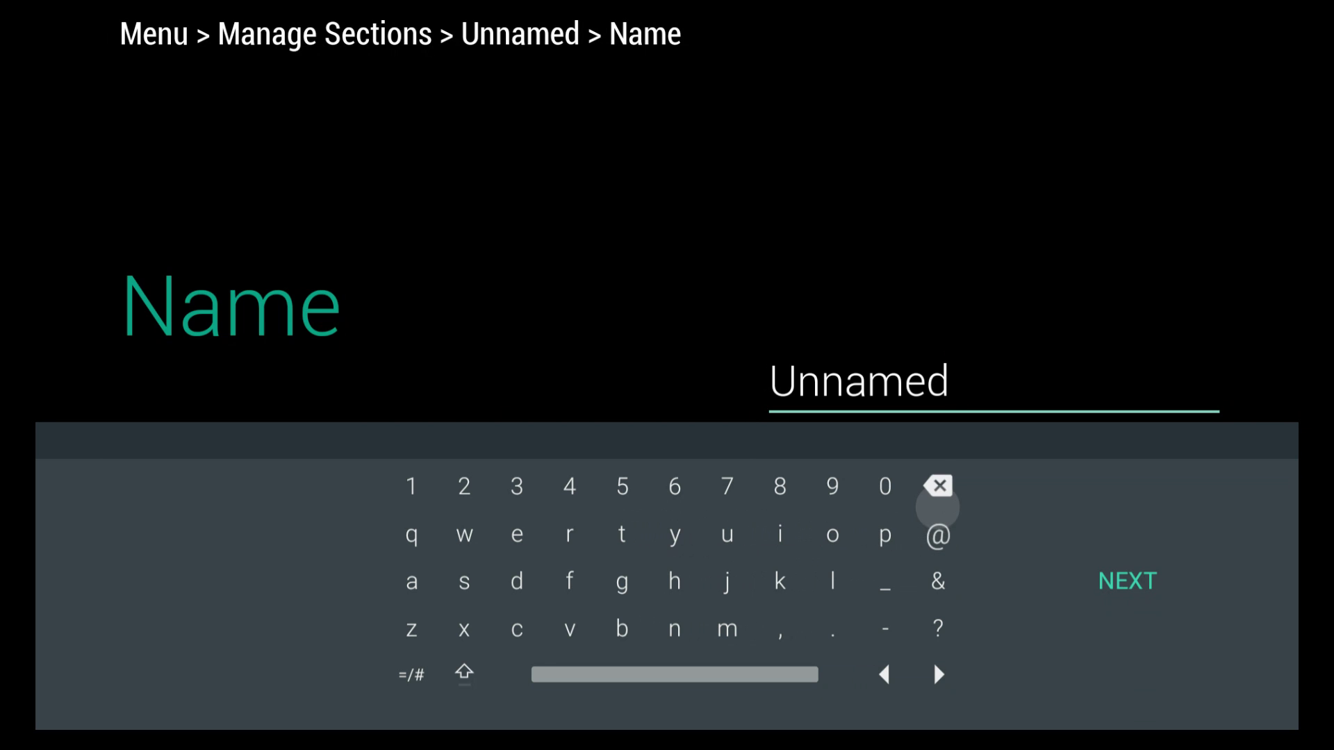
key("Return")
key("Return")
key("Return")
key("Return")
key("Return")
key("Return")
key("Return")
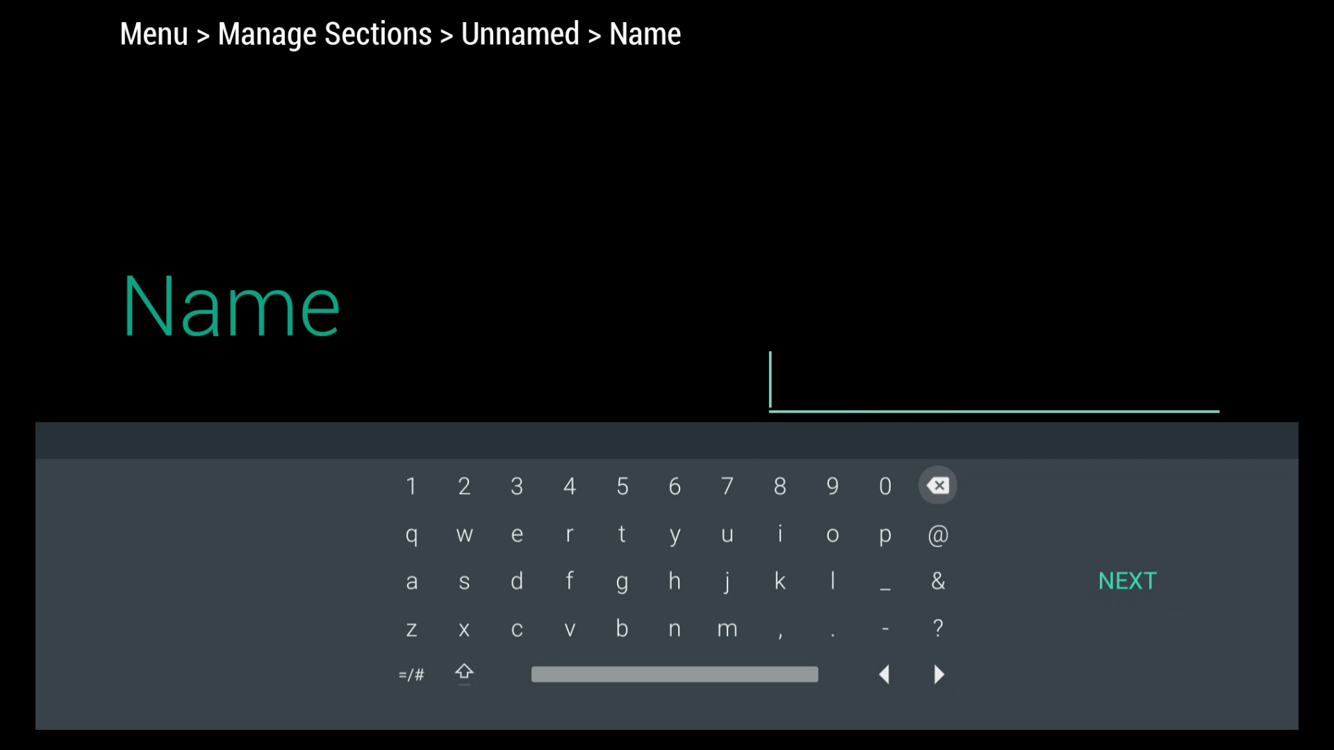
- Enter the person's first name in lowercase as the new section's name
key("Left")
key("Left")
key("Left")
key("Left")
key("Left")
key("Left")
key("Down")
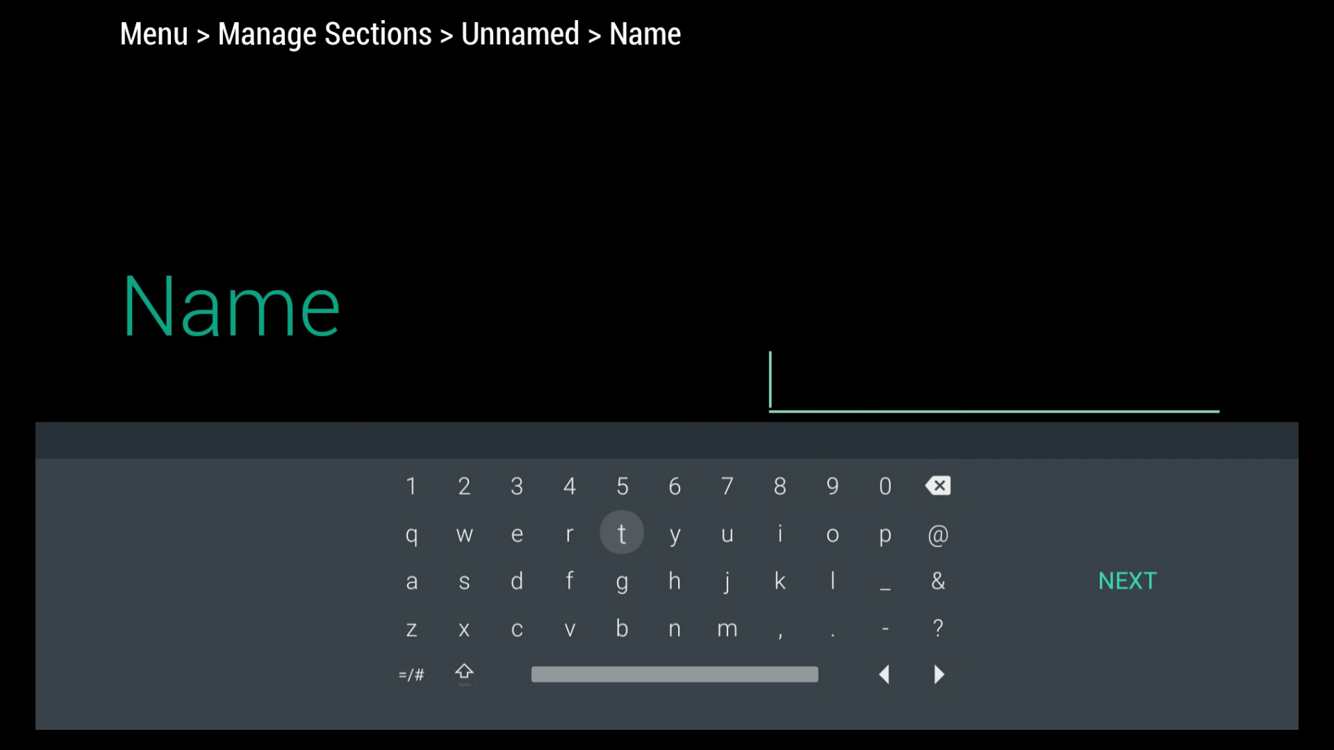
key("Down")
key("Left")
key("Up")
key("Return")
key("Right")
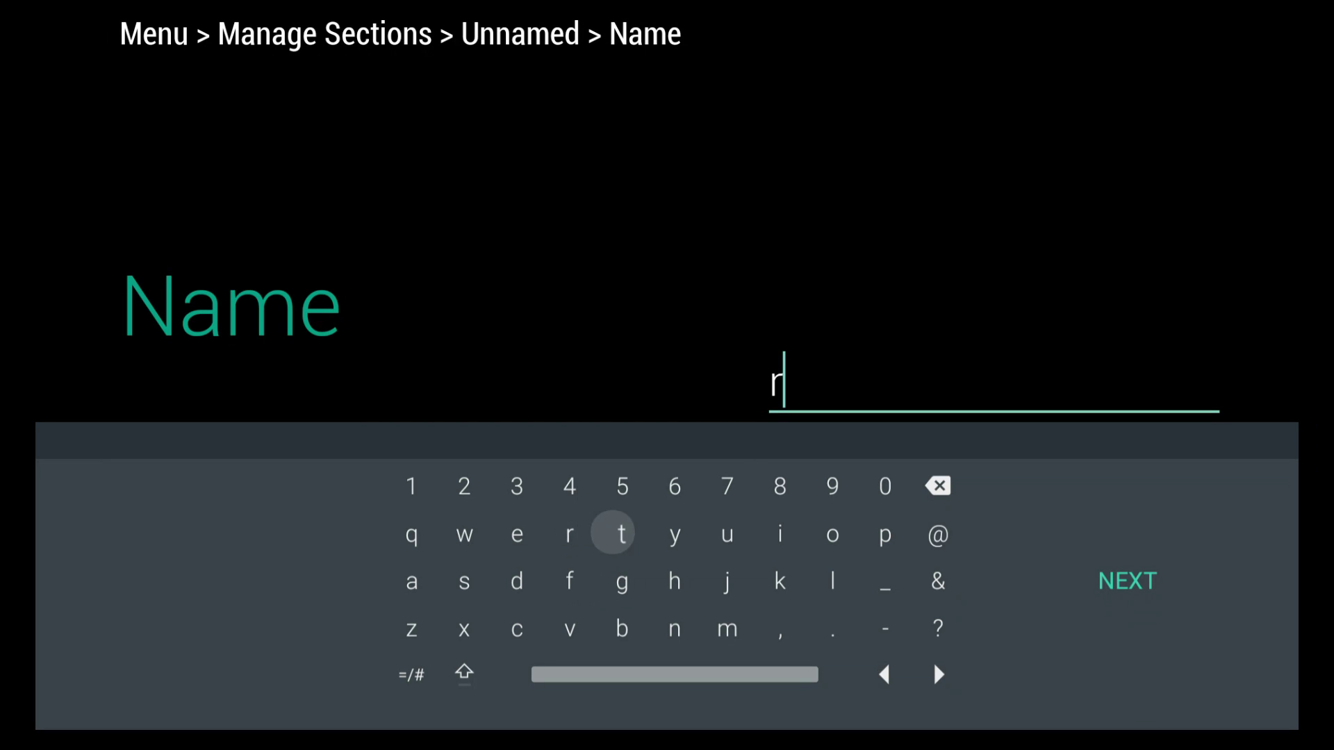
key("Right")
key("Return")
key("Left")
key("Left")
key("Left")
key("Left")
key("Left")
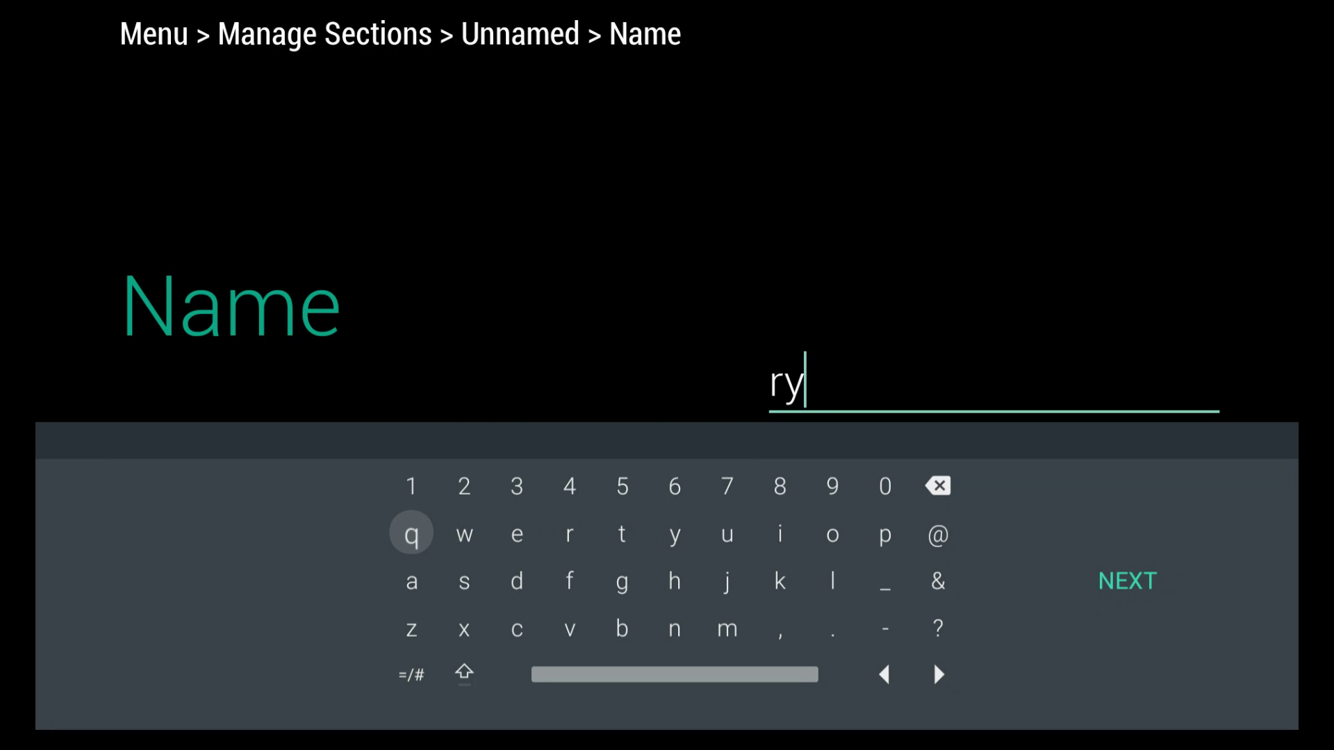
key("Down")
key("Return")
key("Down")
key("Right")
key("Right")
key("Right")
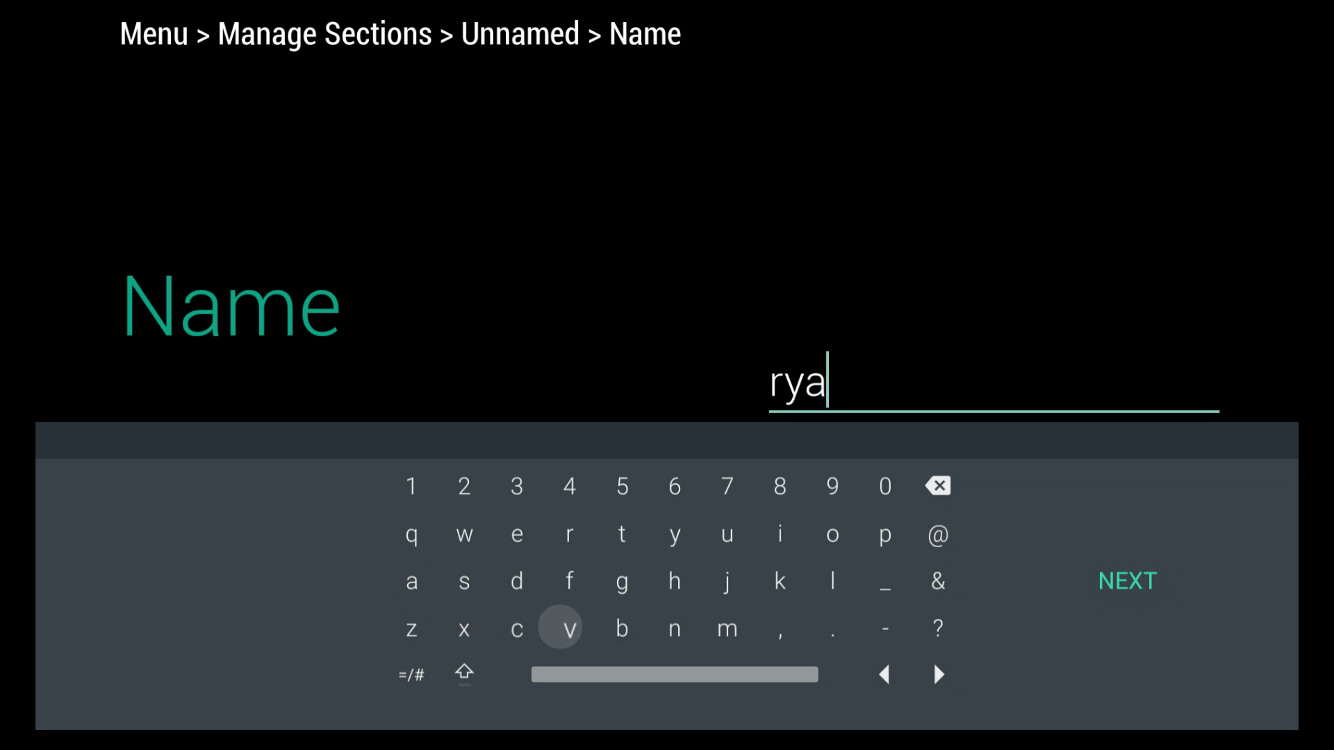
key("Right")
key("Right")
key("Return")
- Finish the text entry and save the new section's name
key("Right")
key("Right")
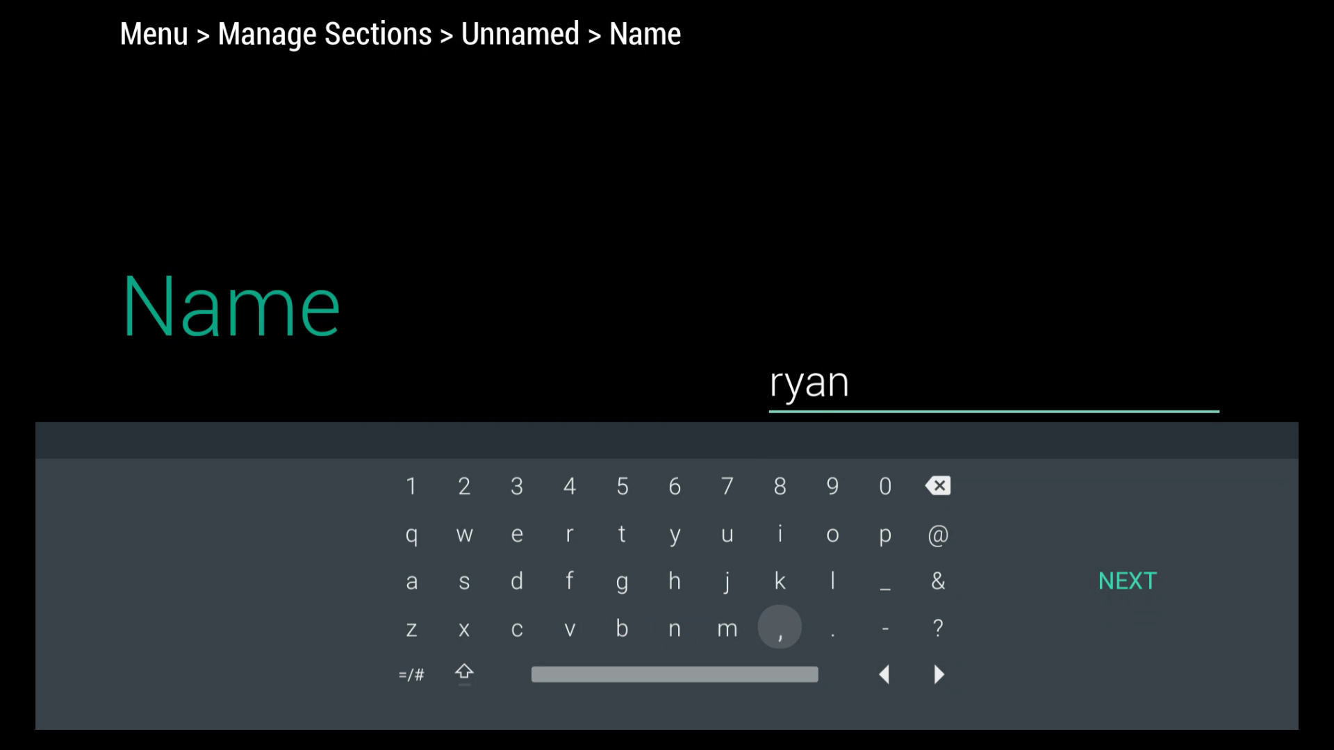
key("Right")
key("Right")
key("Right")
key("Right")
key("Return")
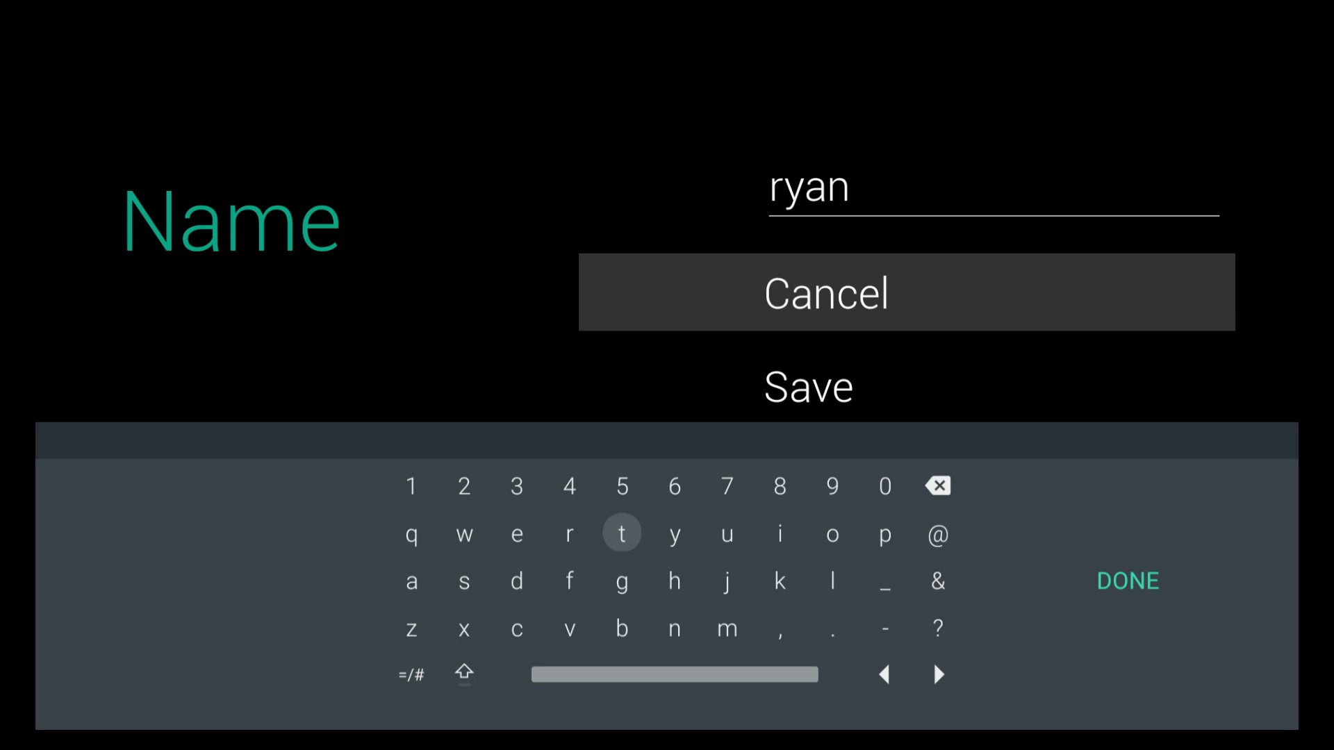
key("Down")
key("Up")
key("Up")
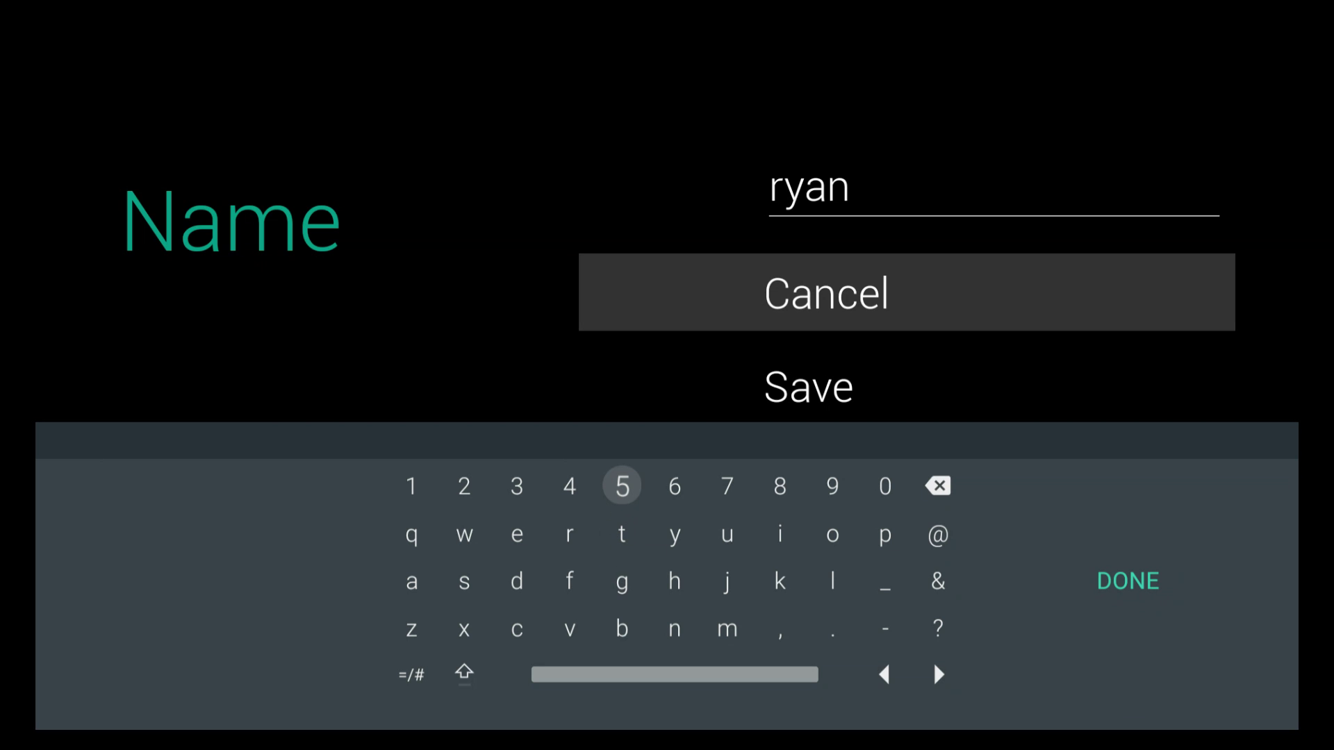
key("Escape")
key("Down")
key("Return")
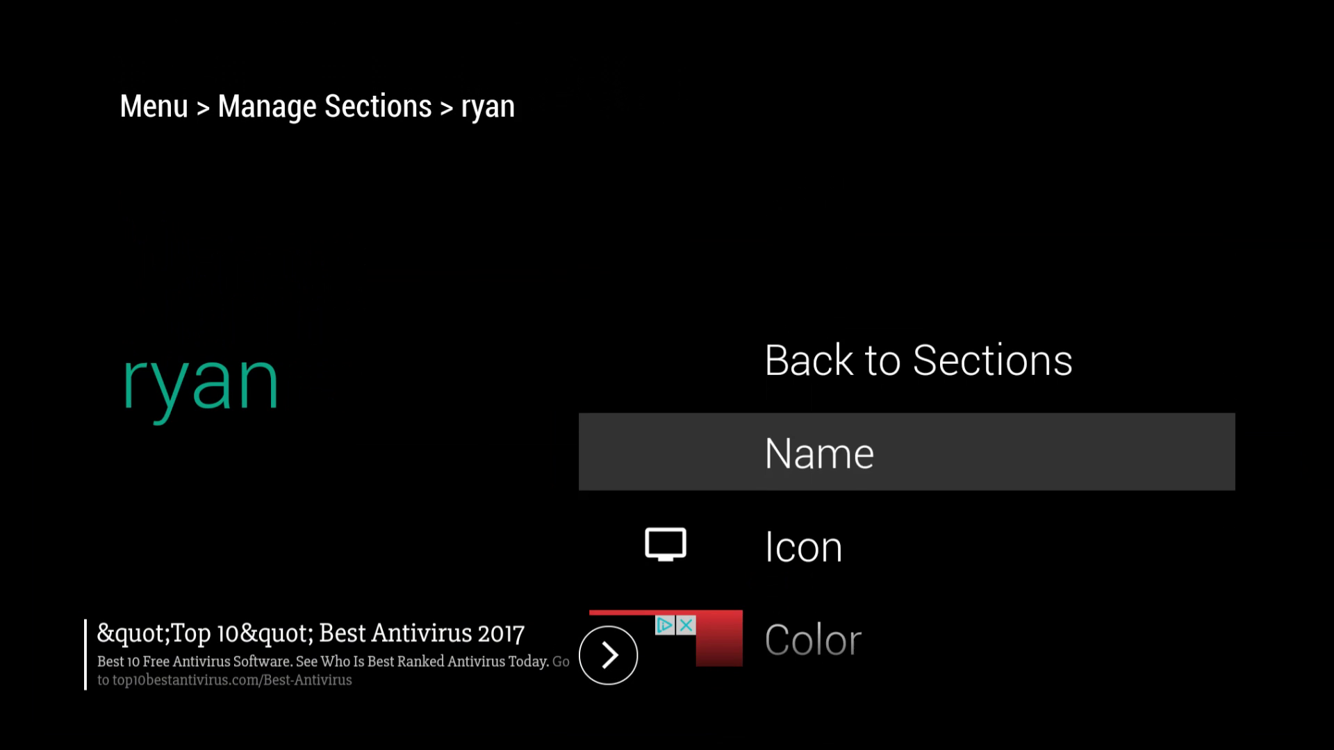
- Set the new section's color to green after trying other colors such as pink and lime
key("Down")
key("Down")
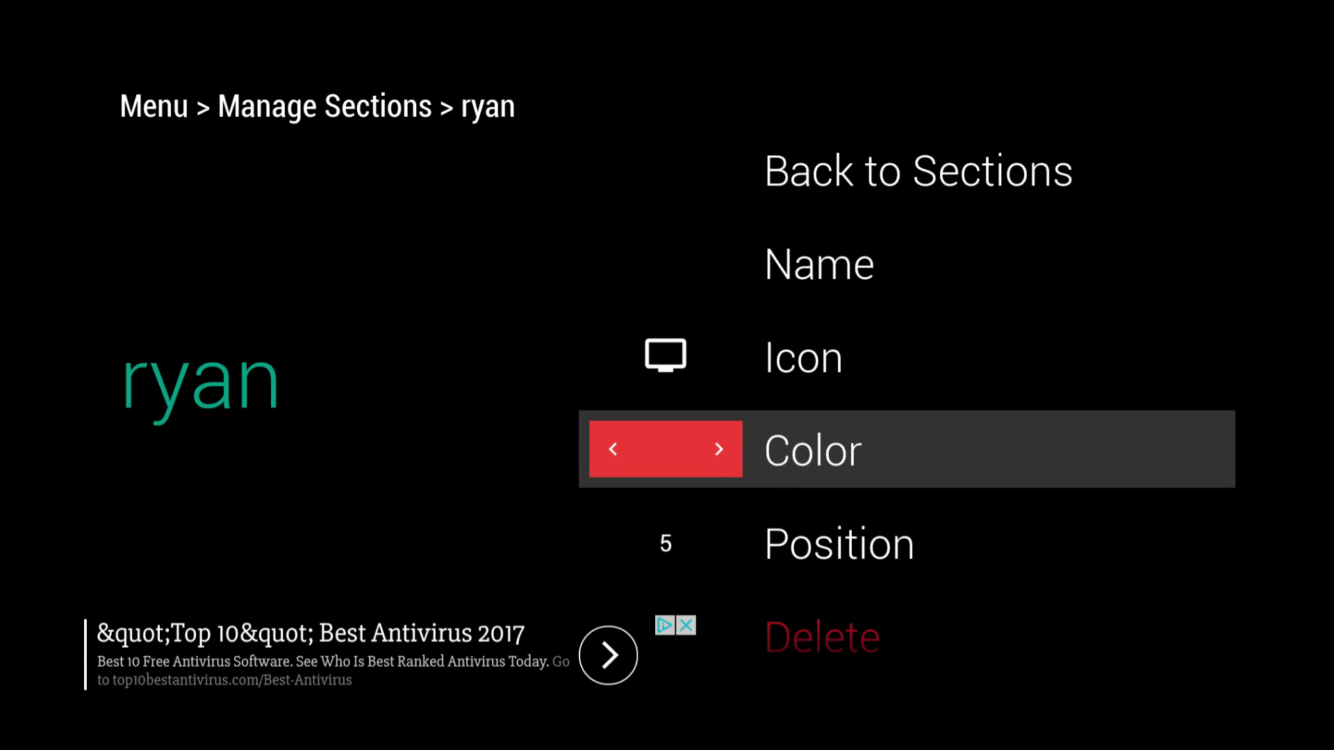
key("Right")
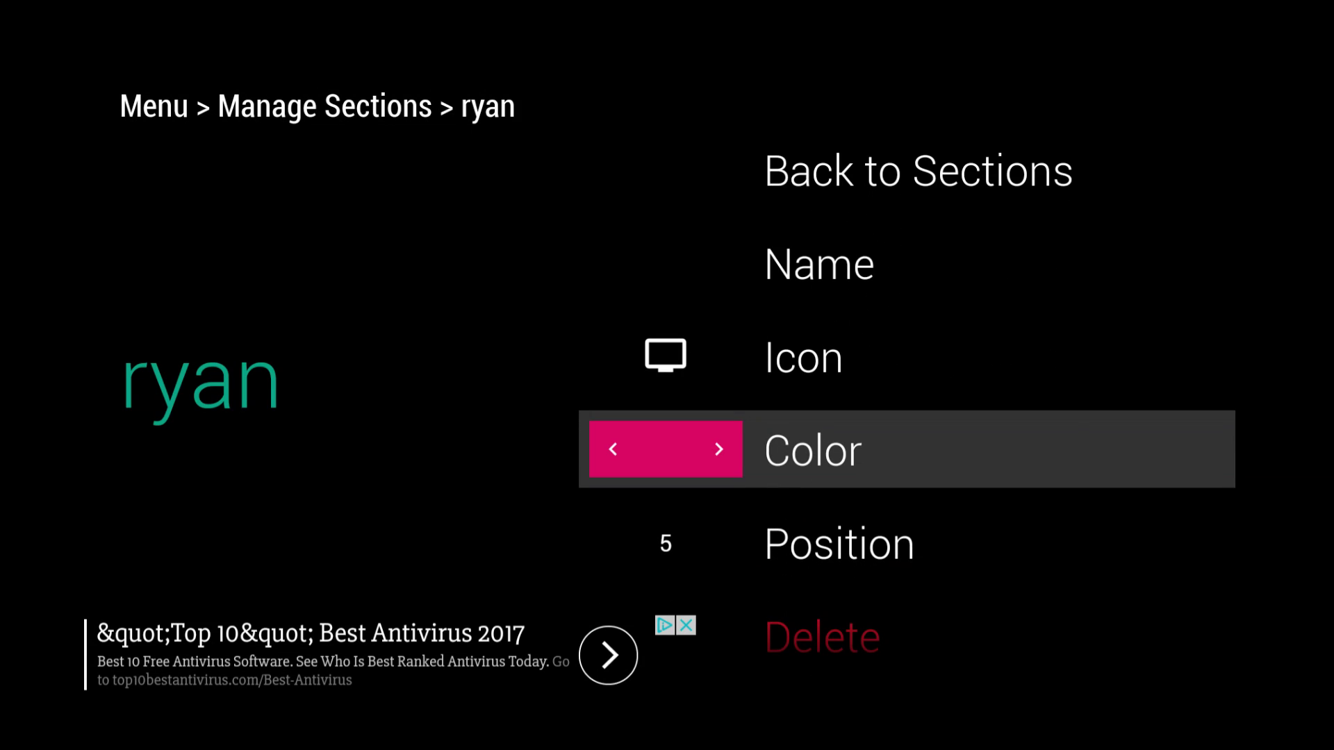
key("Right")
key("Right")
key("Right")
key("Right")
key("Right")
key("Right")
key("Right")
key("Right")
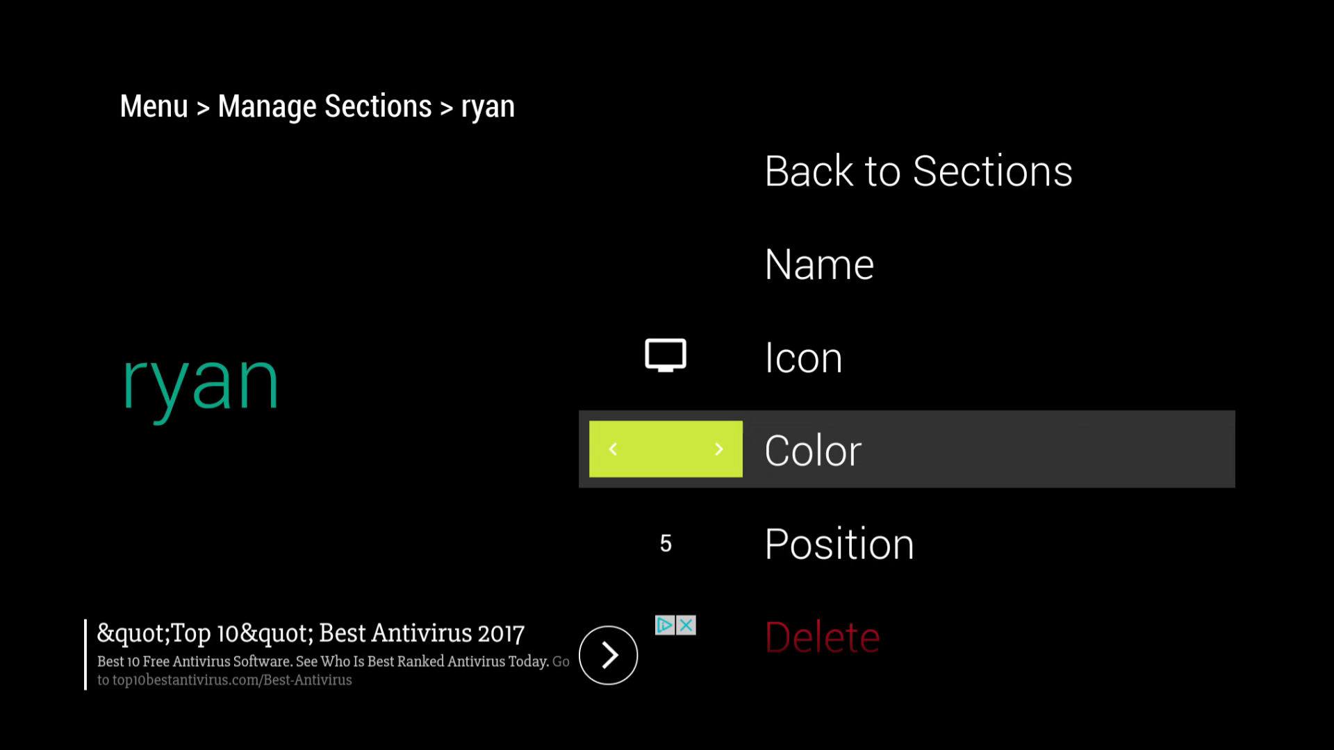
key("Left")
key("Left")
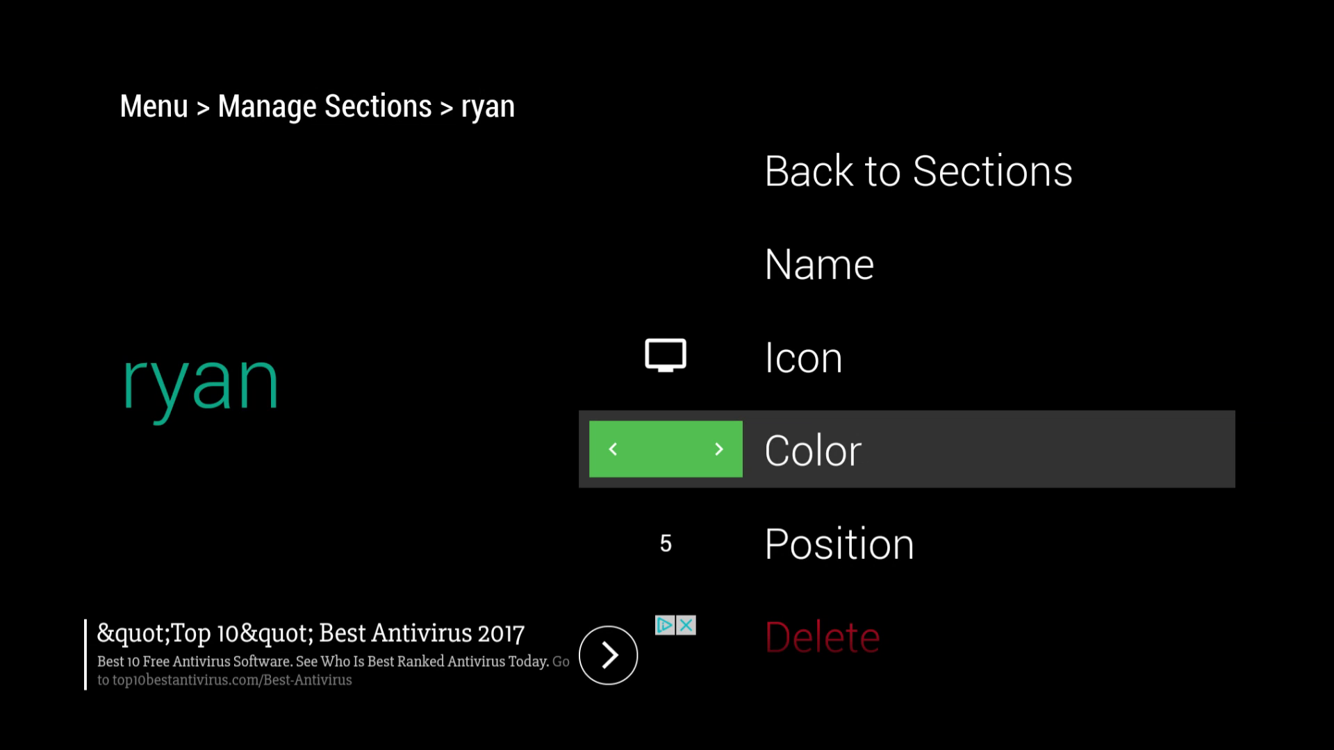
- Leave the new section's settings with its green color kept and return to the home screen
key("Right")
key("Right")
key("Left")
key("Left")
key("Down")
key("Down")
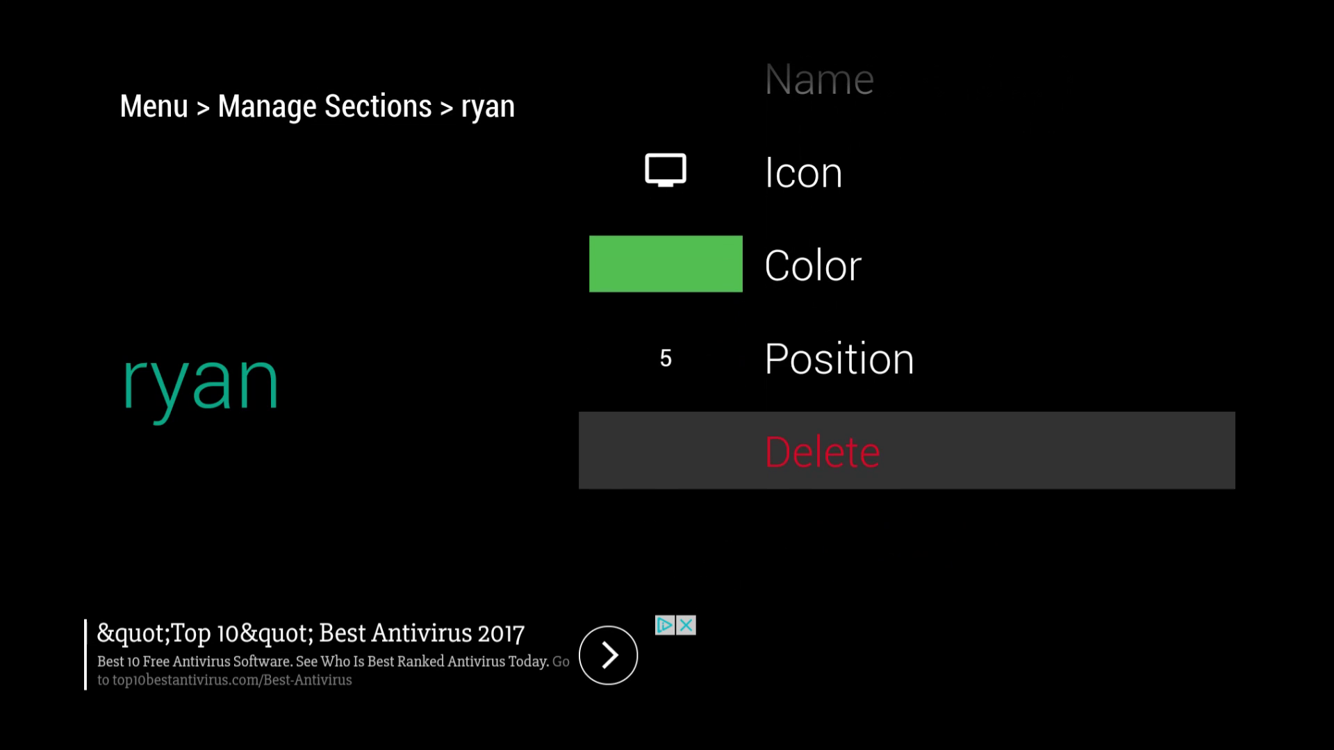
key("Return")
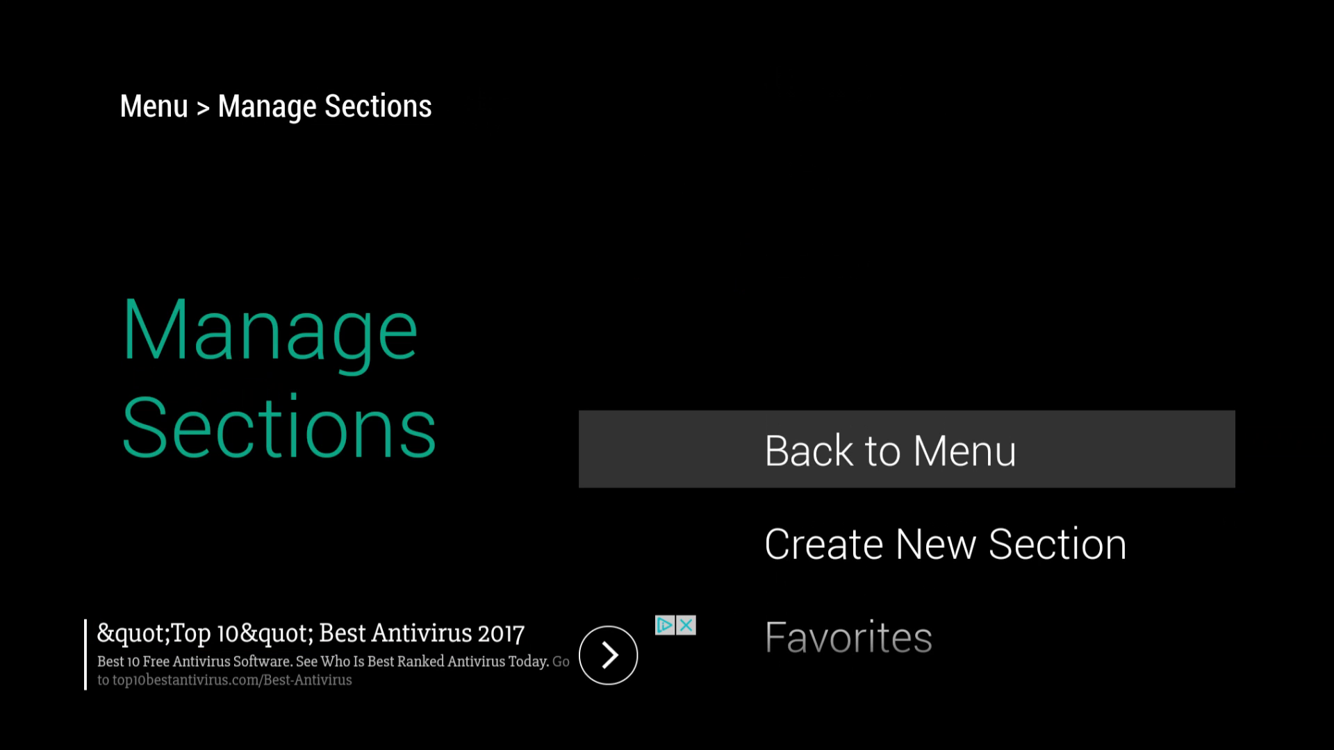
key("Return")
key("Escape")
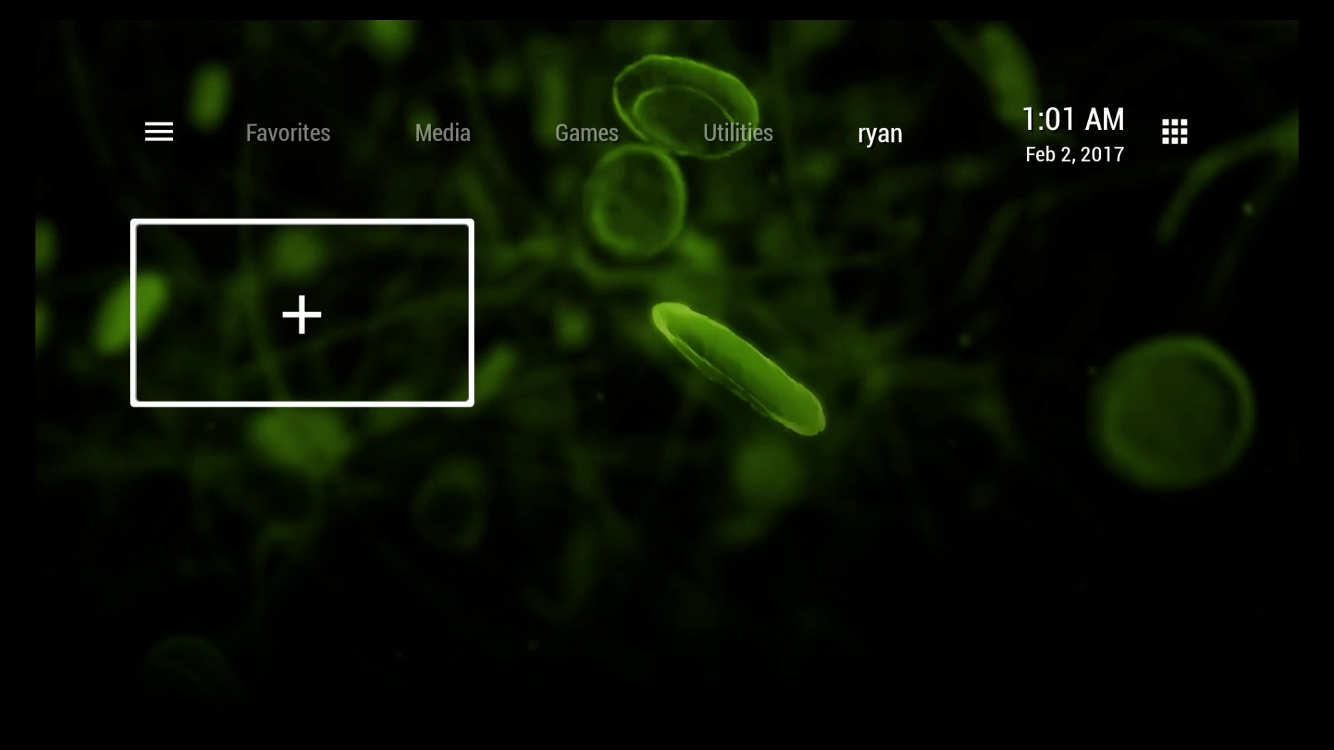
key("Up")
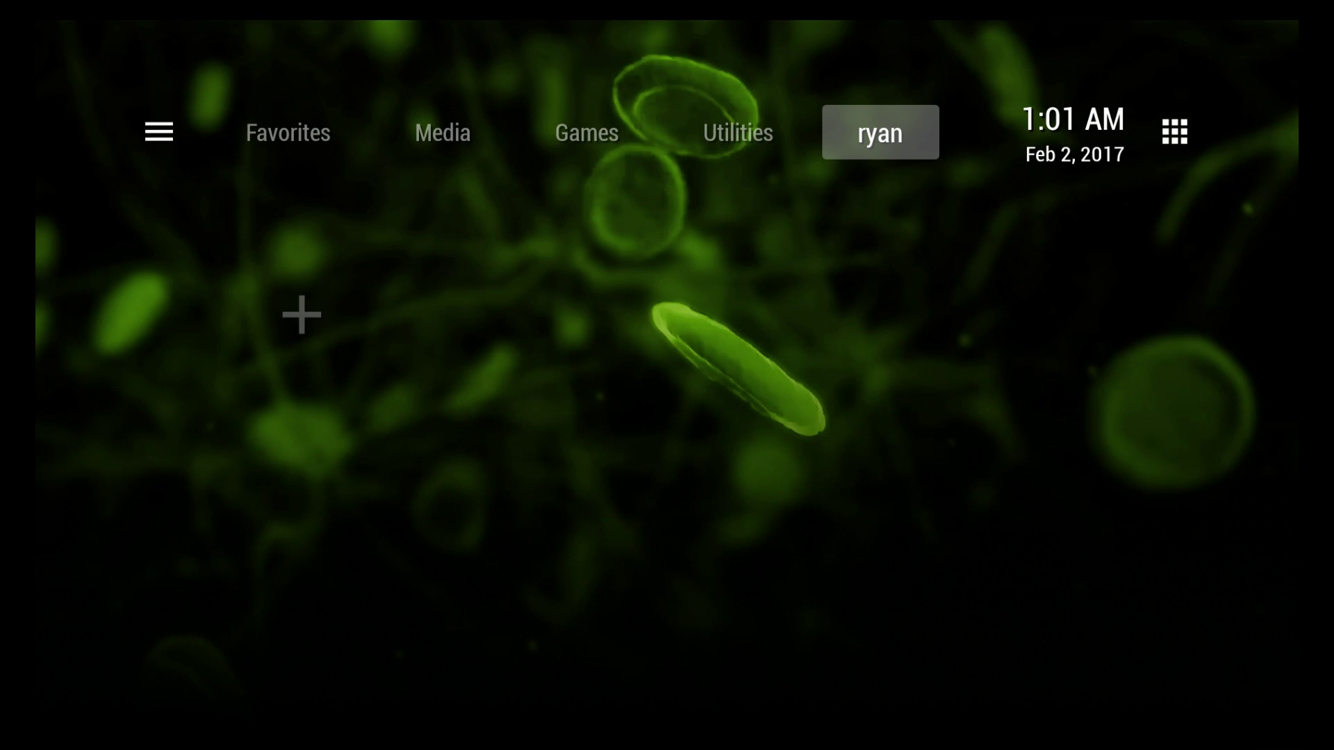
key("Left")
key("Left")
key("Left")
key("Left")
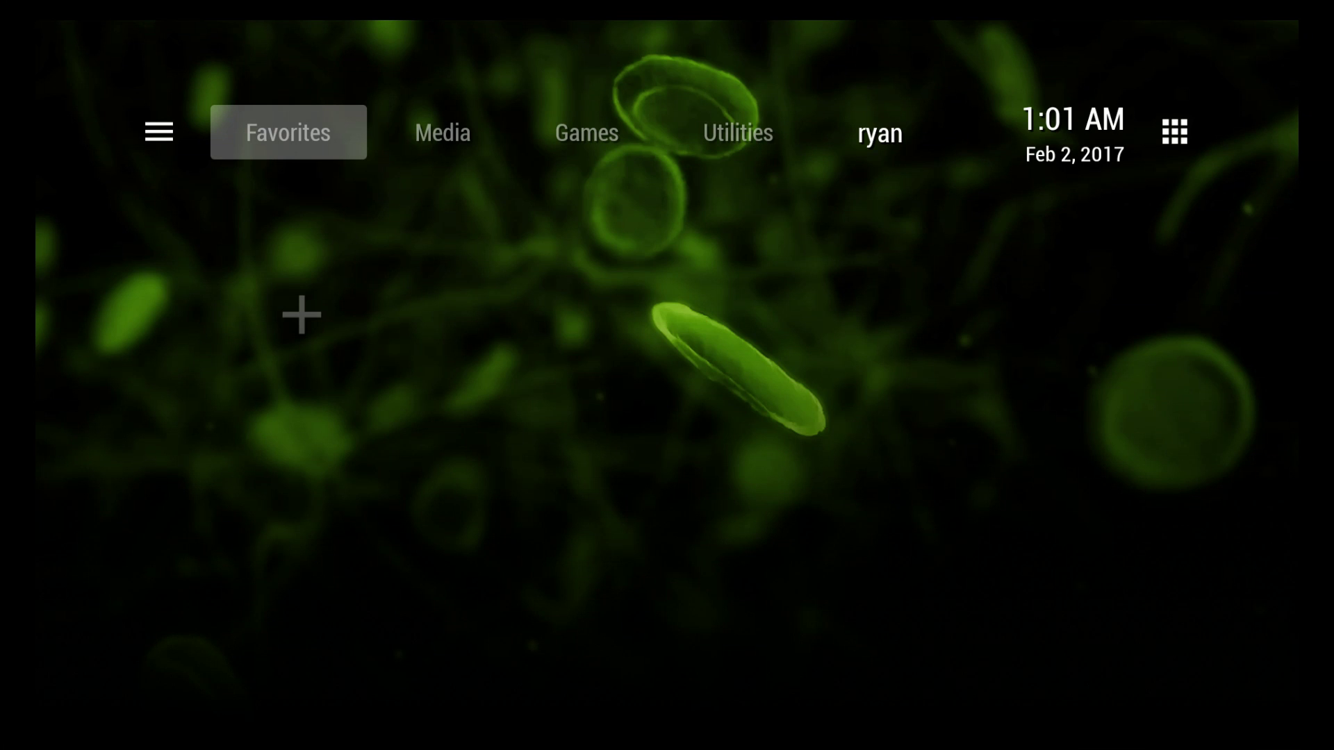
key("Down")
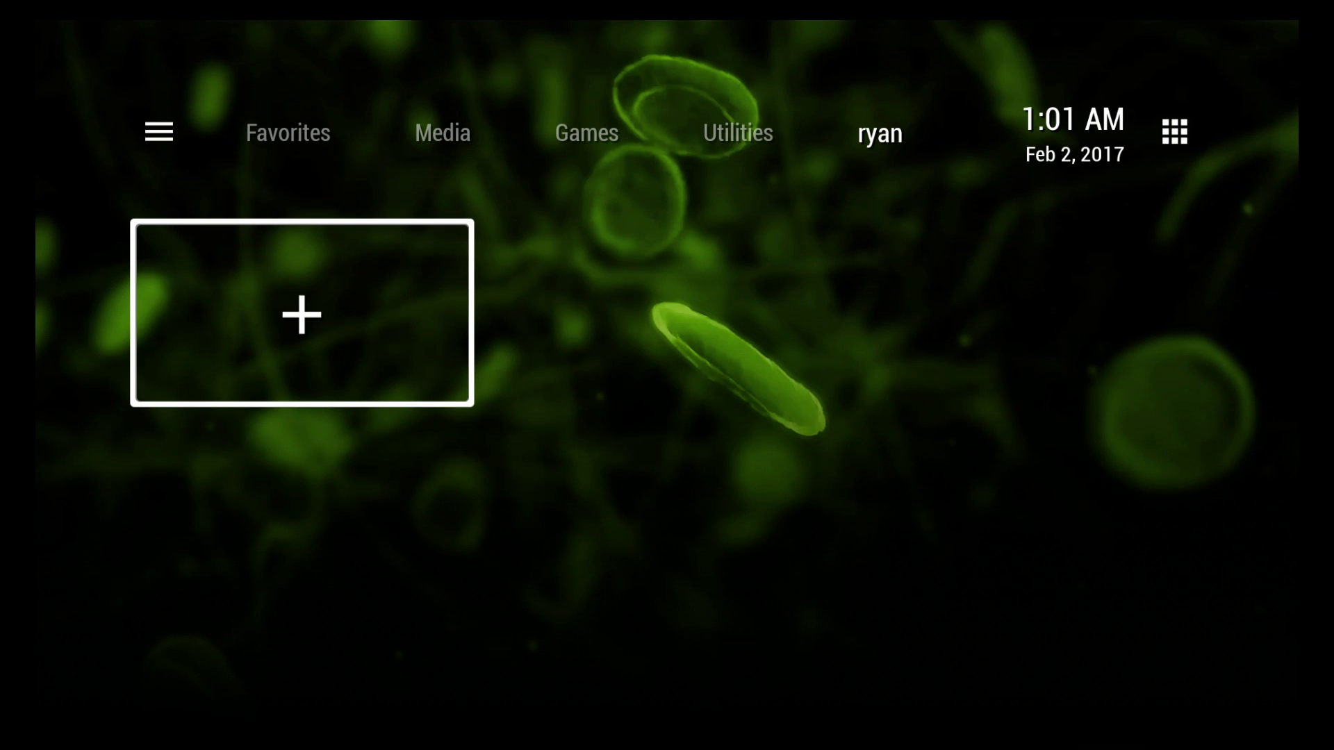
- Start adding a new tile to the personalized section and choose Application as its type
key("Return")
key("Right")
key("Right")
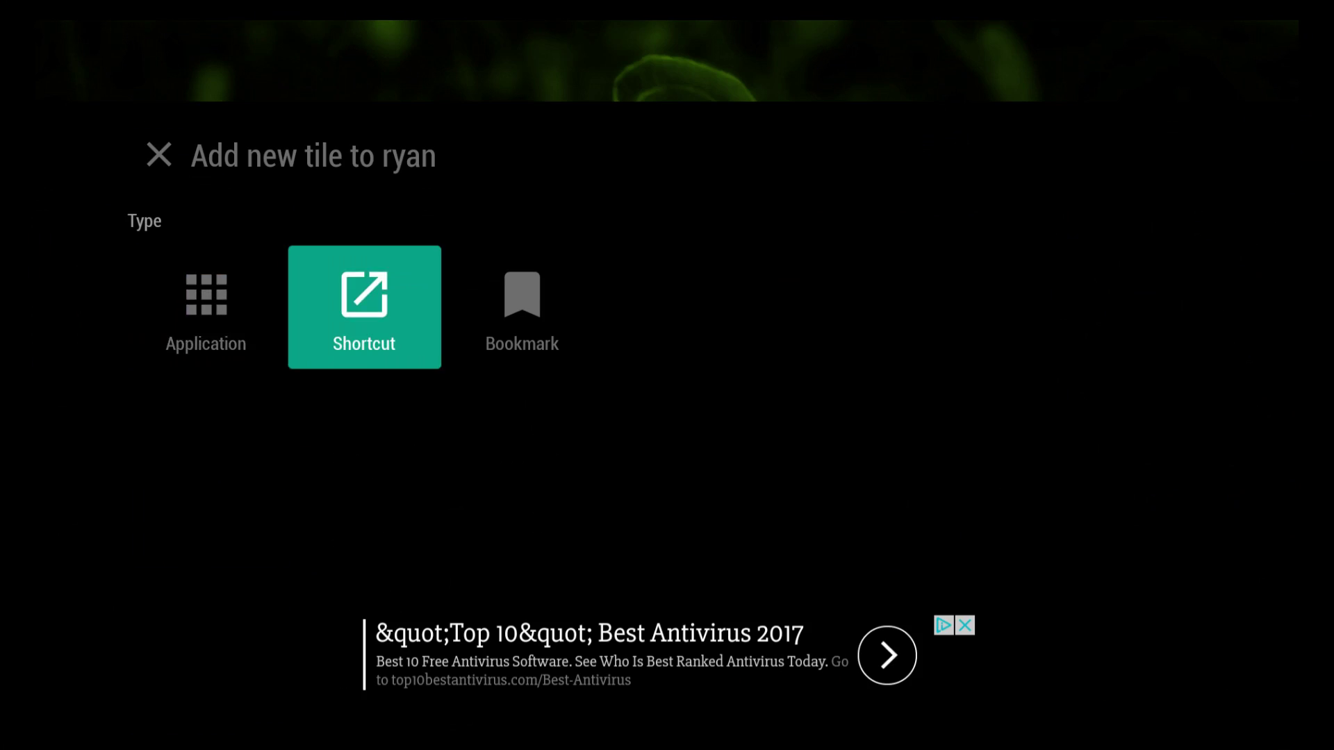
key("Left")
key("Left")
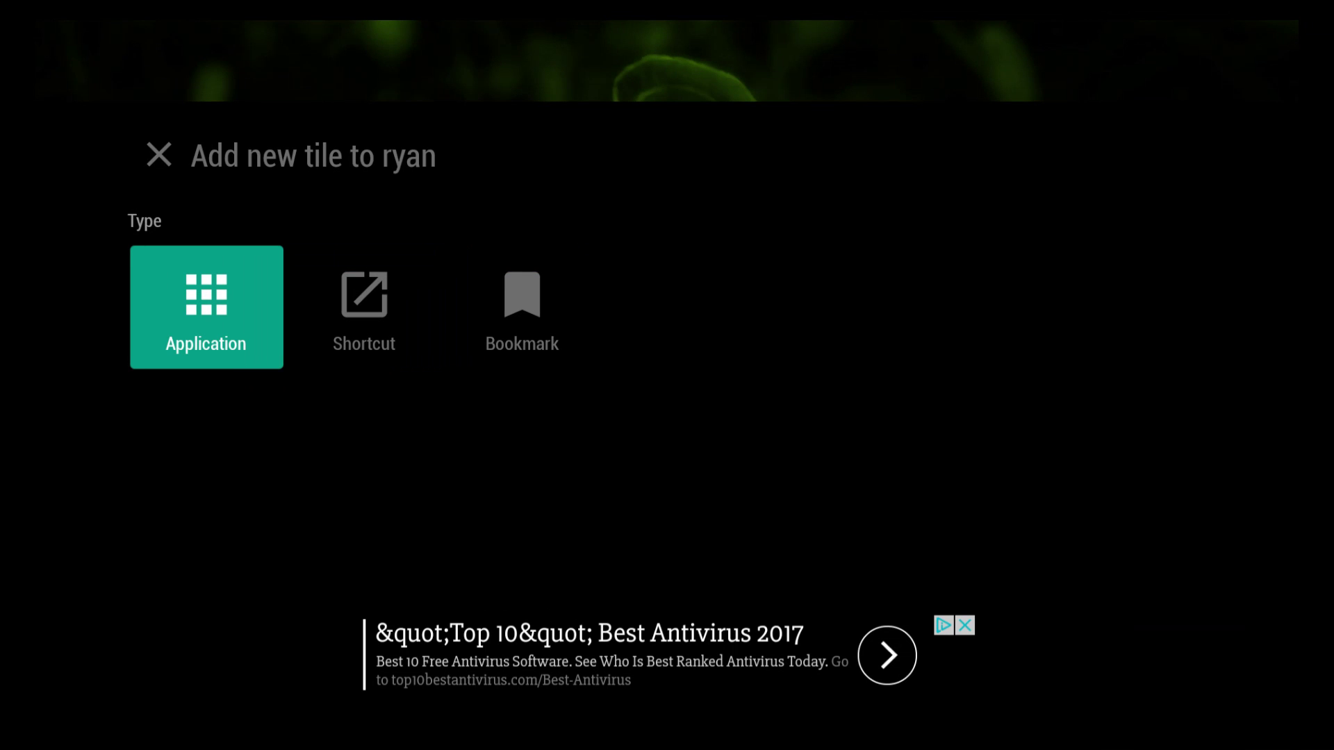
key("Right")
key("Right")
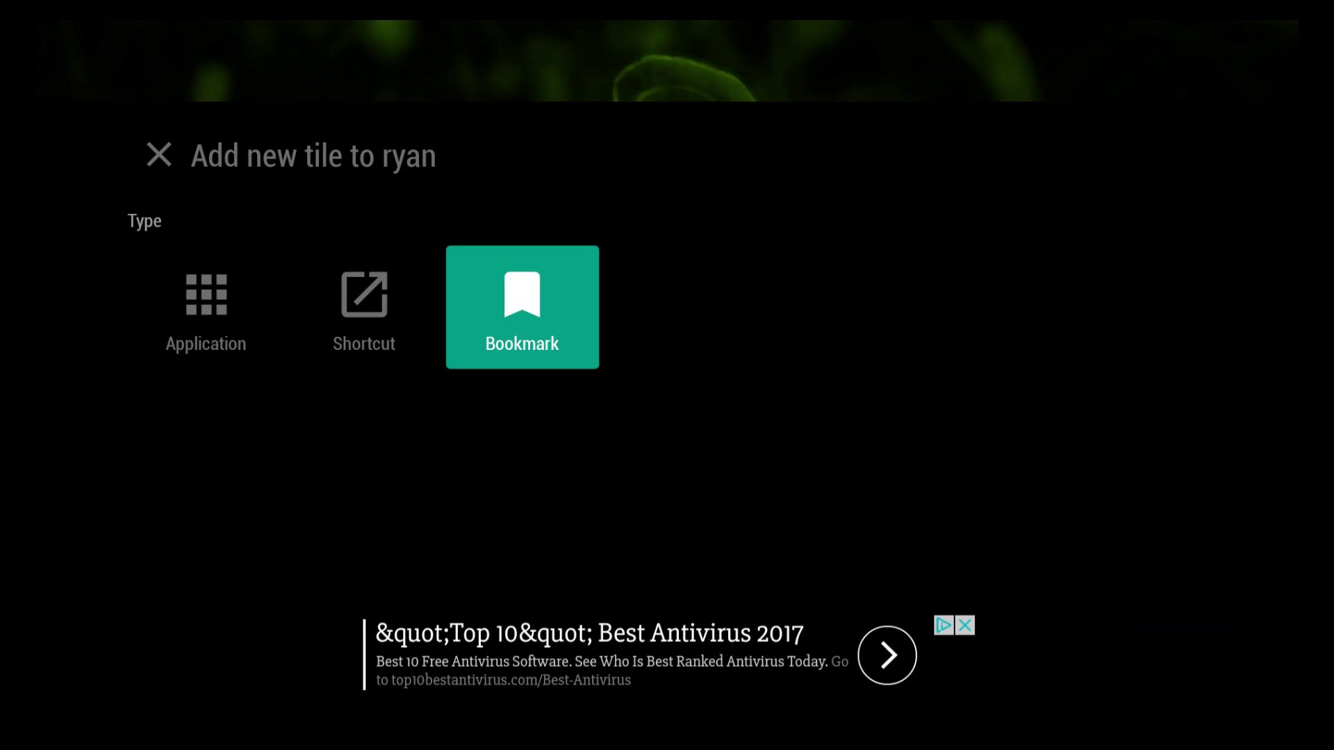
key("Left")
key("Left")
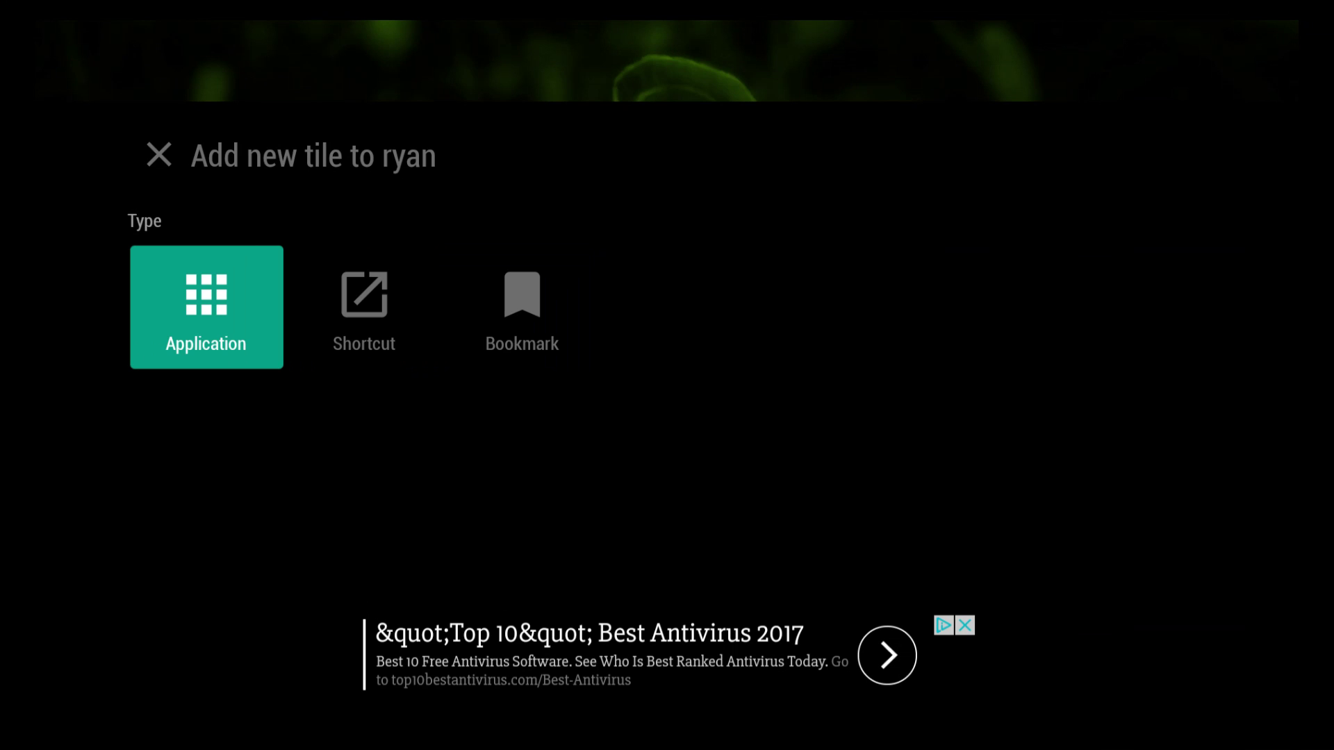
key("Return")
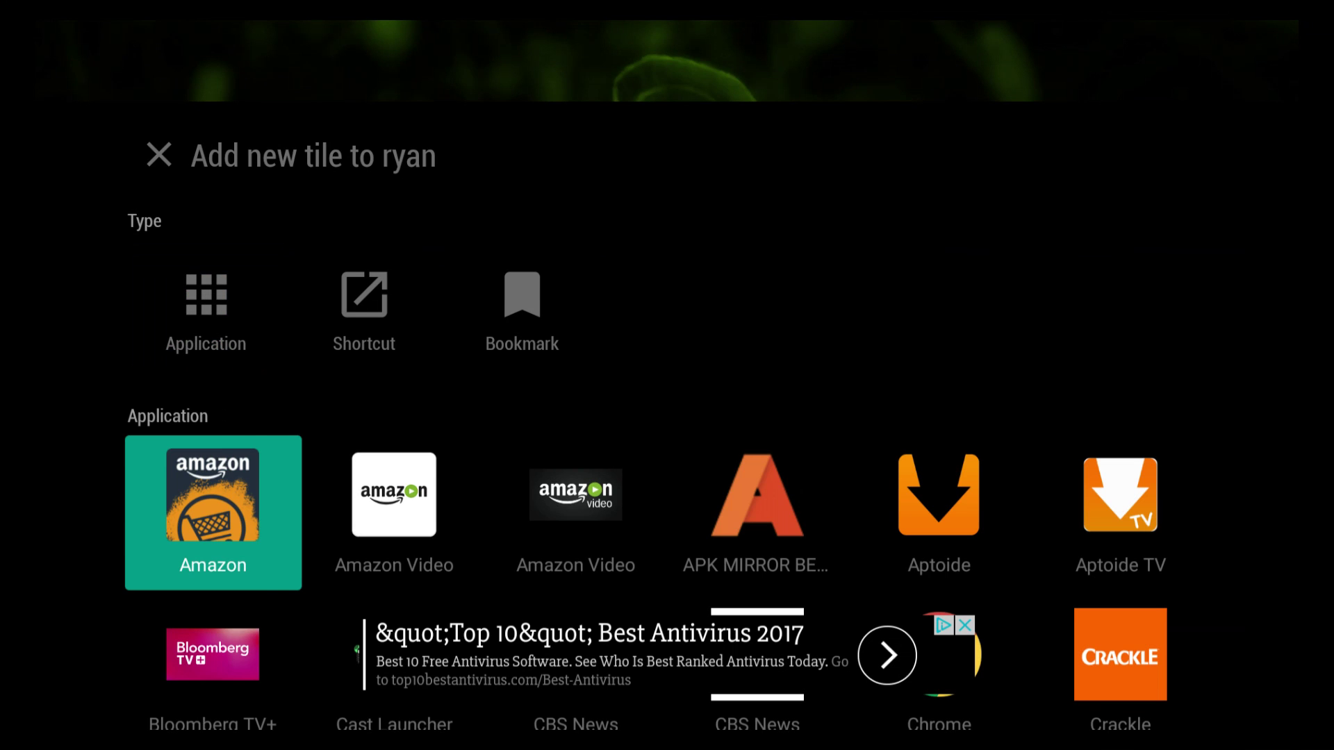
- Look through the installed applications offered for the tile, down to the end of the list
key("Down")
key("Down")
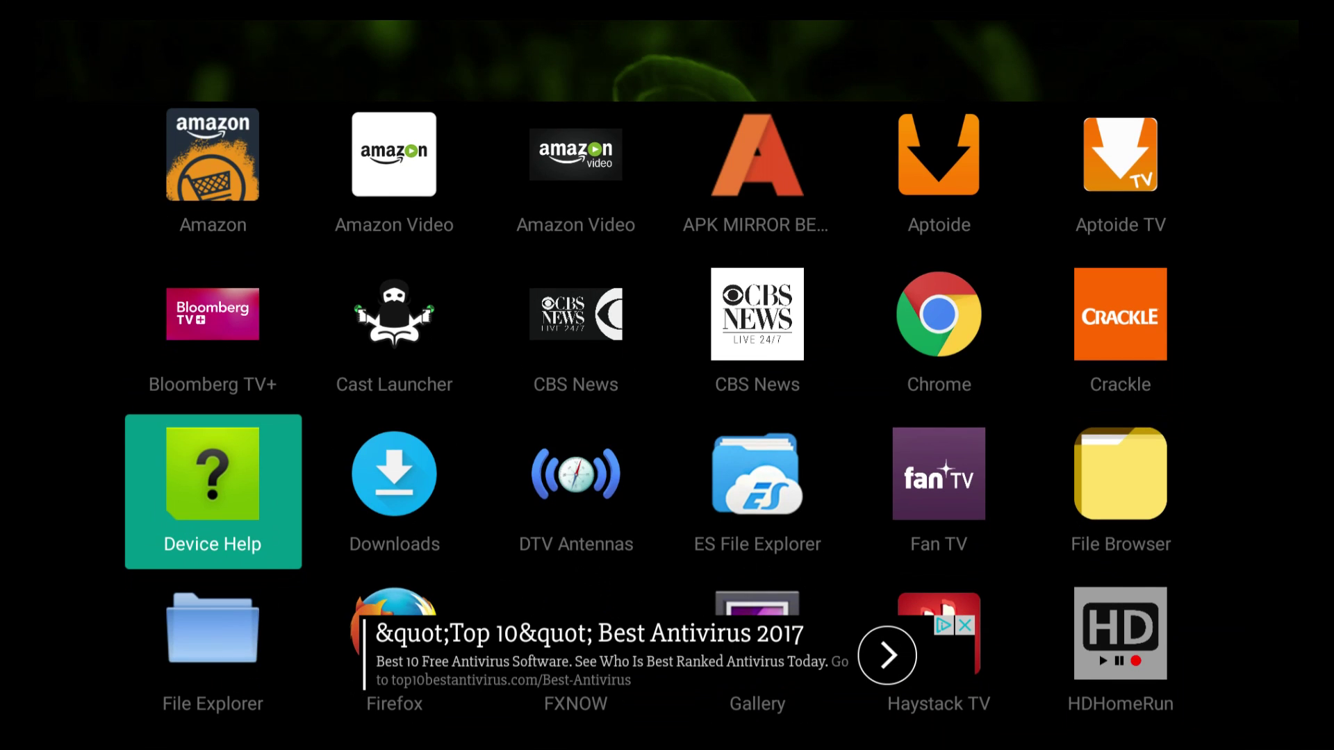
key("Down")
key("Down")
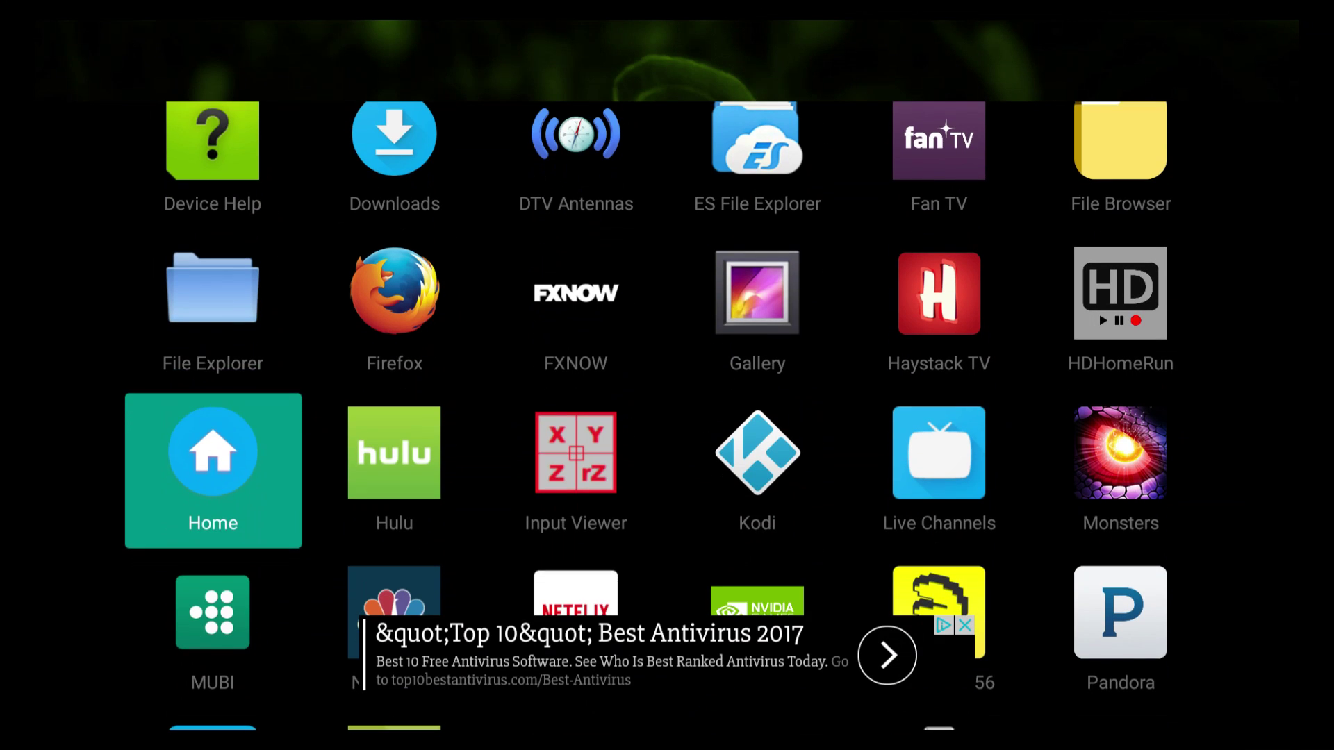
key("Down")
key("Down")
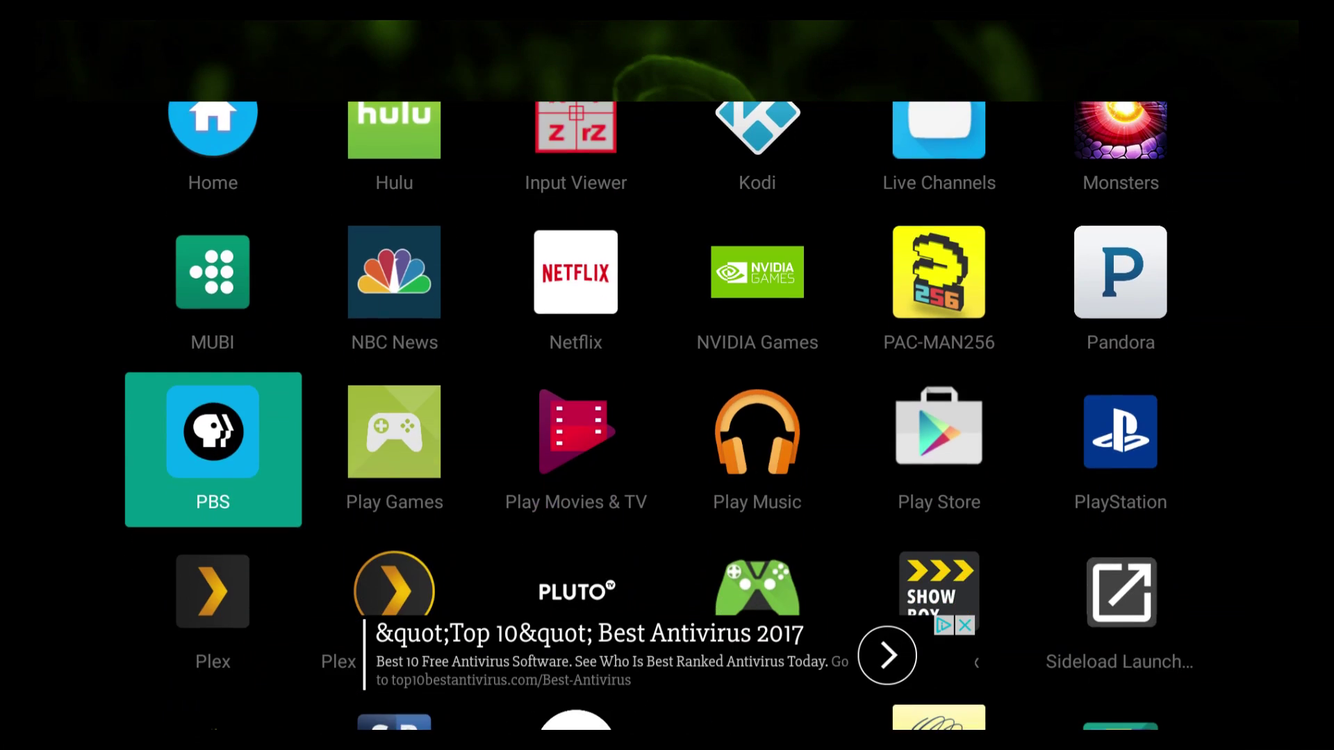
key("Down")
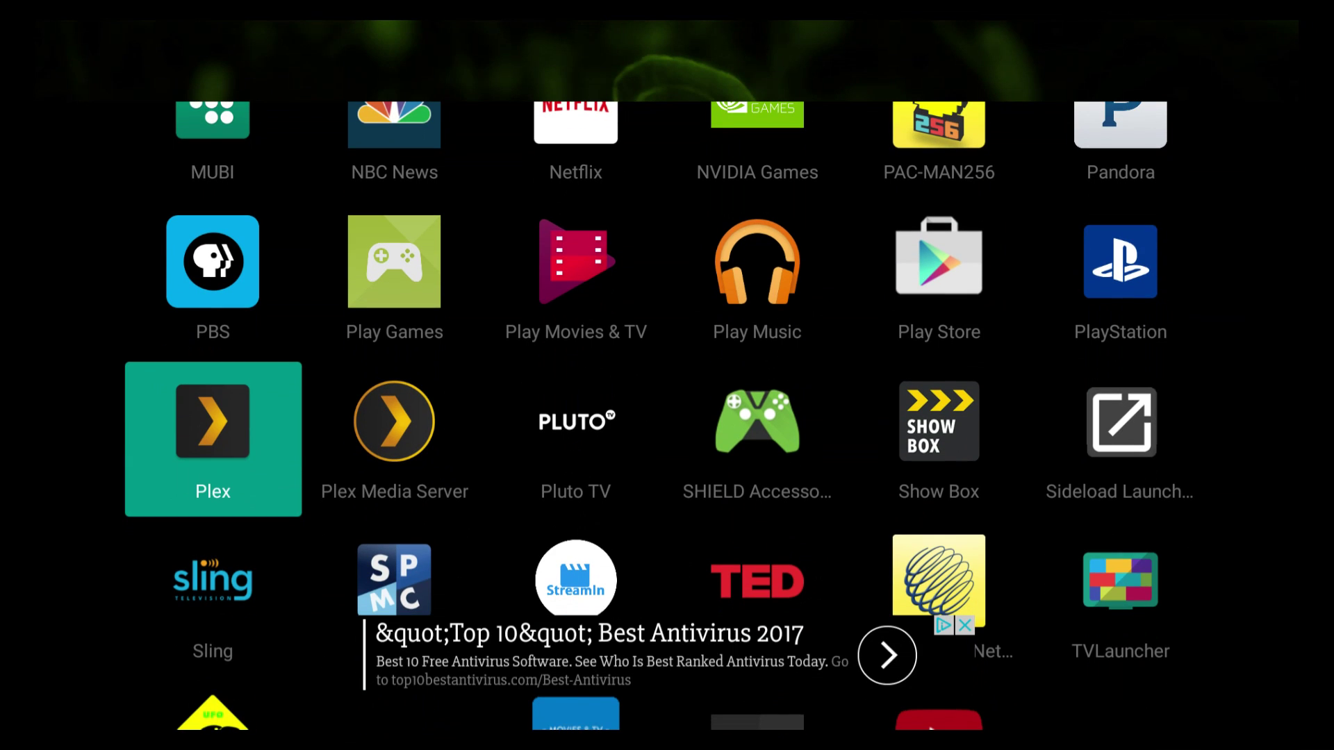
key("Down")
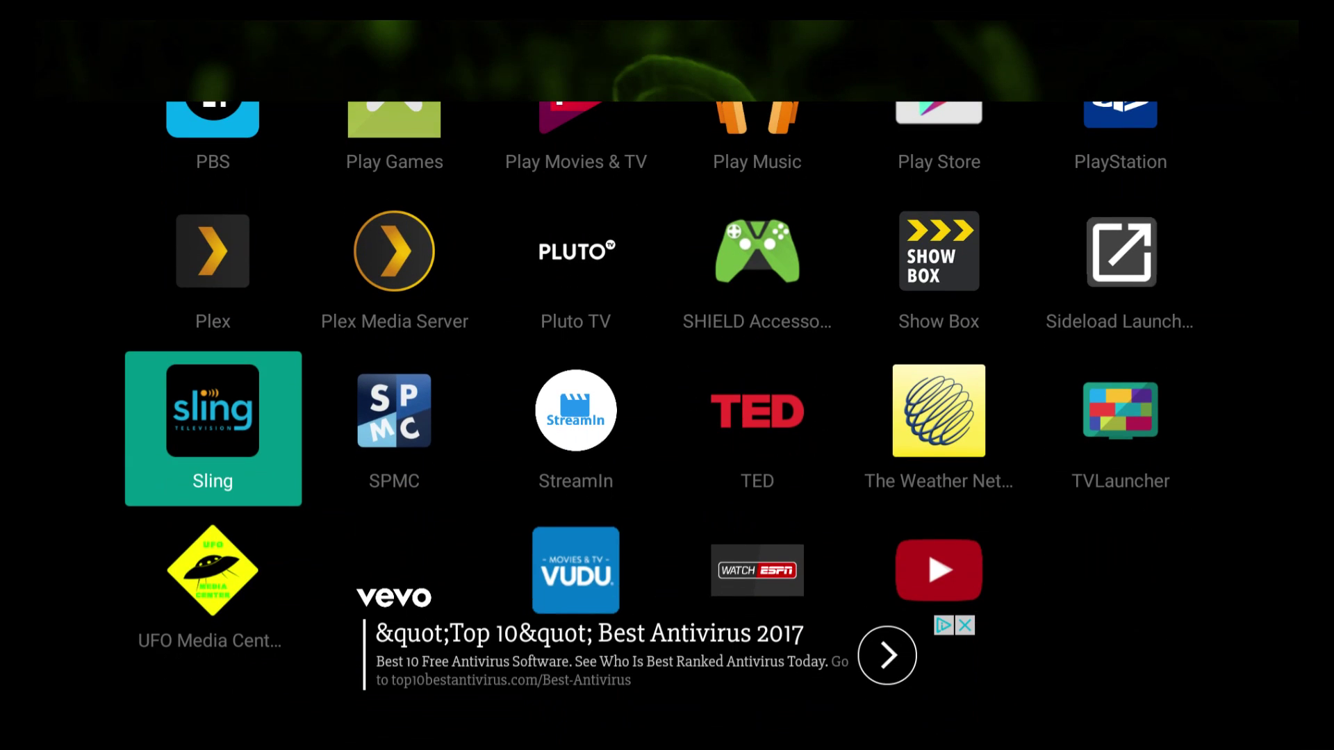
key("Down")
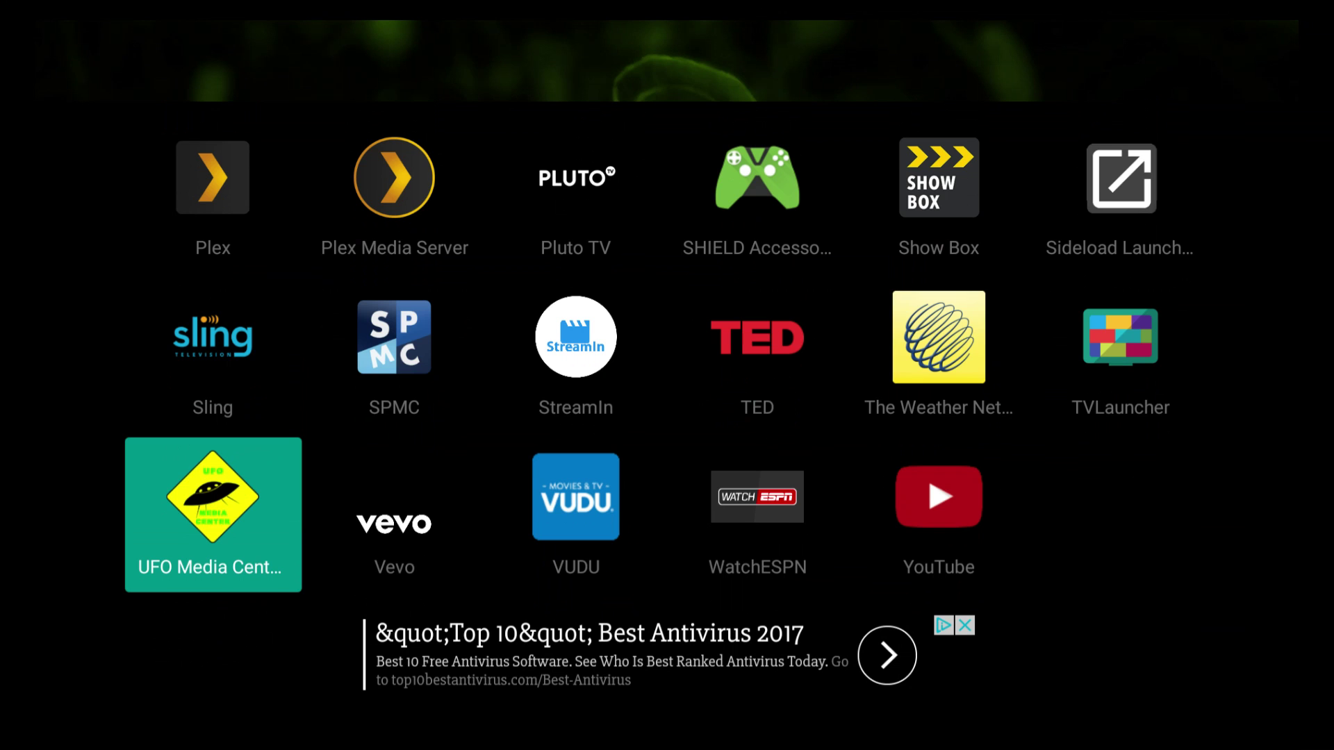
- Look back up through the application list to the first row with the Amazon and Aptoide apps
key("Up")
key("Up")
key("Up")
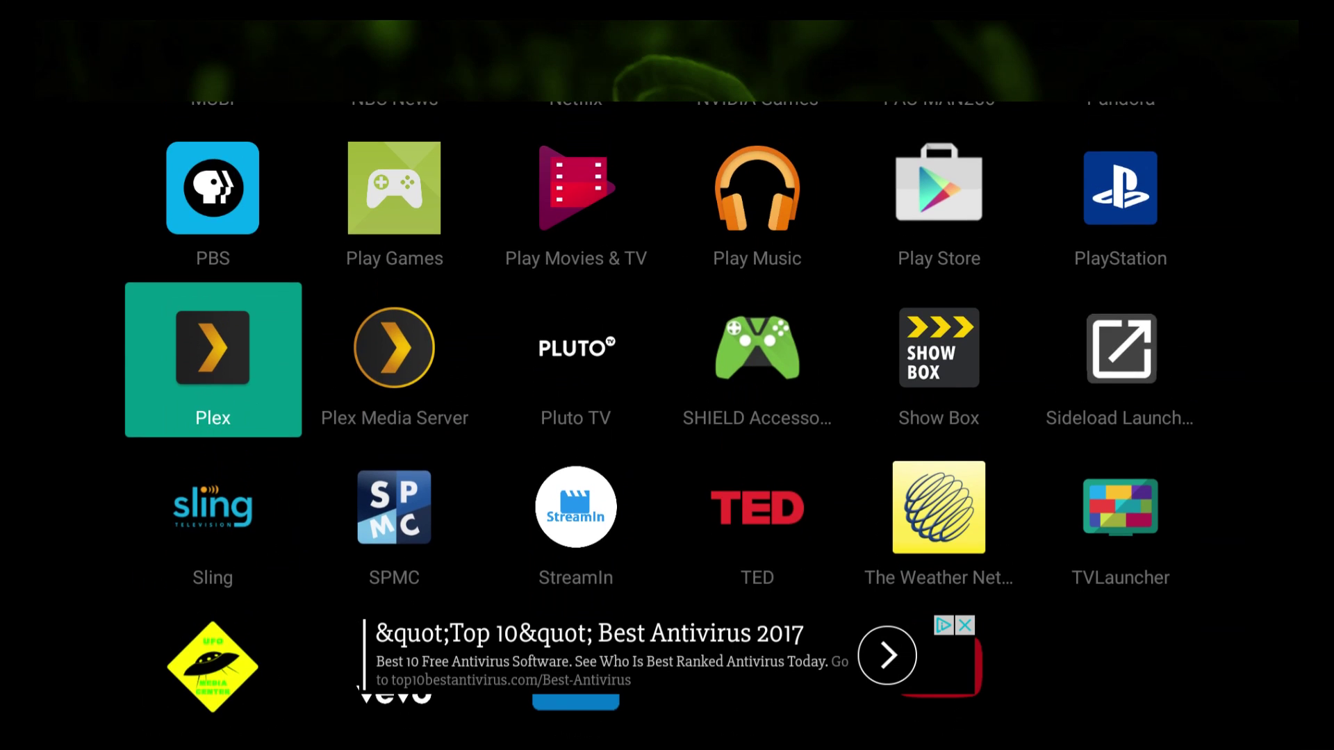
key("Up")
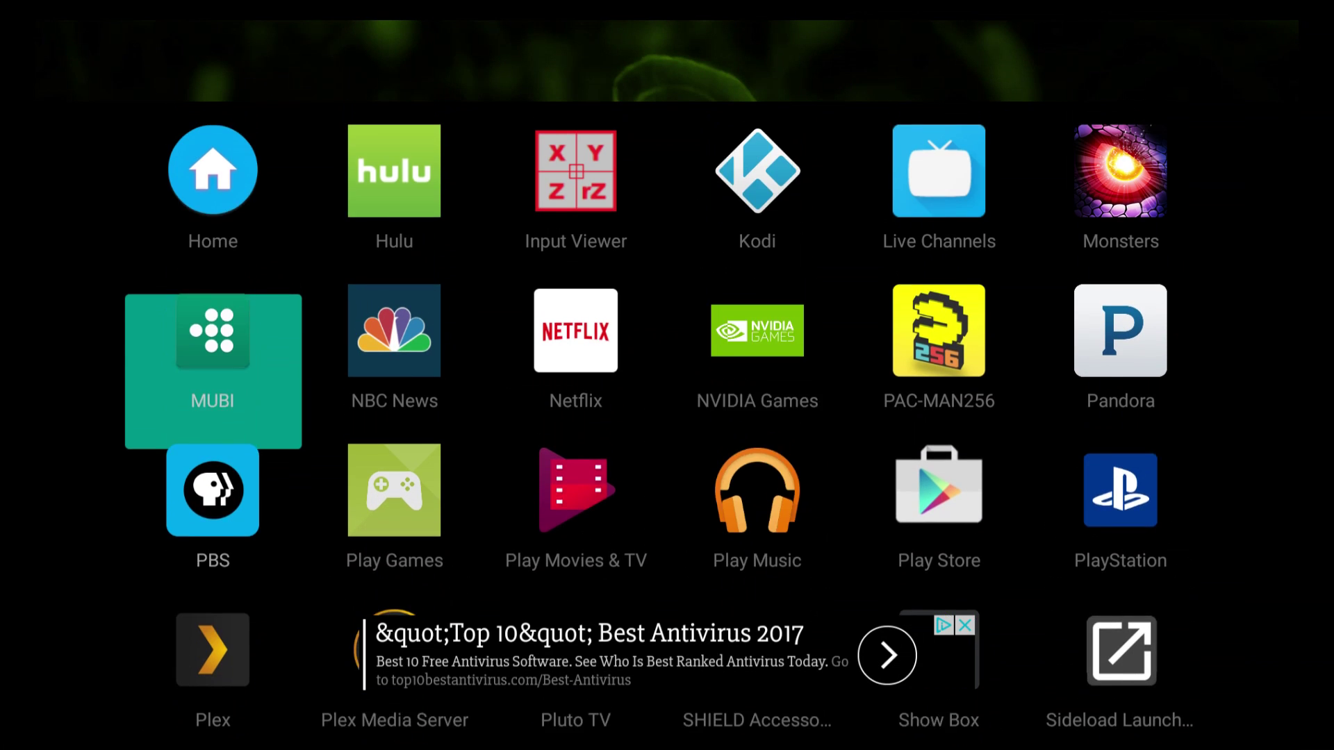
key("Up")
key("Right")
key("Right")
key("Right")
key("Right")
key("Right")
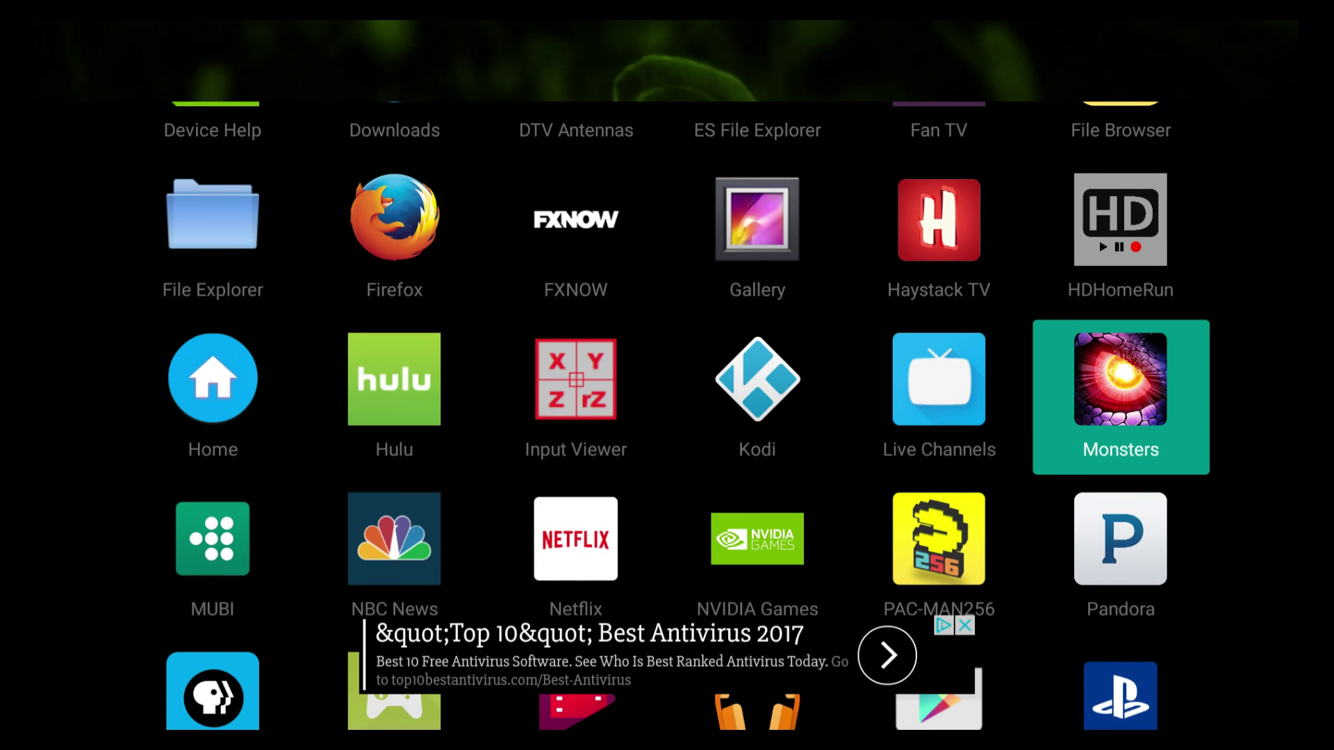
key("Up")
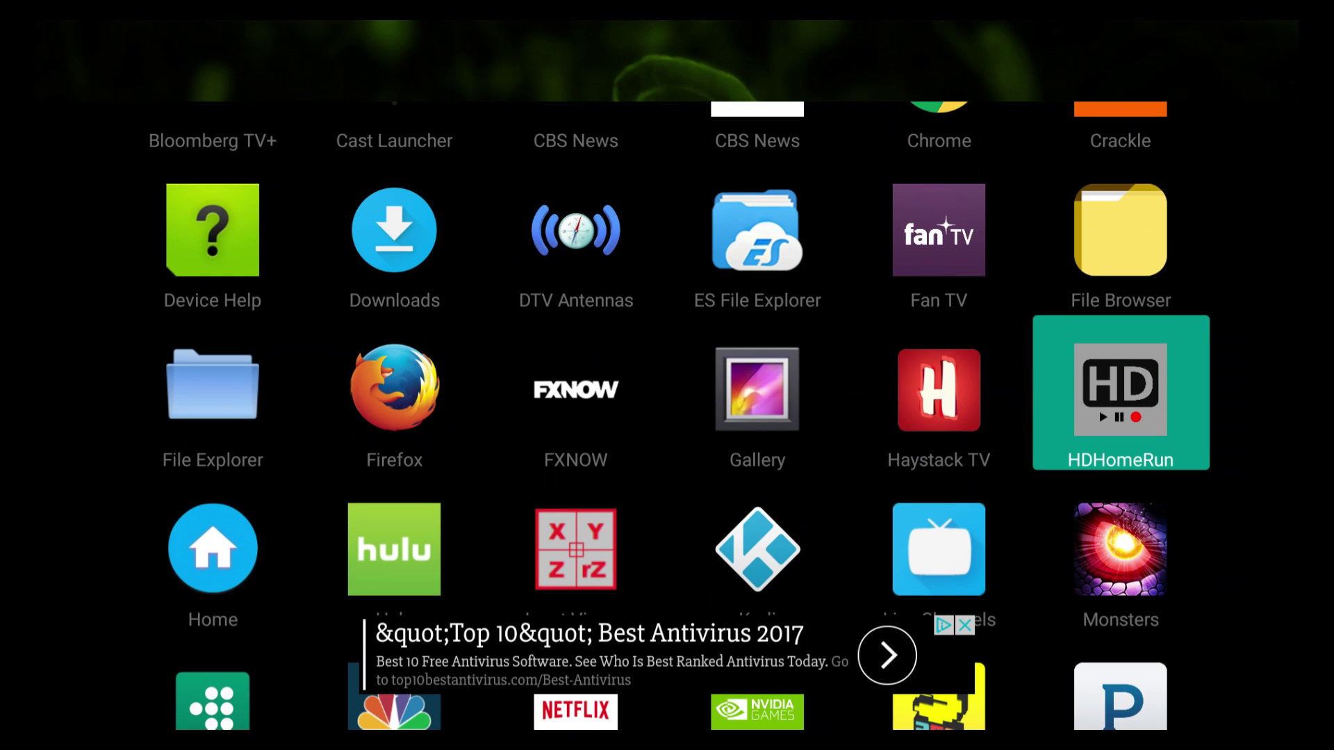
key("Up")
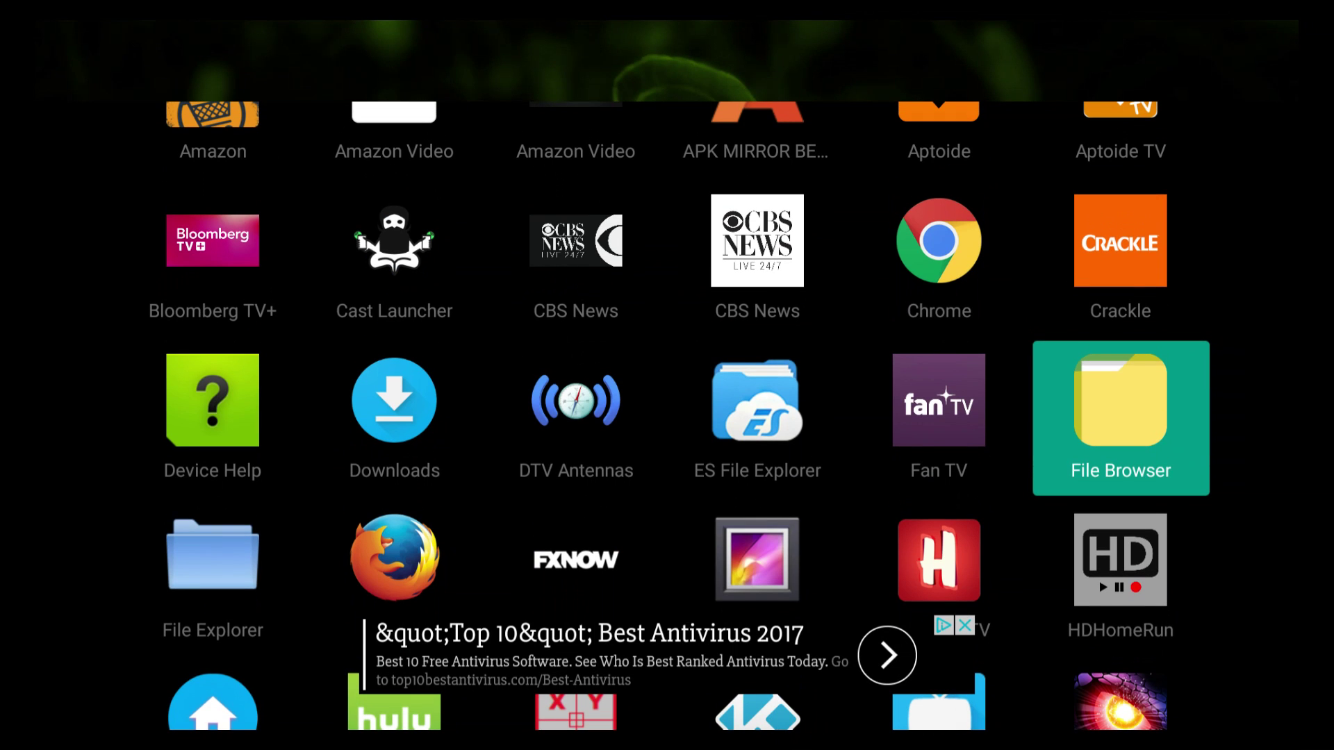
key("Up")
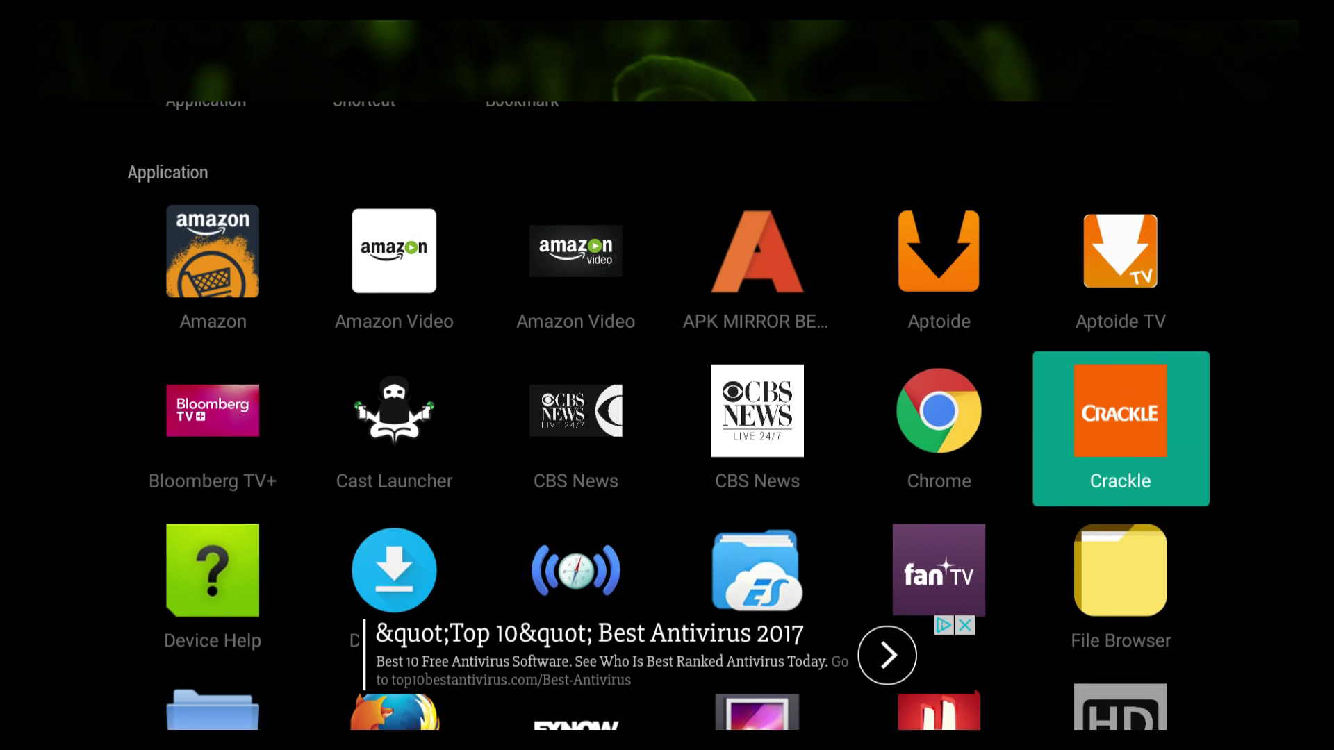
key("Left")
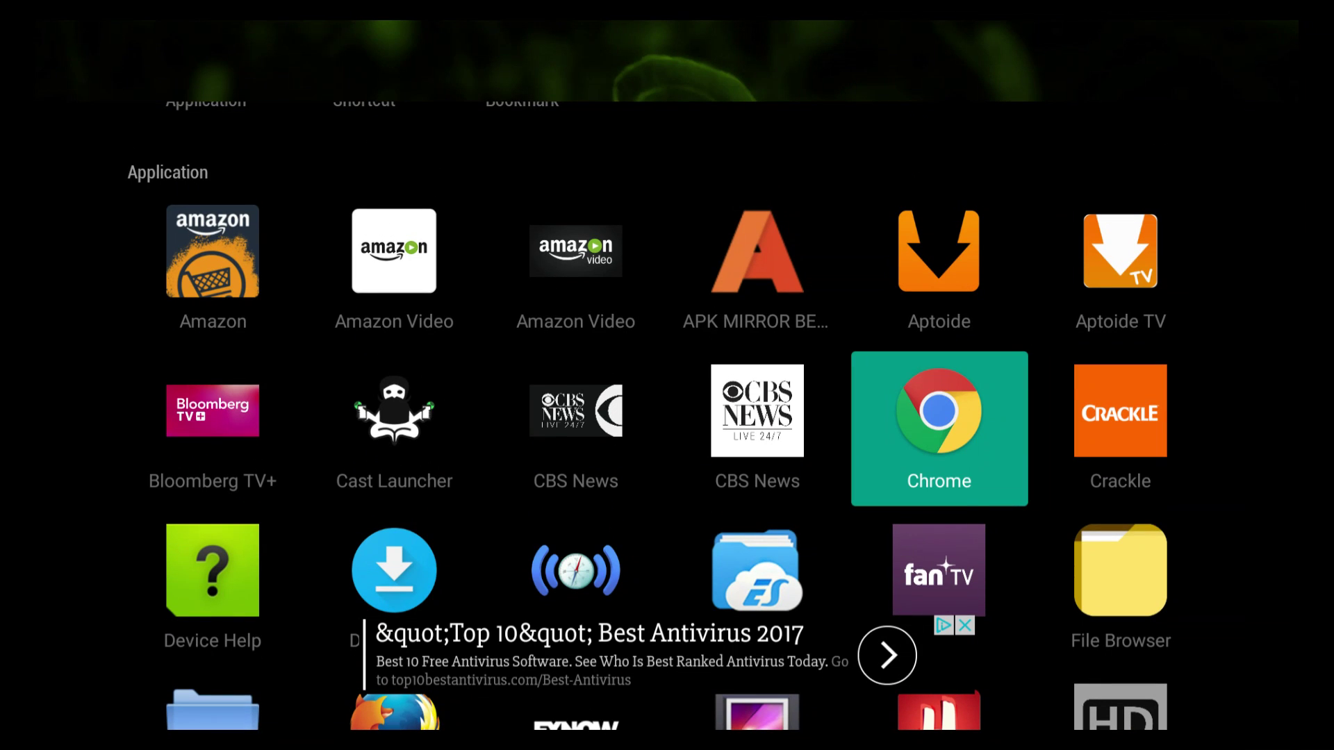
key("Up")
key("Left")
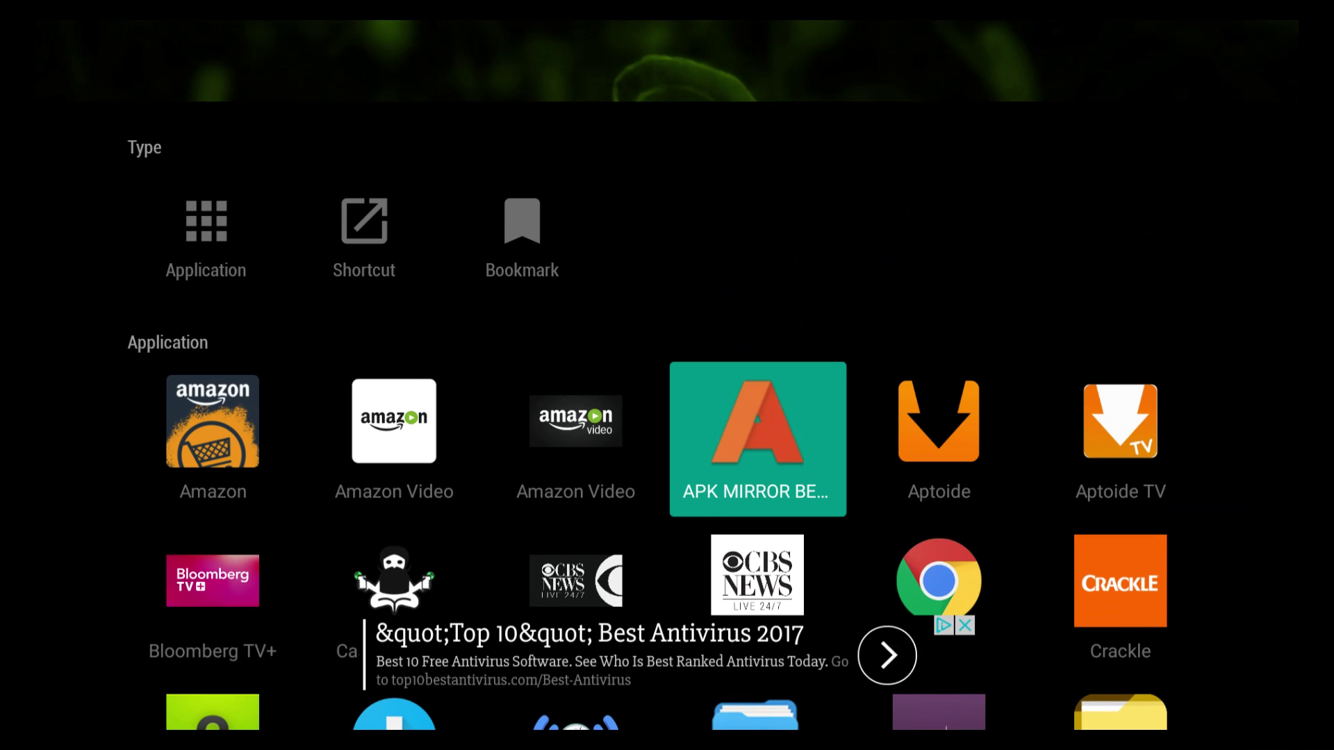
key("Right")
key("Right")
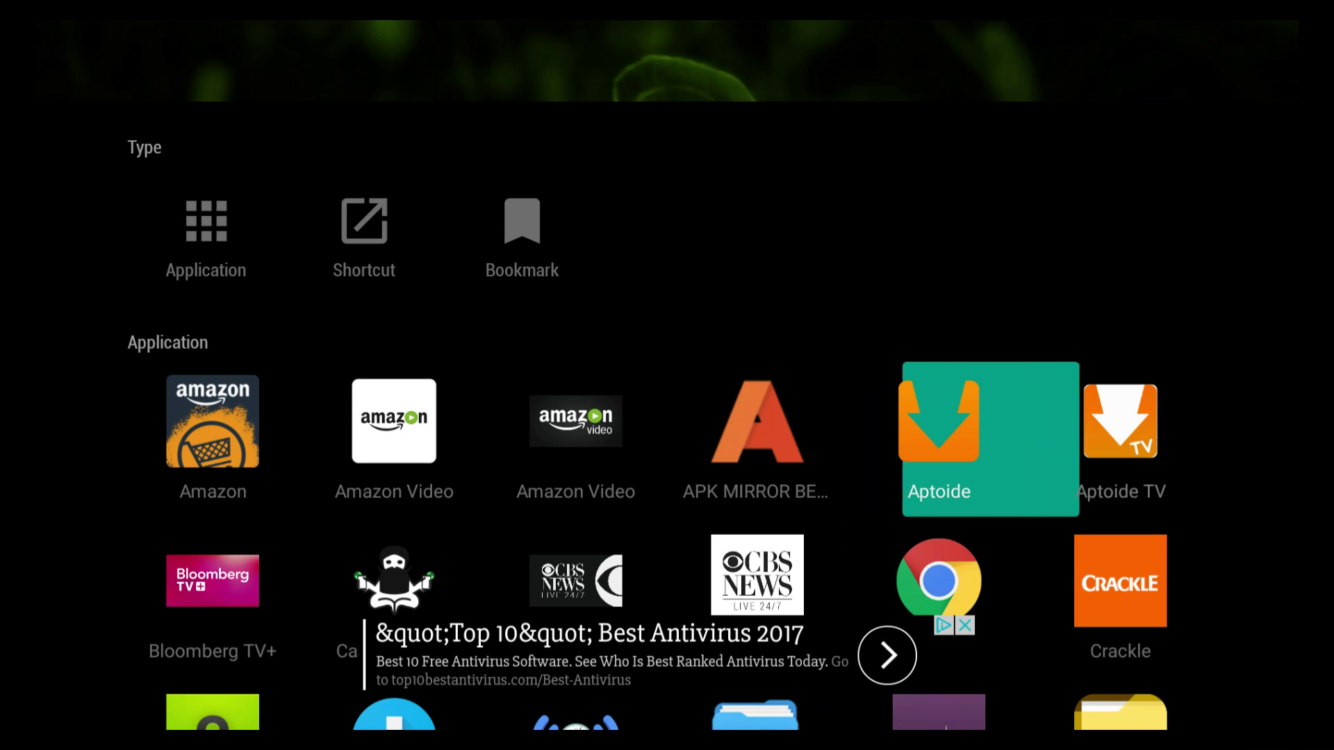
key("Left")
key("Left")
key("Left")
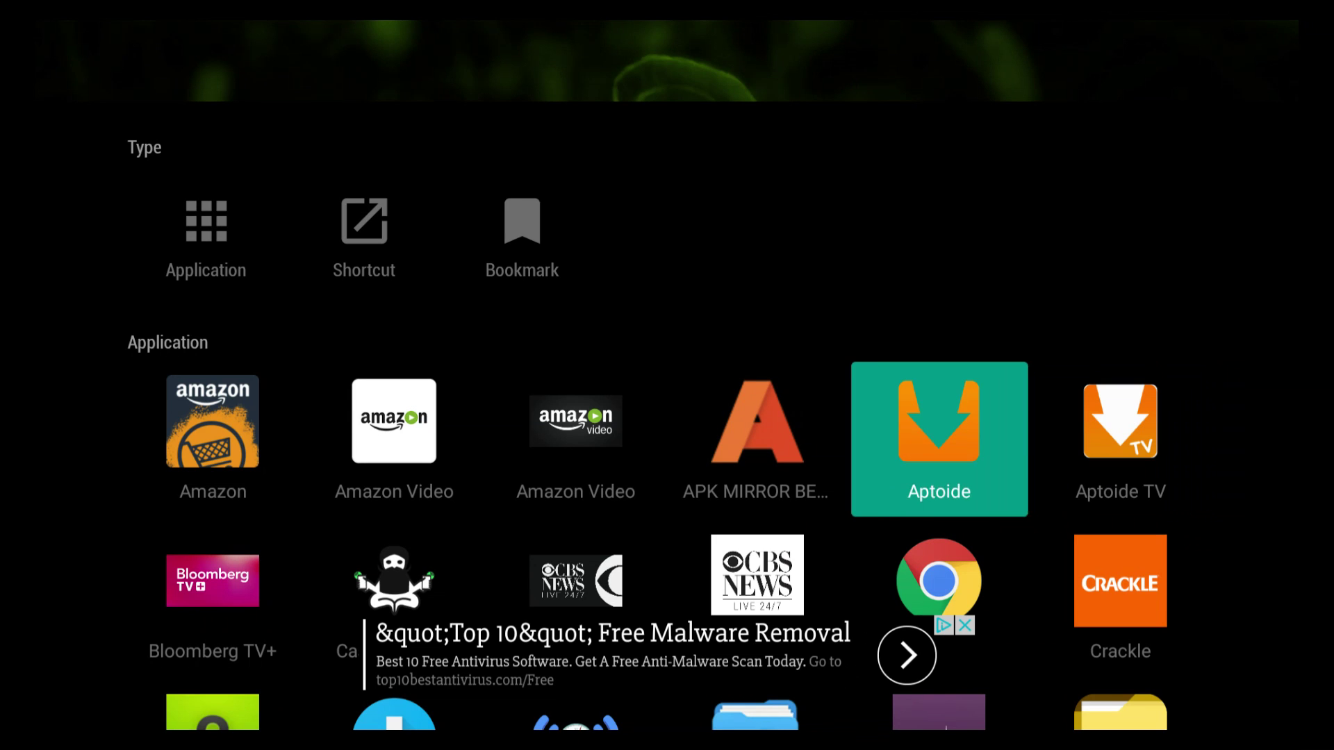
- Examine the middle rows of the application list, around Firefox, FXNOW, Gallery and Haystack TV
key("Down")
key("Down")
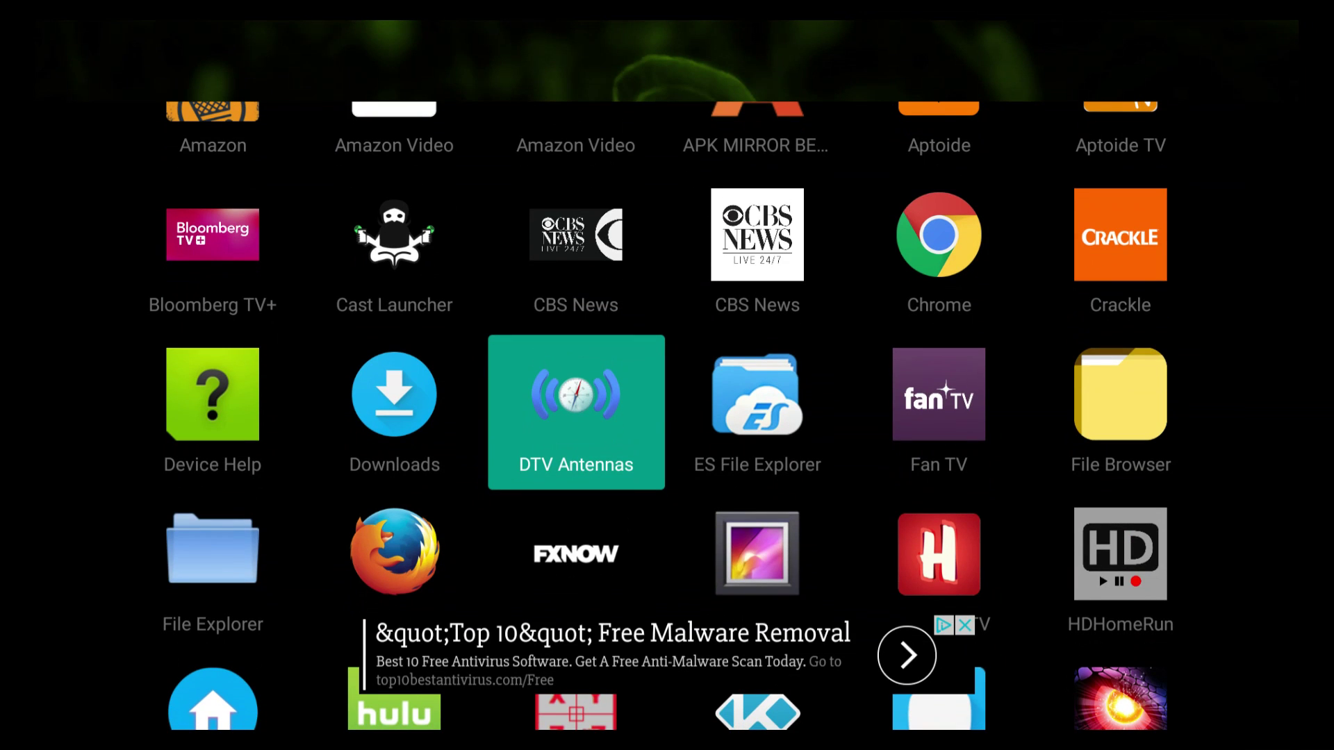
key("Left")
key("Down")
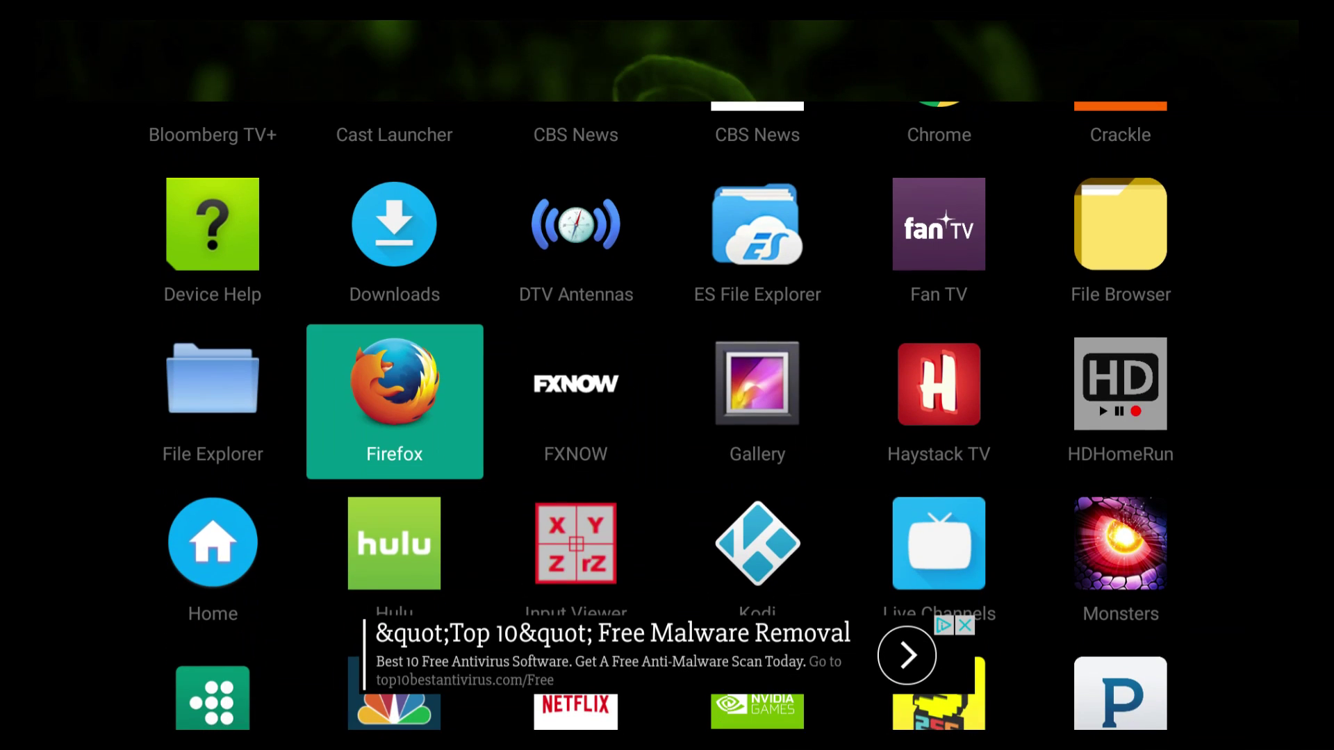
key("Right")
key("Right")
key("Right")
key("Left")
key("Left")
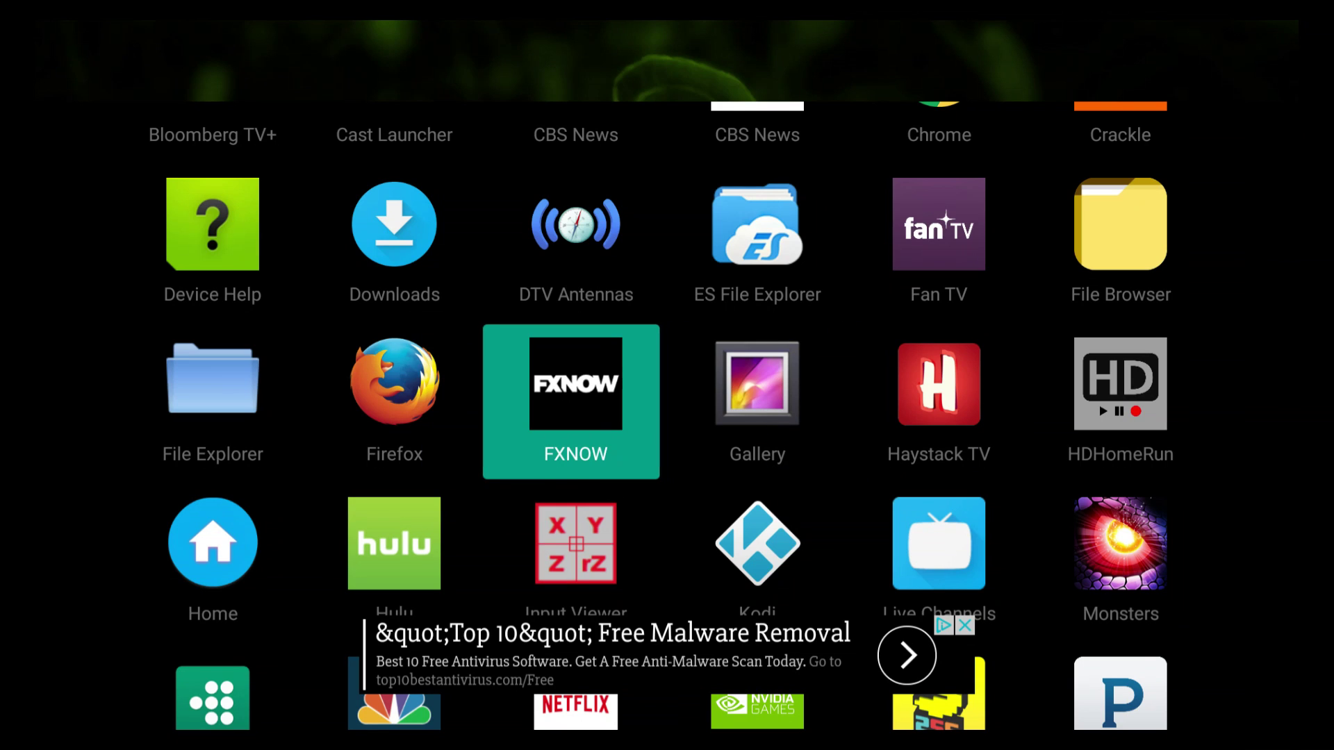
key("Left")
key("Right")
key("Right")
key("Right")
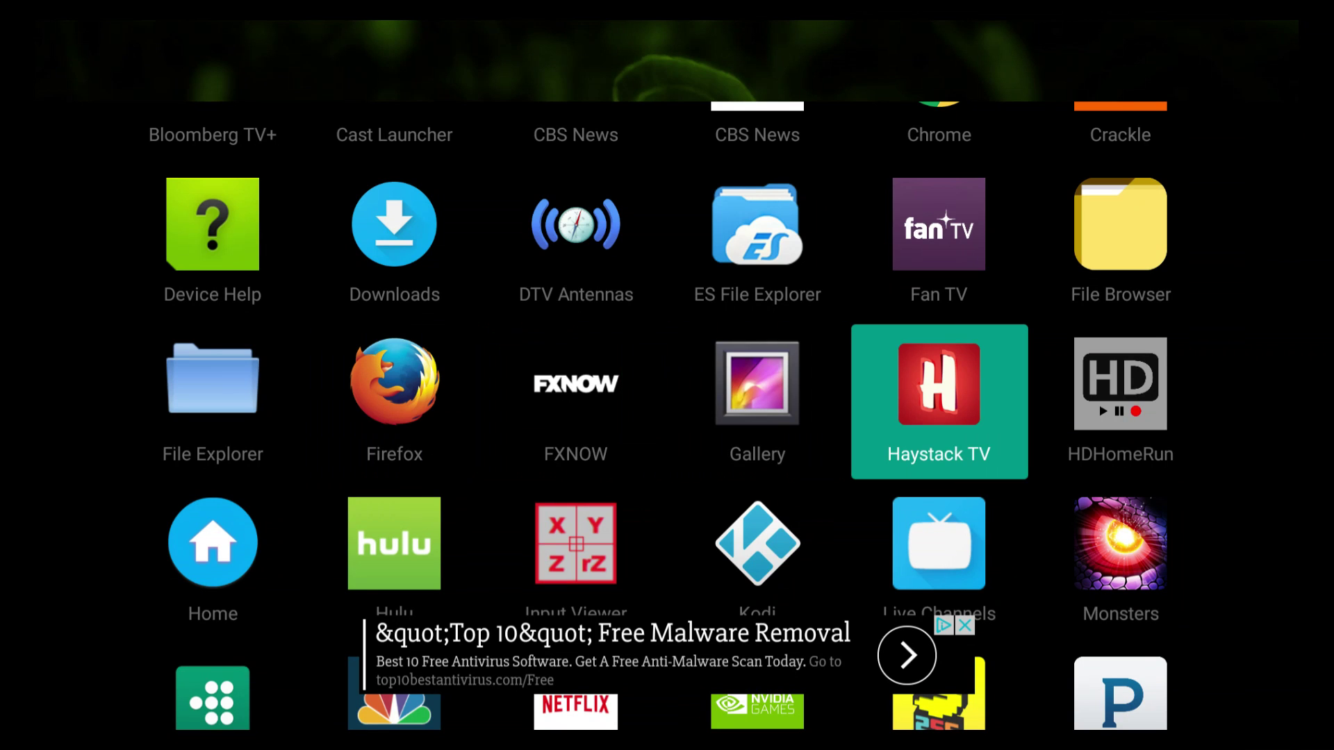
key("Left")
key("Left")
key("Left")
- Add the Plex application as a tile in the personalized section
key("Down")
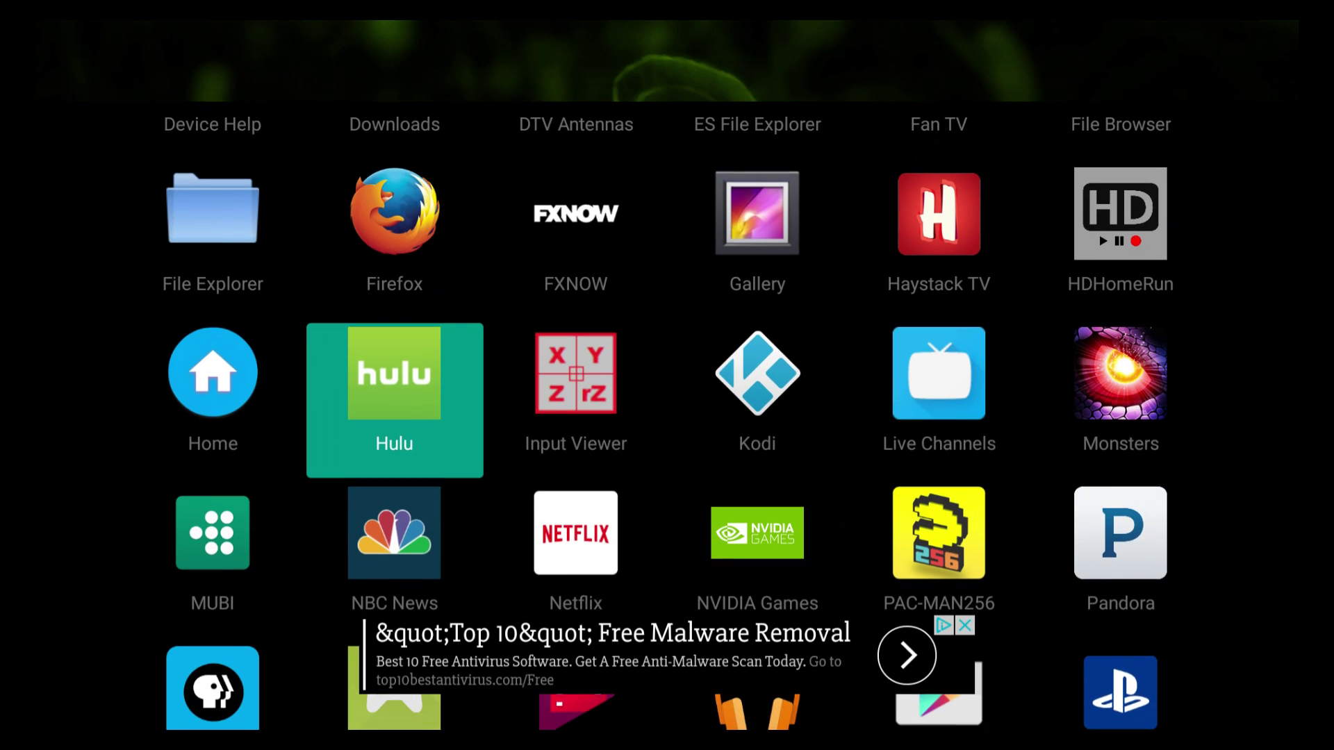
key("Down")
key("Down")
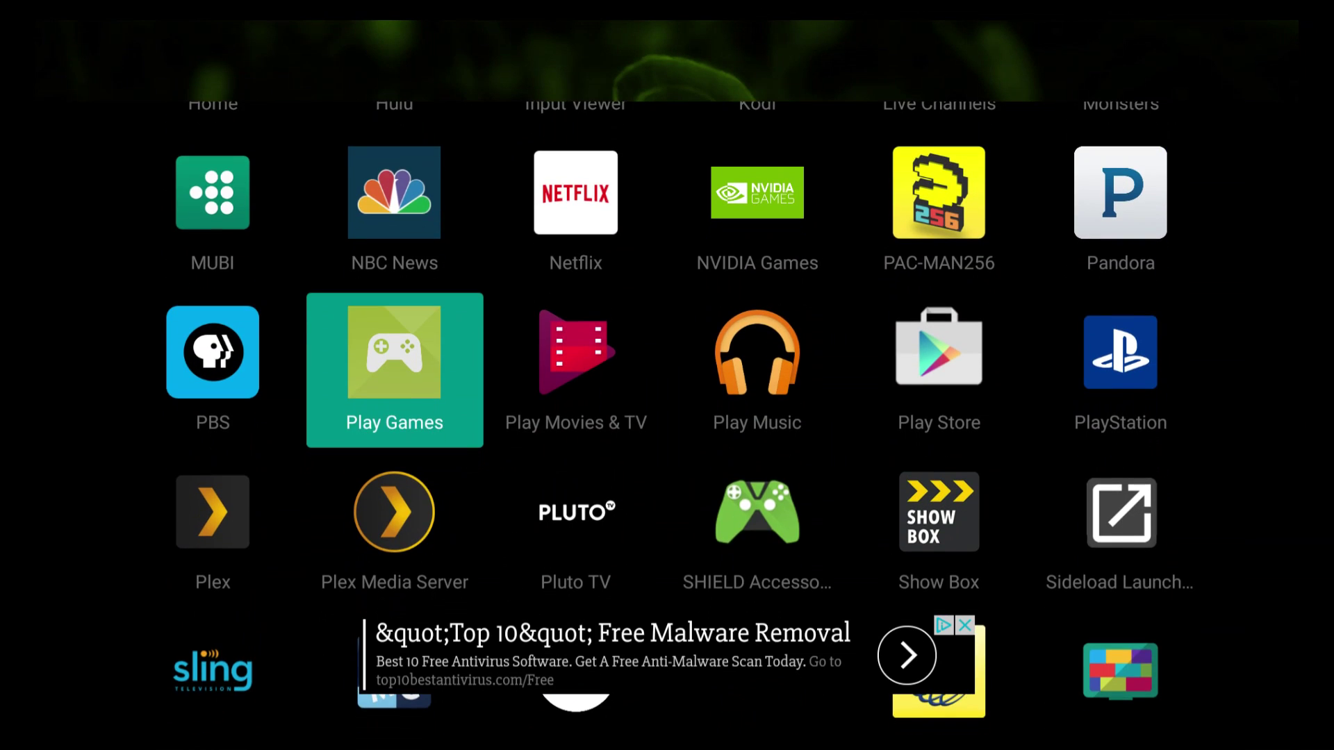
key("Down")
key("Left")
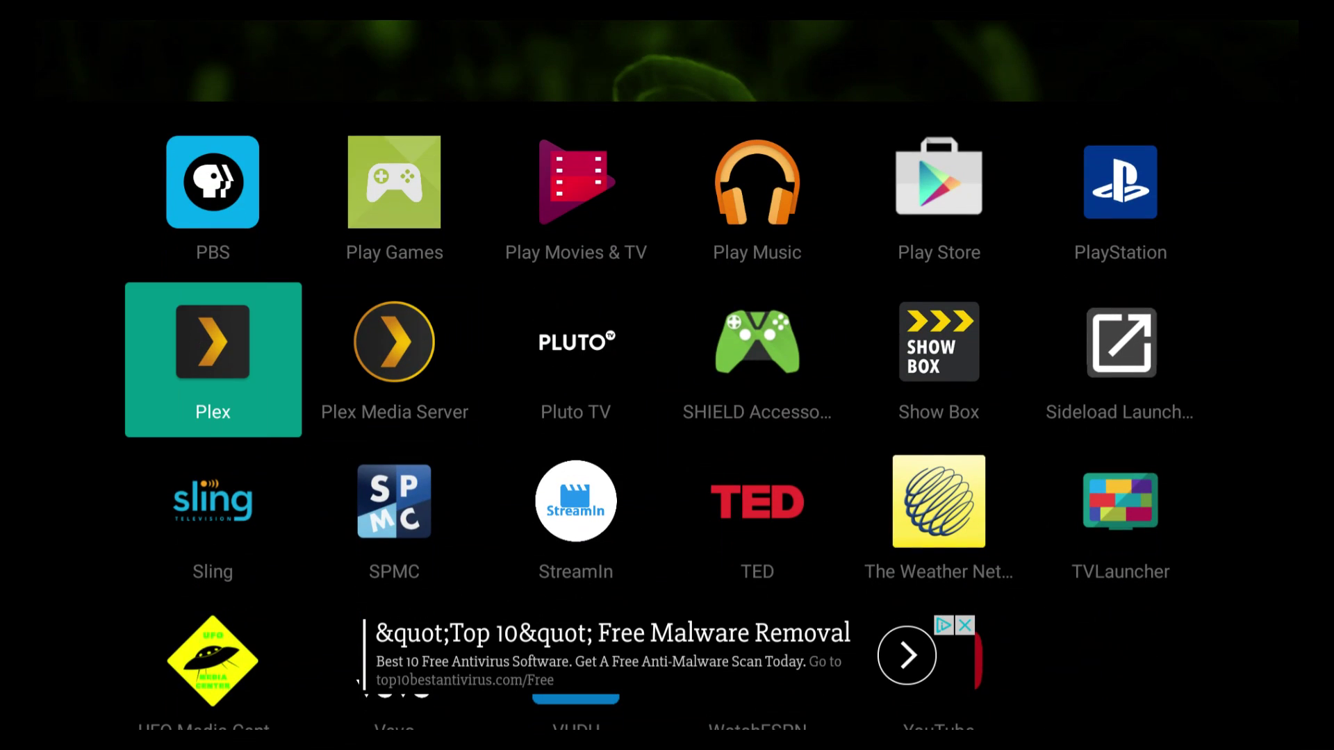
key("Return")
- Add the Aptoide application as a tile in the personalized section
key("Up")
key("Up")
key("Up")
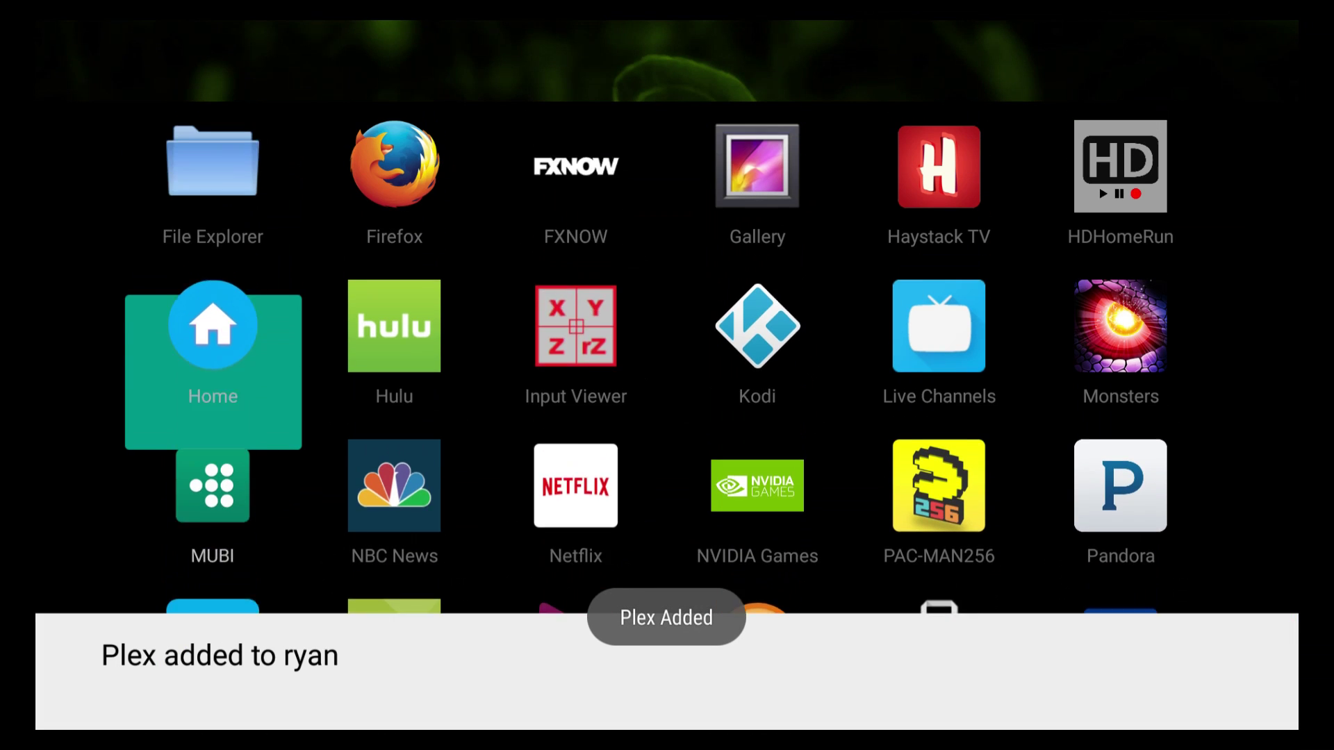
key("Up")
key("Up")
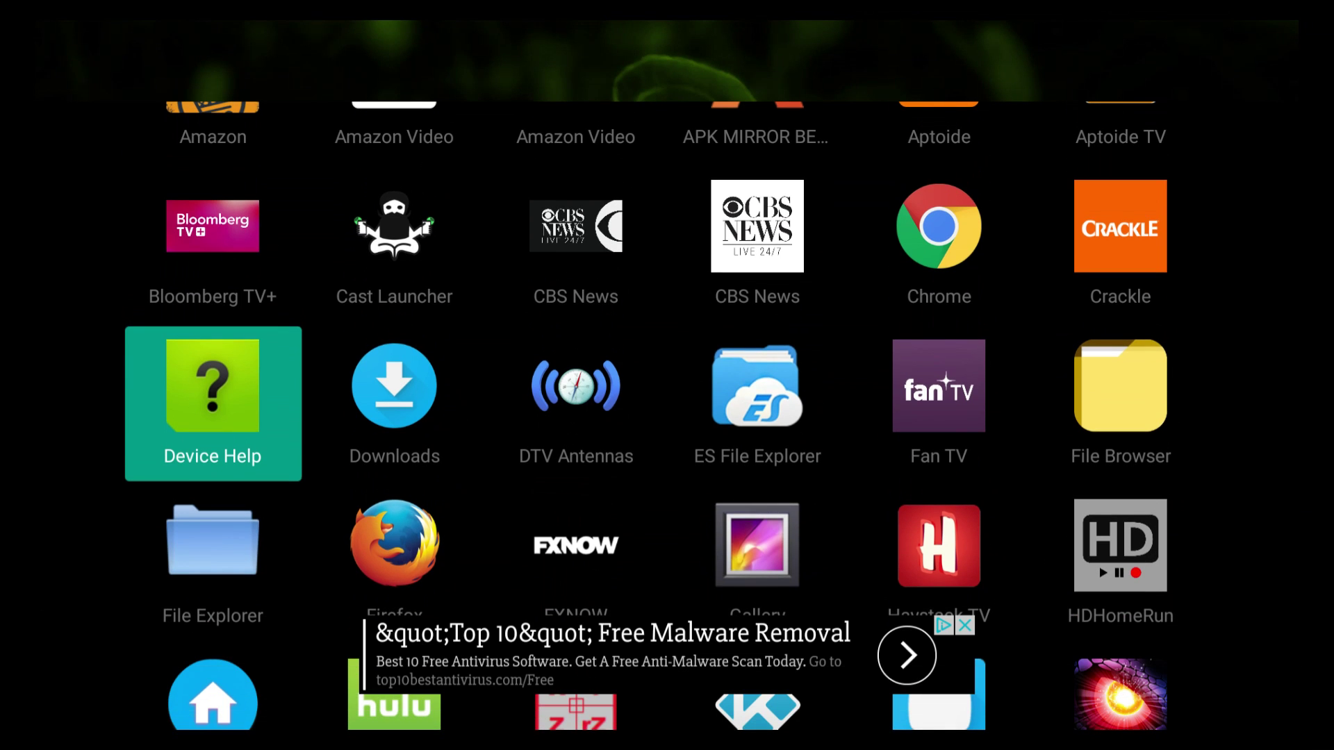
key("Right")
key("Right")
key("Right")
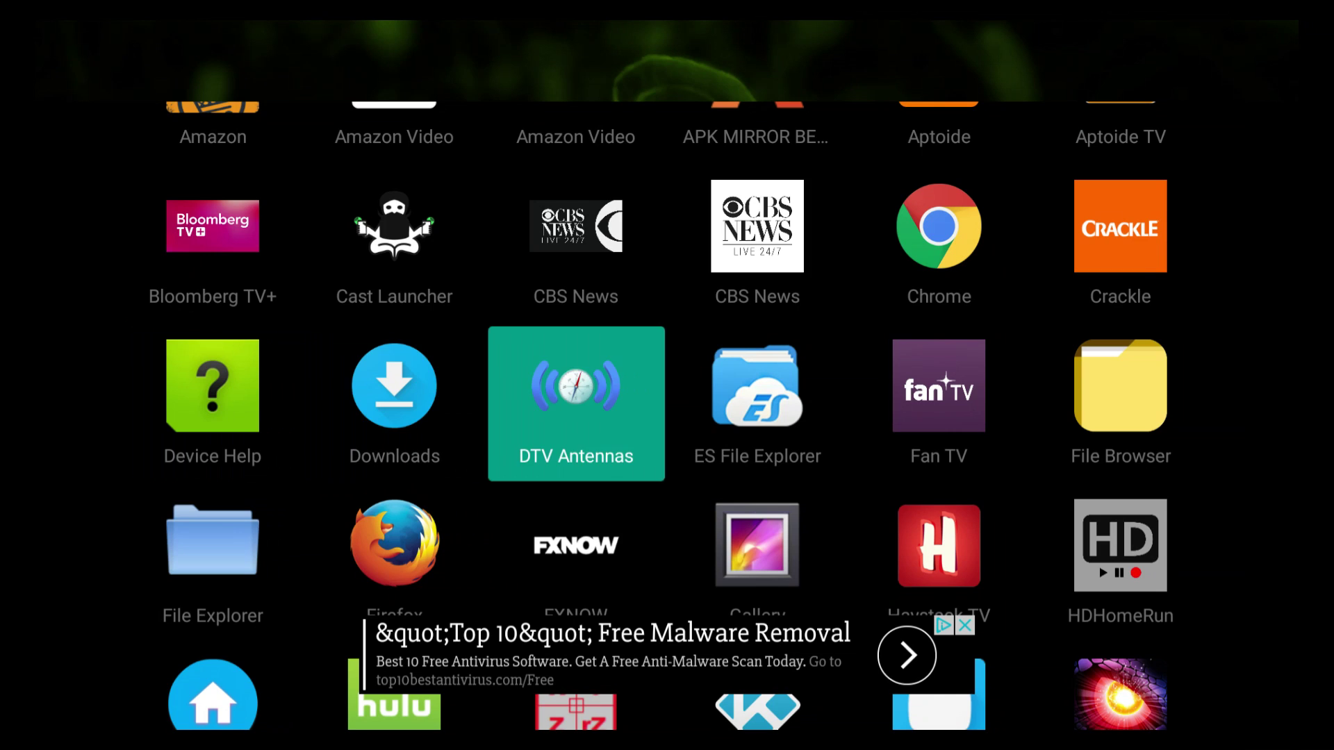
key("Up")
key("Up")
key("Right")
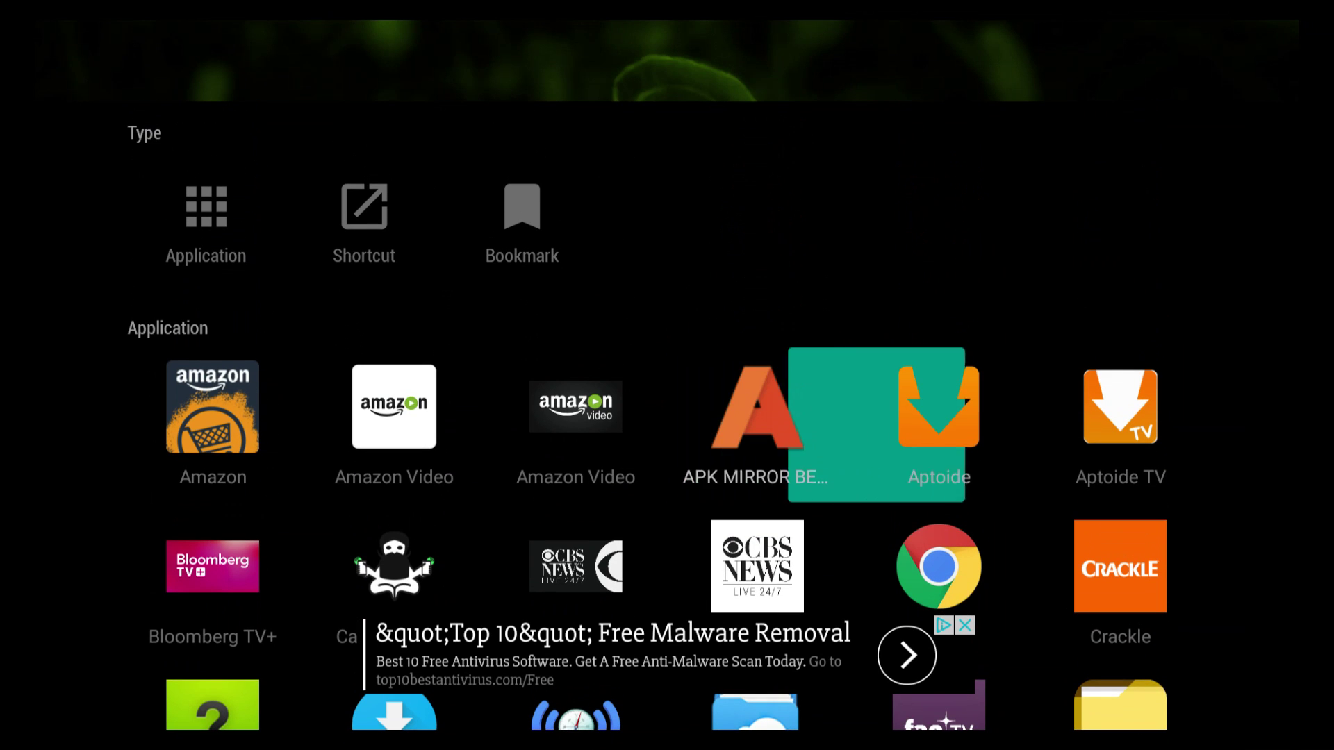
key("Return")
- Add tiles for APK MIRROR BETA and the Amazon Video application with the white icon
key("Left")
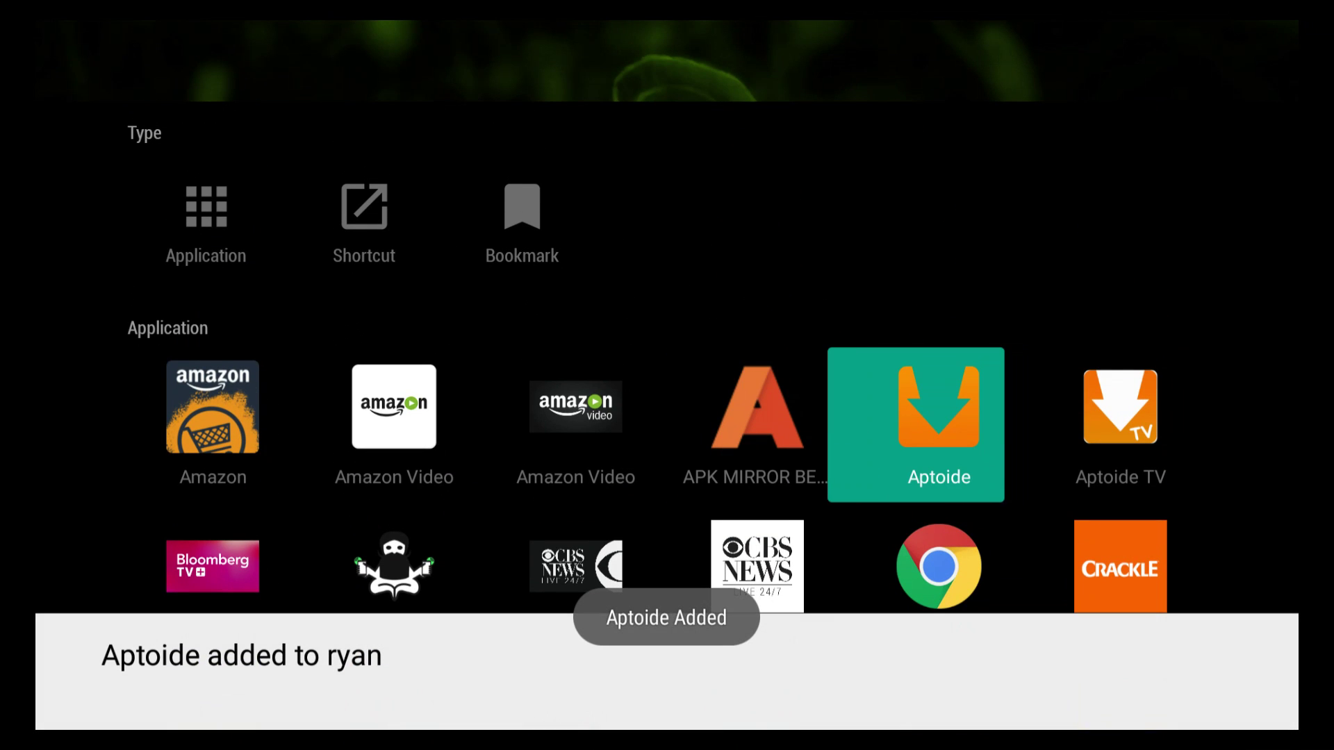
key("Return")
key("Left")
key("Left")
key("Return")
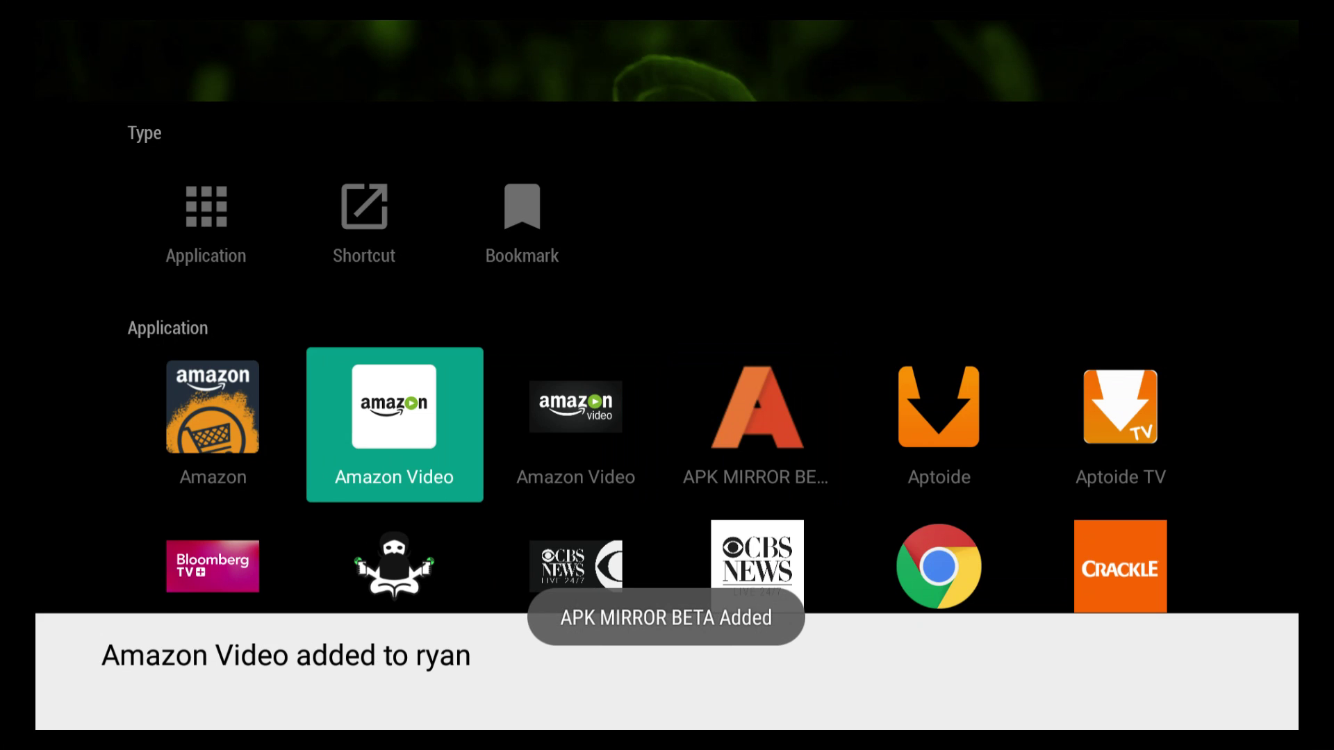
- Find Kodi in the application list and add it as a tile in the personalized section
key("Down")
key("Down")
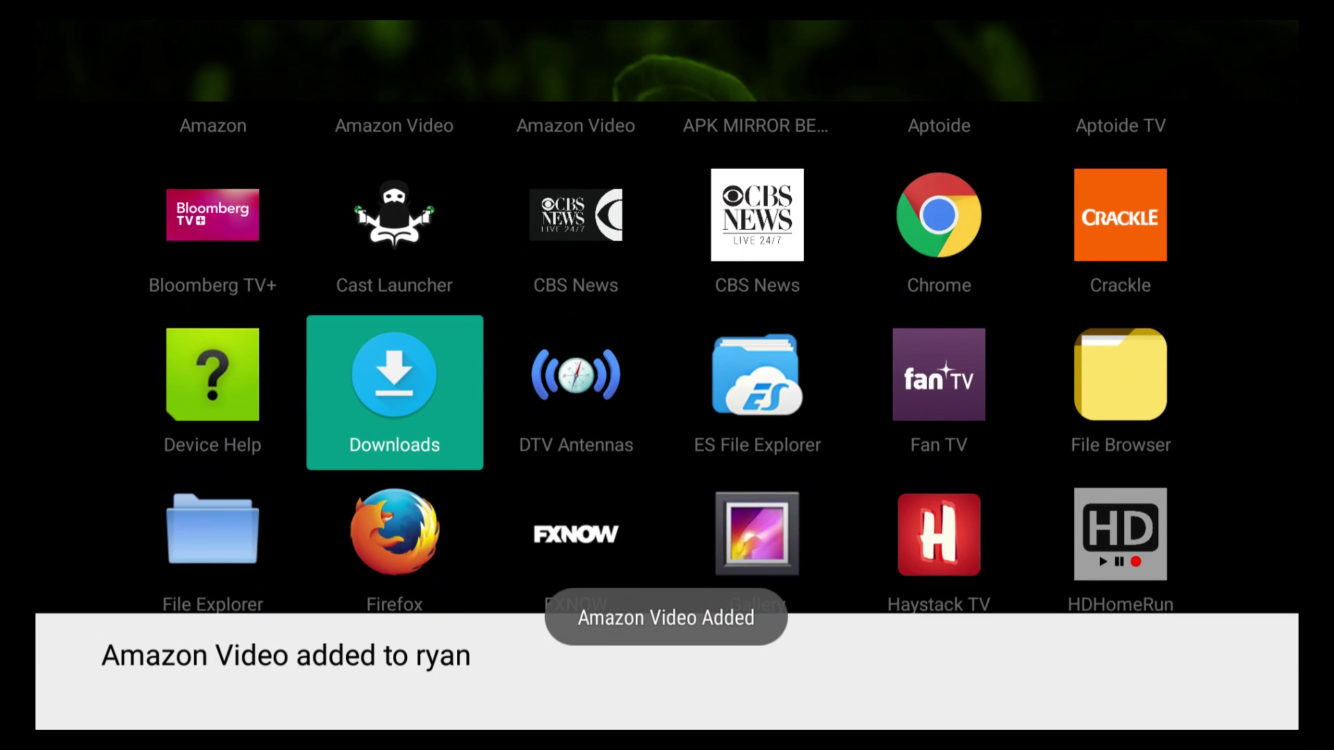
key("Down")
key("Up")
key("Up")
key("Up")
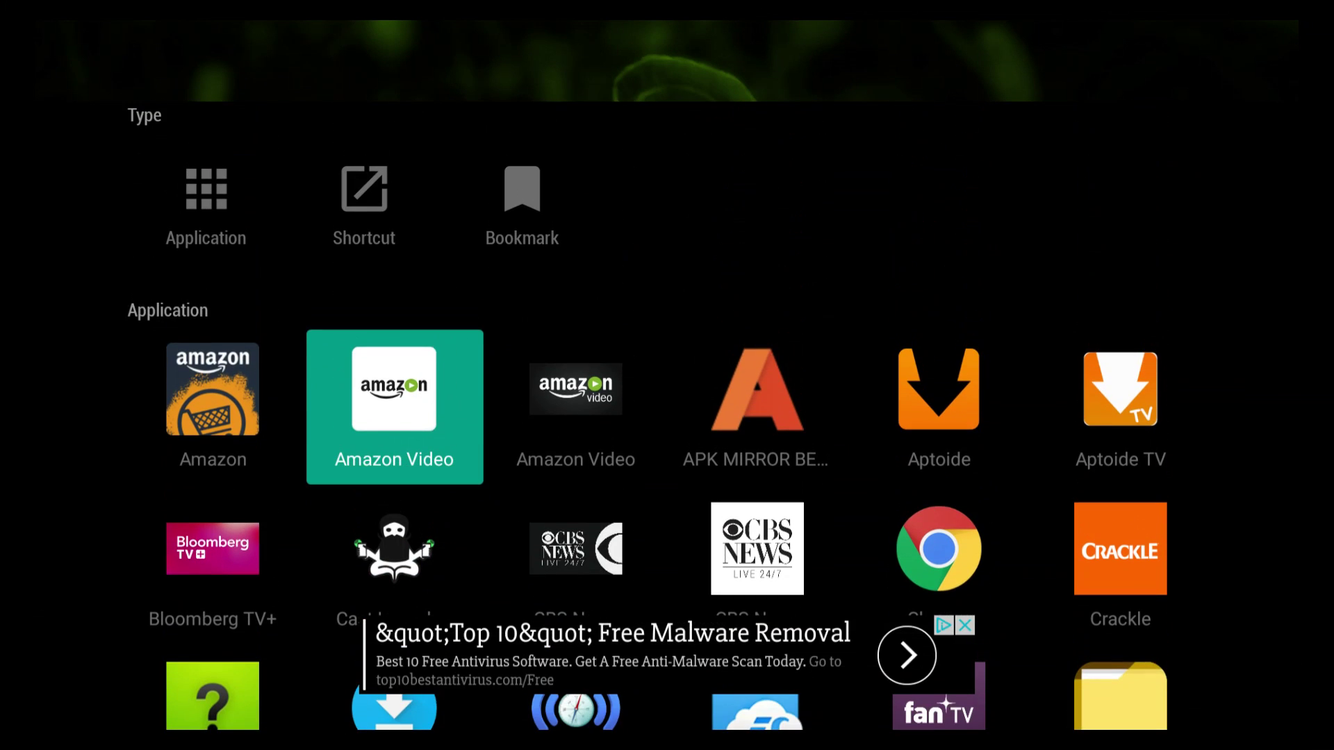
key("Down")
key("Down")
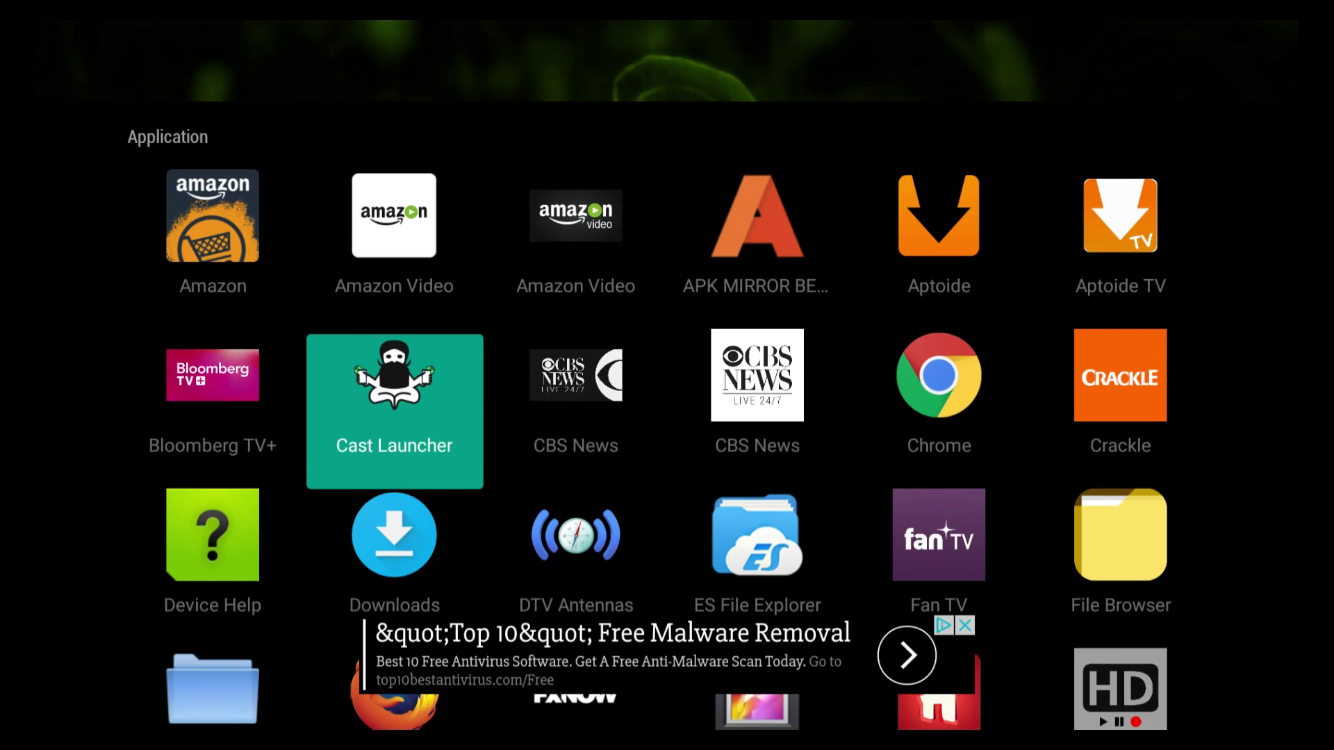
key("Down")
key("Right")
key("Right")
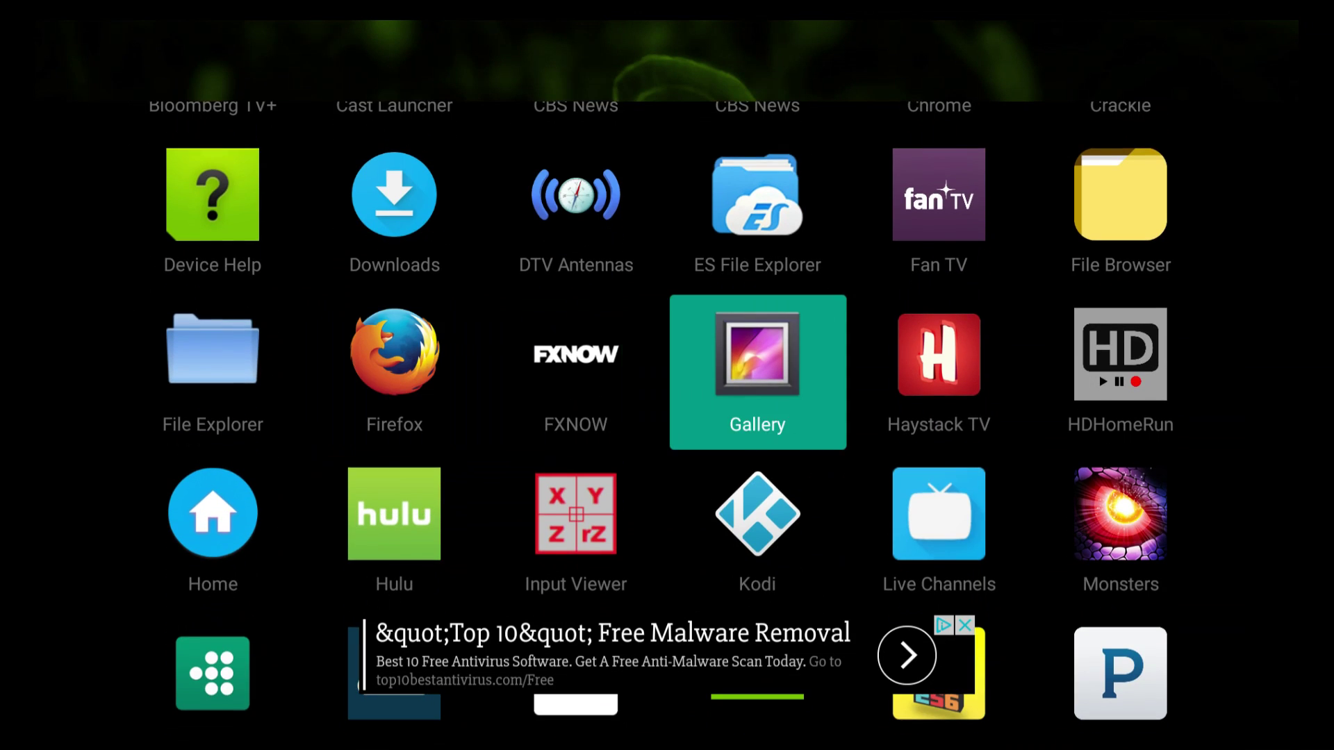
key("Down")
key("Return")
- Add the Show Box application as a tile in the personalized section
key("Right")
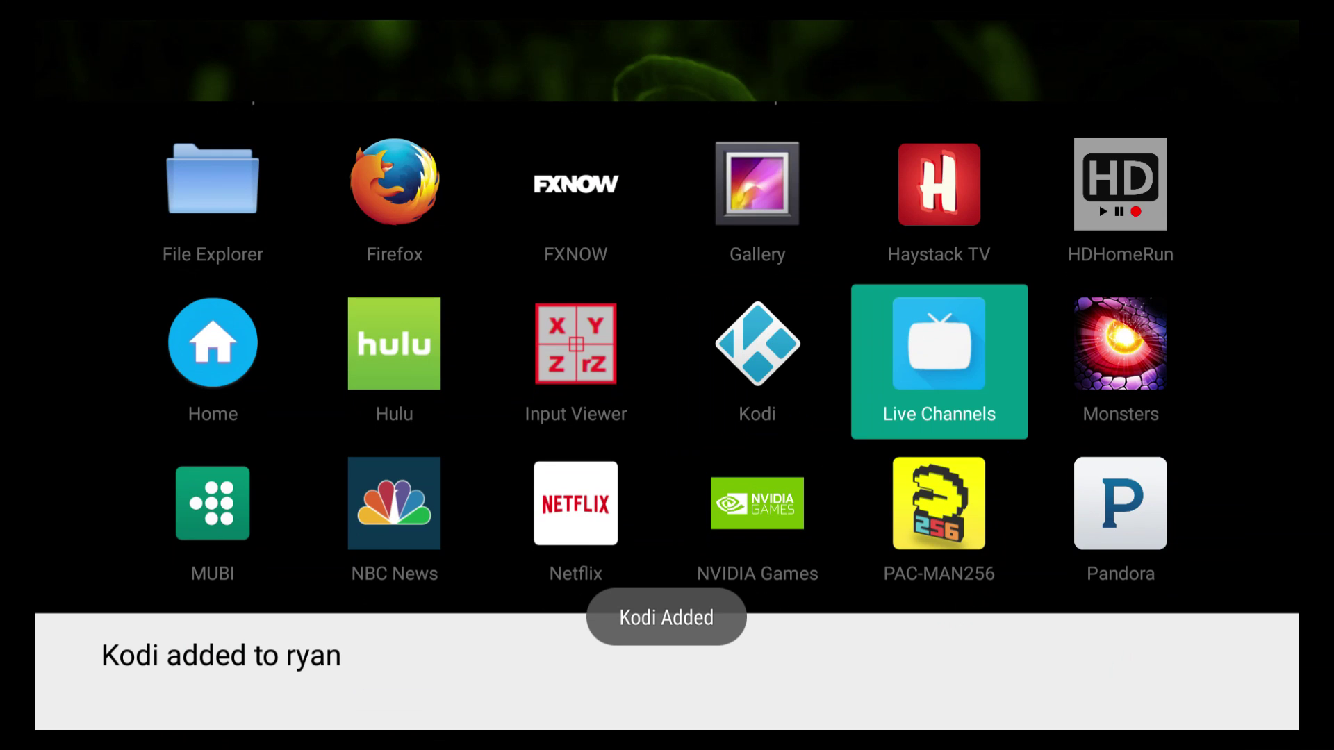
key("Down")
key("Down")
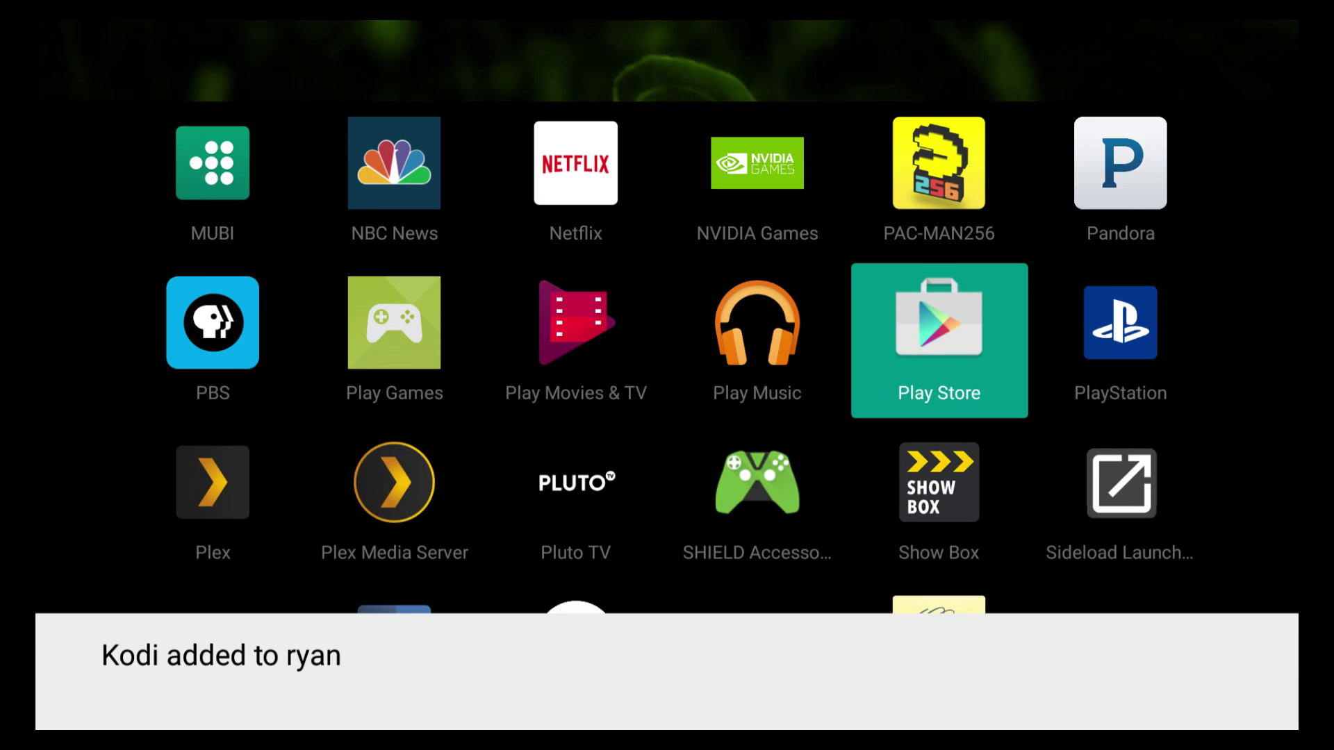
key("Down")
key("Return")
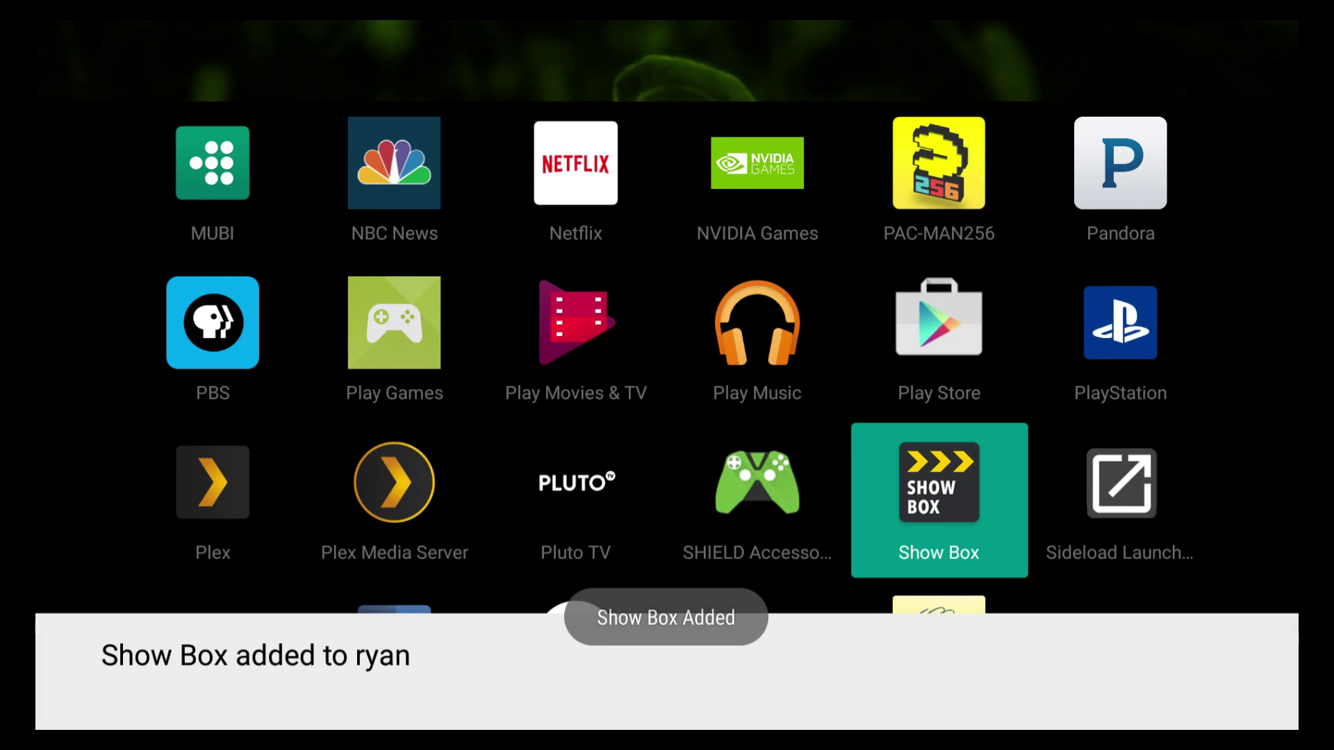
- Add a Pluto TV tile and a second Plex tile to the personalized section
key("Left")
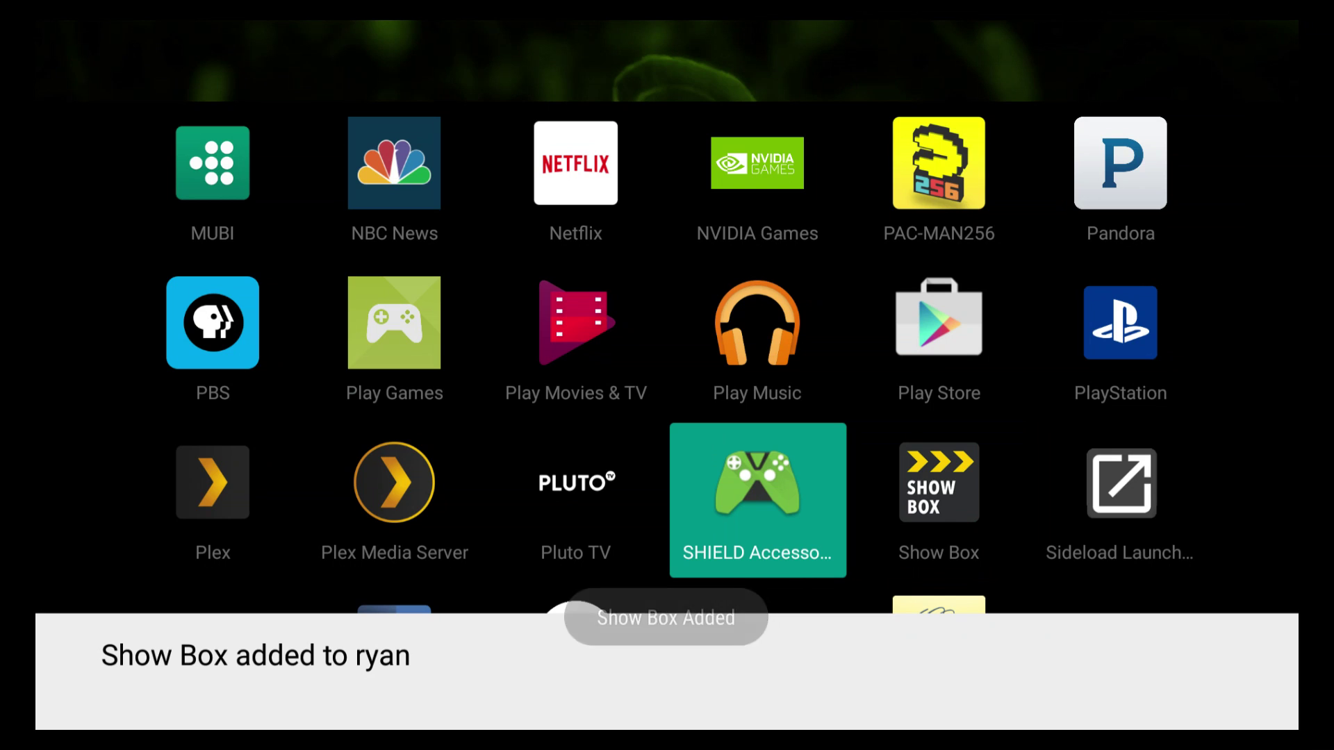
key("Left")
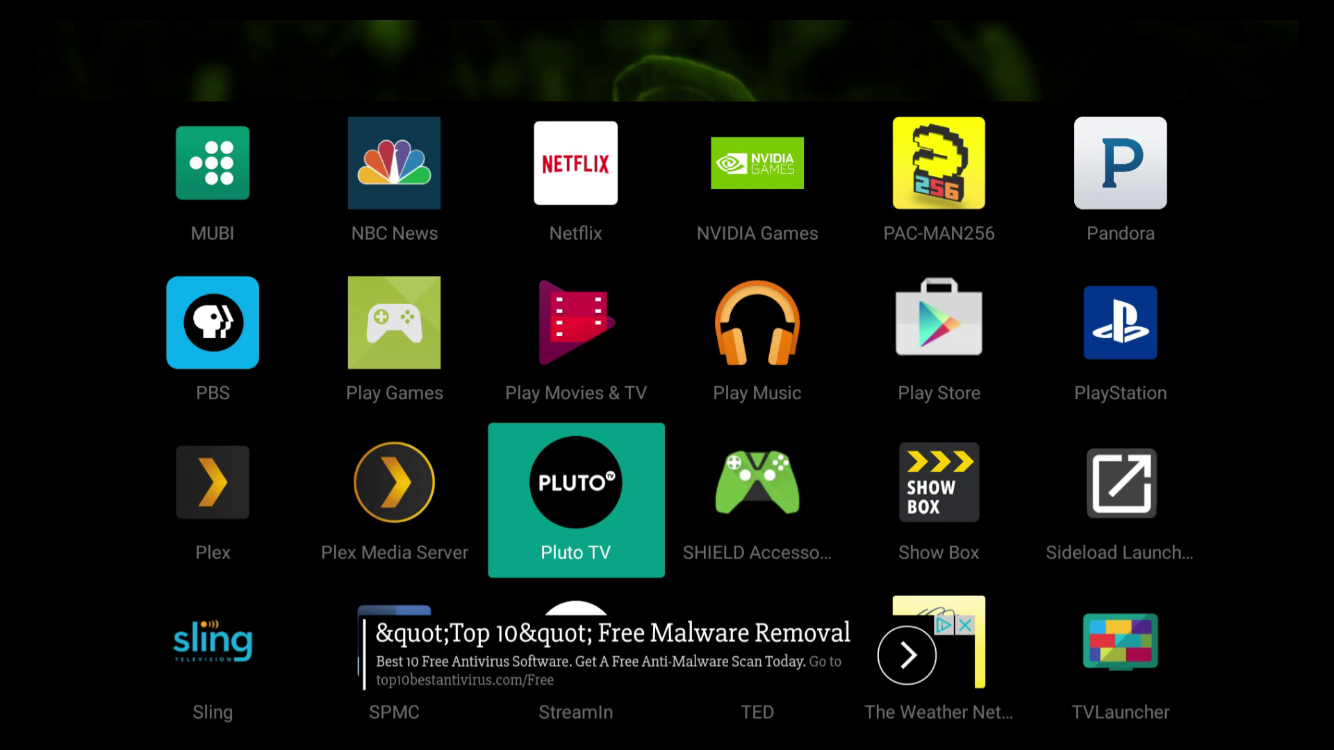
key("Return")
key("Left")
key("Left")
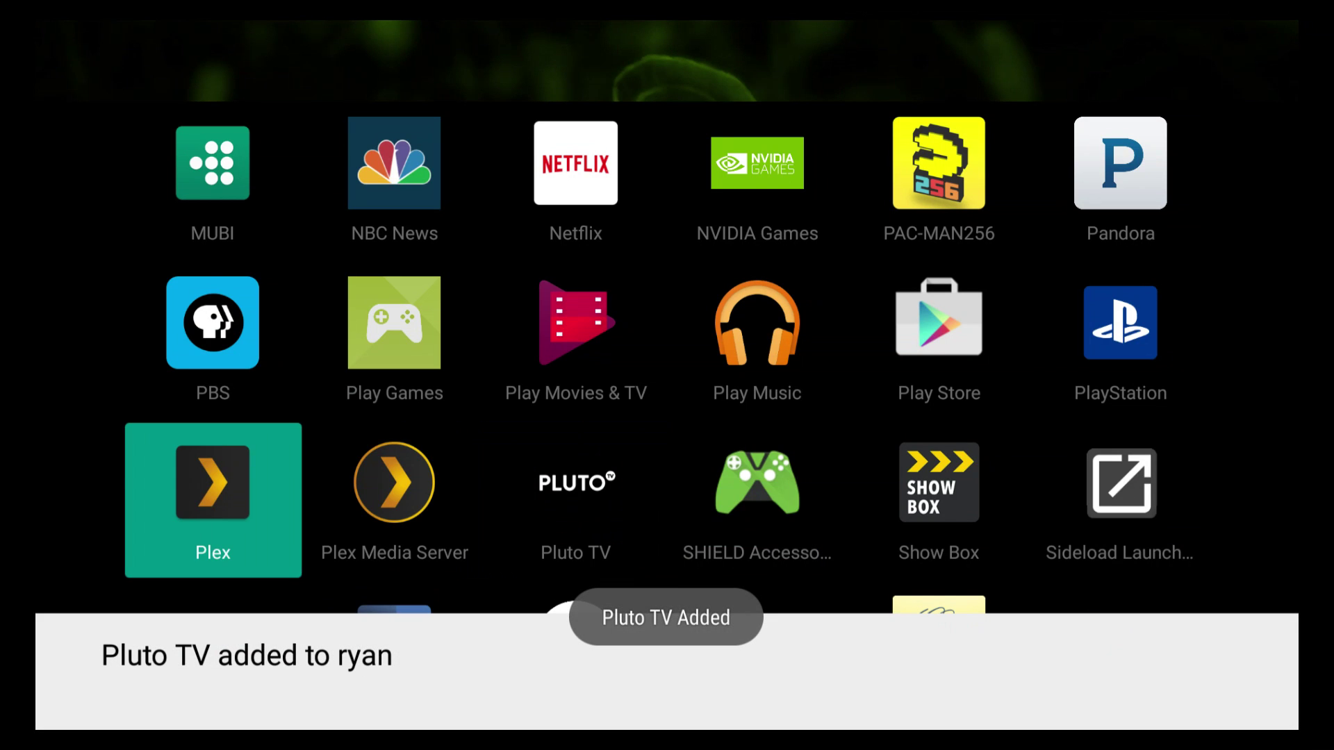
key("Return")
- Add the VUDU and Vevo applications as tiles and close the application list
key("Down")
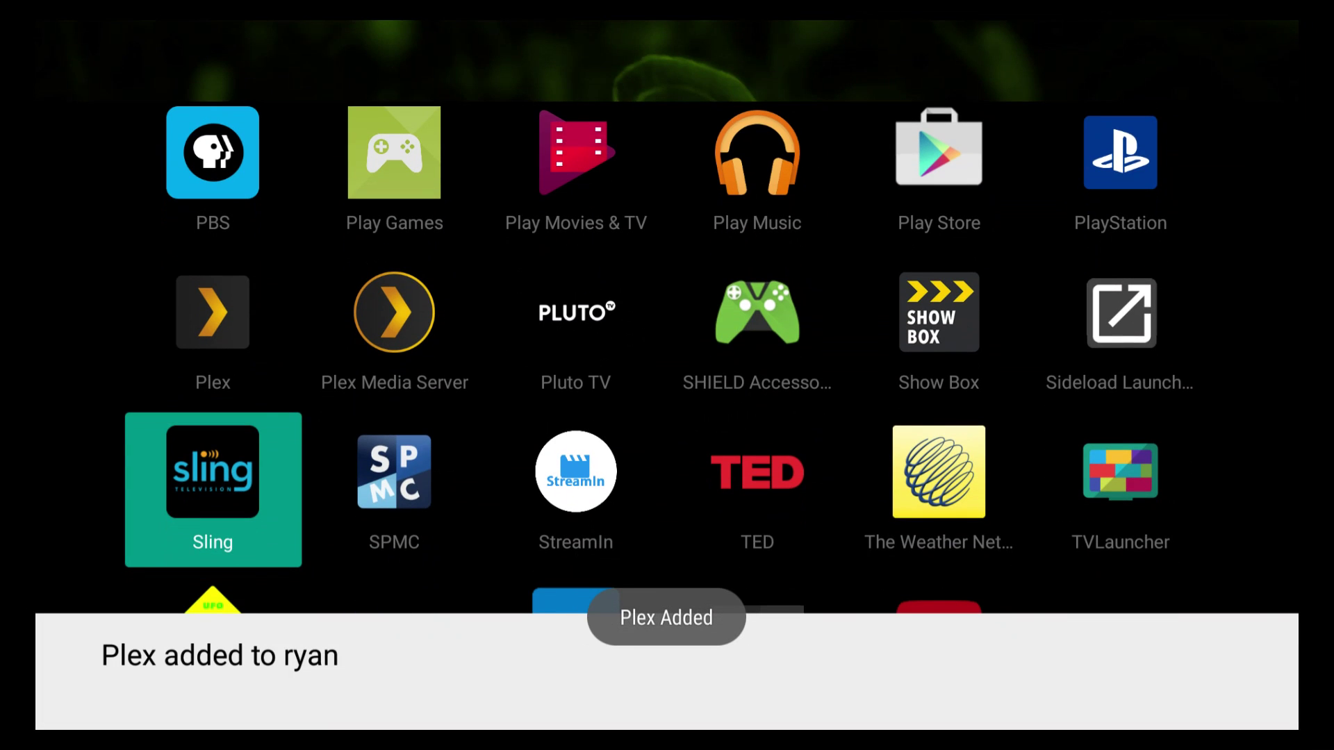
key("Down")
key("Right")
key("Right")
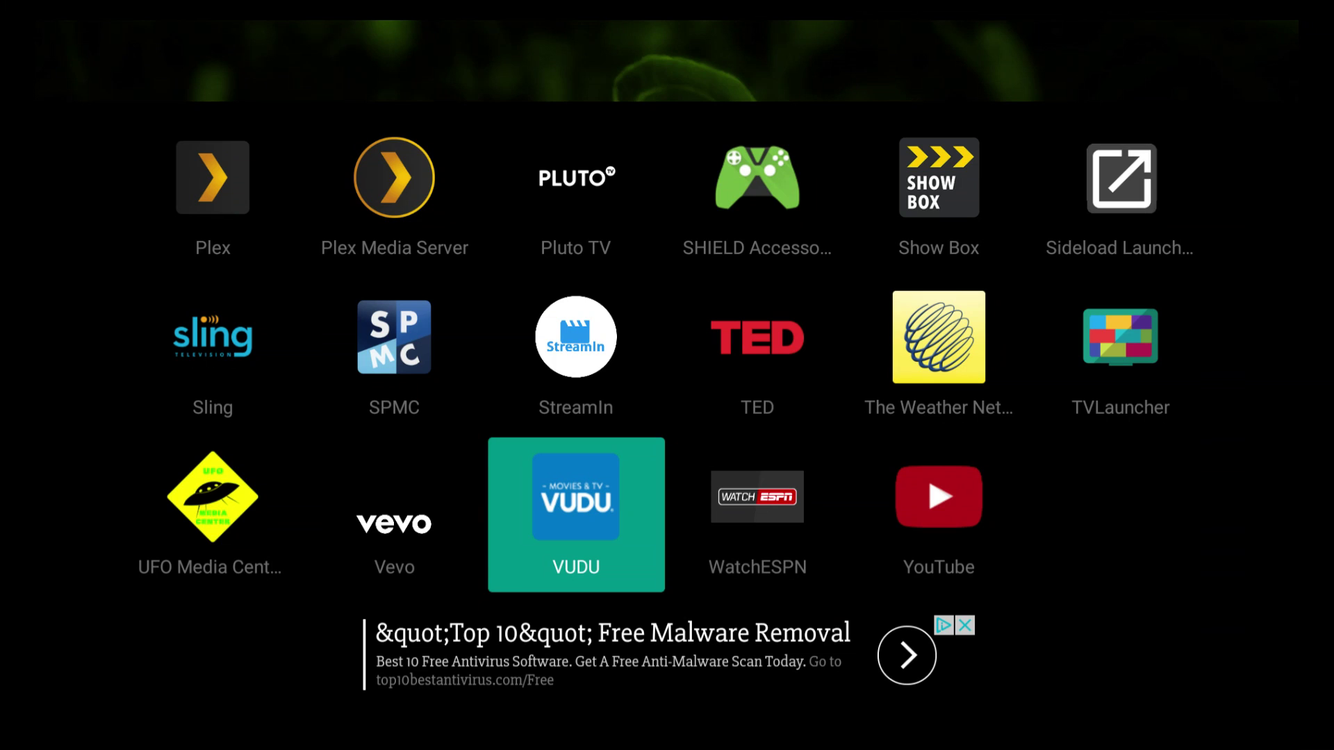
key("Return")
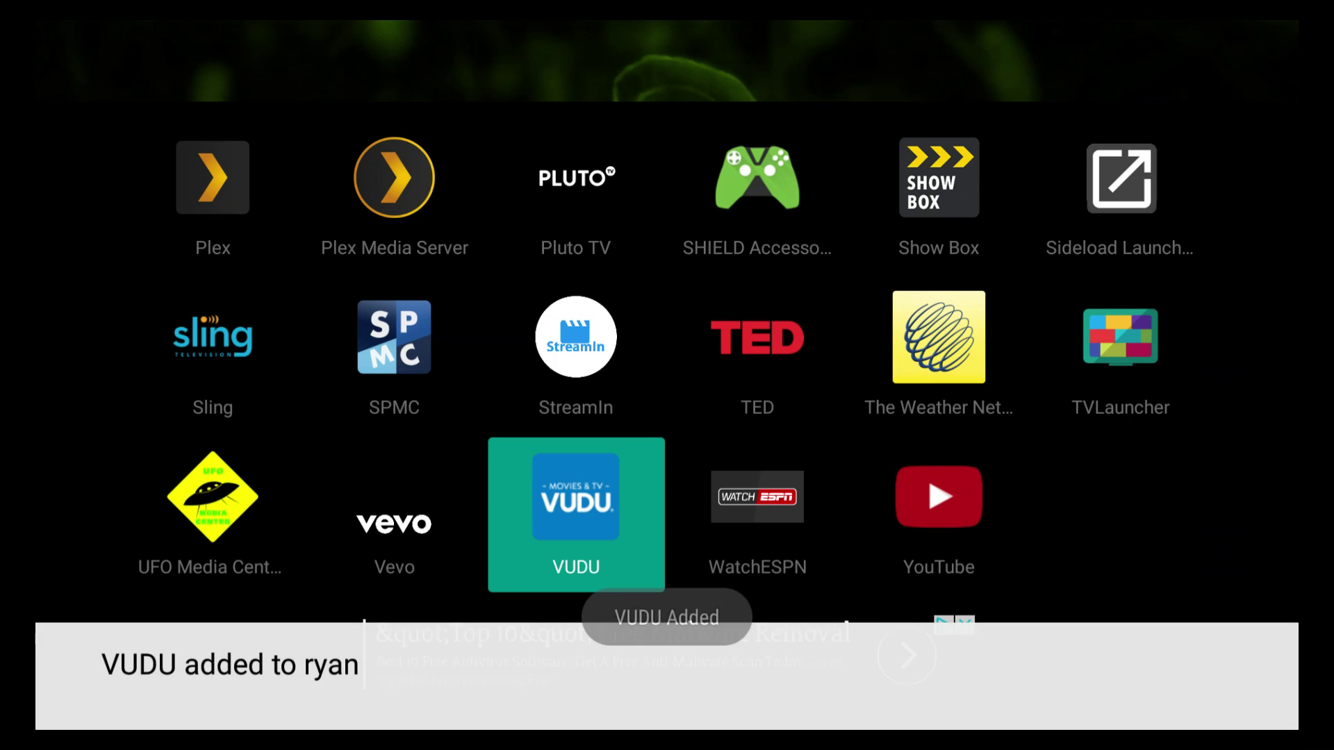
key("Left")
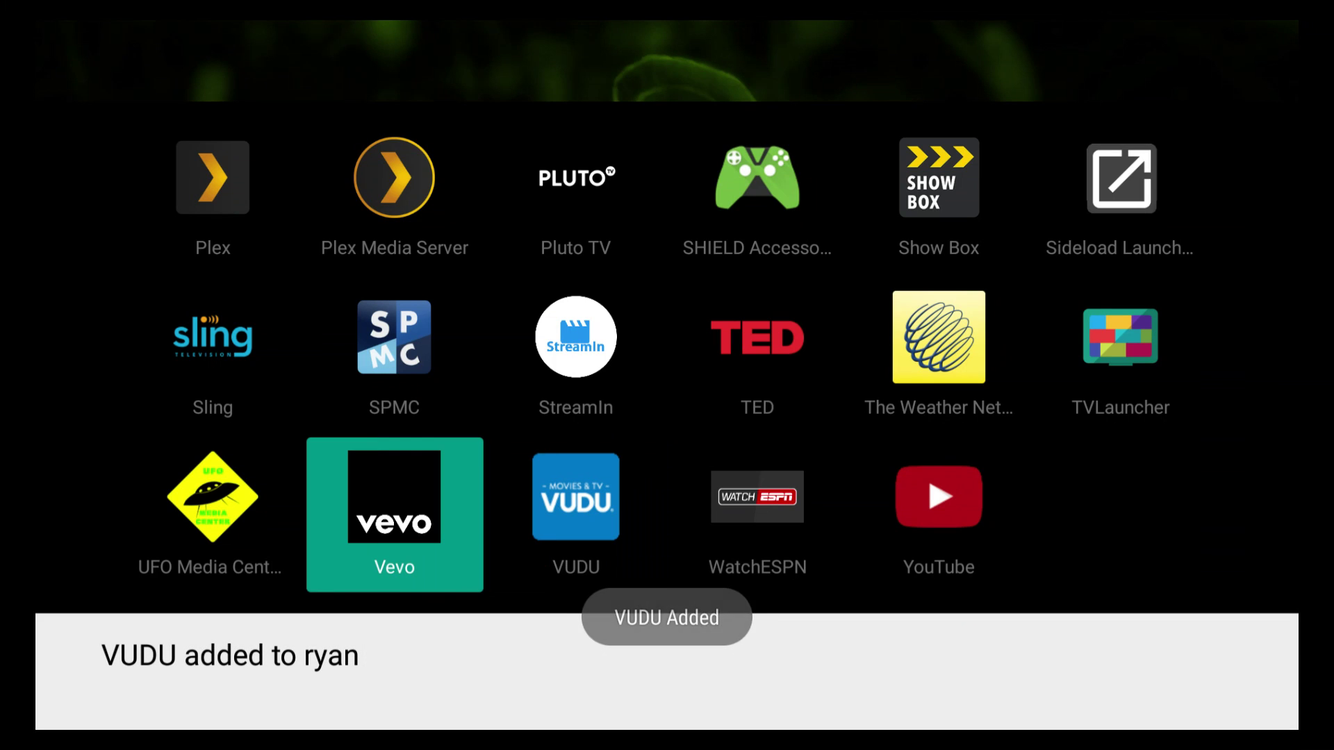
key("Return")
key("Up")
key("Up")
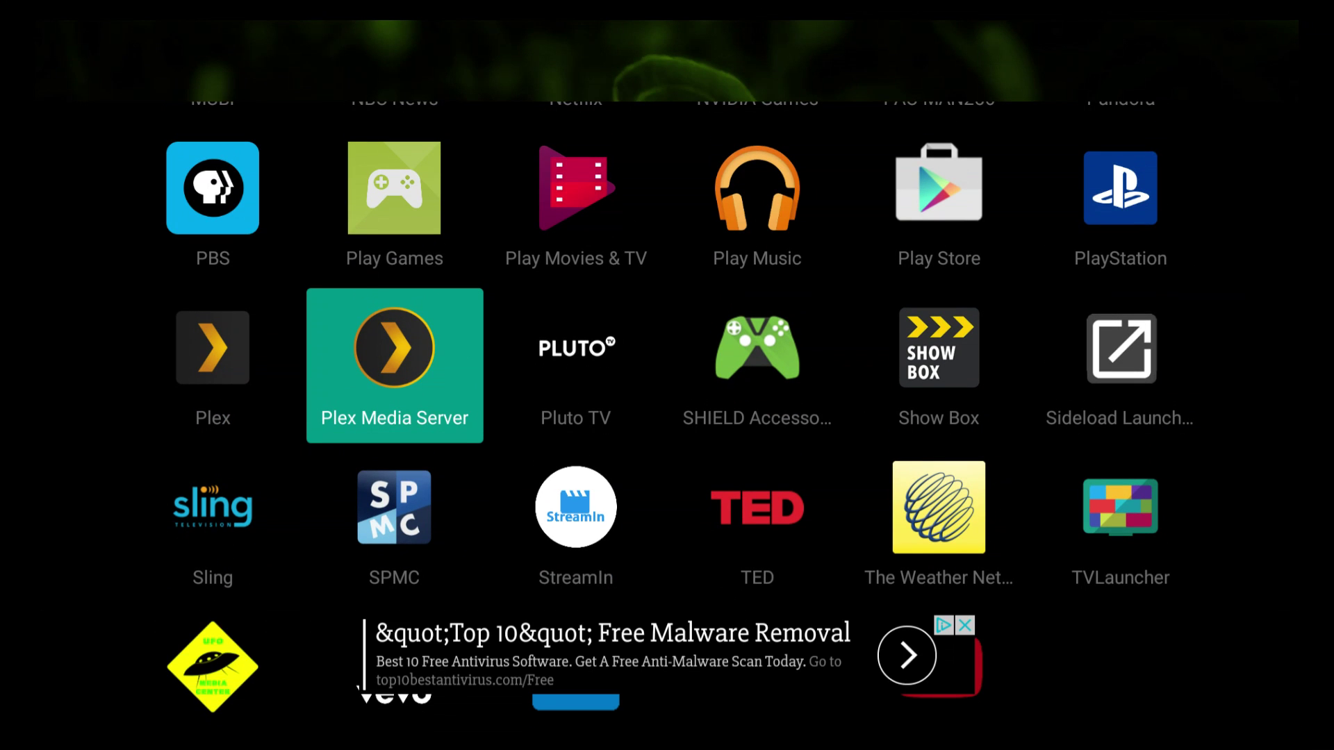
key("Escape")
- Start a new application tile at the end of the personalized section and choose Hulu for it
key("Down")
key("Down")
key("Down")
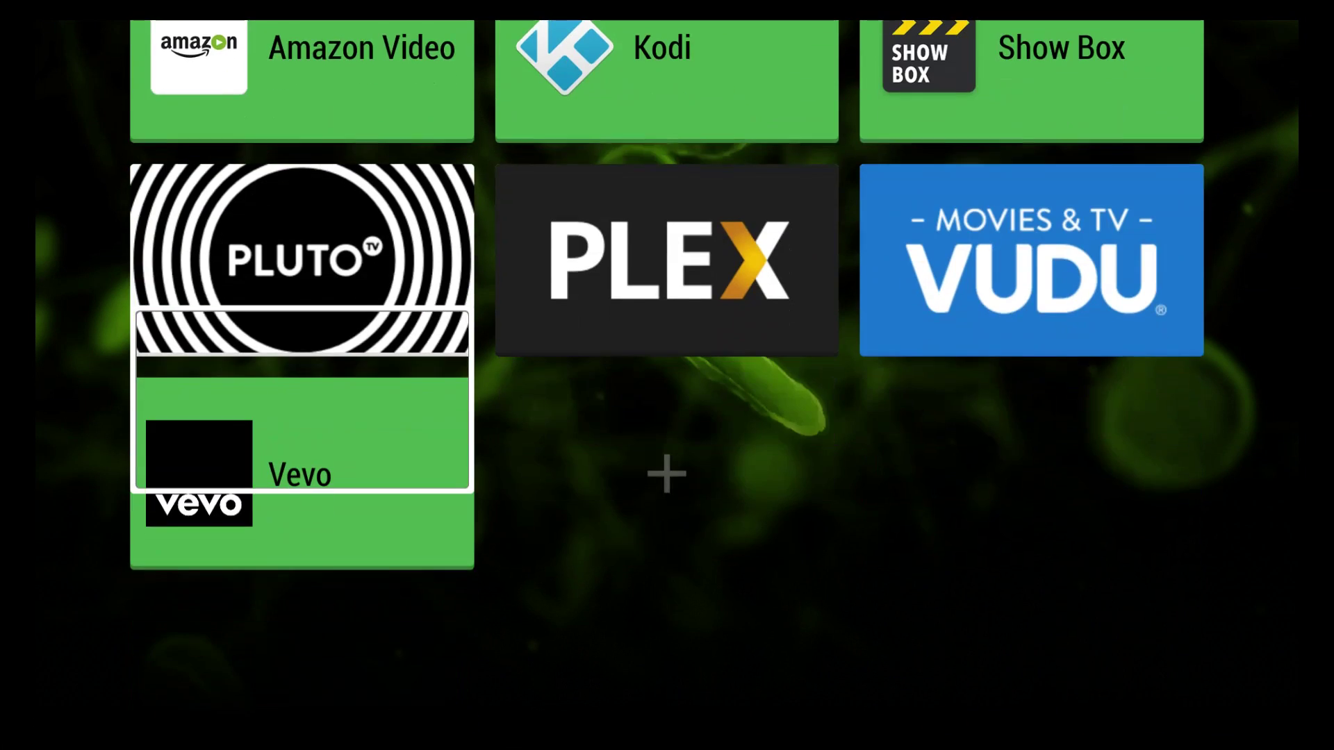
key("Right")
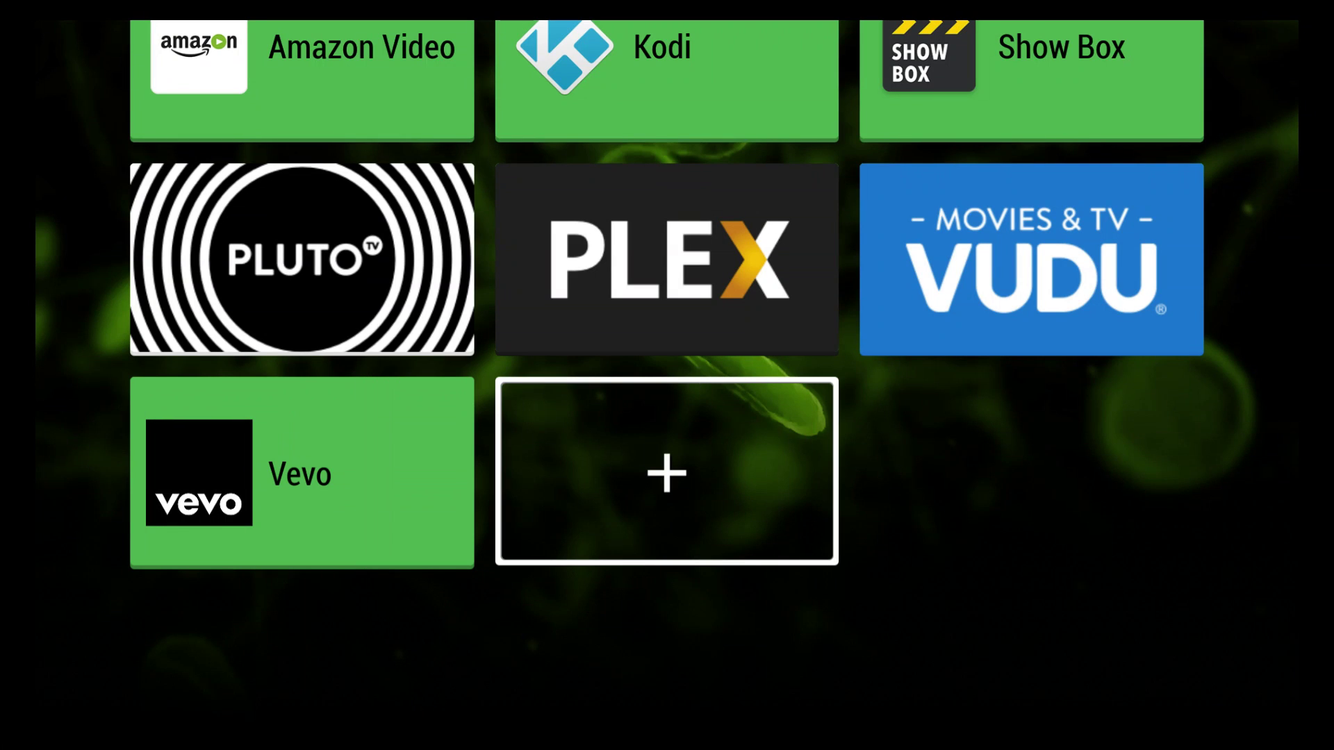
key("Return")
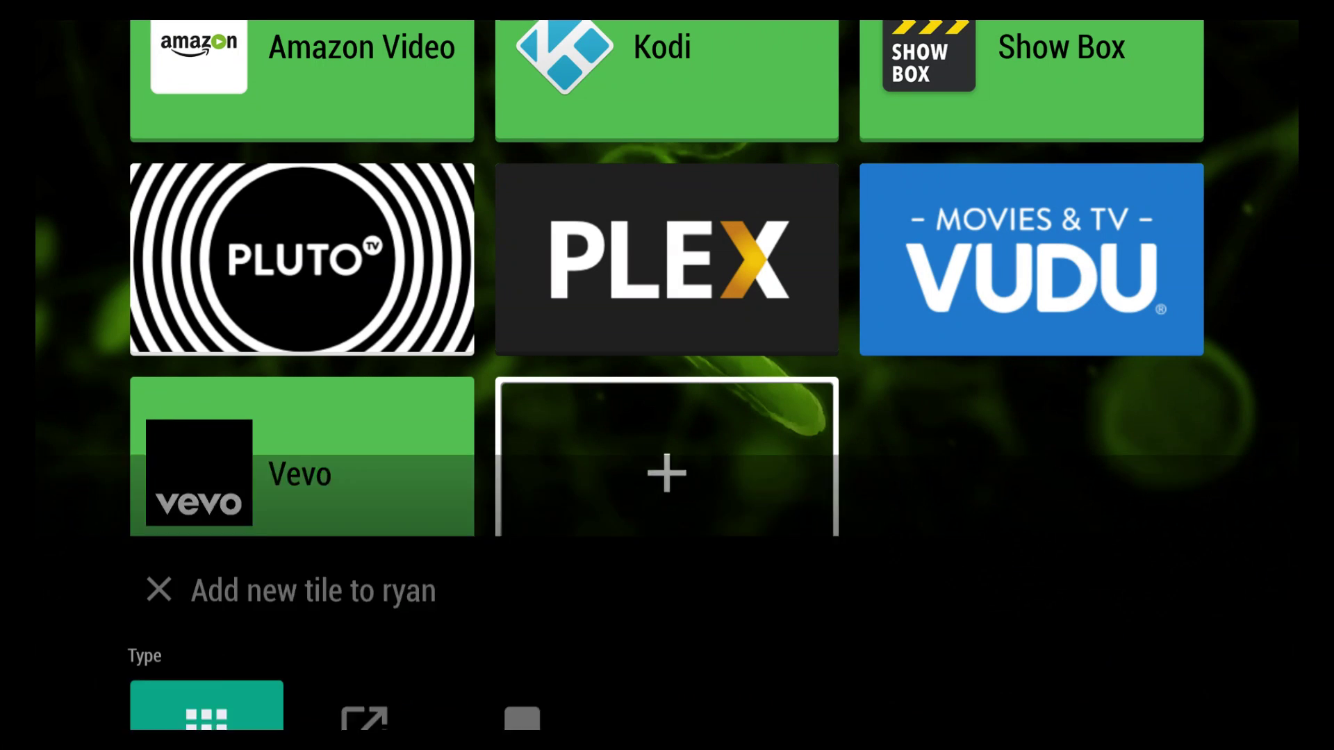
key("Return")
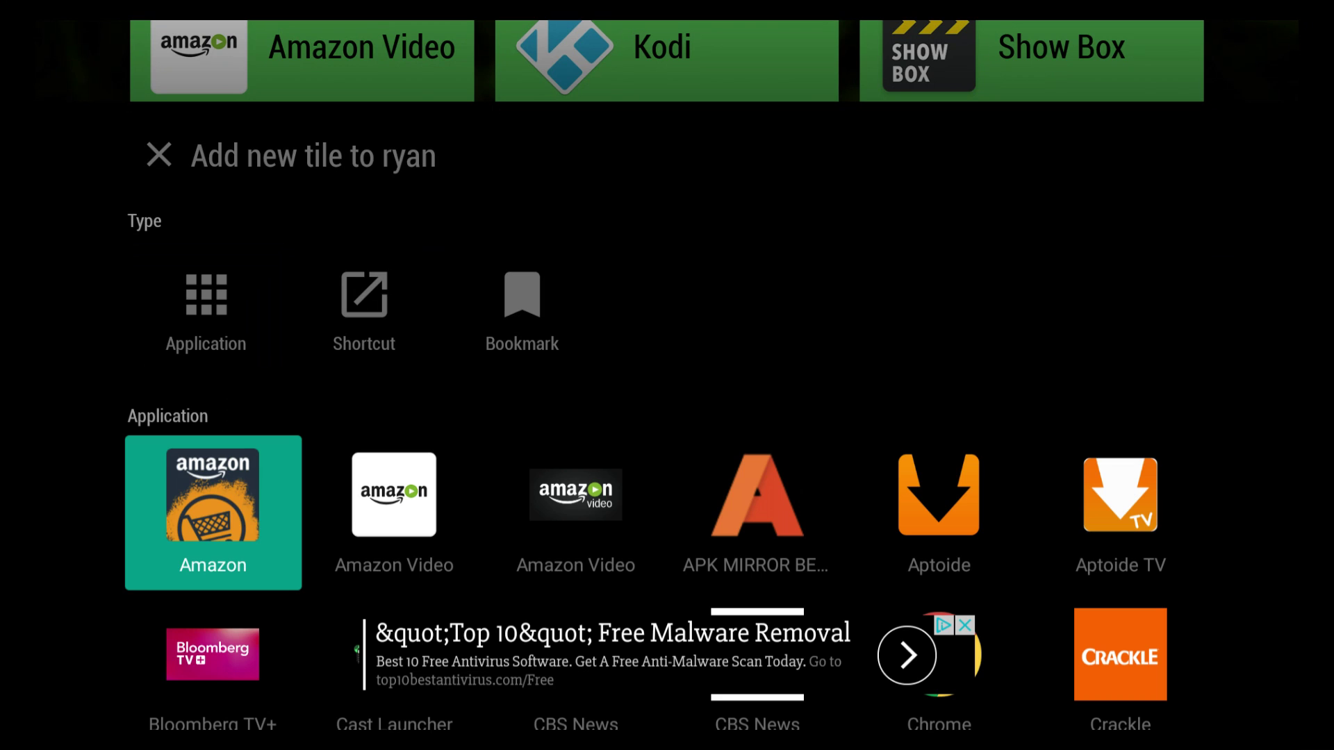
key("Down")
key("Down")
key("Down")
key("Down")
key("Down")
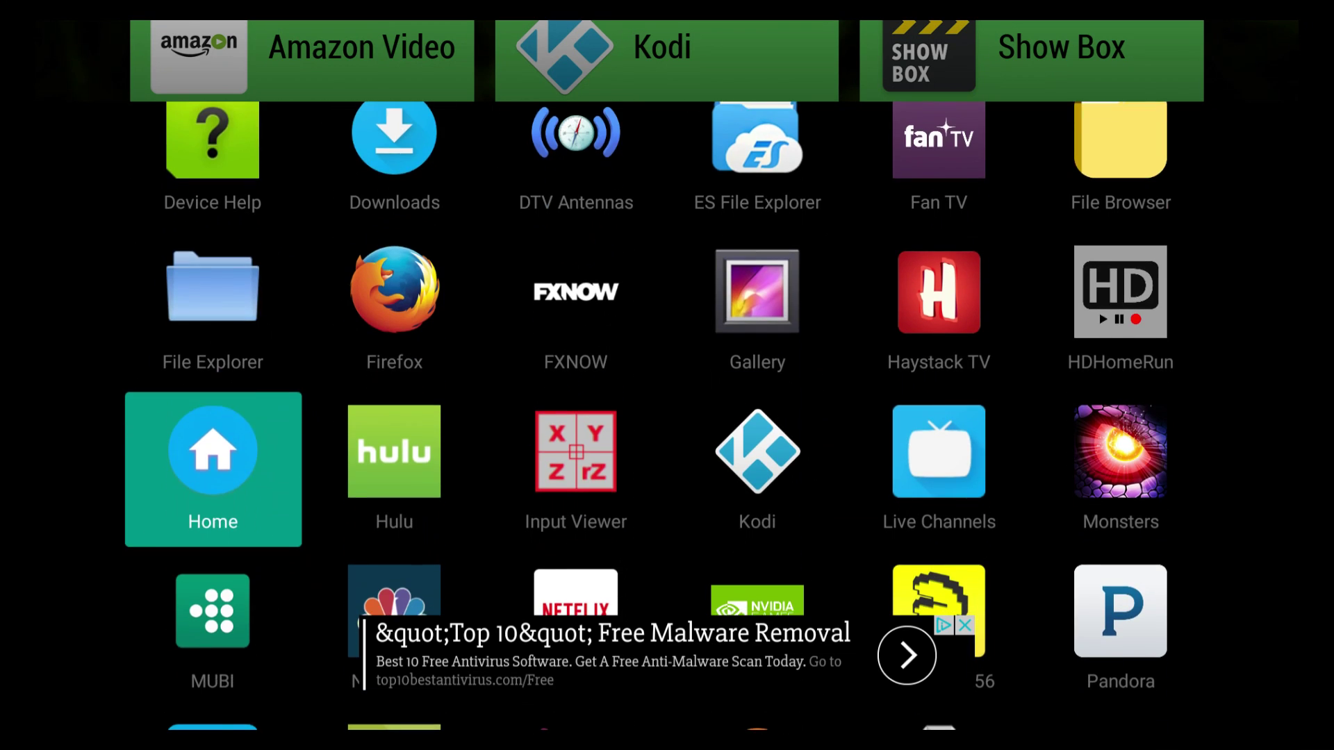
key("Right")
key("Up")
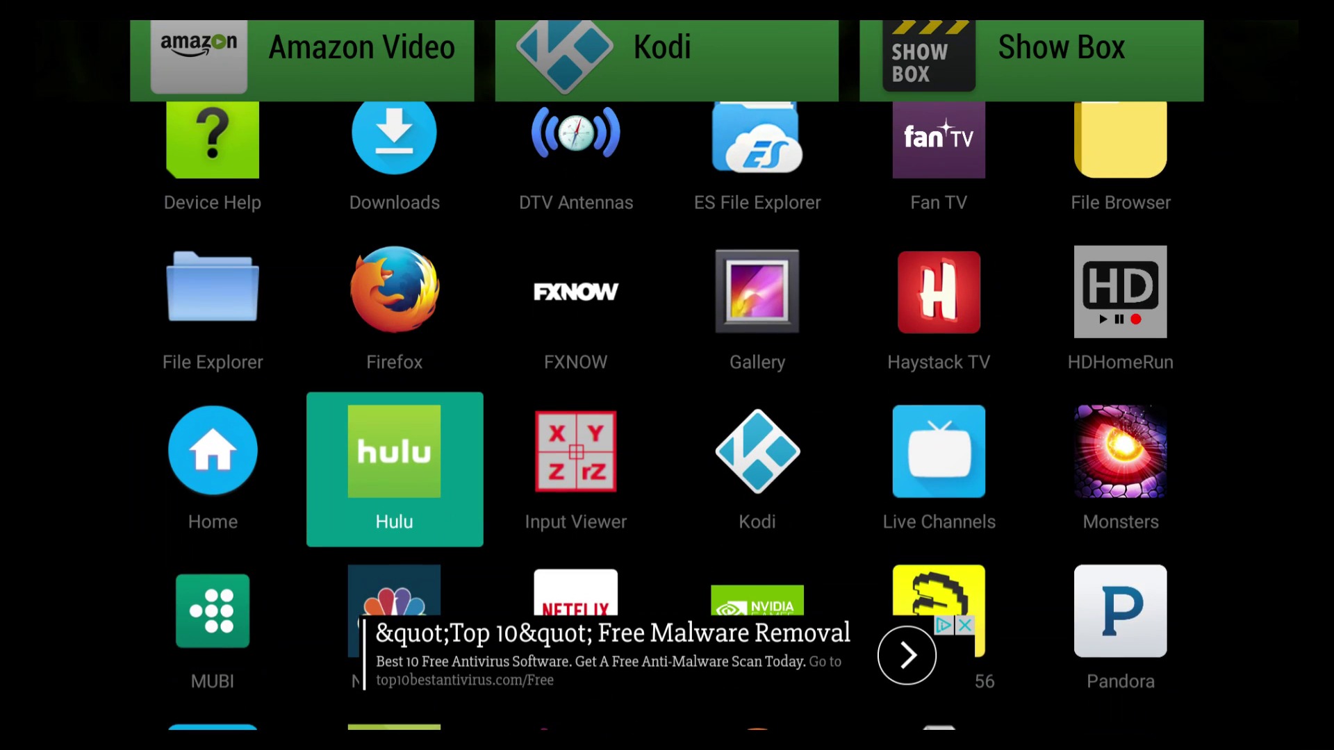
key("Return")
- Add Netflix as another tile and close the application list
key("Down")
key("Right")
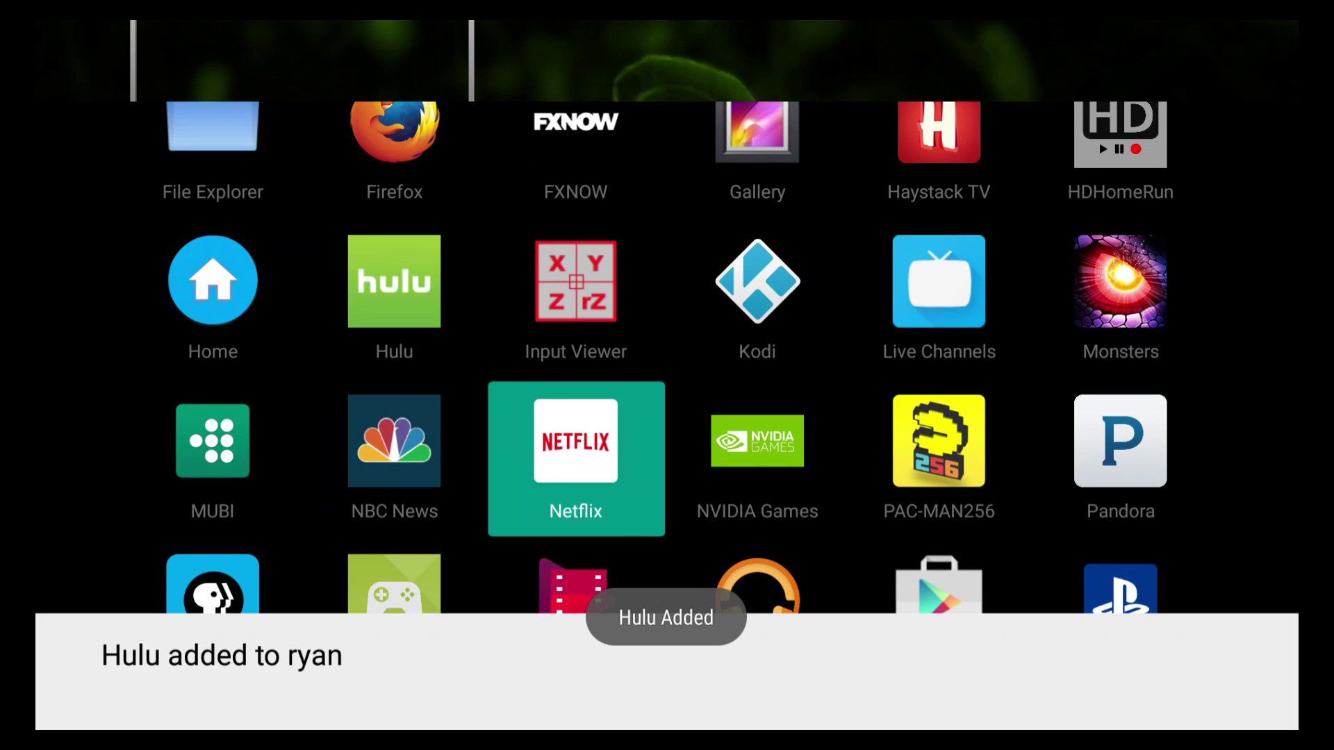
key("Return")
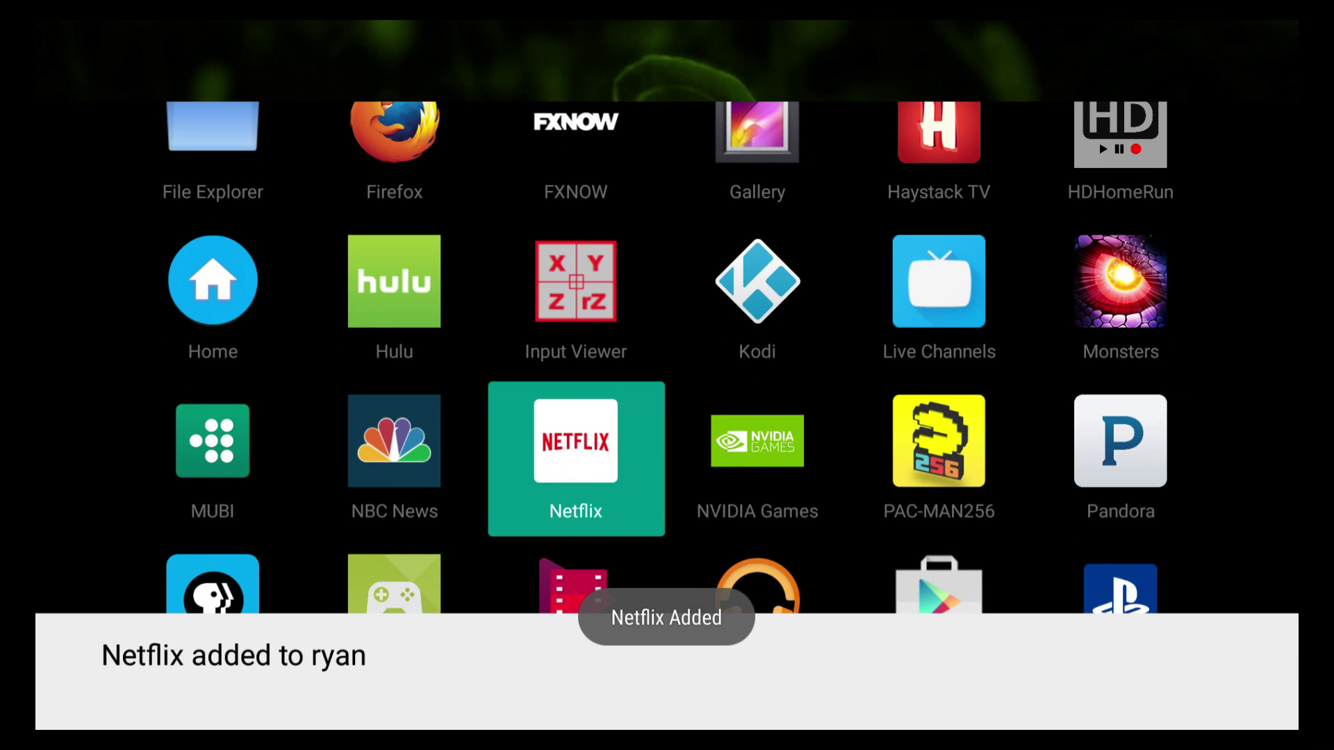
key("Escape")
- Look through the personalized section's tiles from the first row down to Vevo, Hulu and Netflix and back up
key("Down")
key("Right")
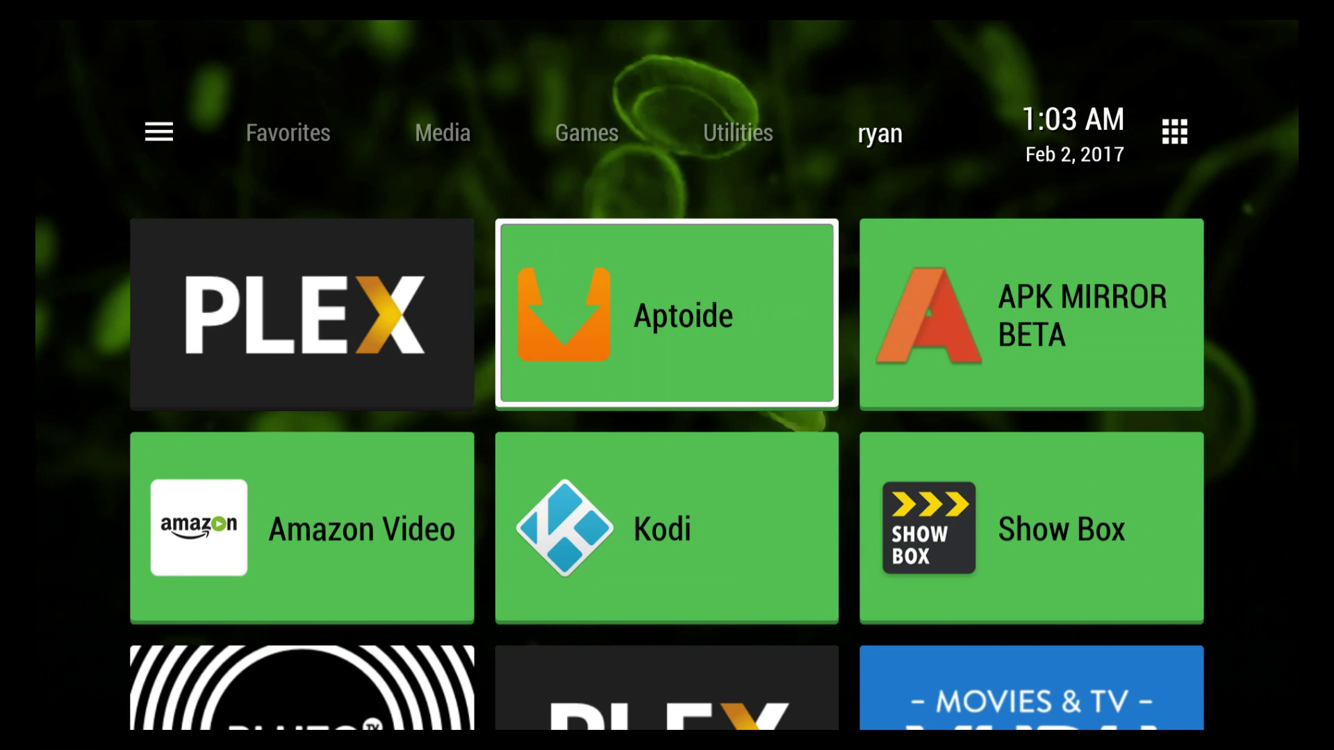
key("Right")
key("Down")
key("Down")
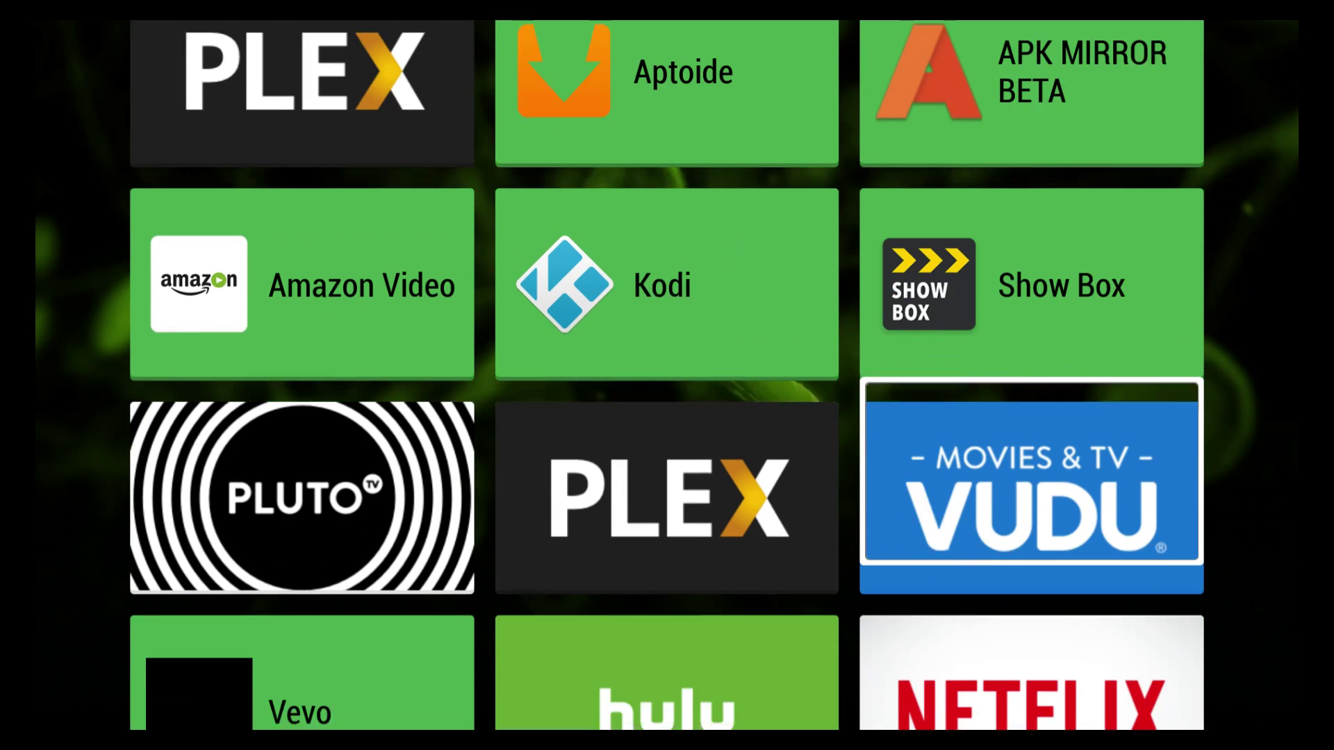
key("Down")
key("Left")
key("Left")
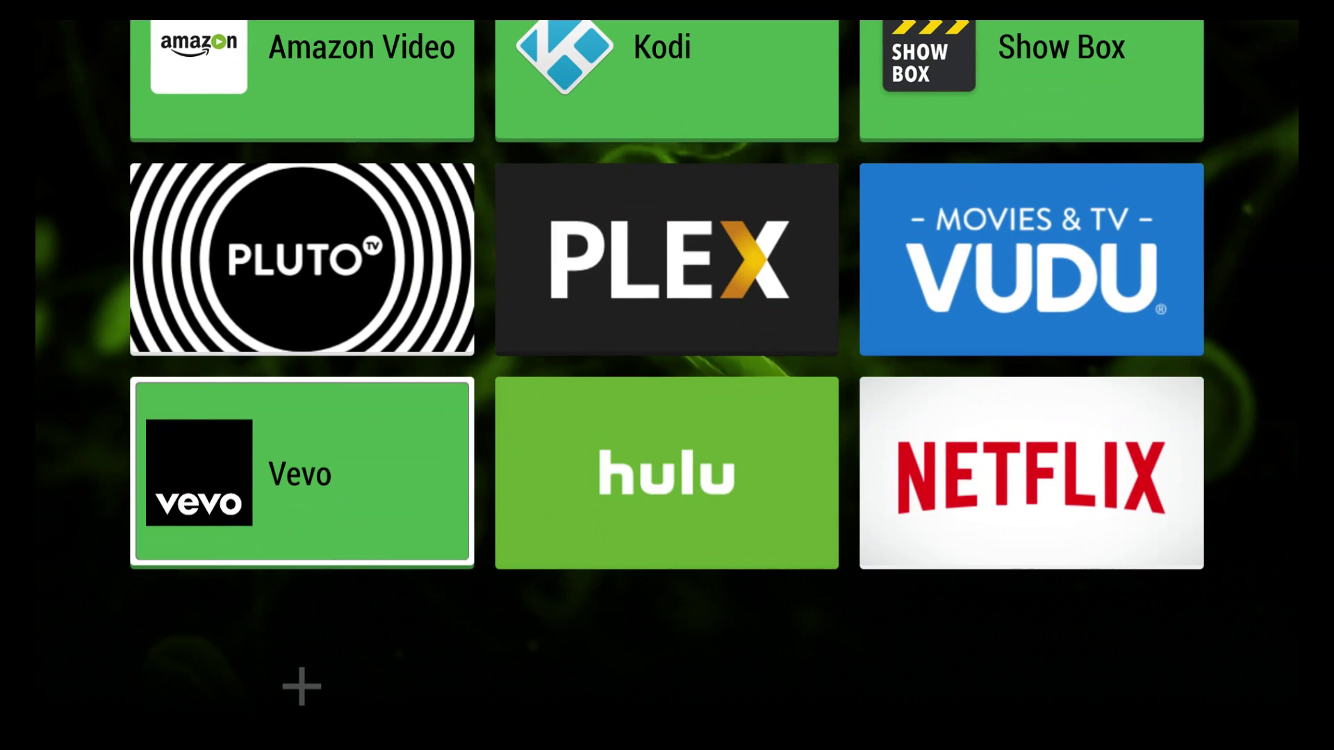
key("Up")
key("Right")
key("Right")
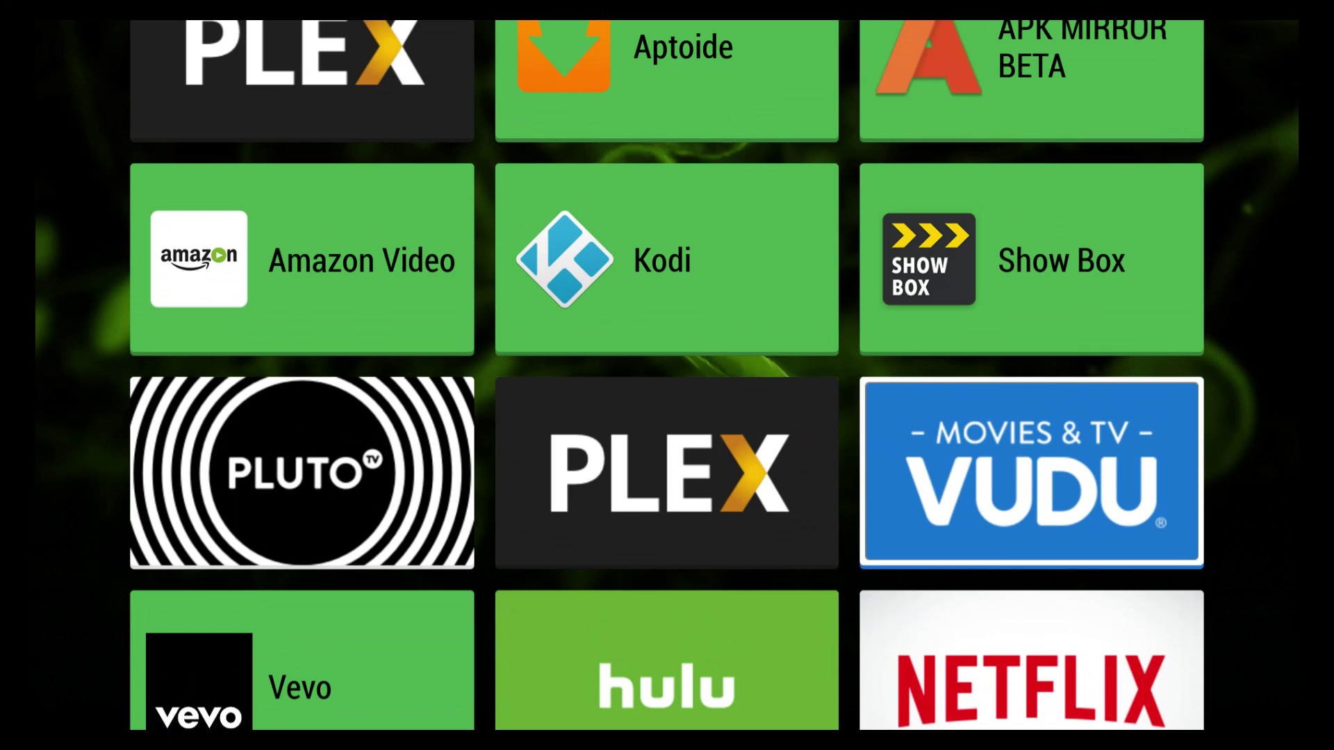
key("Down")
key("Left")
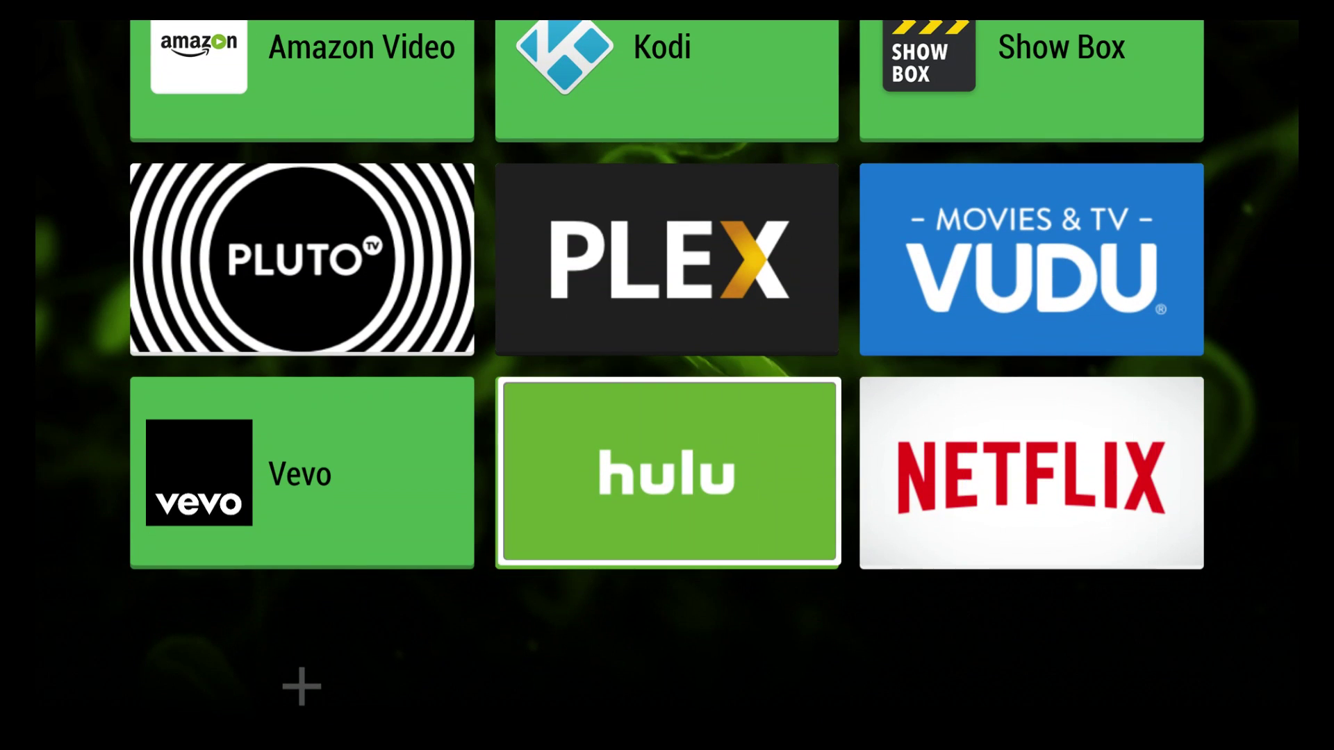
key("Up")
key("Left")
key("Up")
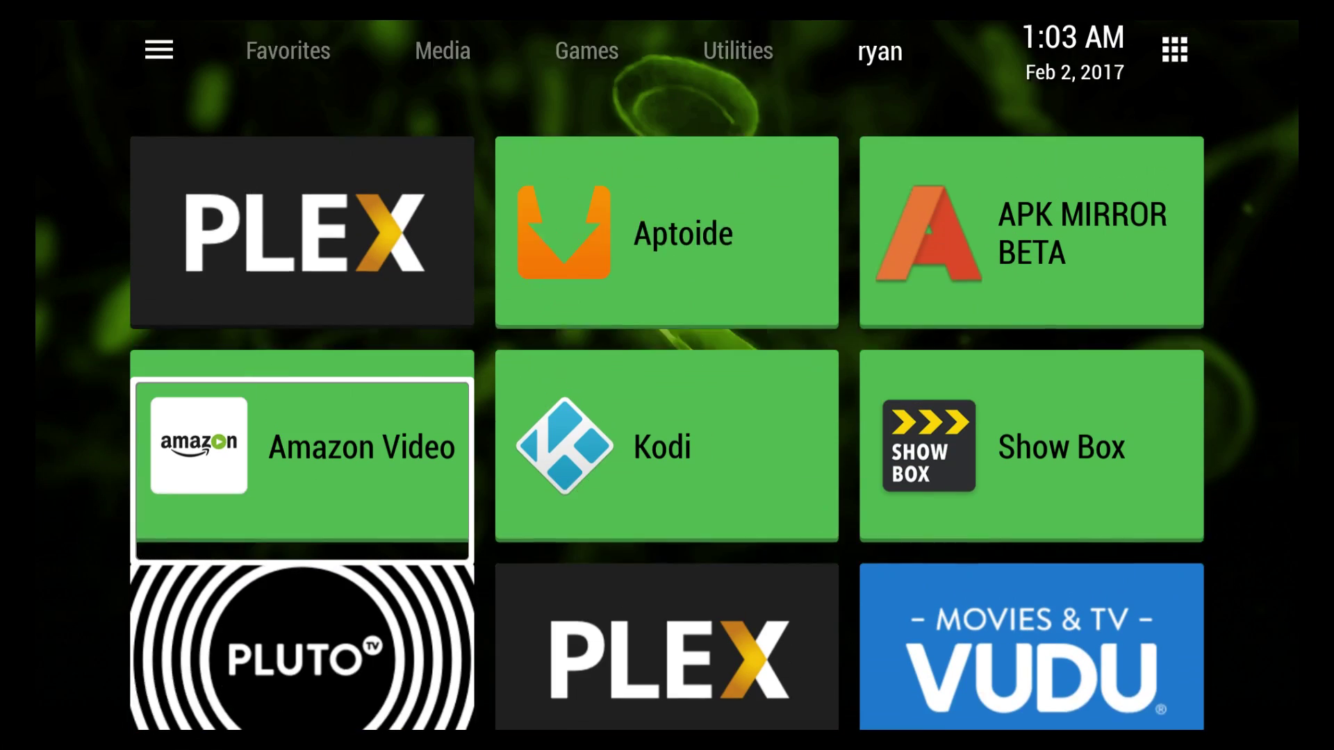
- Remove the green Amazon Video tile in the second row of the personalized section
key("Up")
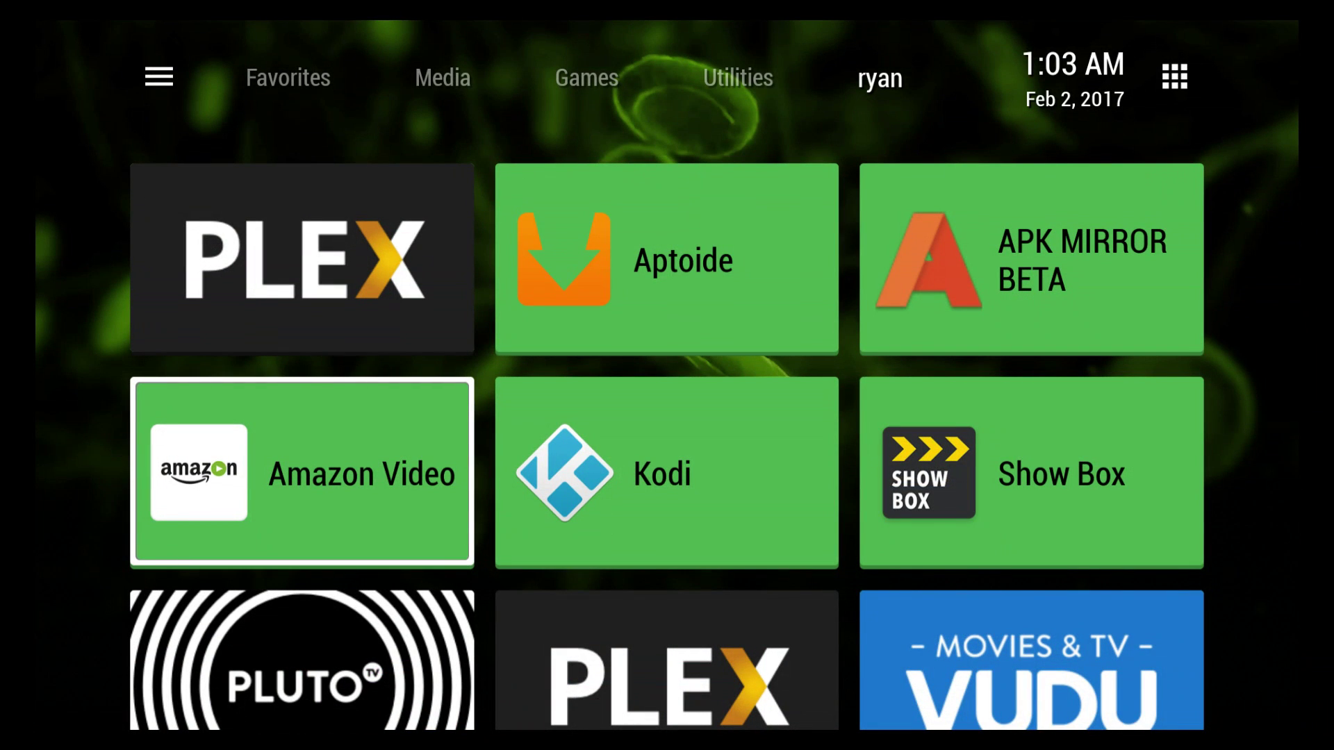
key("Up")
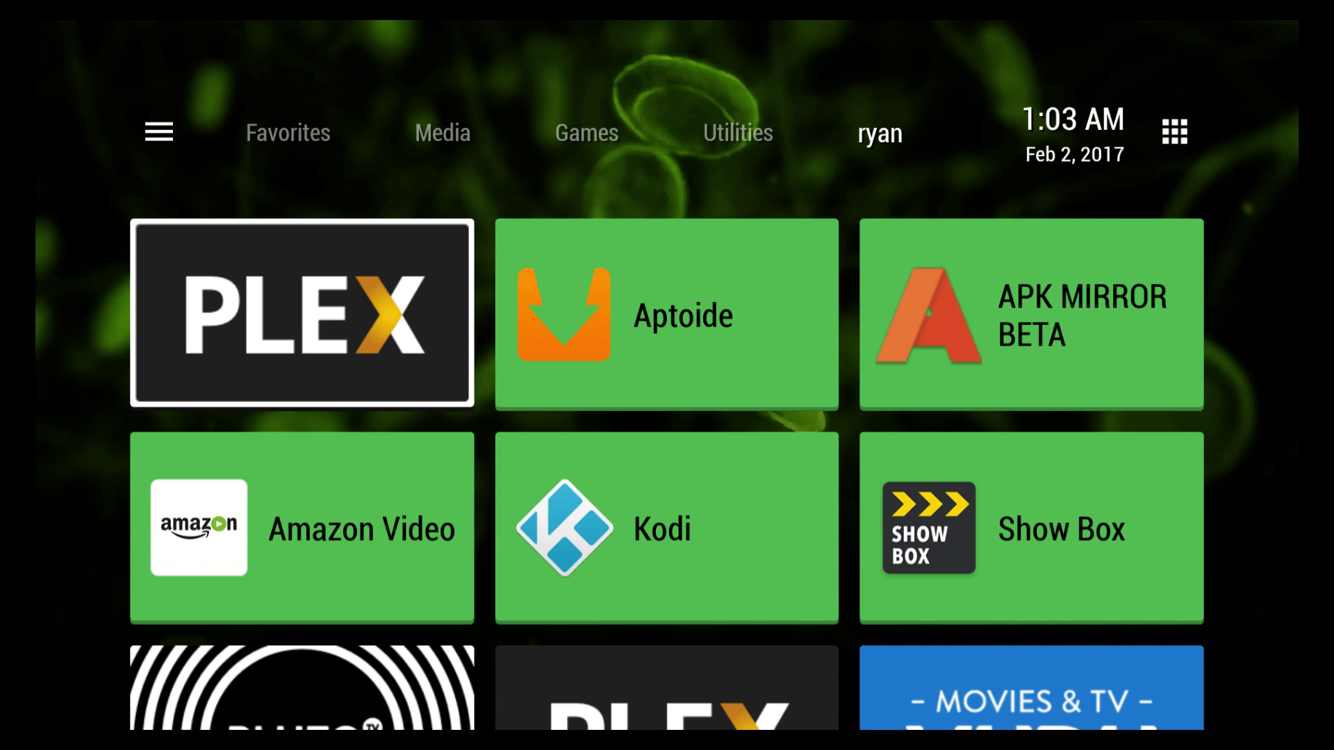
key("Up")
key("Down")
key("Down")
key("Left")
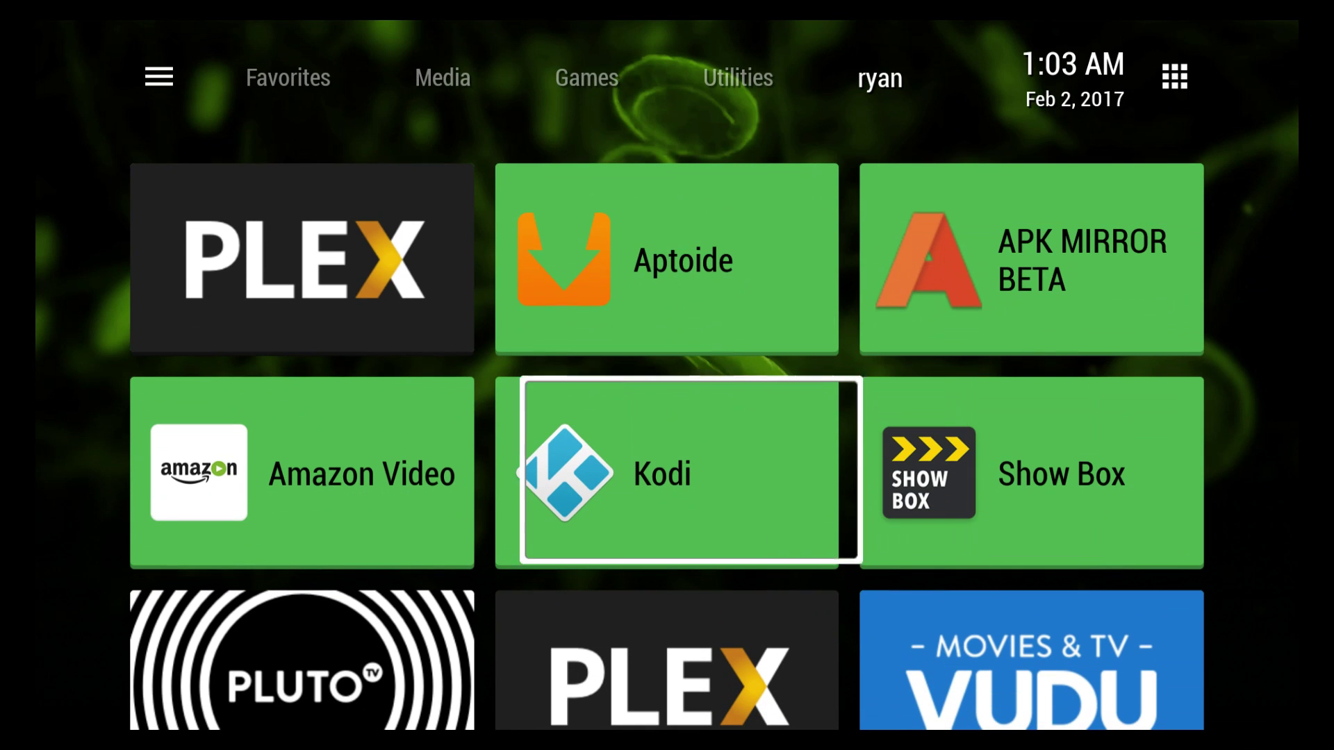
key("Left")
key("Right")
key("Left")
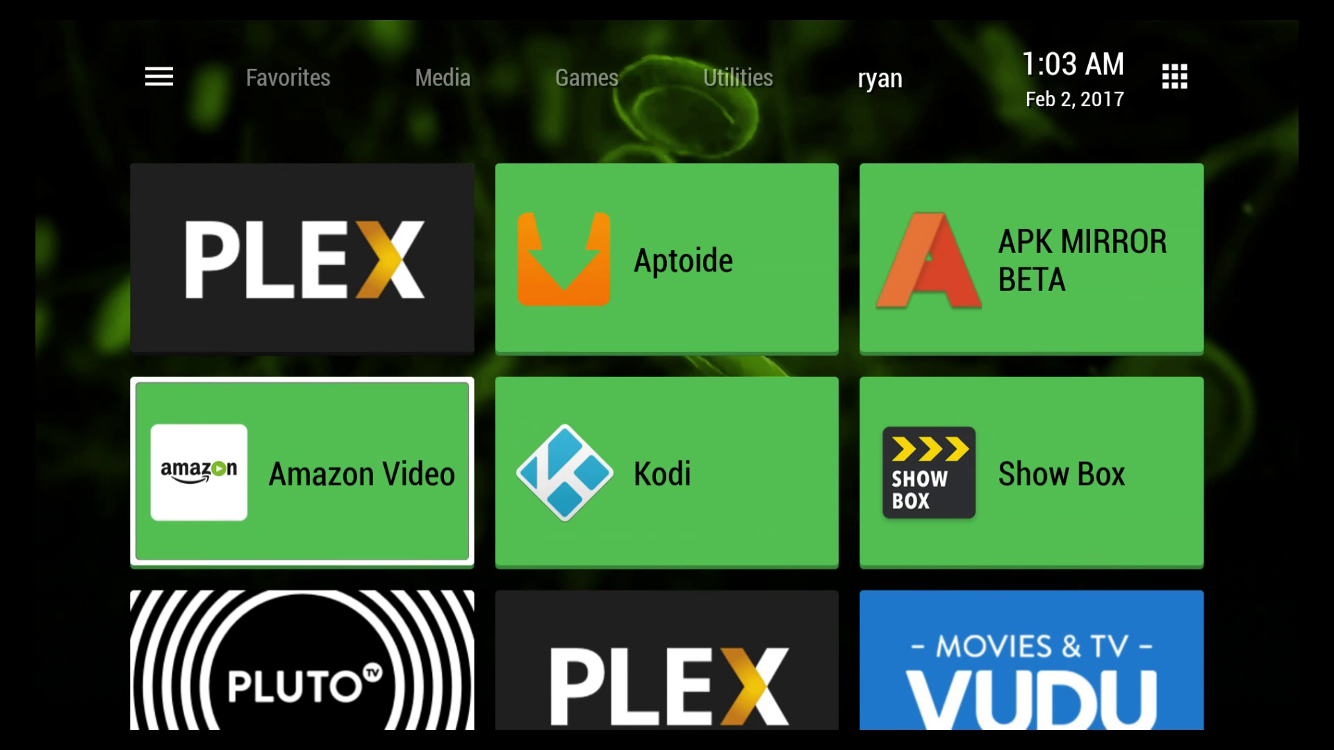
key("Return")
key("Right")
key("Right")
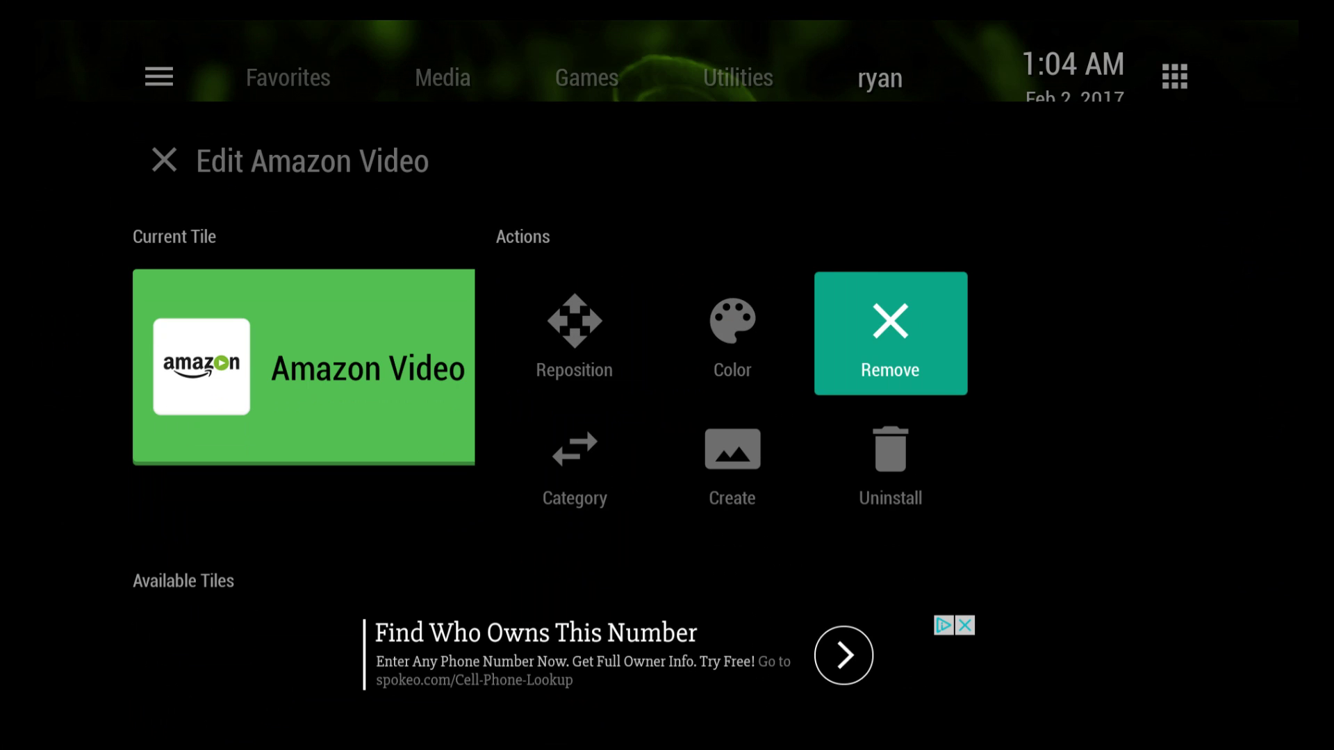
key("Return")
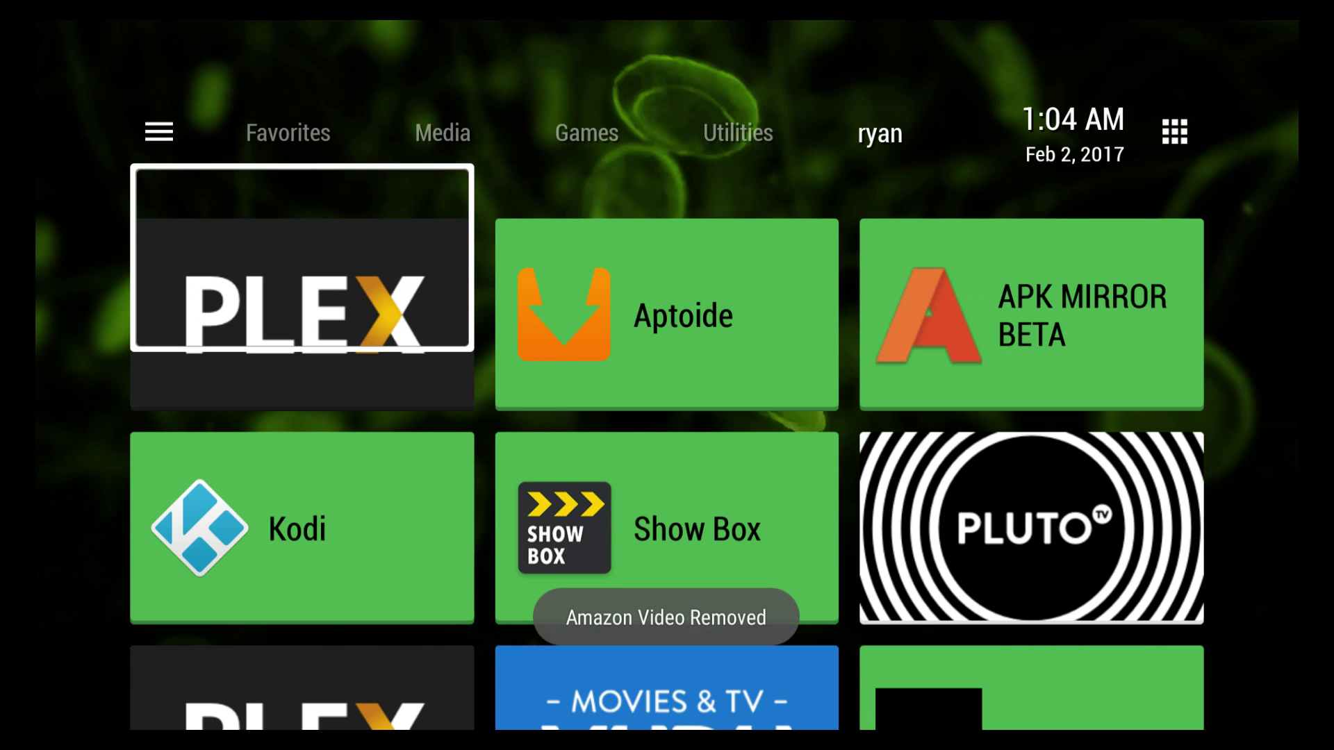
- Add an application tile at the end of the section using the Amazon Video entry with the dark logo, and close the application list
key("Down")
key("Down")
key("Down")
key("Right")
key("Right")
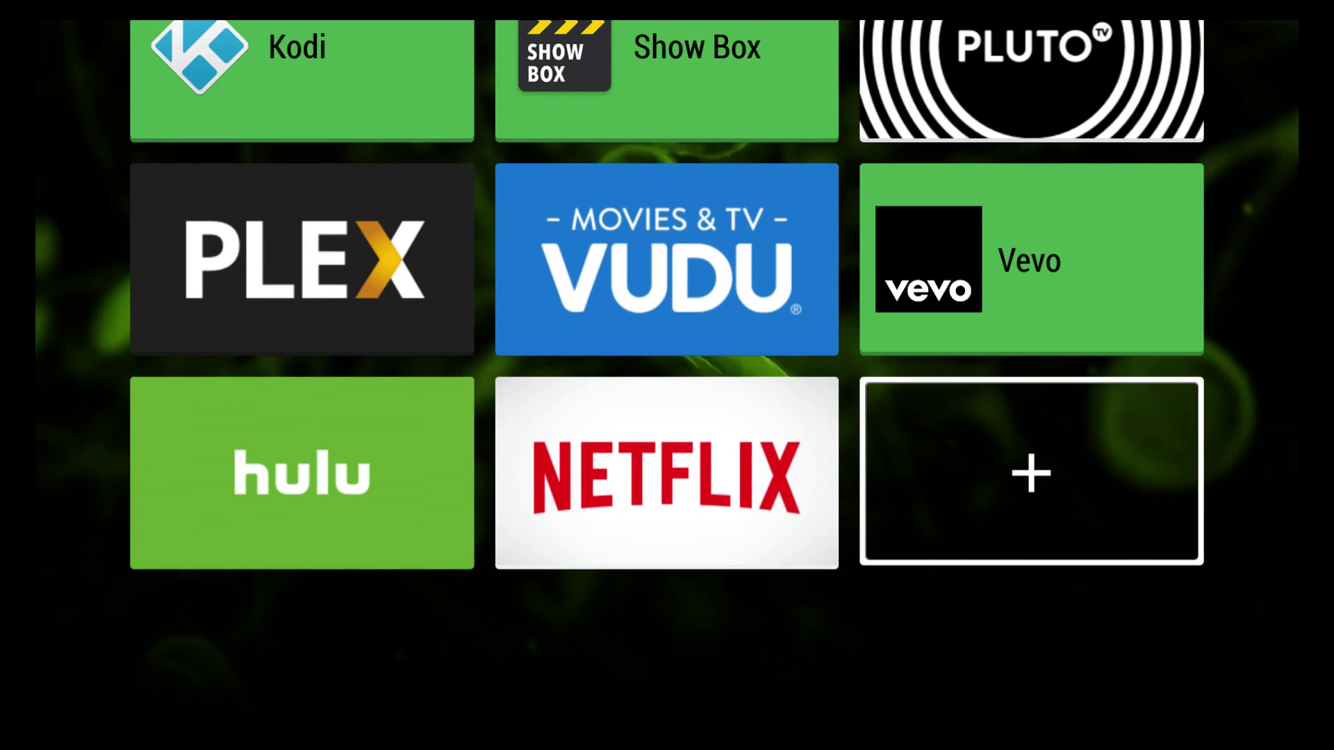
key("Return")
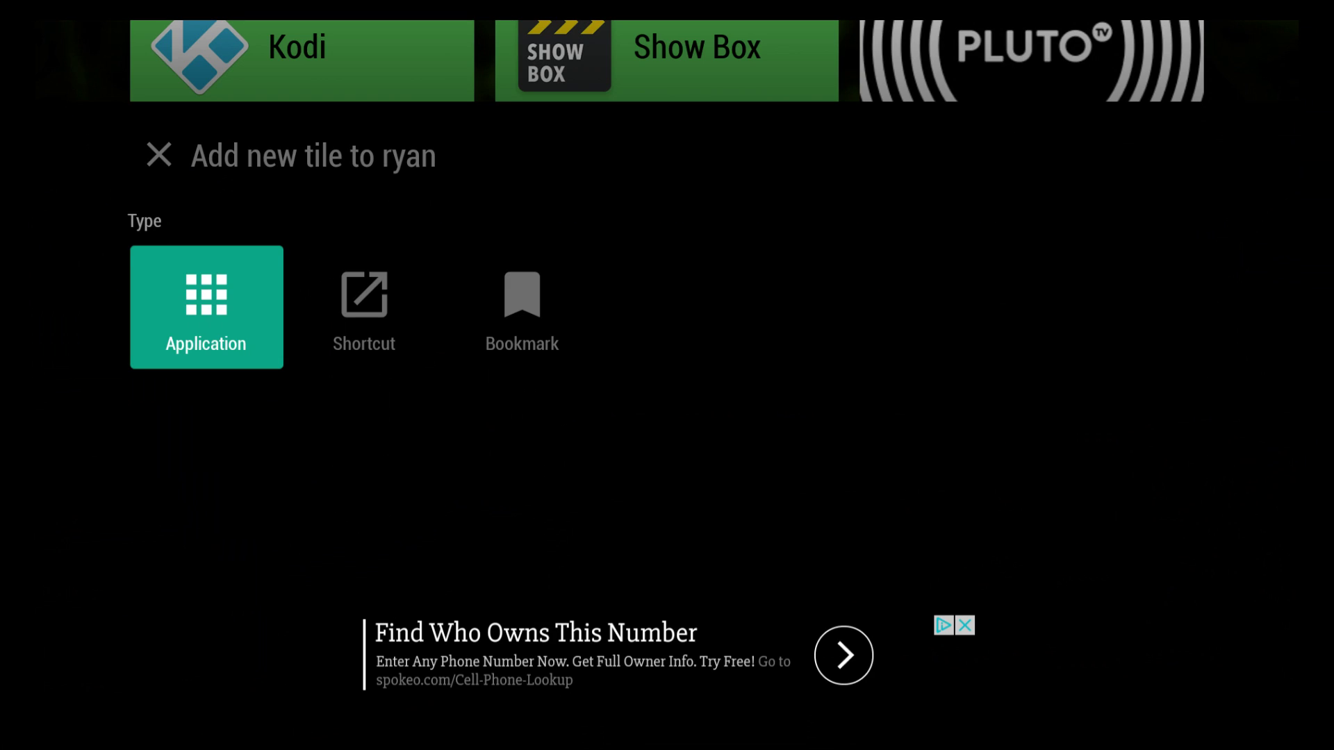
key("Down")
key("Right")
key("Right")
key("Right")
key("Left")
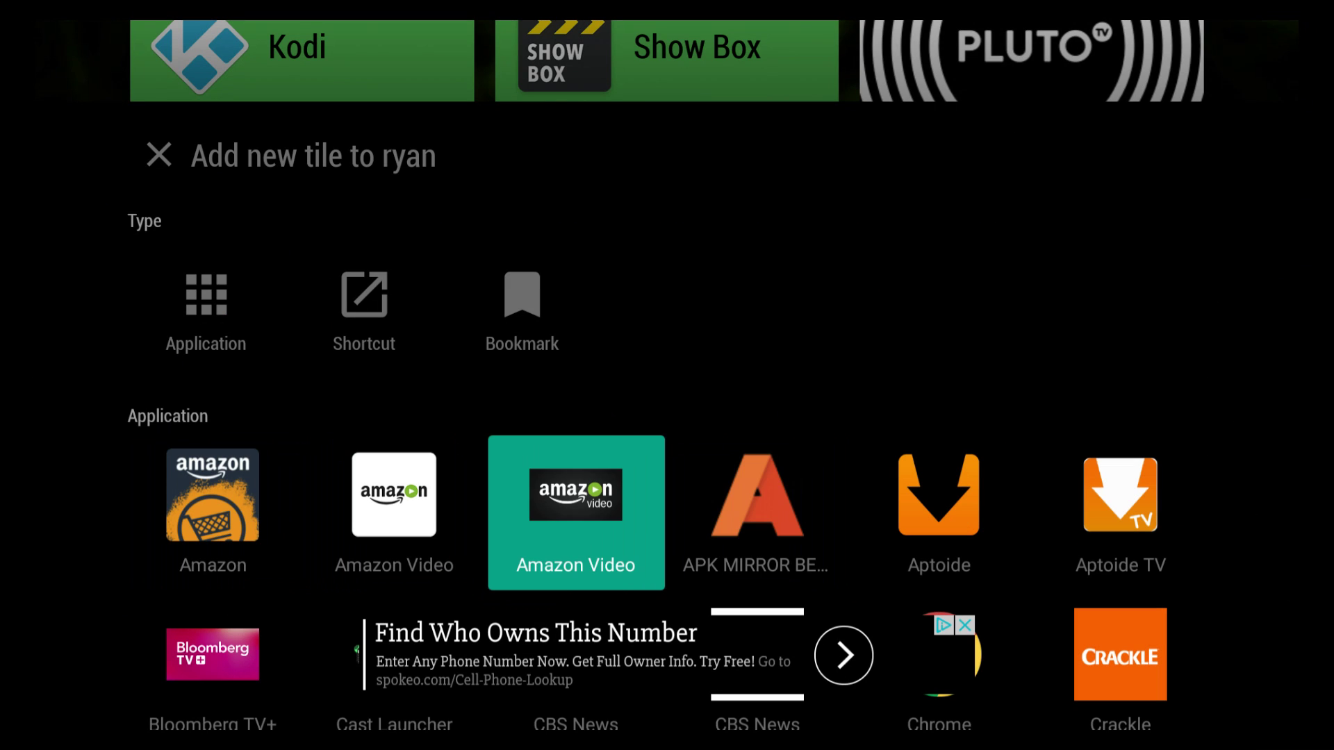
key("Return")
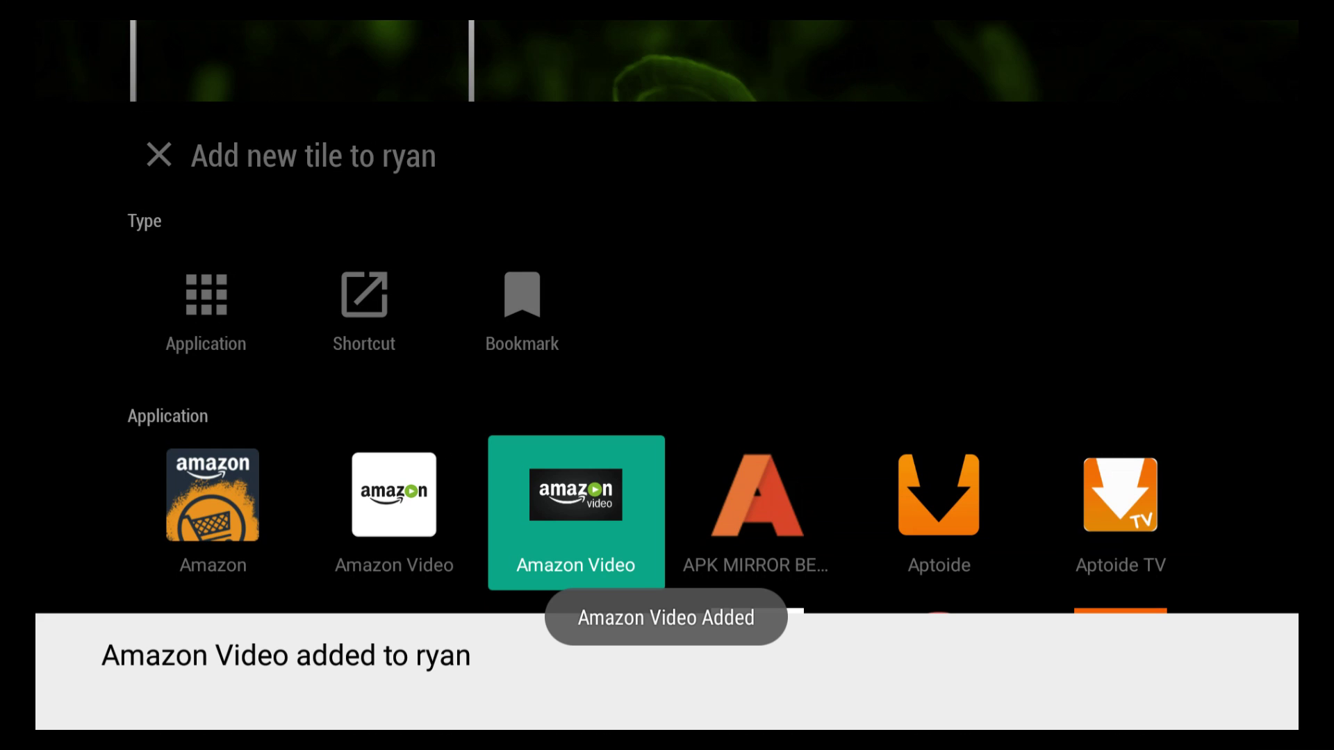
key("Escape")
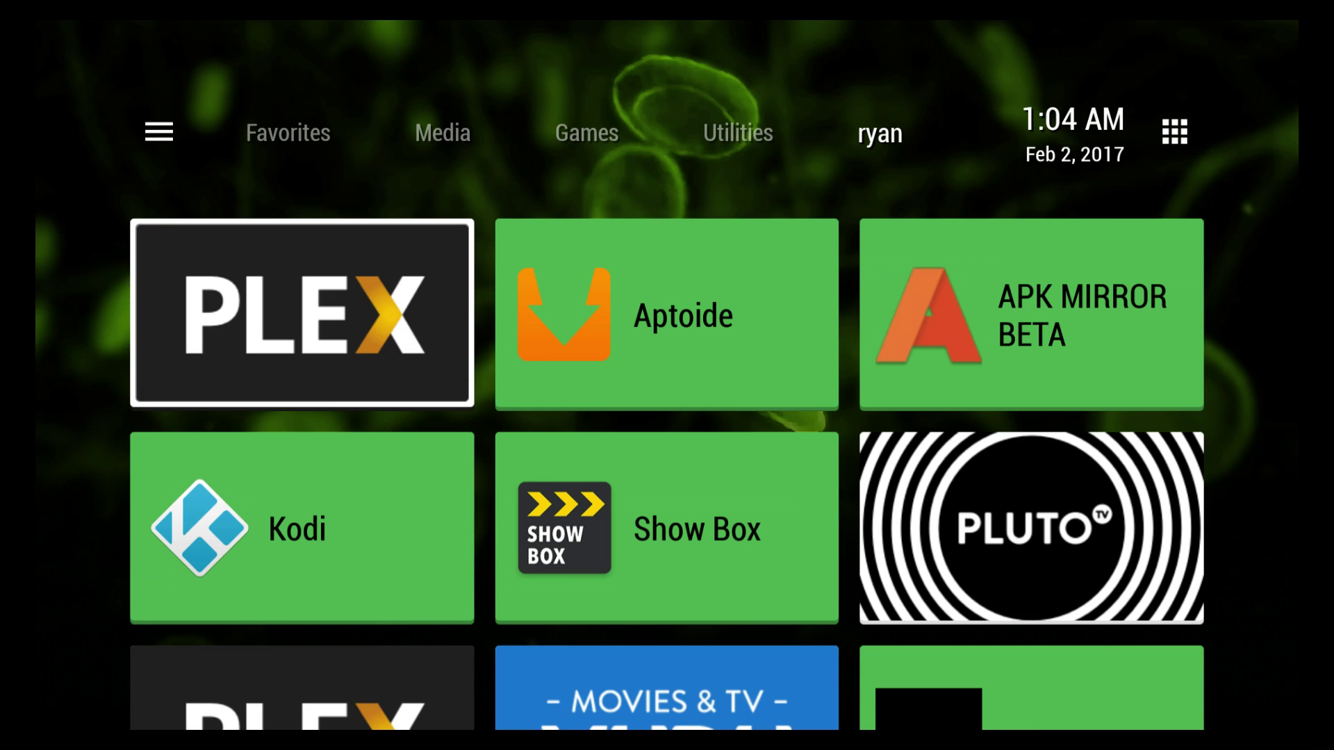
- Look through the personalized section's tiles down to Hulu, Netflix and Amazon Video and back up to the first row
key("Down")
key("Down")
key("Down")
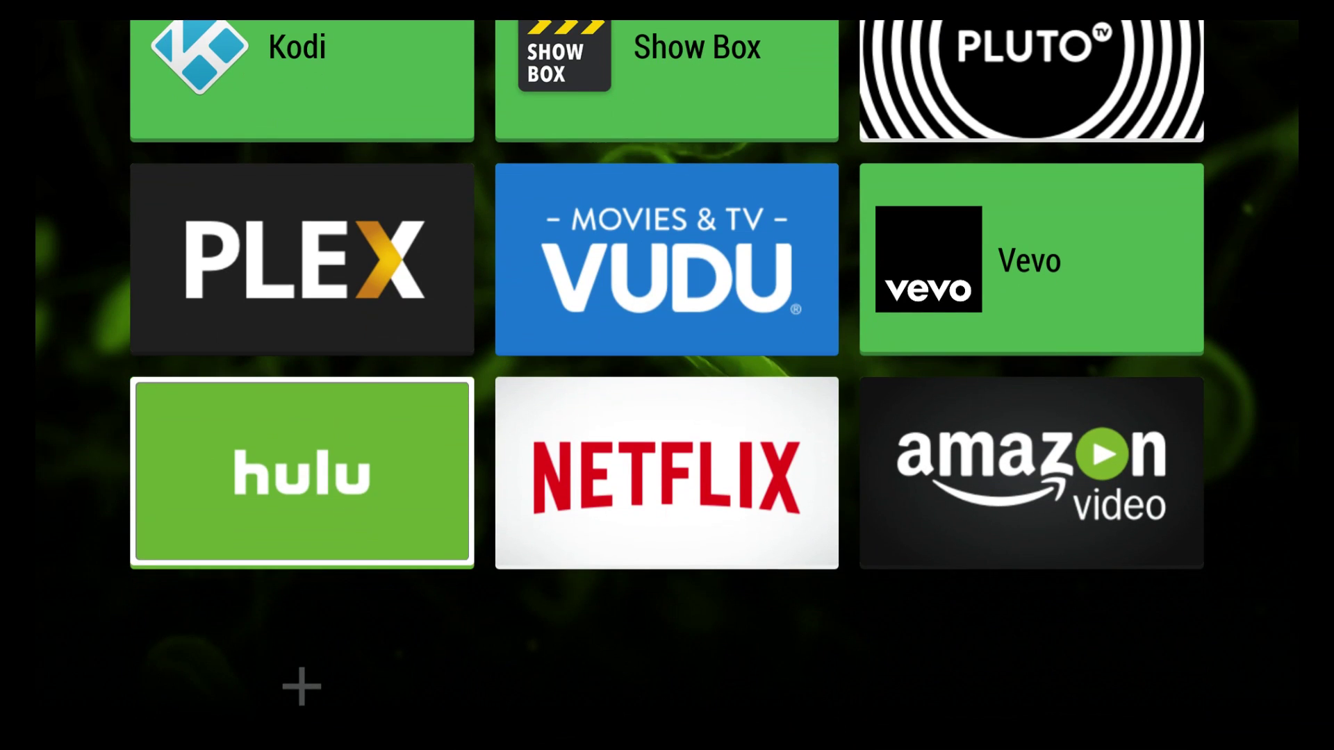
key("Right")
key("Right")
key("Left")
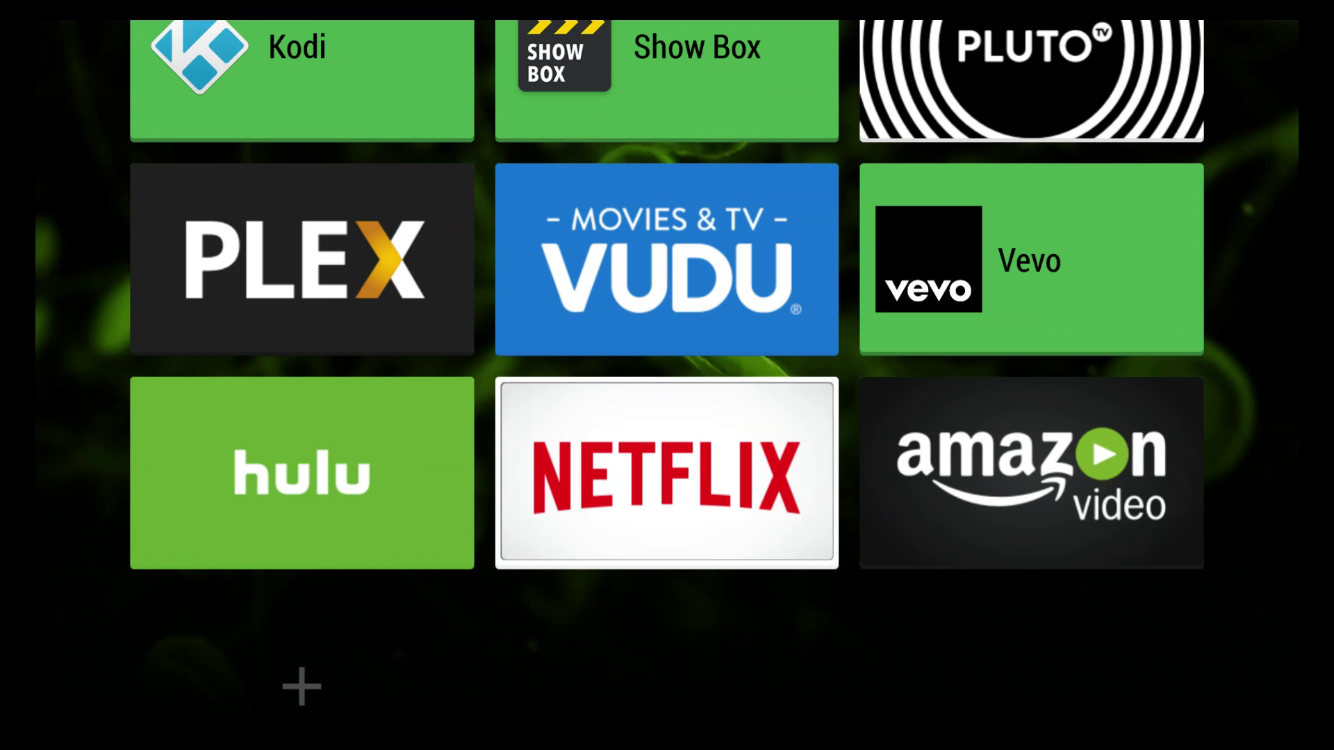
key("Up")
key("Up")
key("Up")
key("Left")
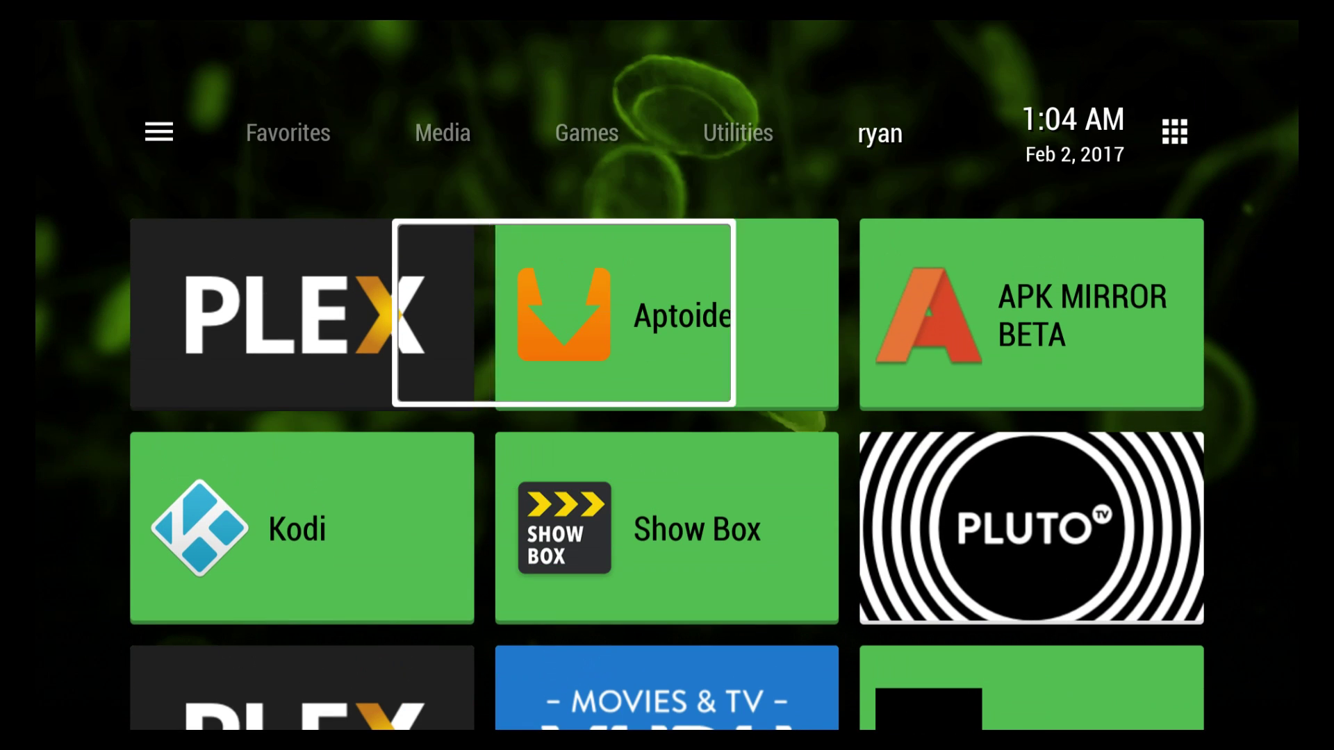
key("Down")
key("Down")
key("Down")
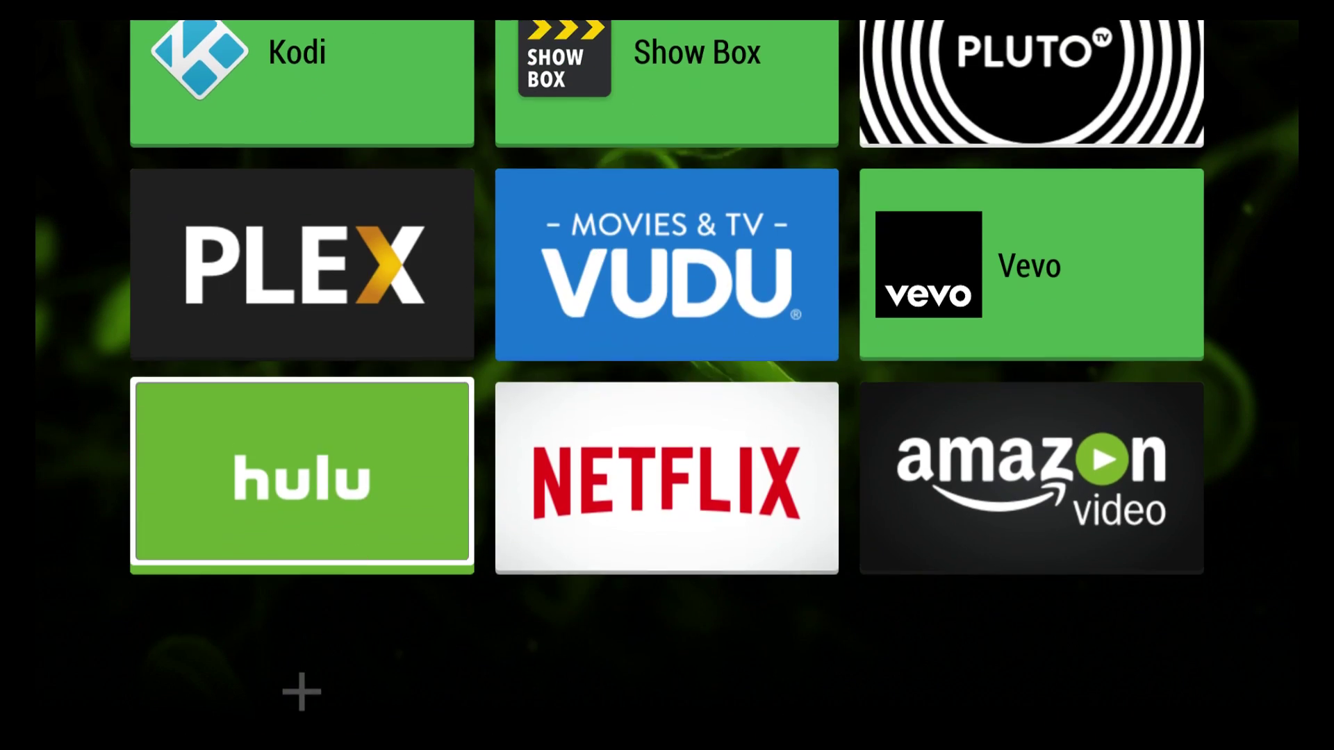
key("Right")
key("Right")
key("Up")
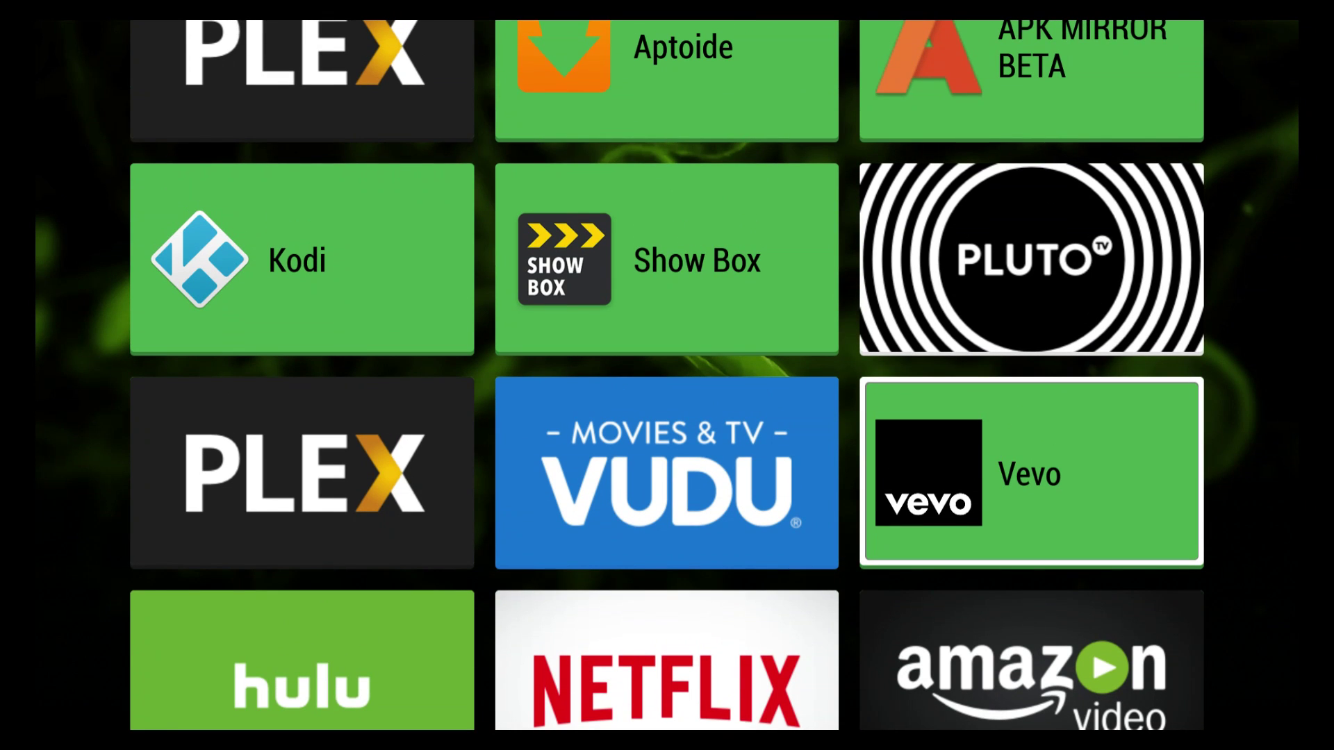
key("Up")
key("Up")
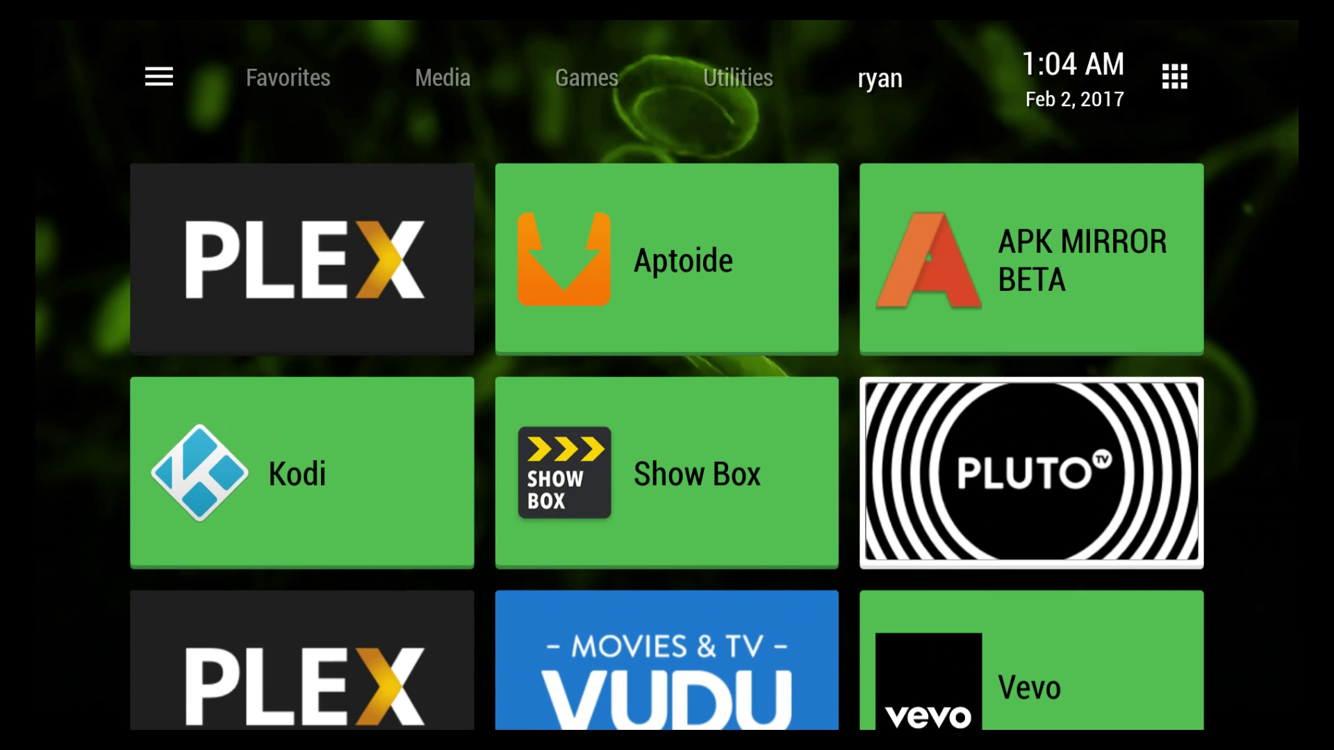
key("Left")
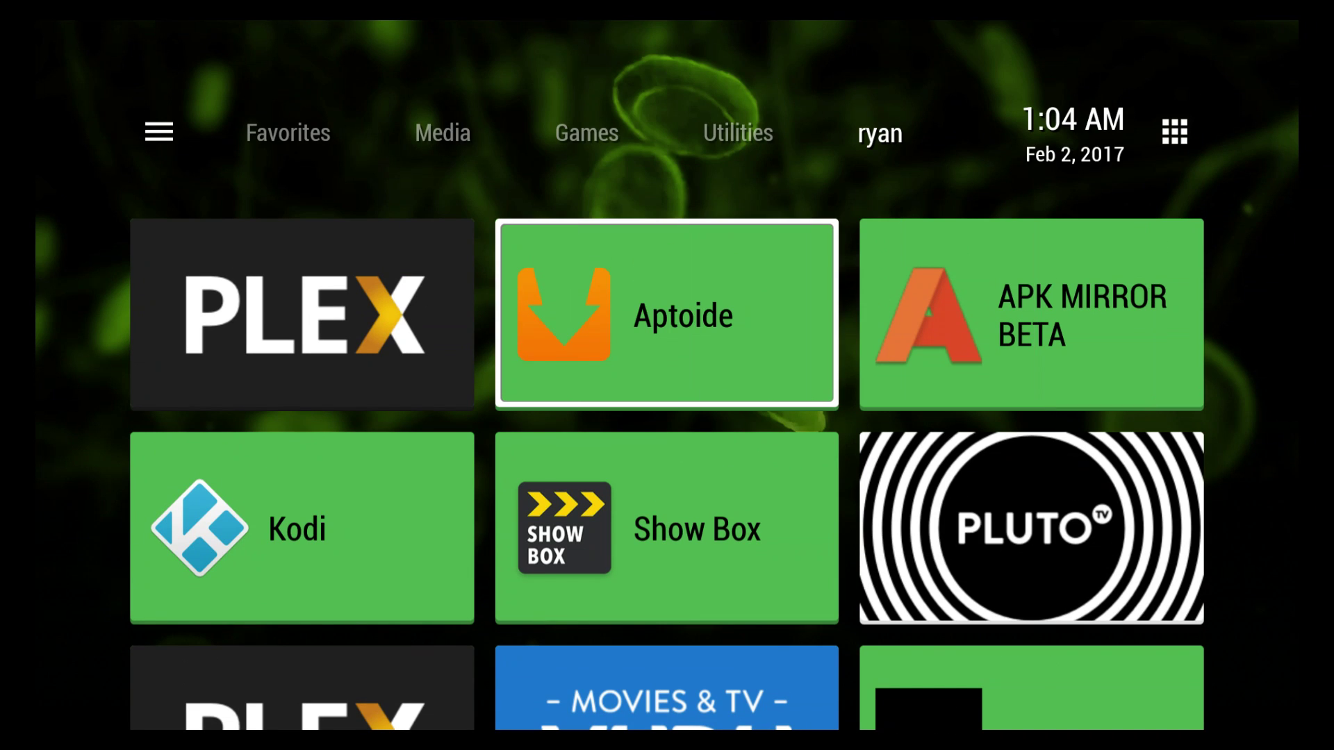
key("Left")
key("Right")
key("Right")
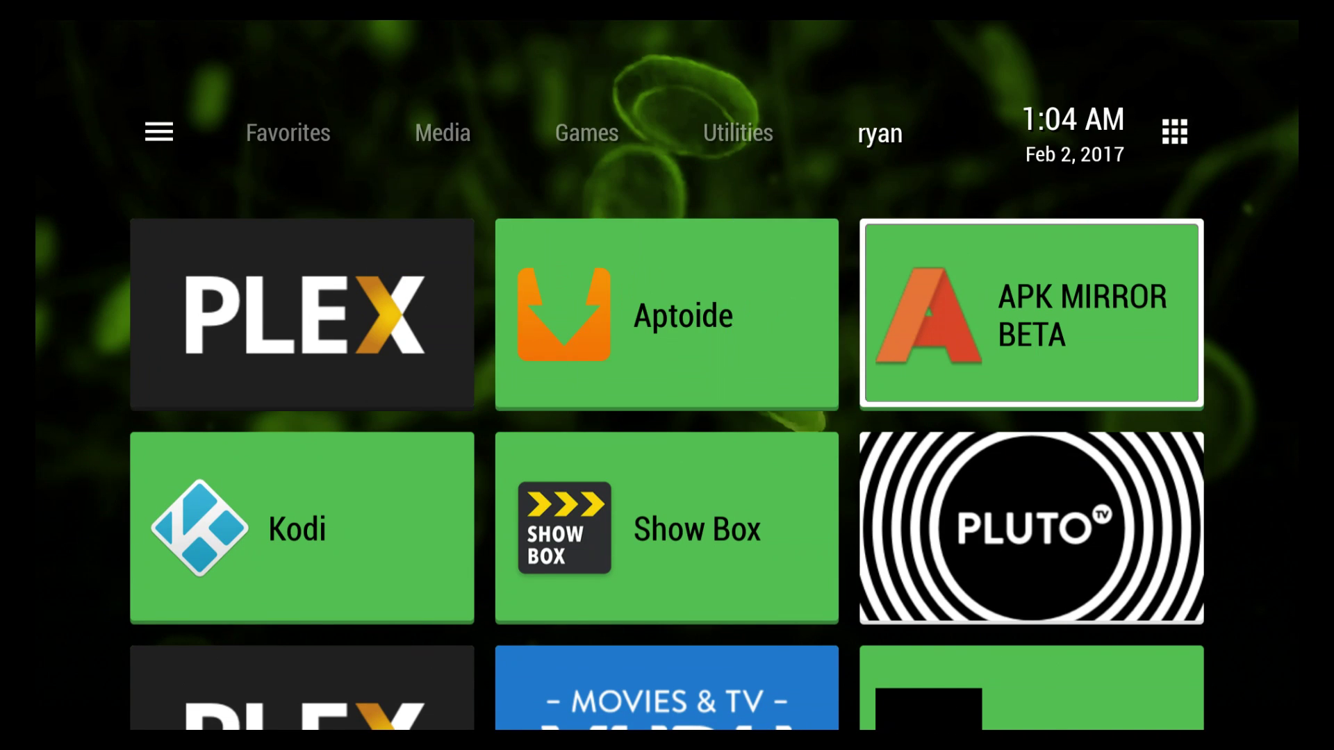
- Remove the duplicate Plex tile beside VUDU in the third row of the personalized section
key("Down")
key("Down")
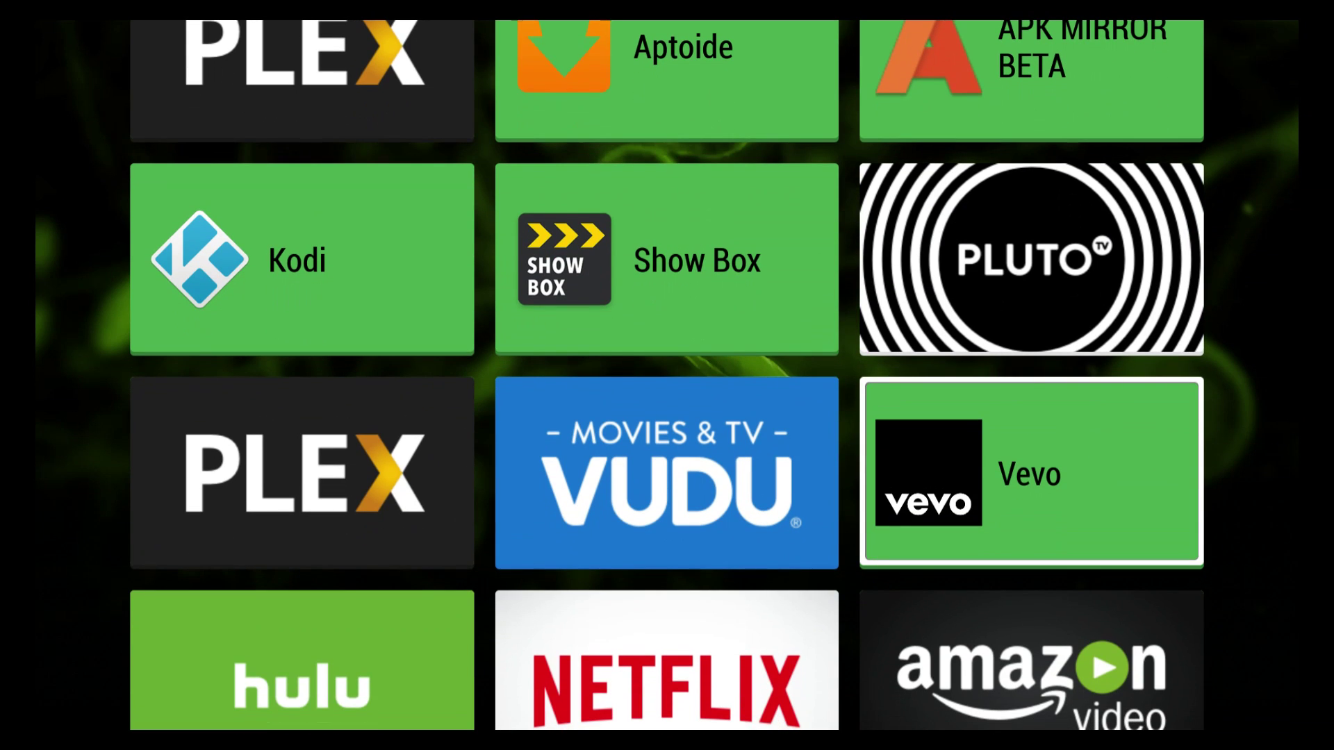
key("Left")
key("Left")
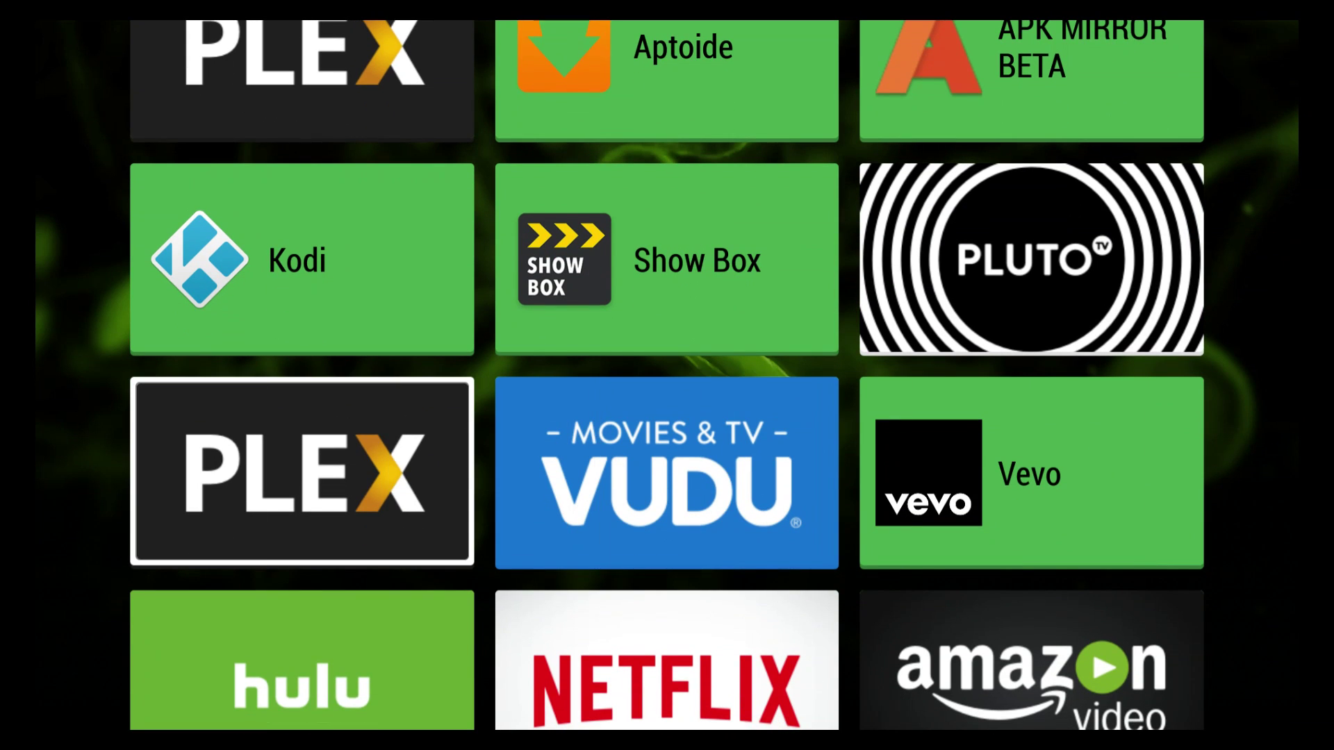
key("Return")
key("Down")
key("Right")
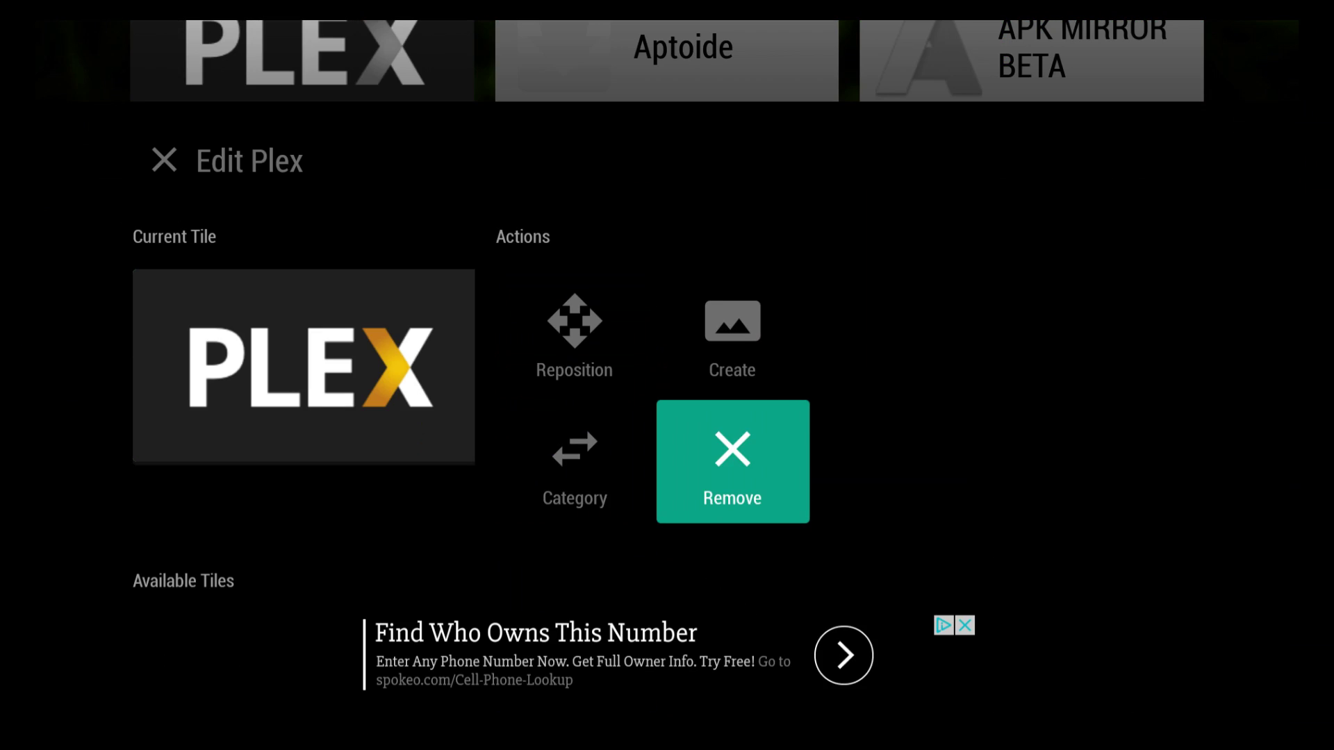
key("Return")
- Review the rearranged tiles of the personalized section from Aptoide in the first row down to Amazon Video
key("Down")
key("Down")
key("Down")
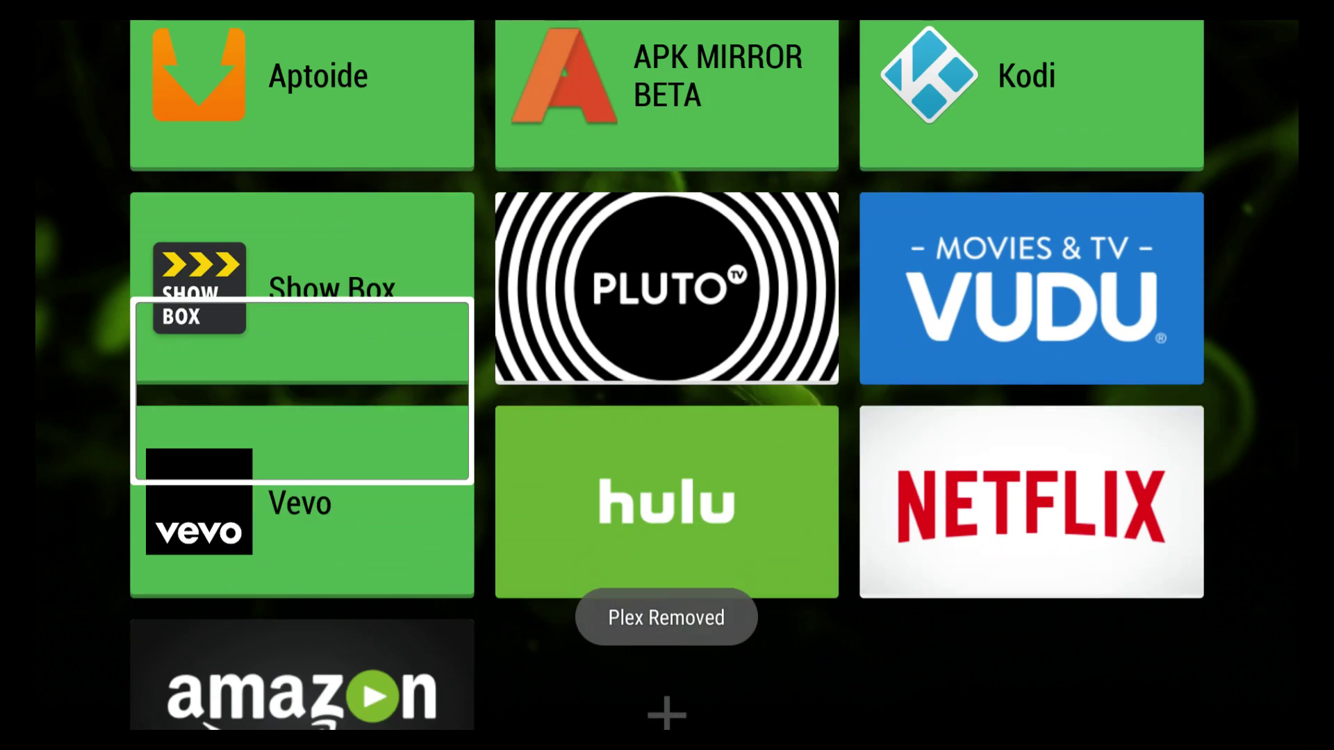
key("Up")
key("Up")
key("Up")
key("Right")
key("Right")
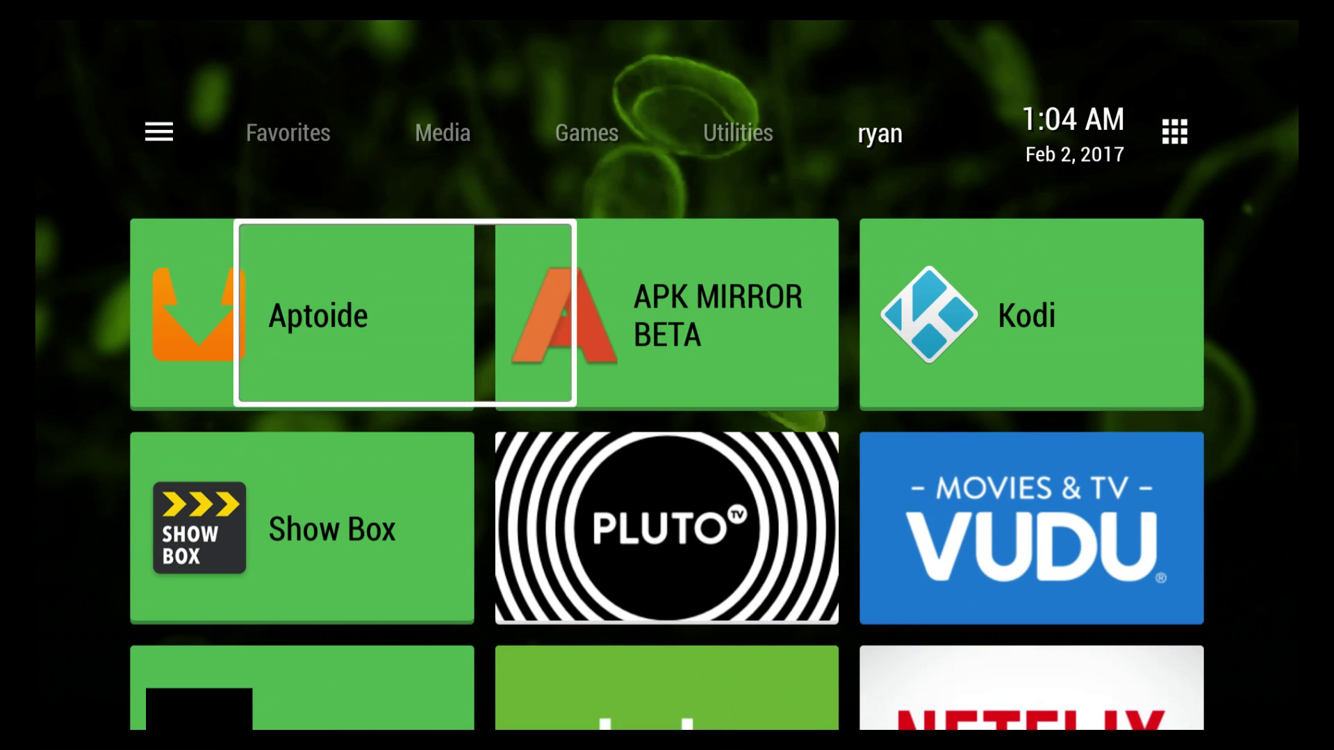
key("Left")
key("Down")
key("Down")
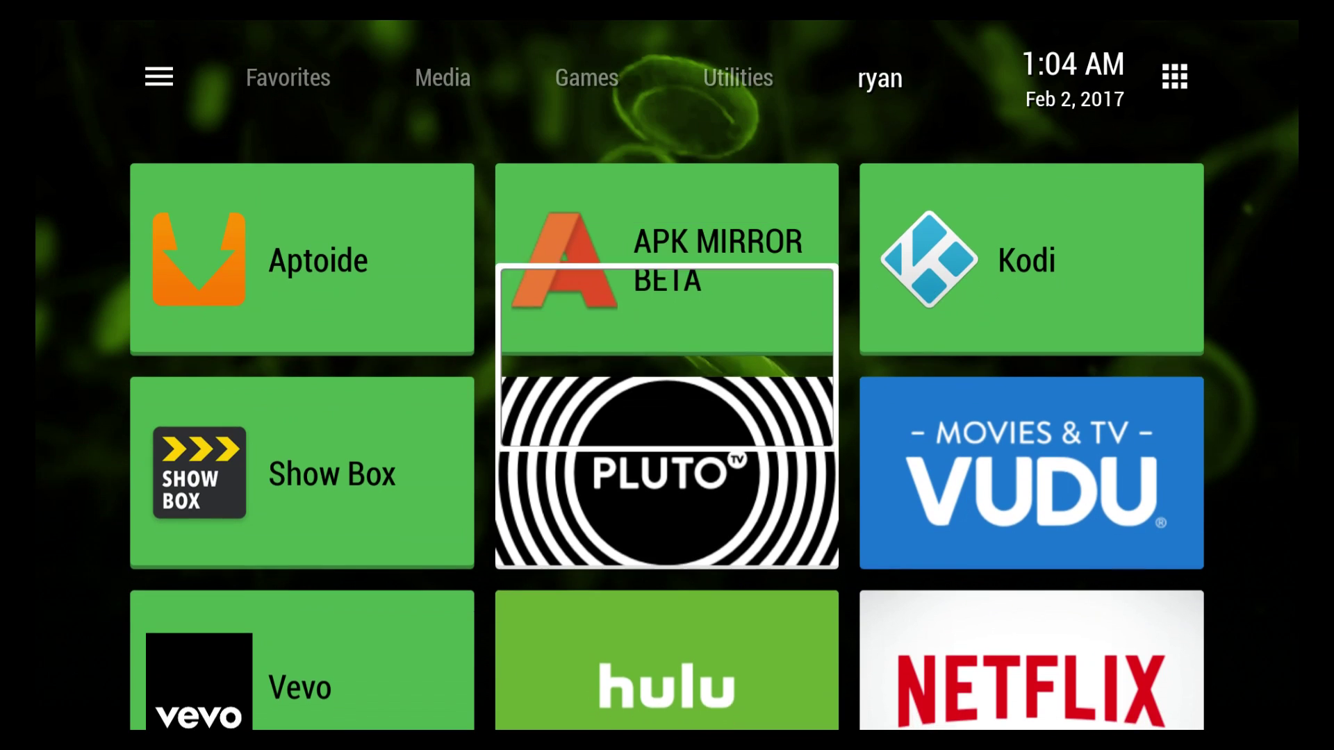
key("Up")
key("Up")
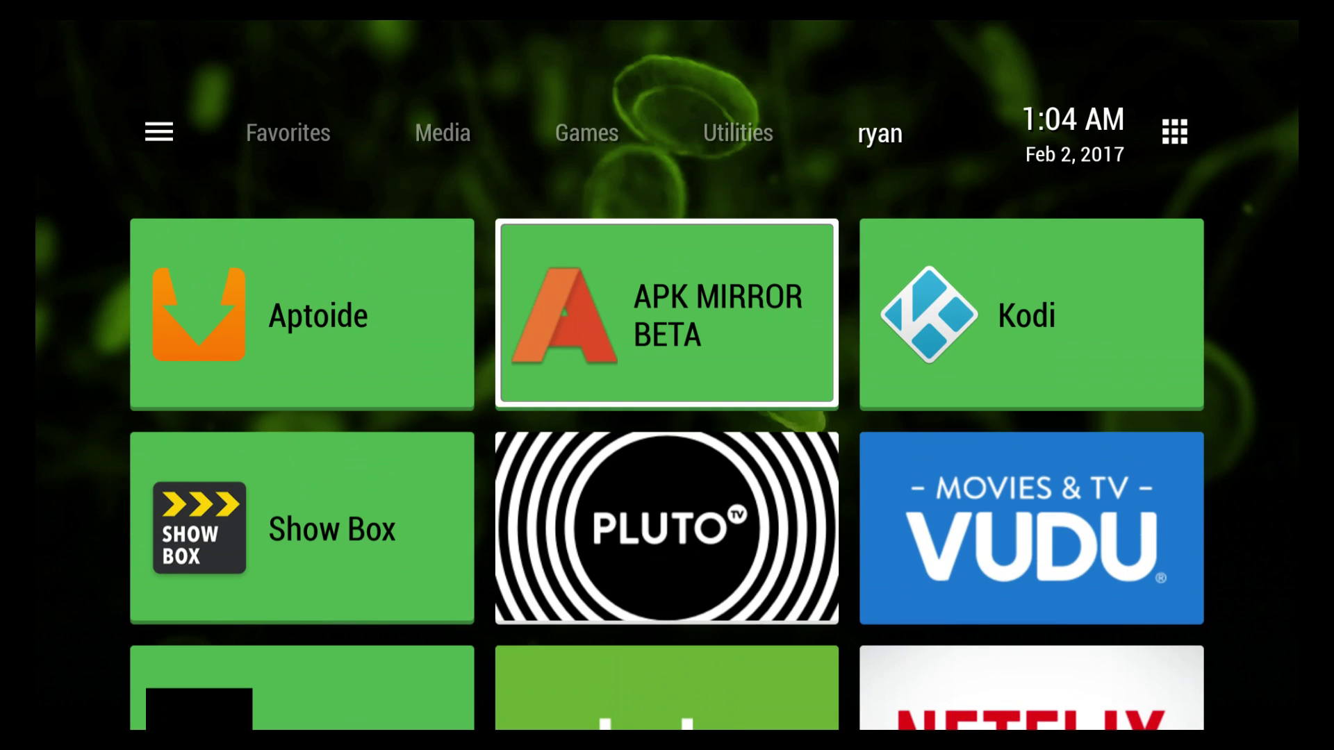
key("Down")
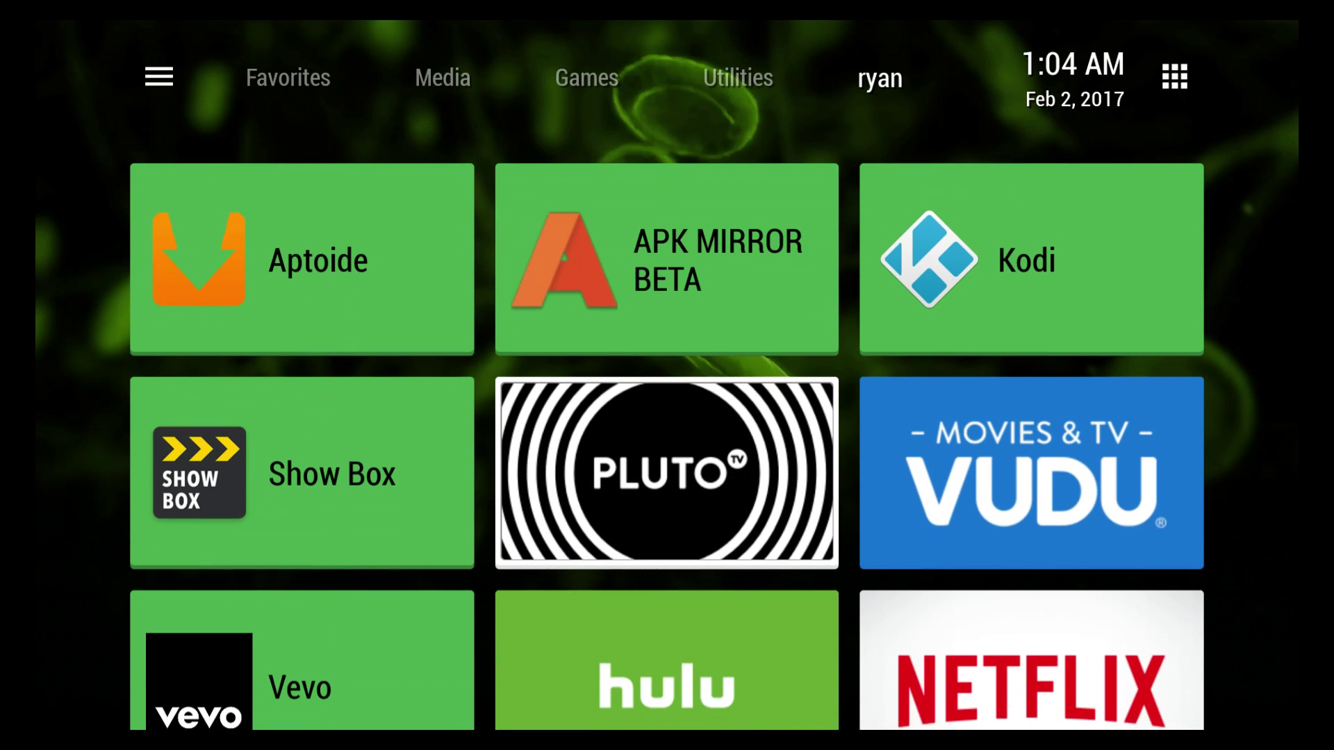
key("Down")
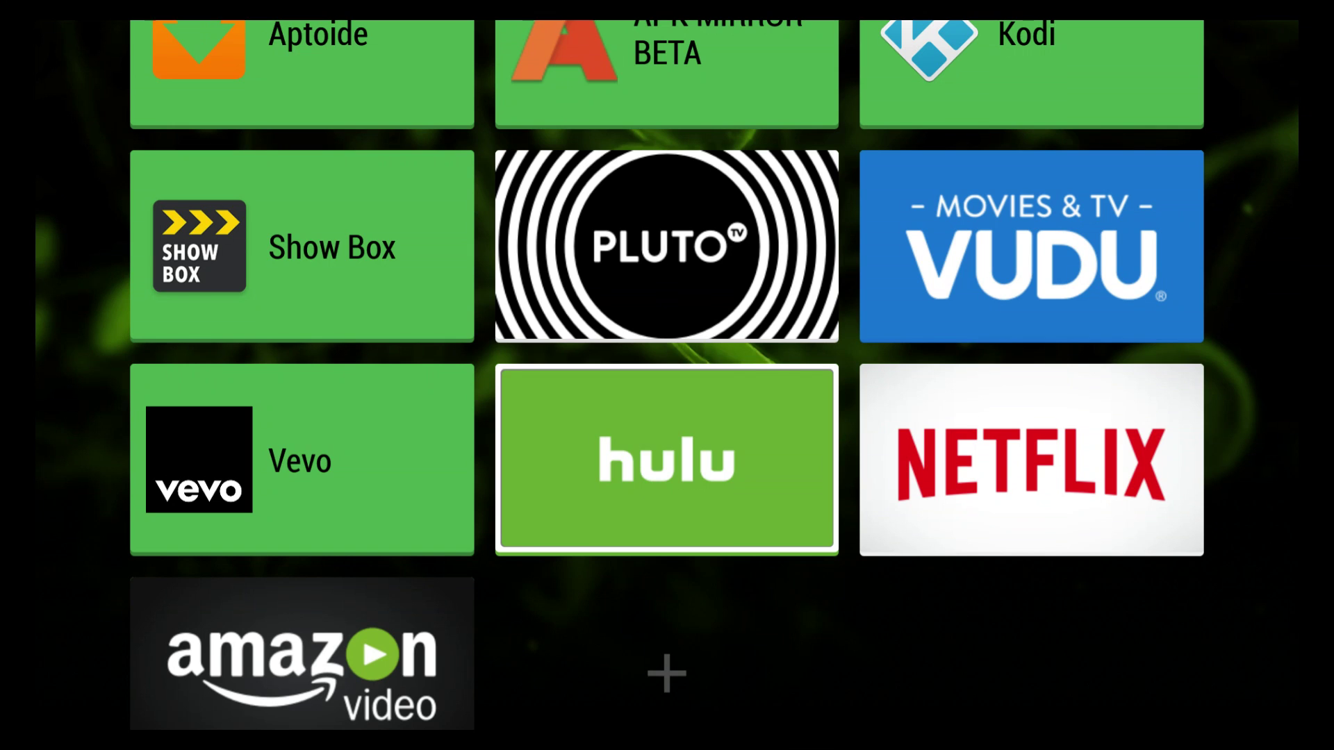
key("Up")
key("Up")
- Look across the category names from the personalized section to Favorites and return to the Aptoide tile
key("Up")
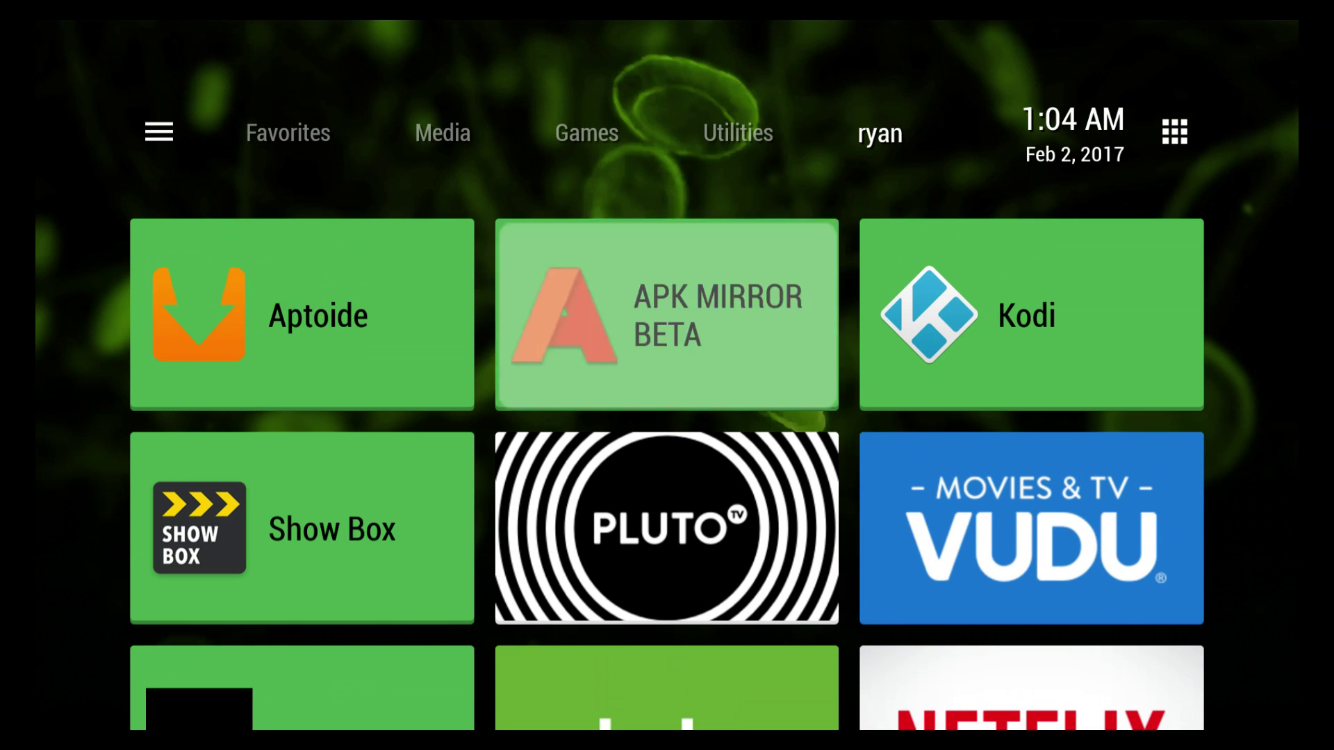
key("Left")
key("Left")
key("Left")
key("Left")
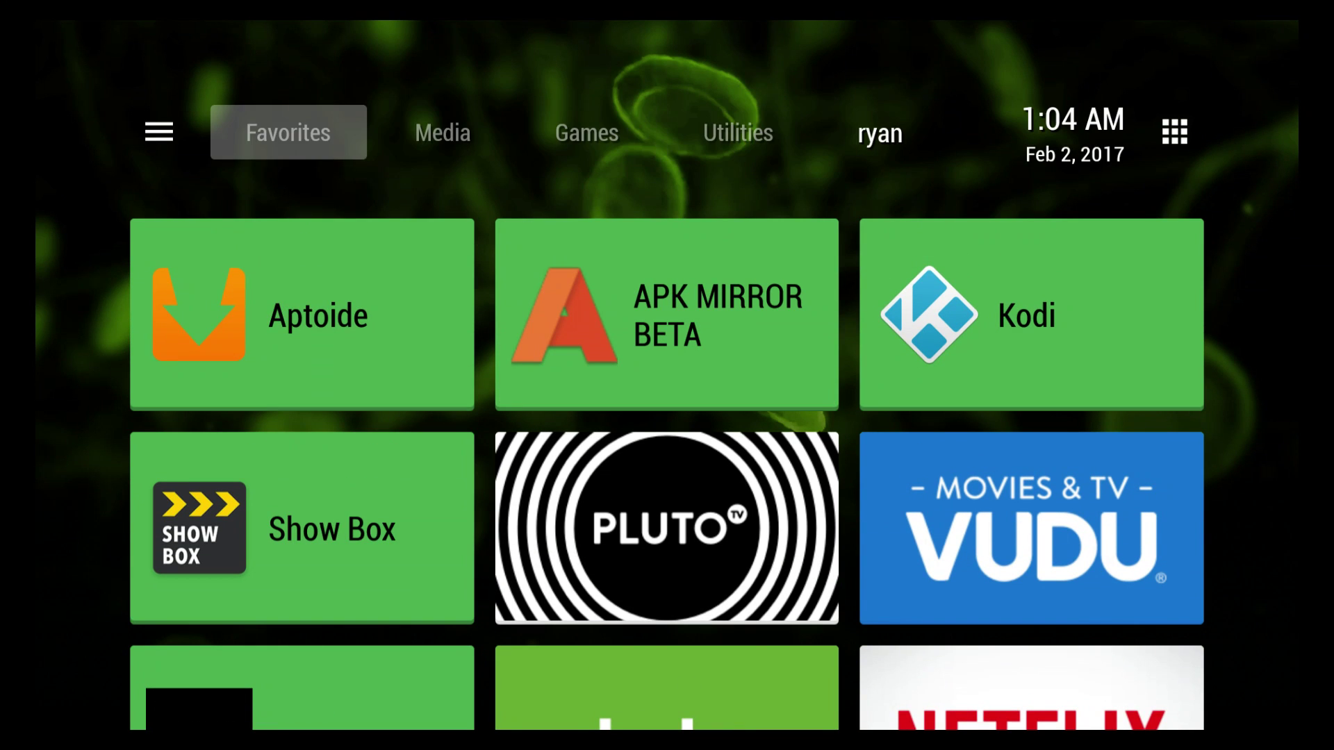
key("Right")
key("Right")
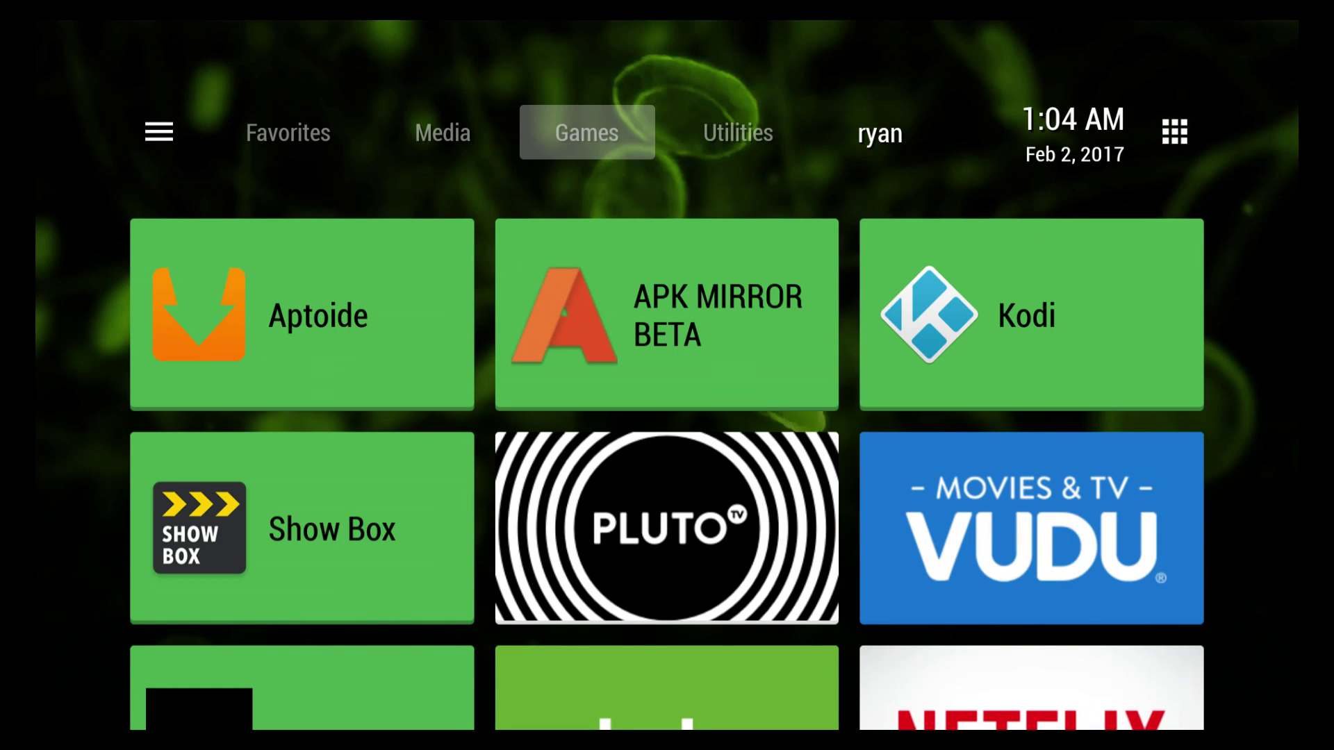
key("Right")
key("Right")
key("Left")
key("Left")
key("Left")
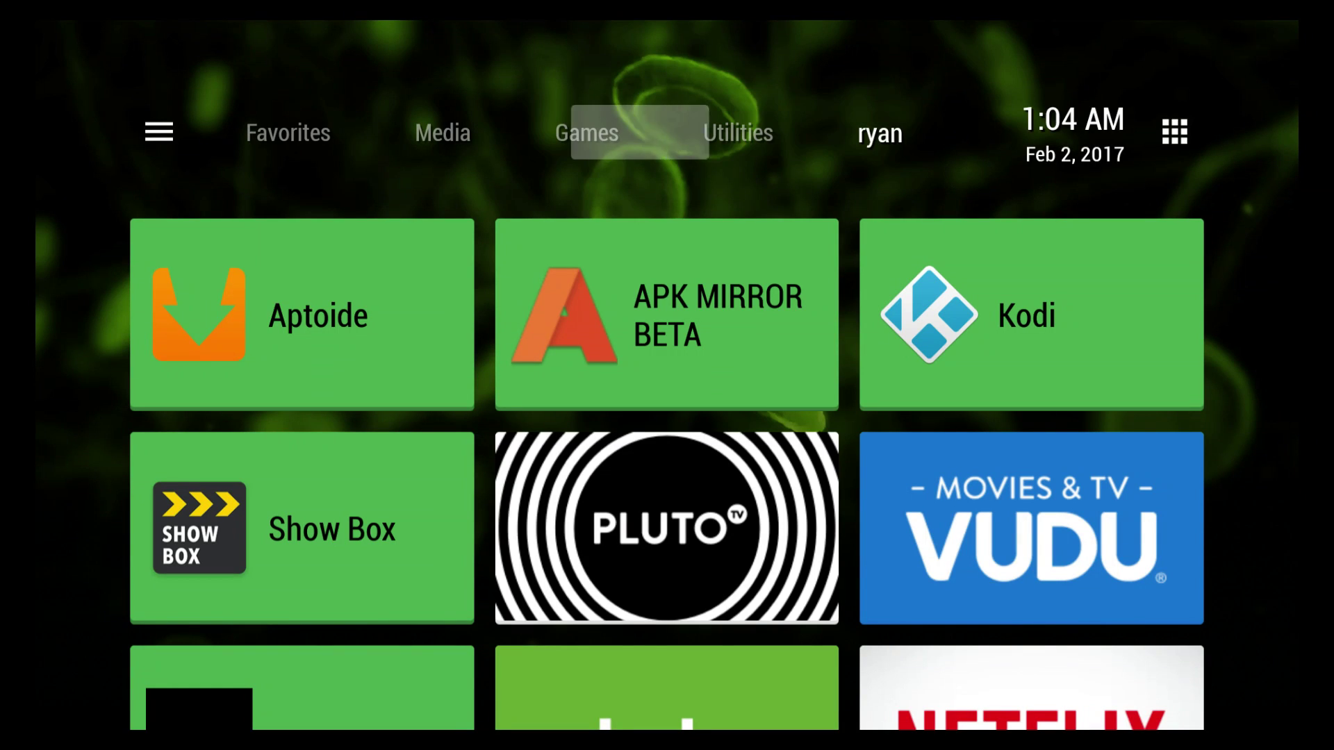
key("Left")
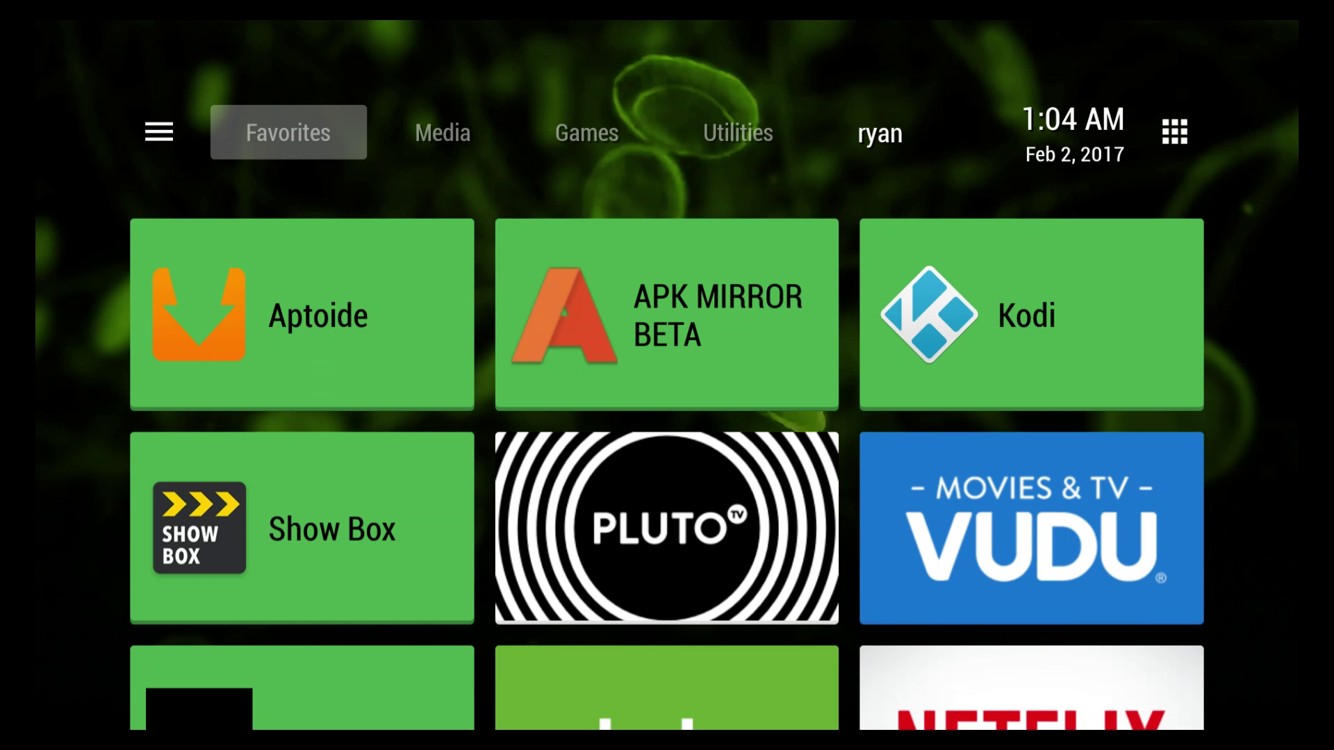
key("Down")
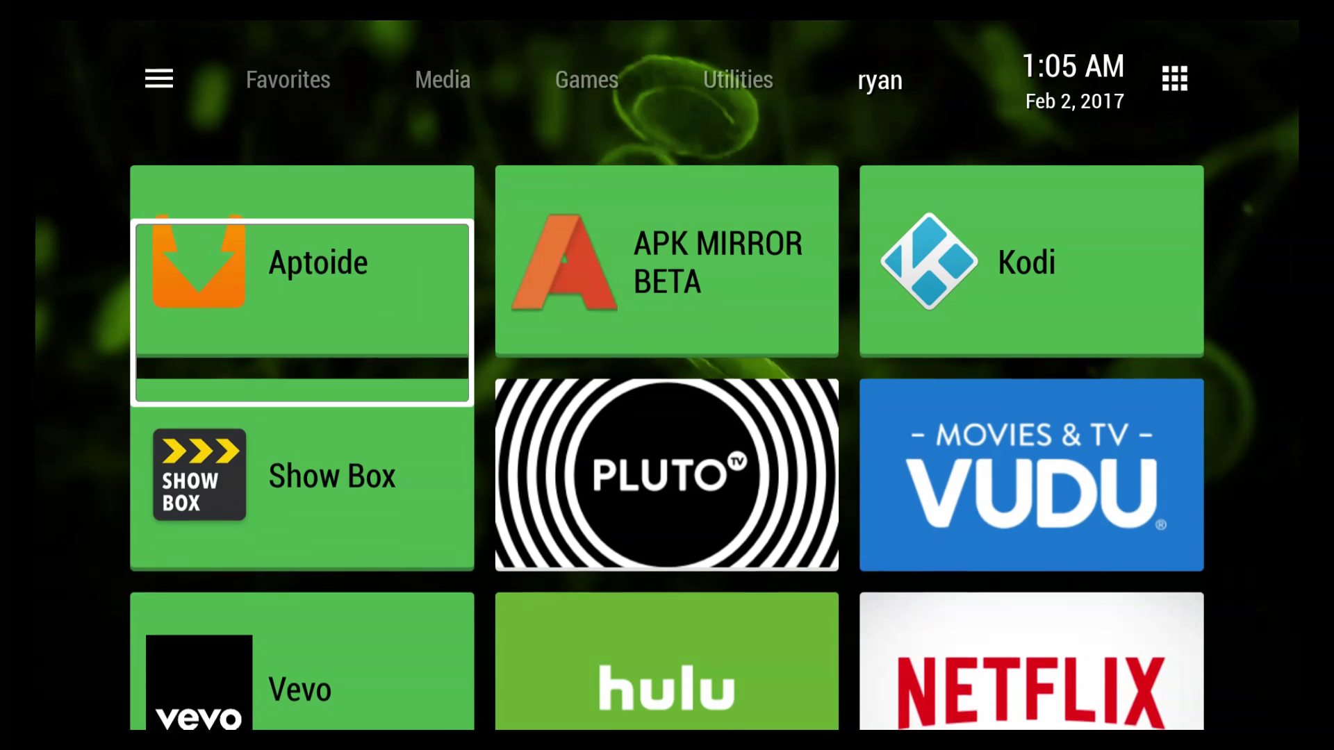
key("Down")
key("Up")
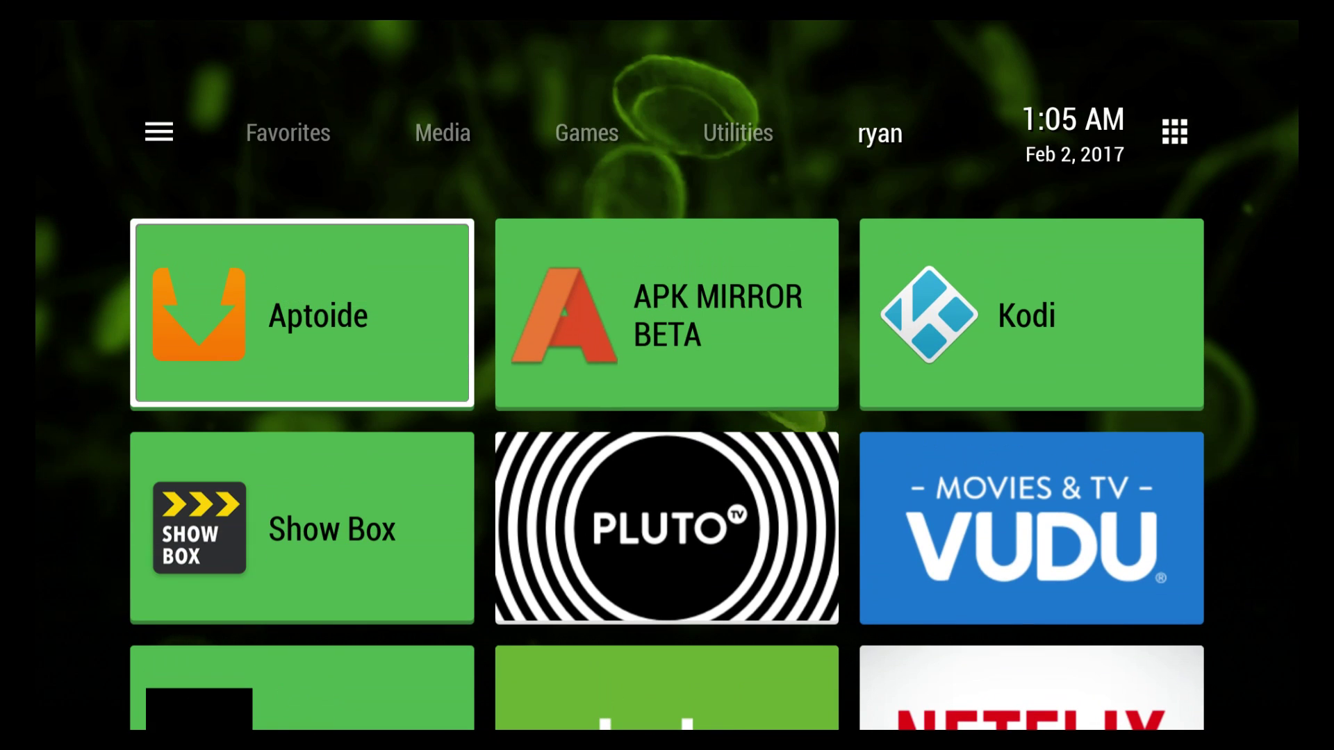
key("Right")
key("Left")
key("Right")
key("Left")
key("Right")
key("Left")
- Replace the Aptoide tile's artwork with the available orange design named "a" that shows a large white arrow
key("Return")
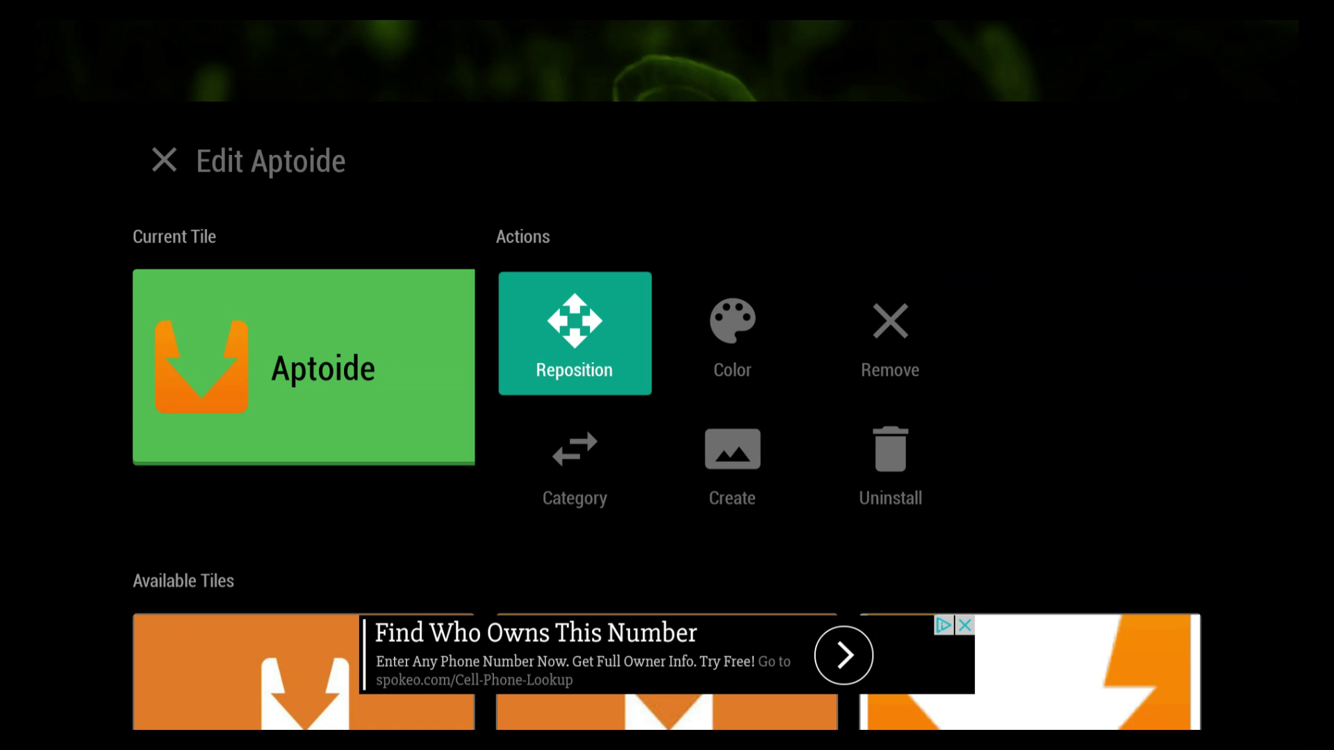
key("Down")
key("Down")
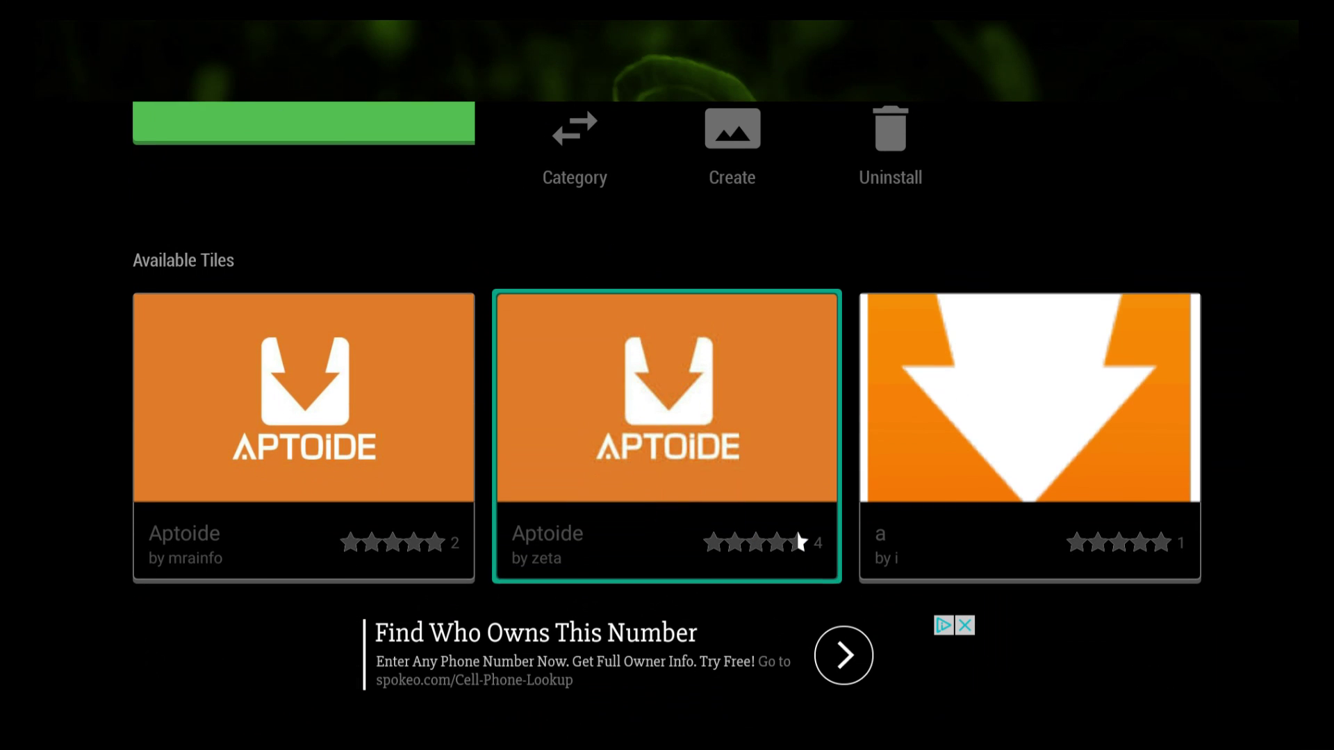
key("Left")
key("Right")
key("Right")
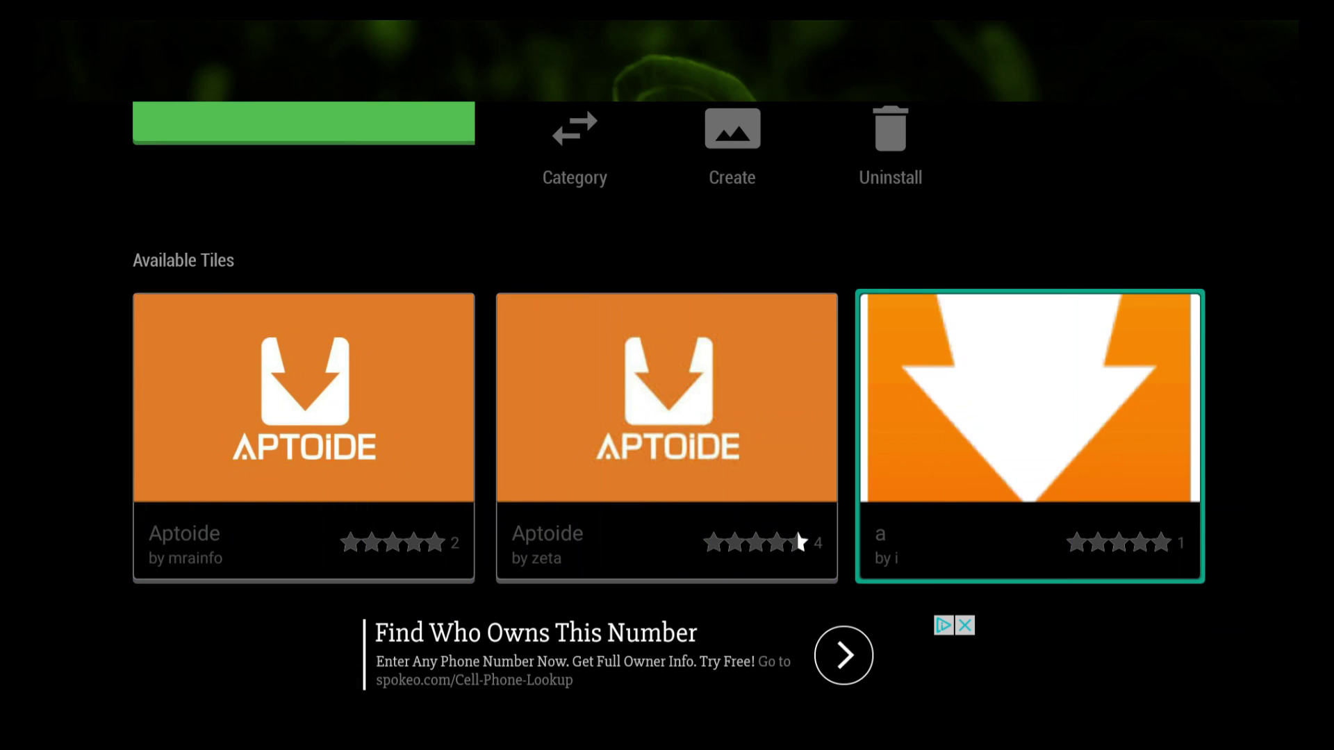
key("Return")
key("Down")
key("Down")
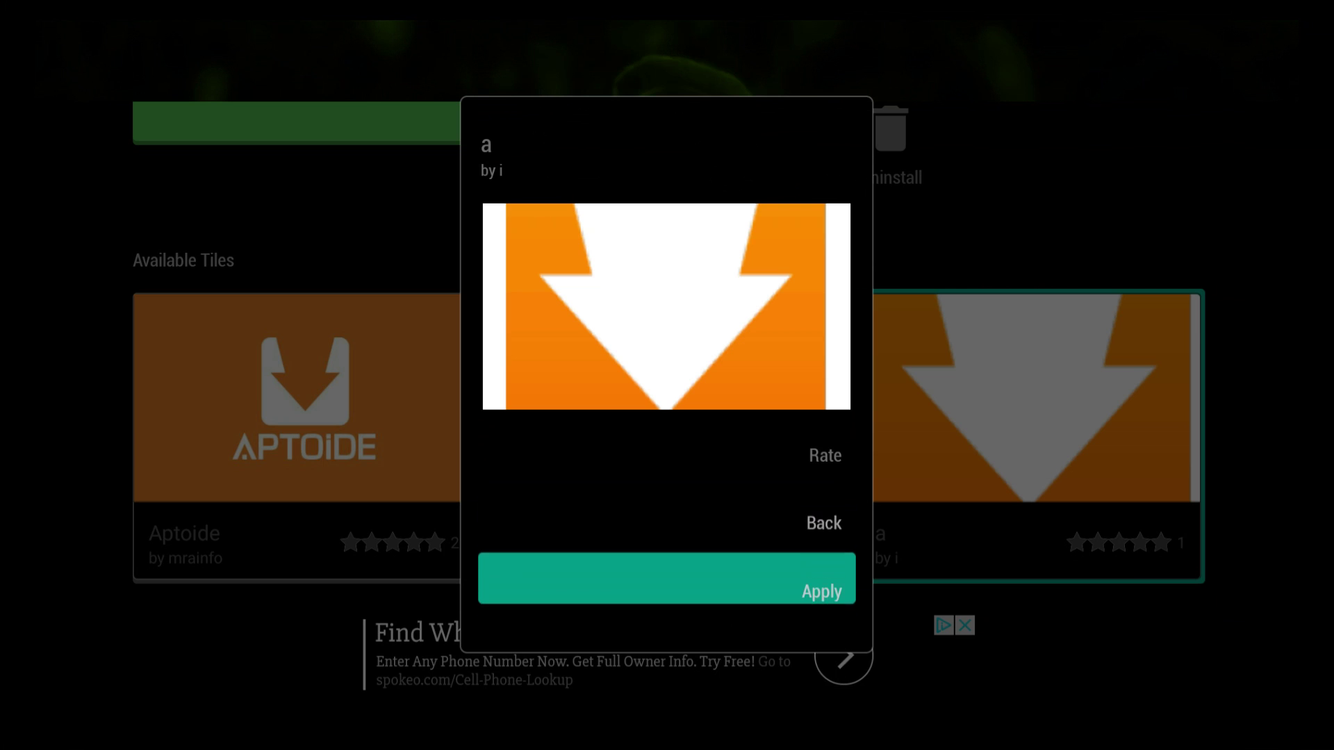
key("Return")
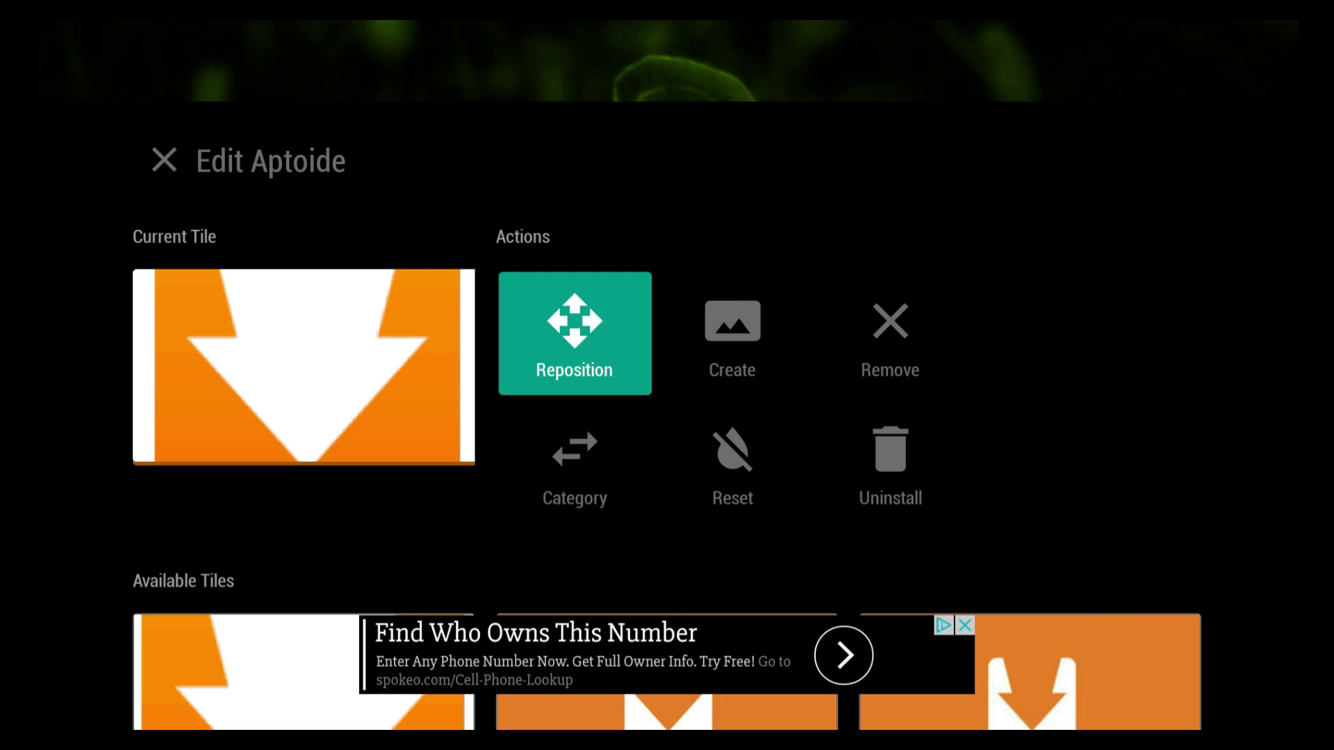
key("Escape")
- Set the APK MIRROR BETA tile's color to black from the Material palette and return to the tiles
key("Right")
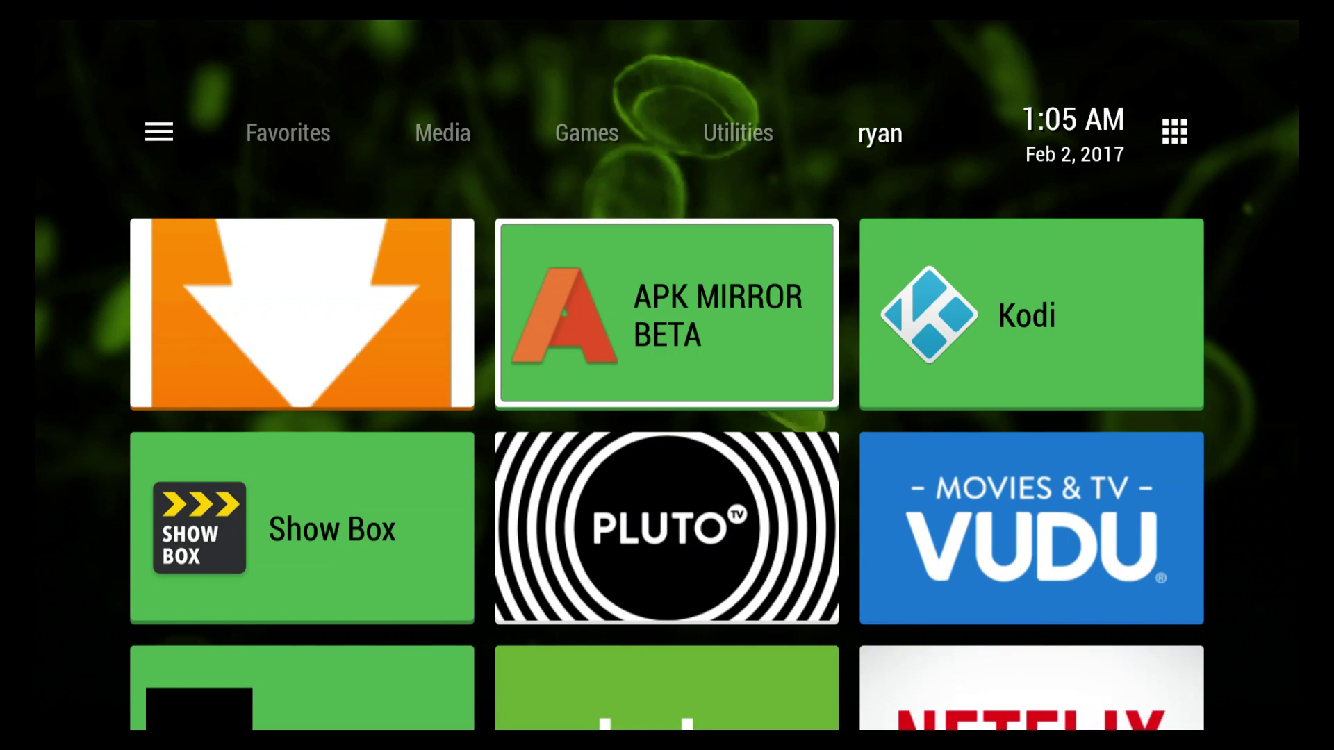
key("Return")
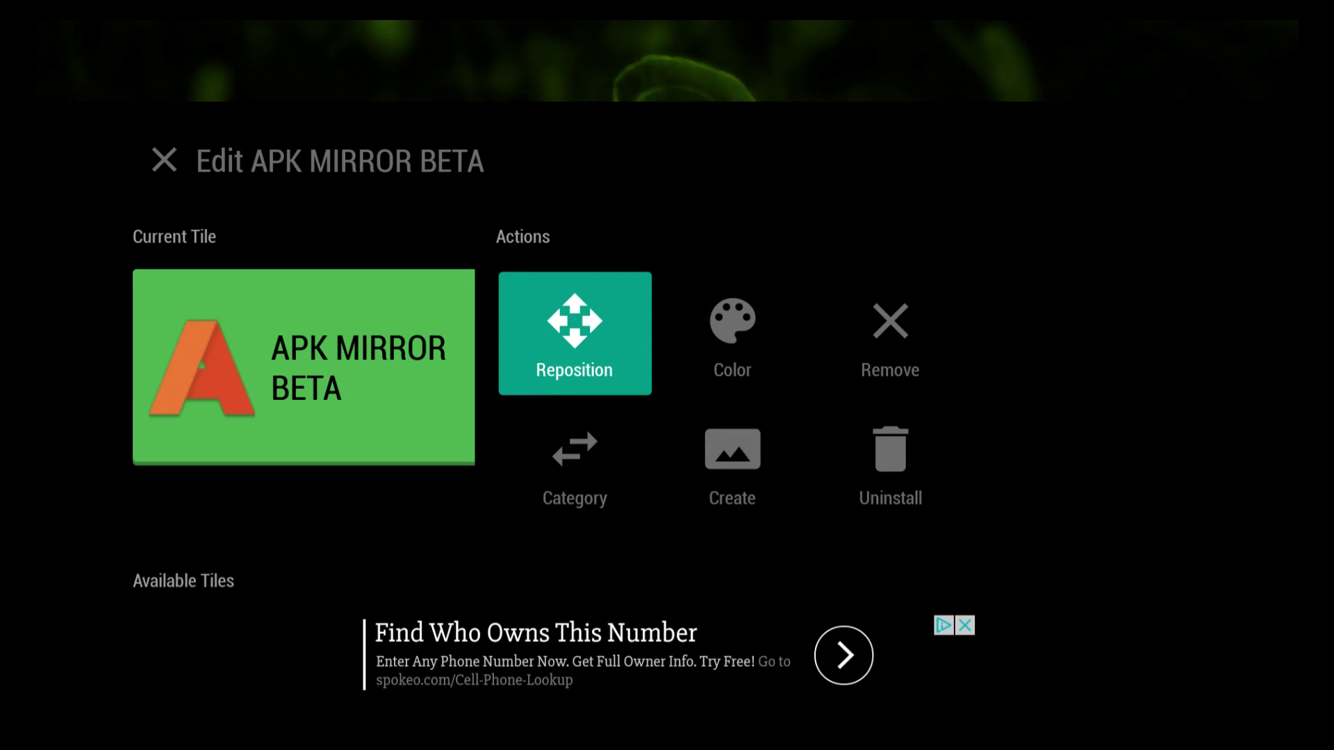
key("Down")
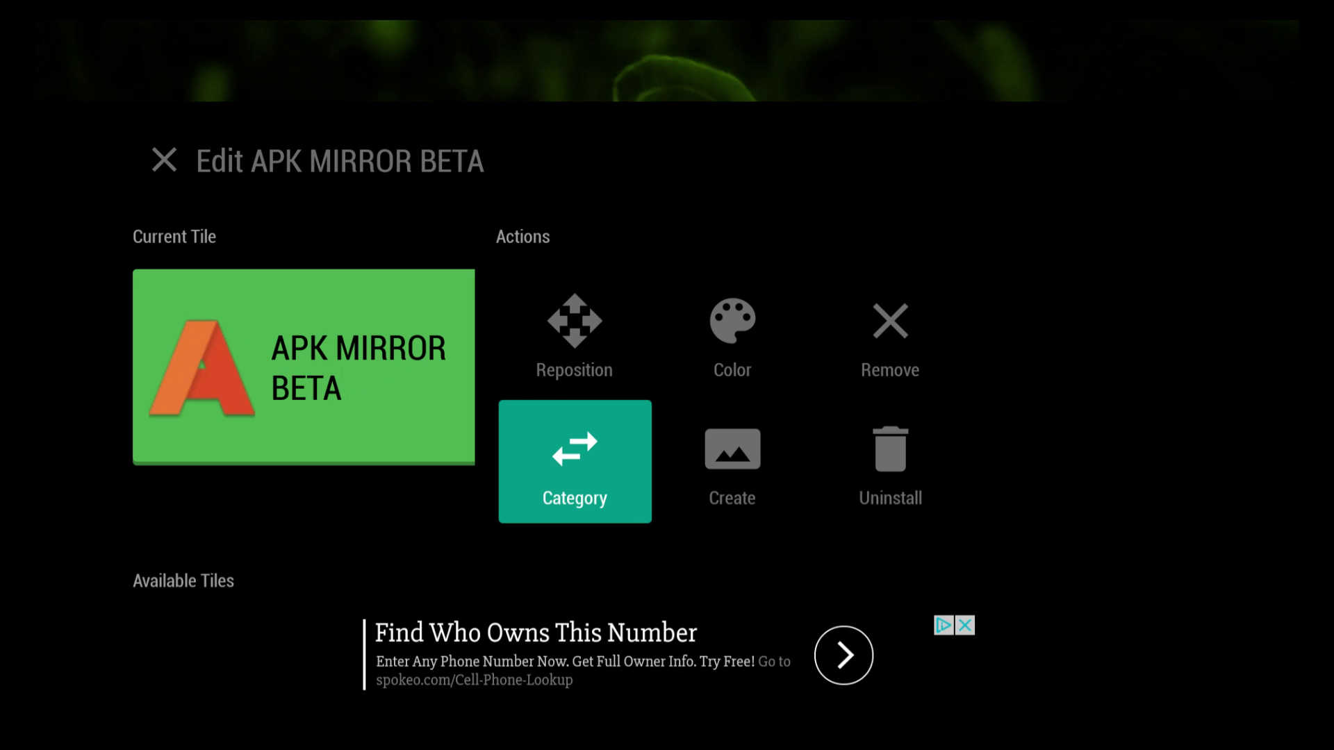
key("Up")
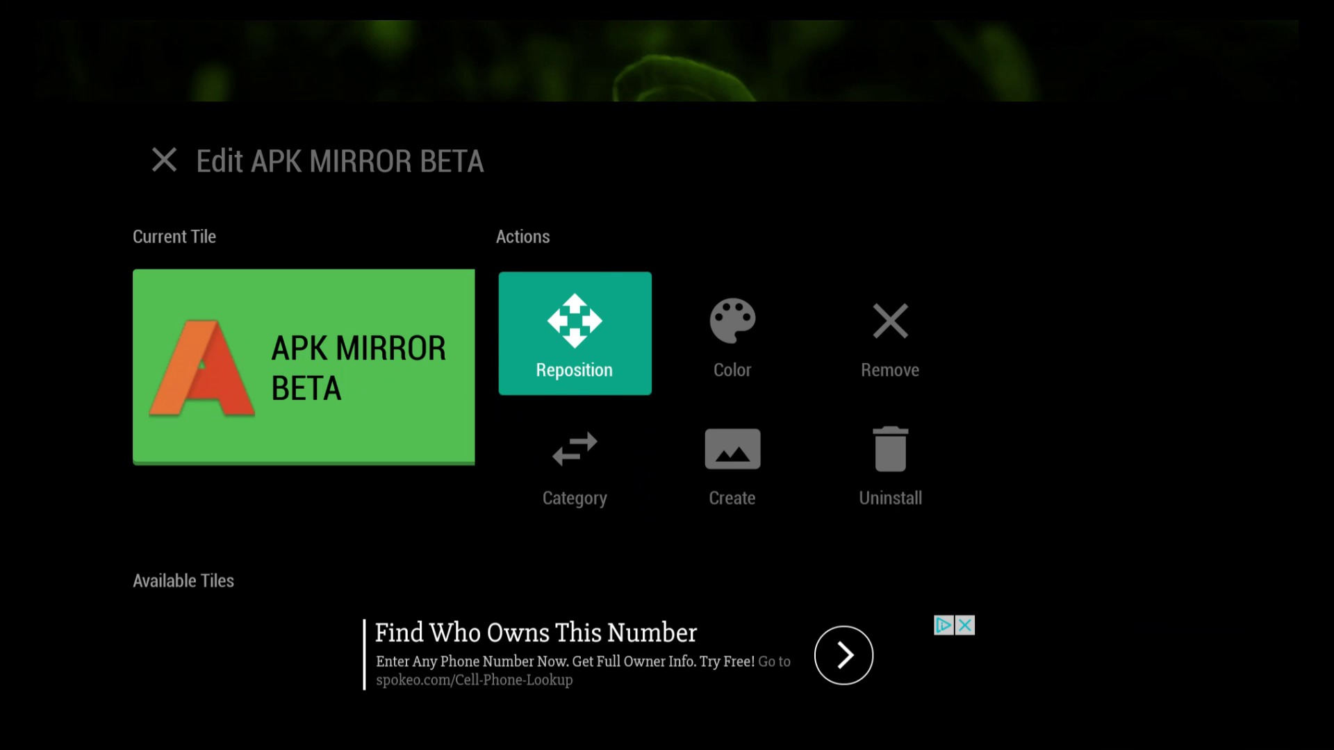
key("Right")
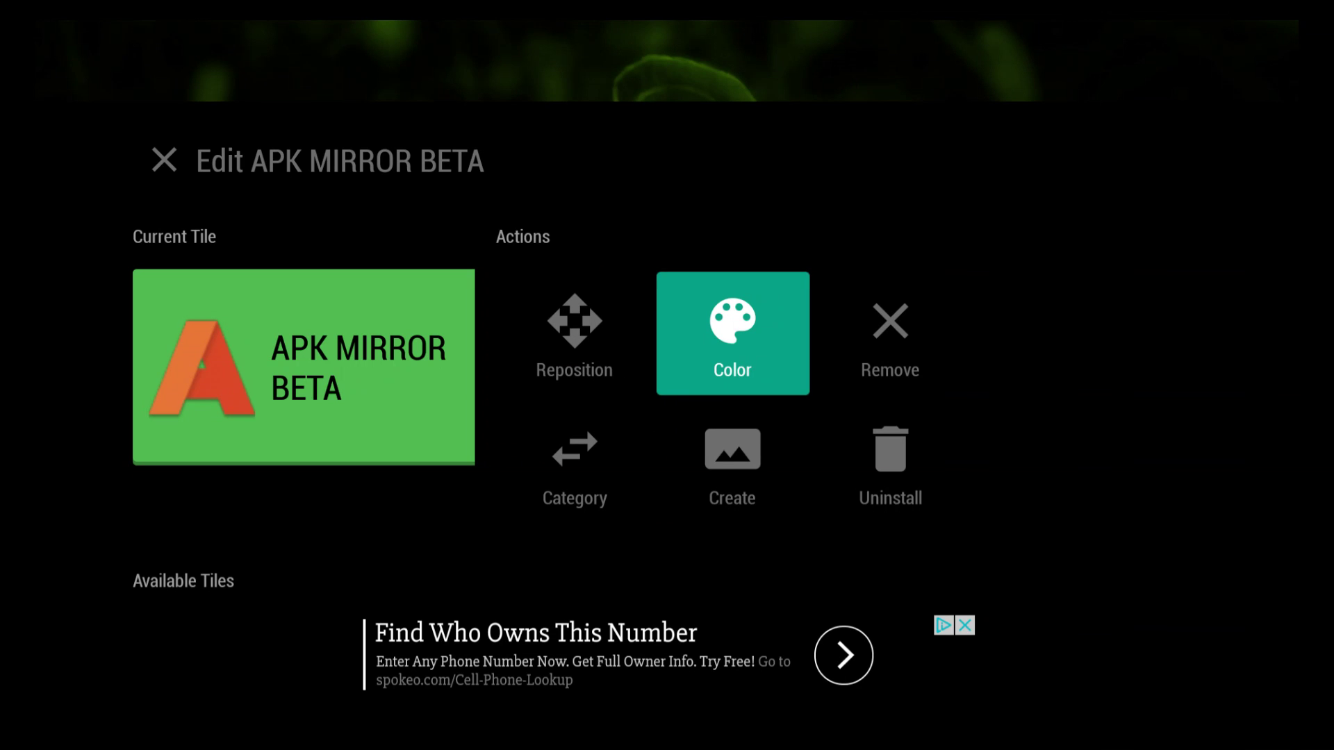
key("Return")
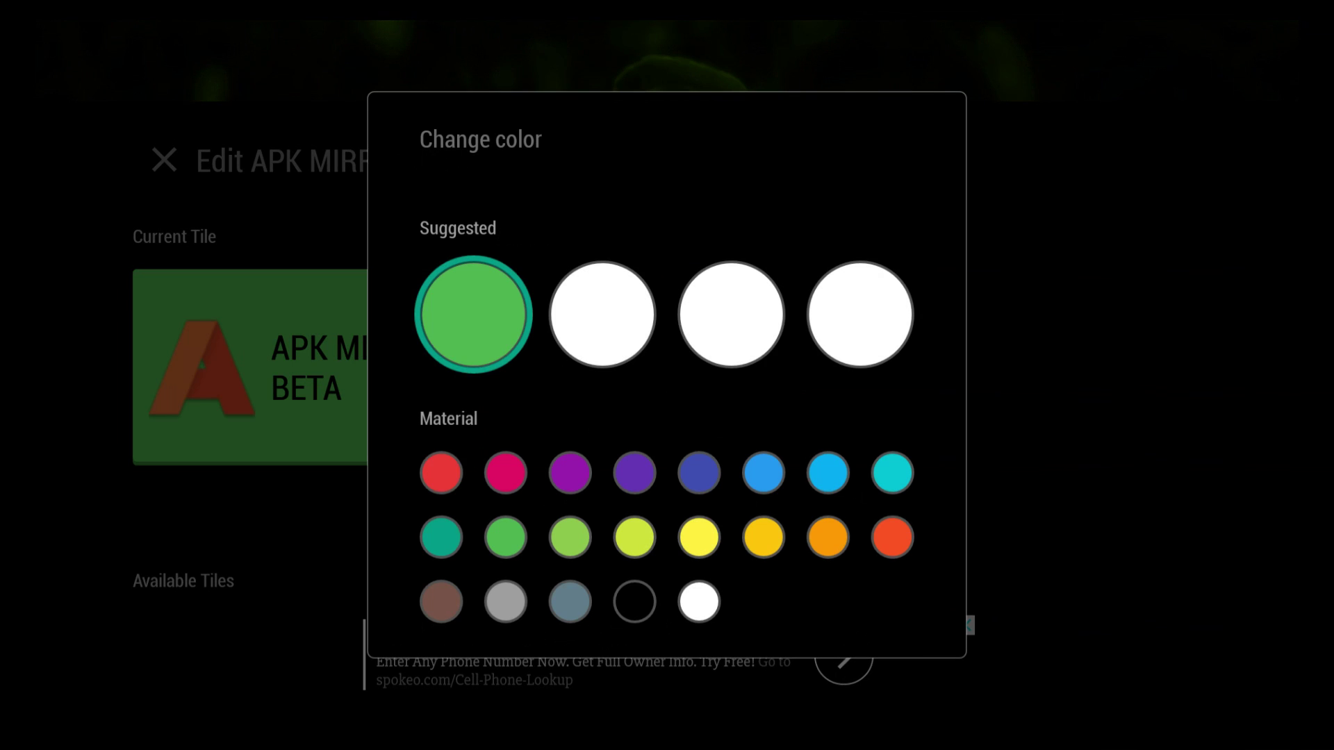
key("Down")
key("Down")
key("Down")
key("Right")
key("Right")
key("Right")
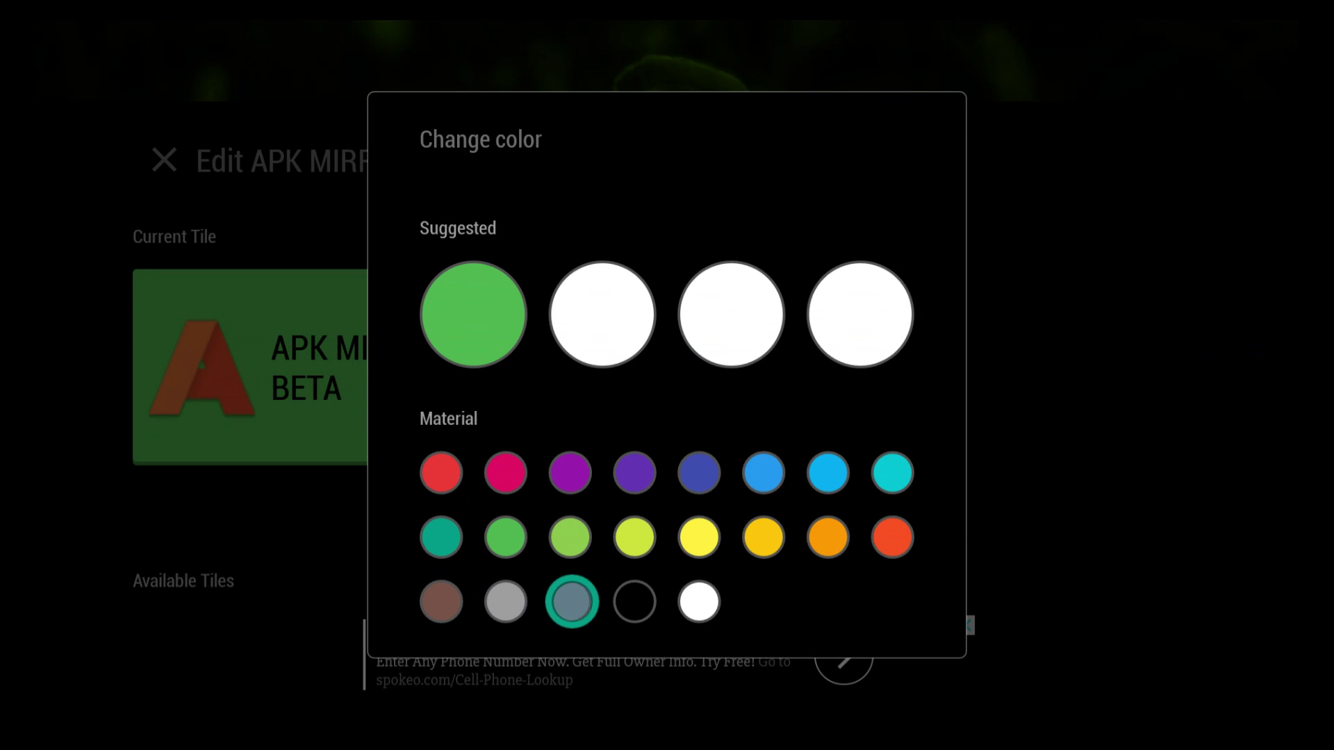
key("Return")
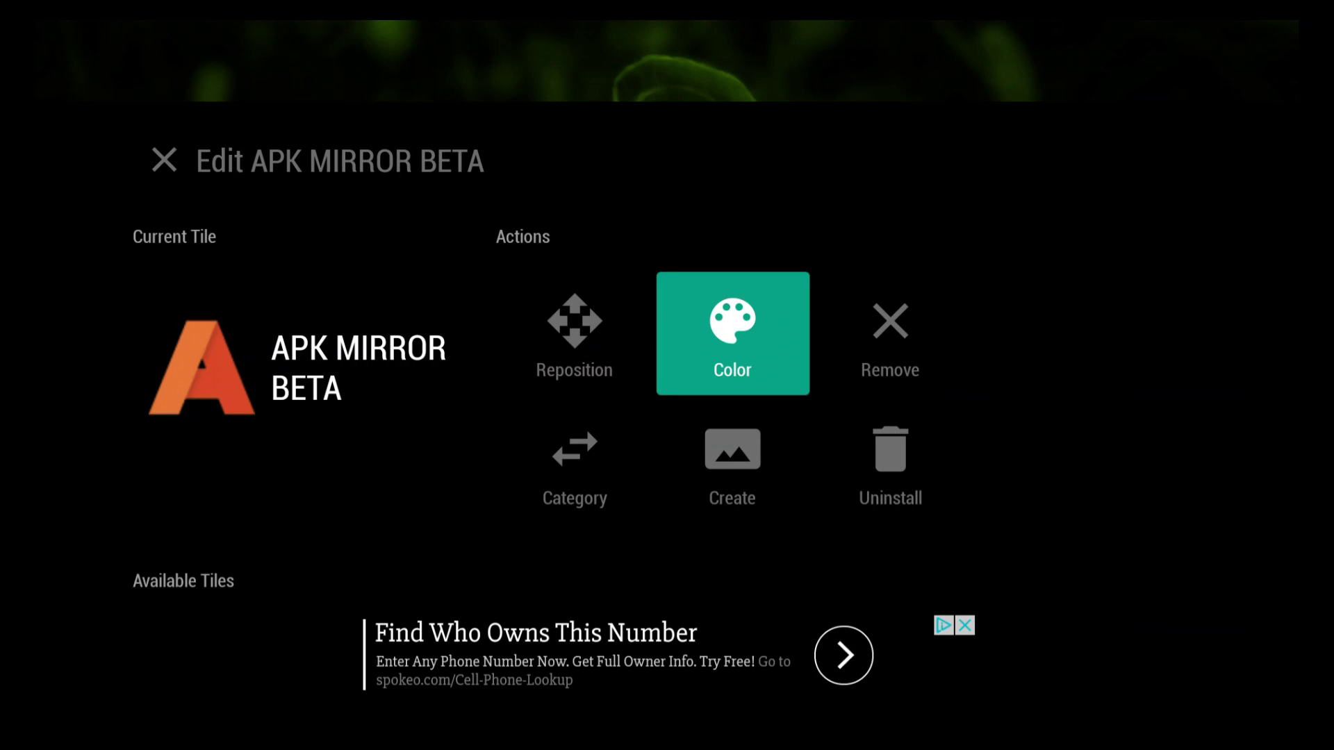
key("Escape")
- Open the Kodi tile in the first row of the personalized section for editing
key("Left")
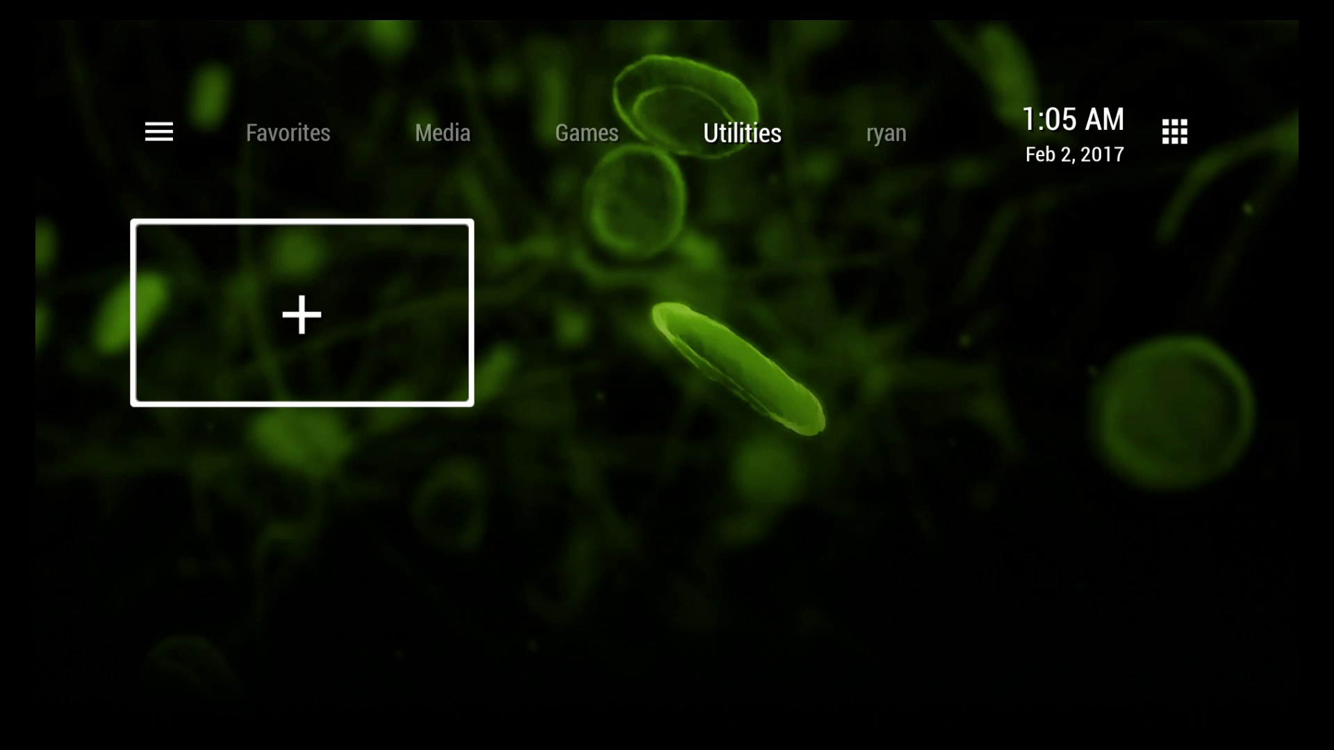
key("Right")
key("Right")
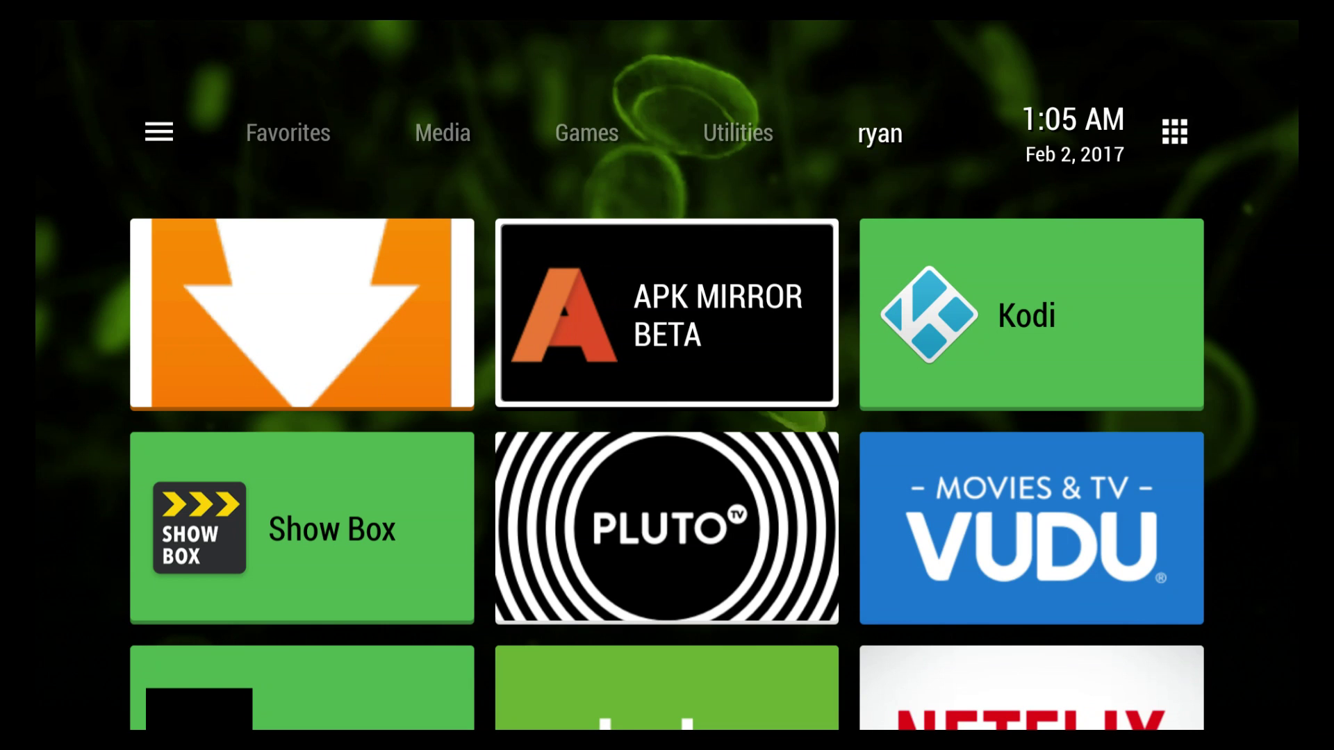
key("Right")
key("Return")
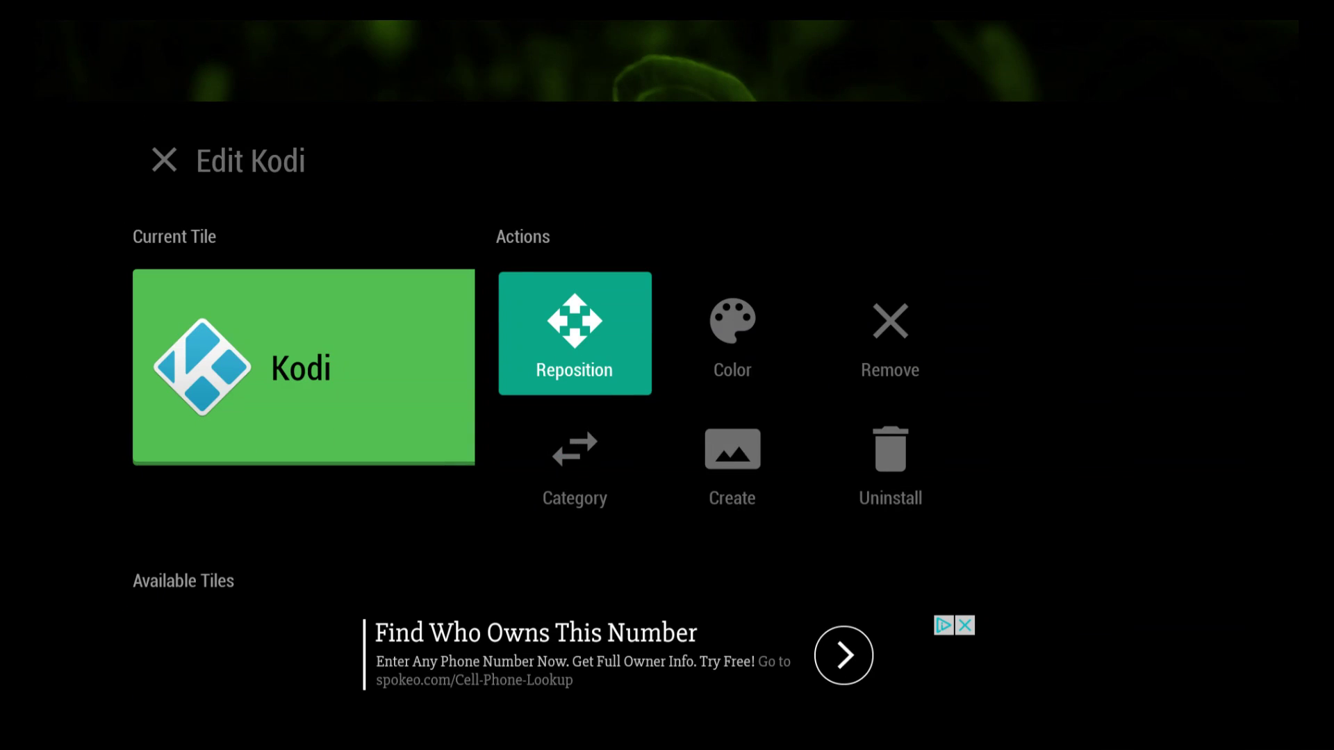
key("Down")
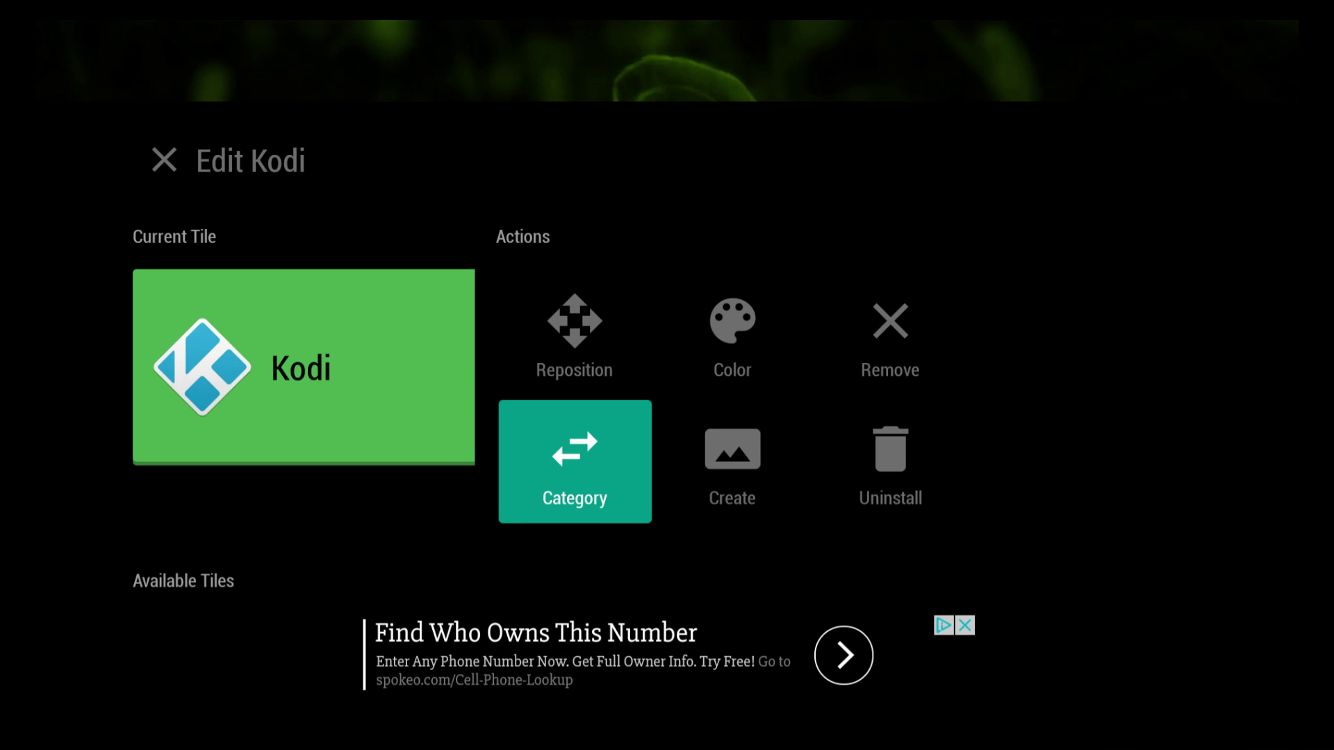
key("Right")
key("Up")
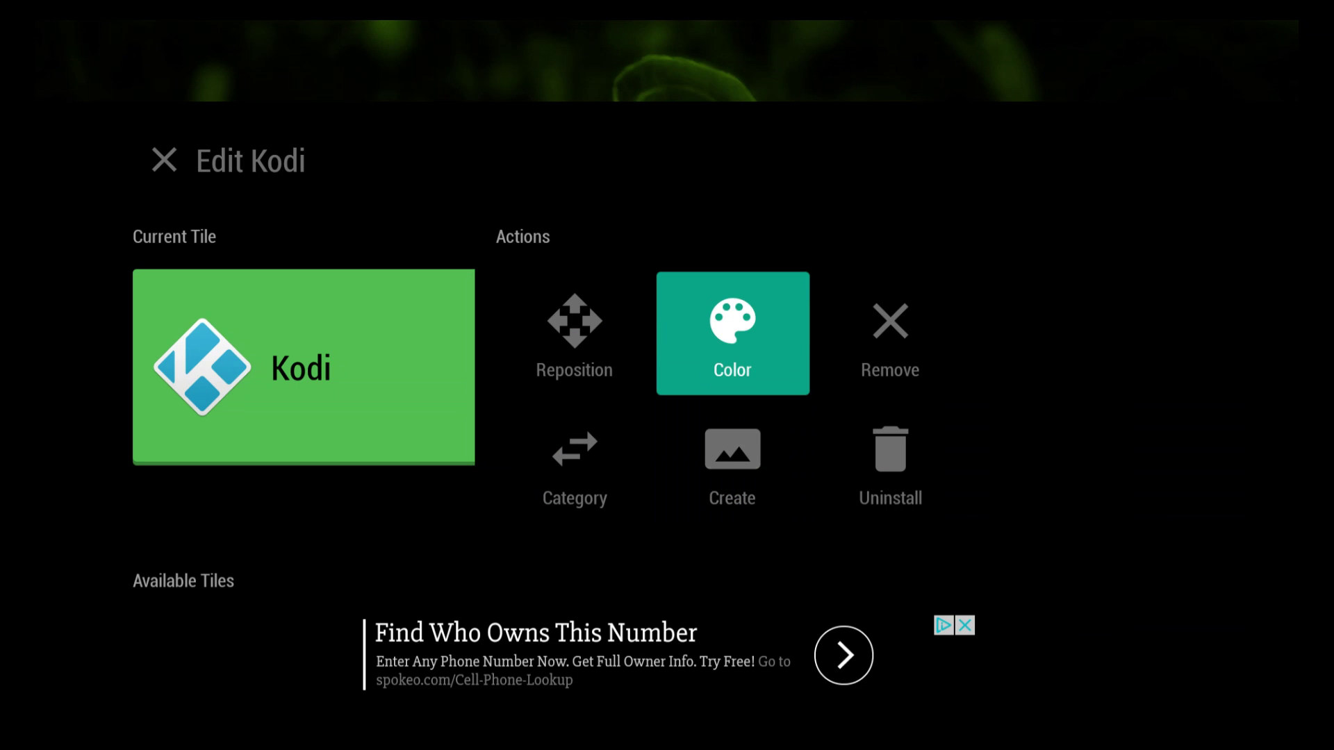
key("Left")
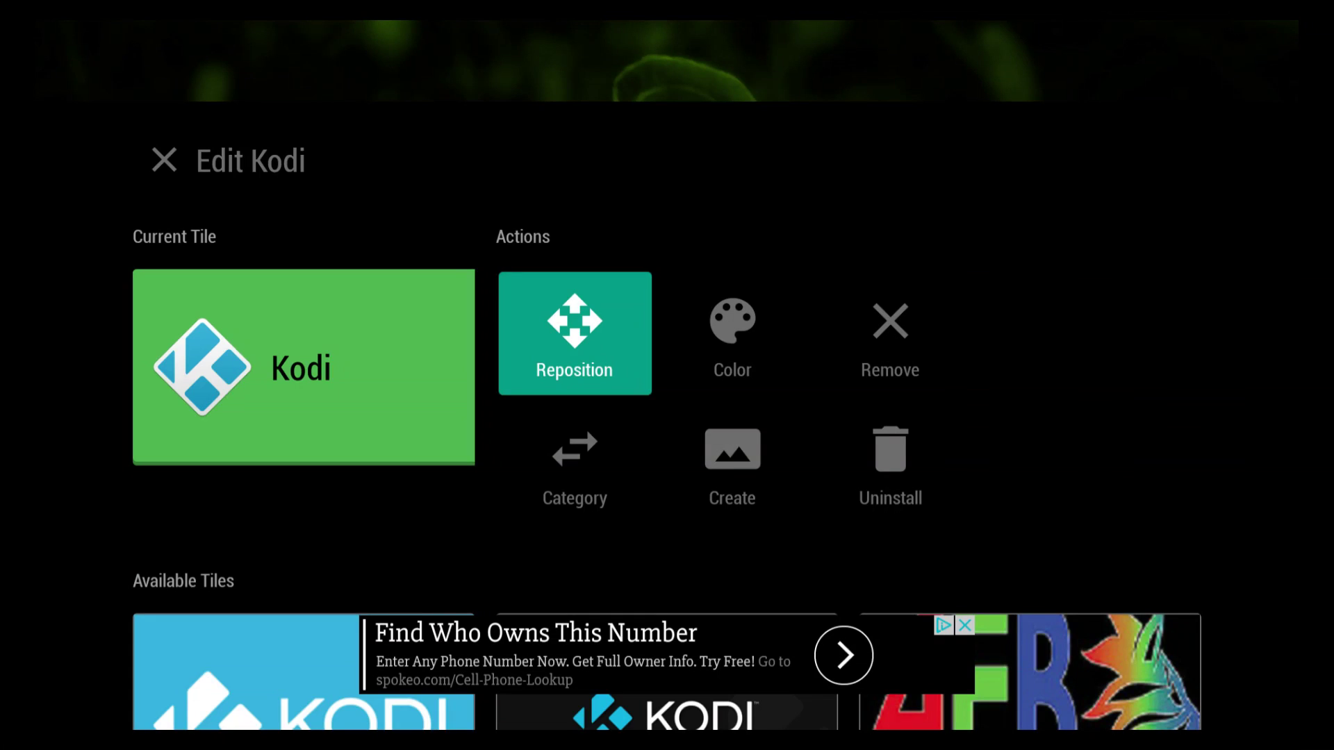
- Look through the available Kodi tile designs down to the last row
key("Down")
key("Down")
key("Down")
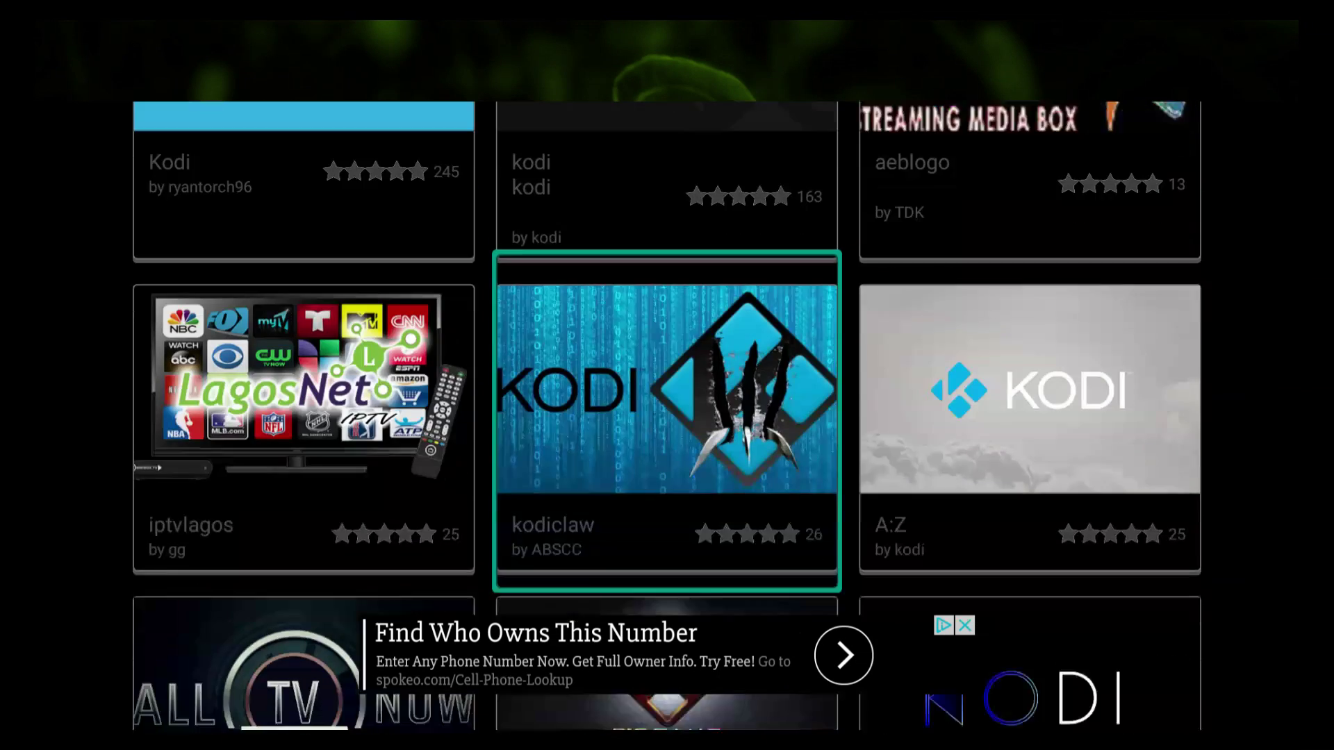
key("Down")
key("Down")
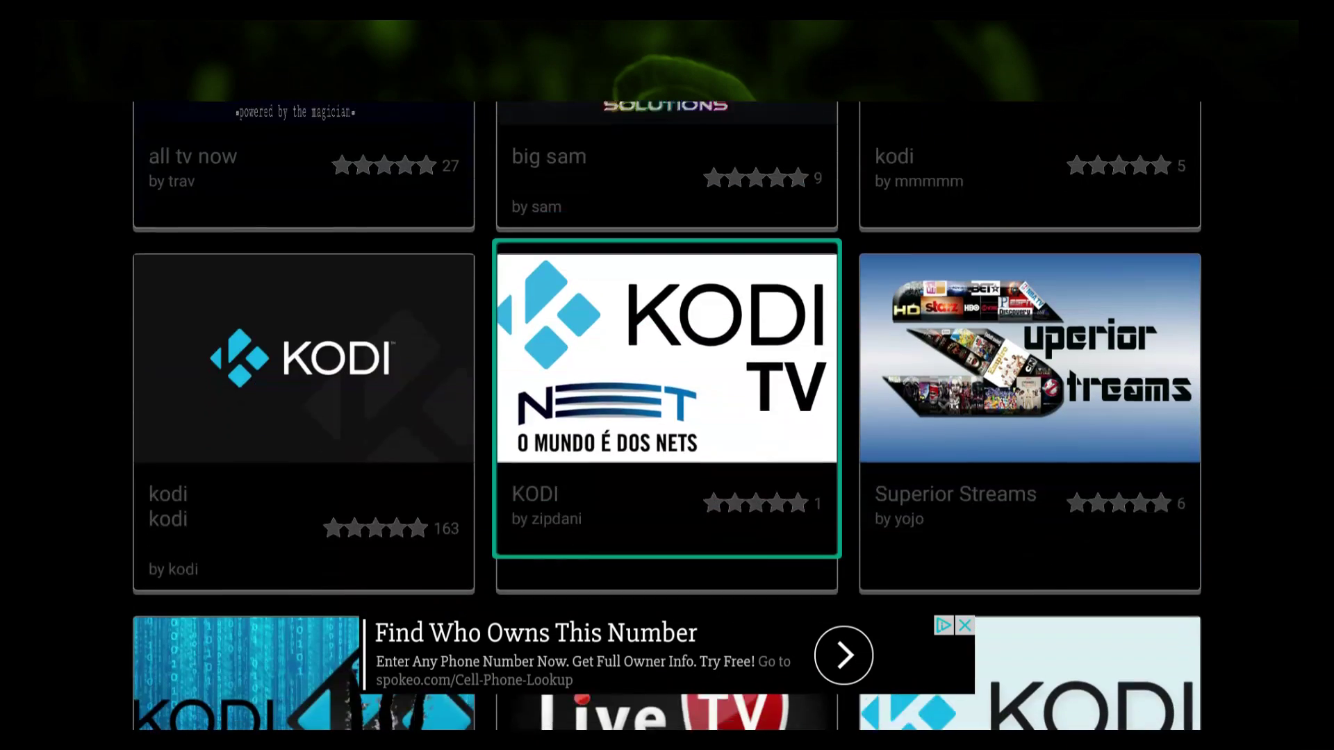
key("Down")
key("Down")
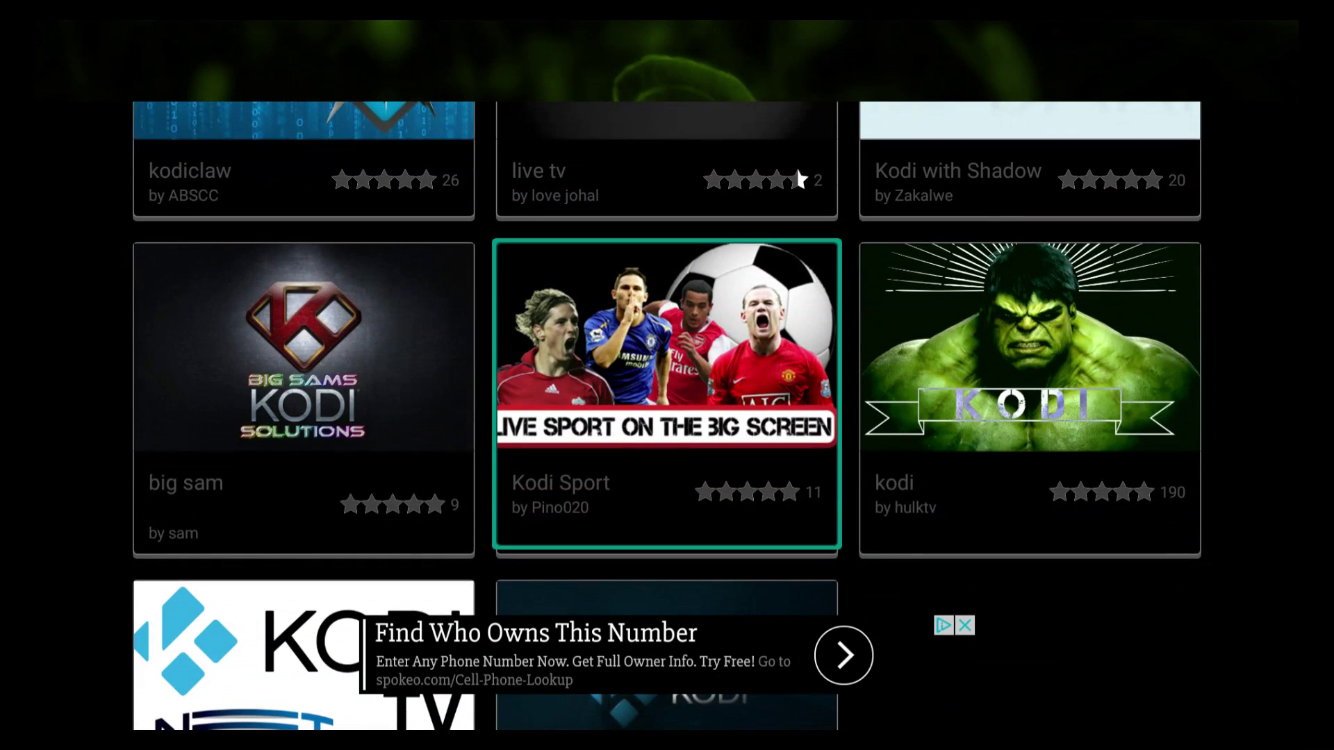
key("Down")
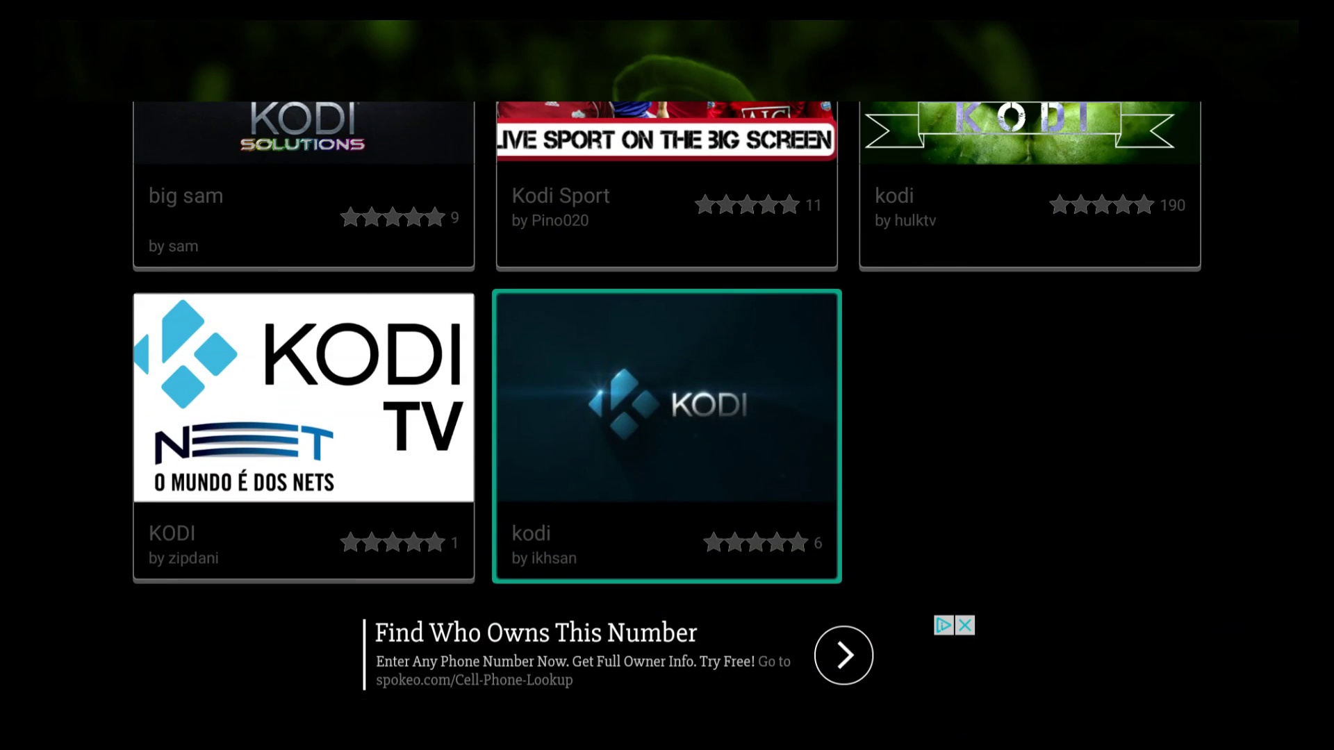
- Apply the dark blue "kodi" design from the last row to the Kodi tile and return to the tiles
key("Return")
key("Down")
key("Down")
key("Return")
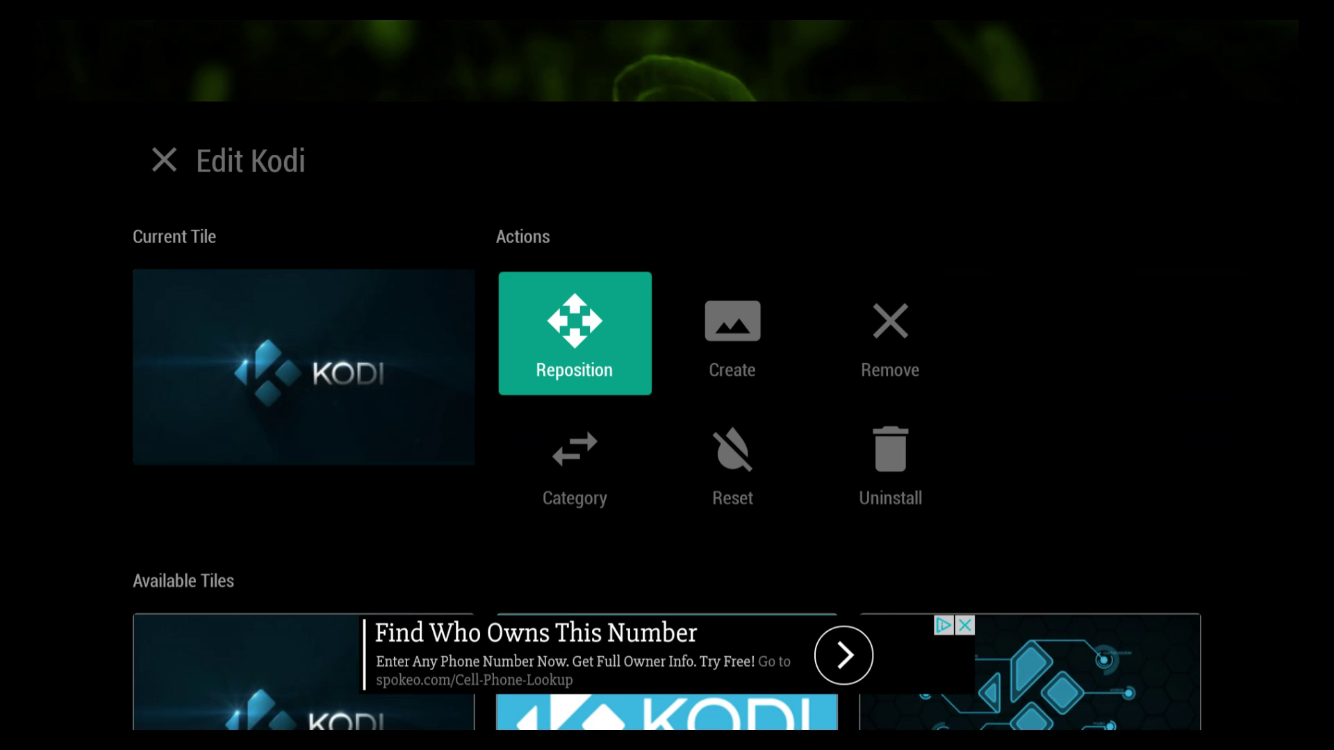
key("Escape")
key("Down")
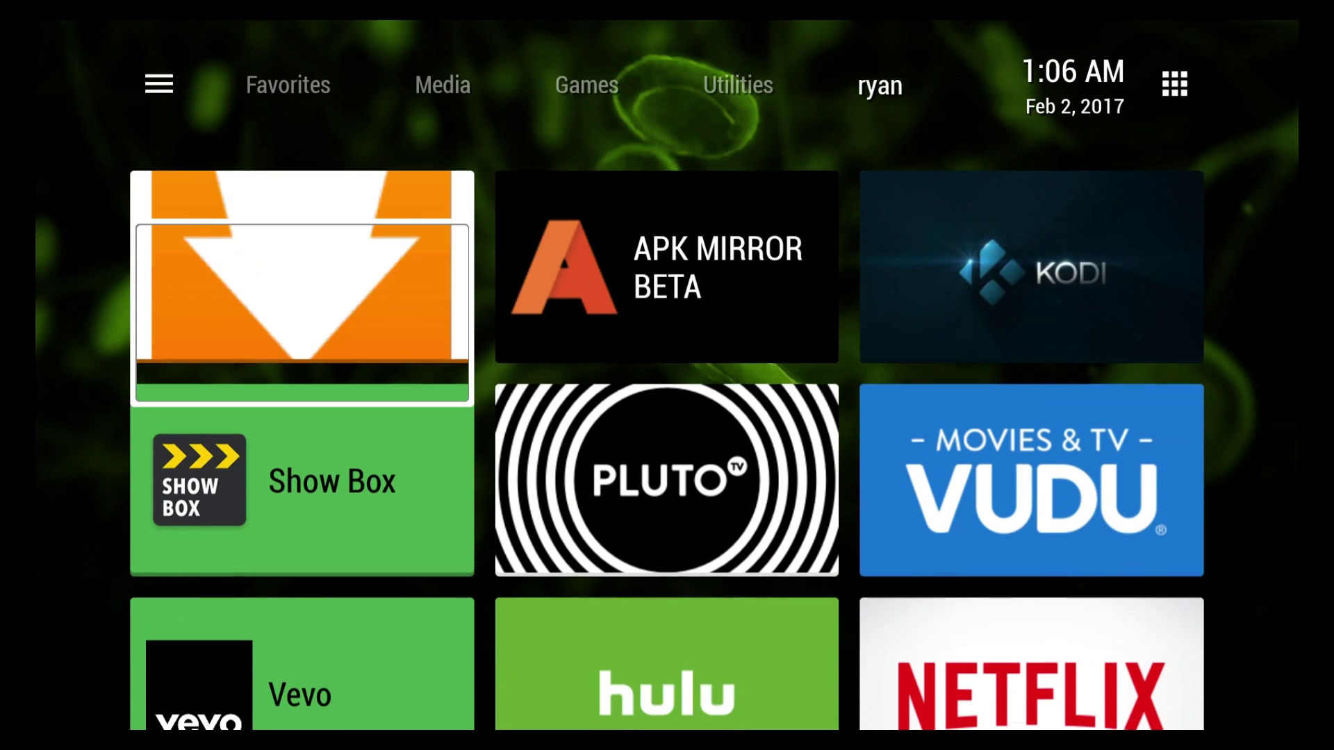
key("Return")
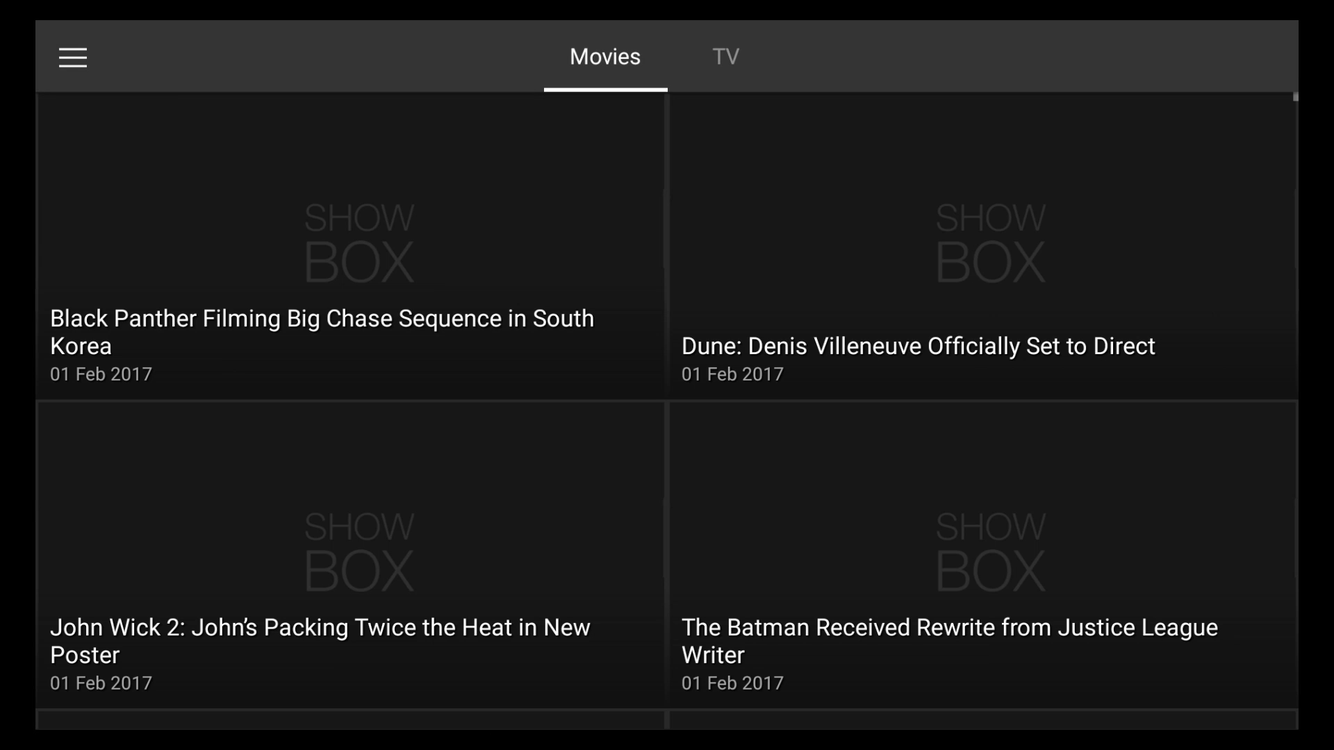
key("Escape")
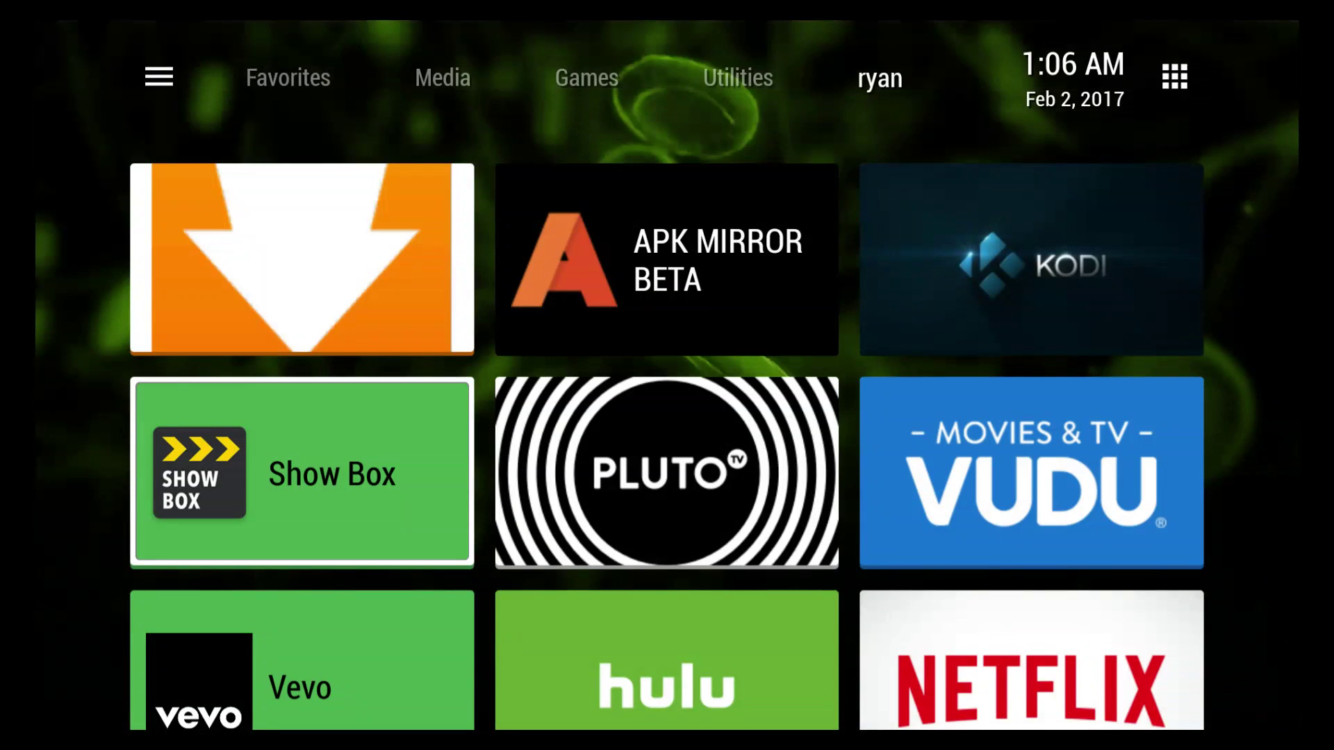
- Open the Show Box tile in the second row of the personalized section for editing
key("Down")
key("Up")
key("Return")
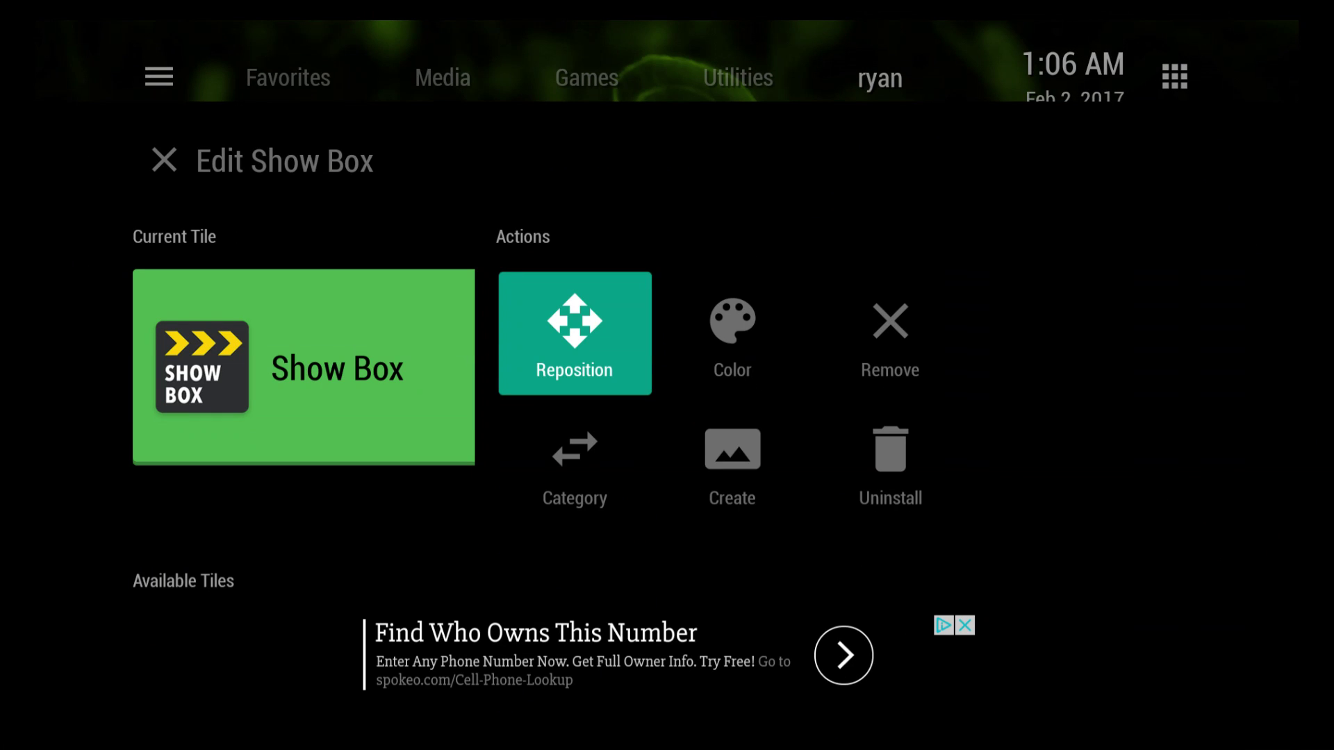
key("Down")
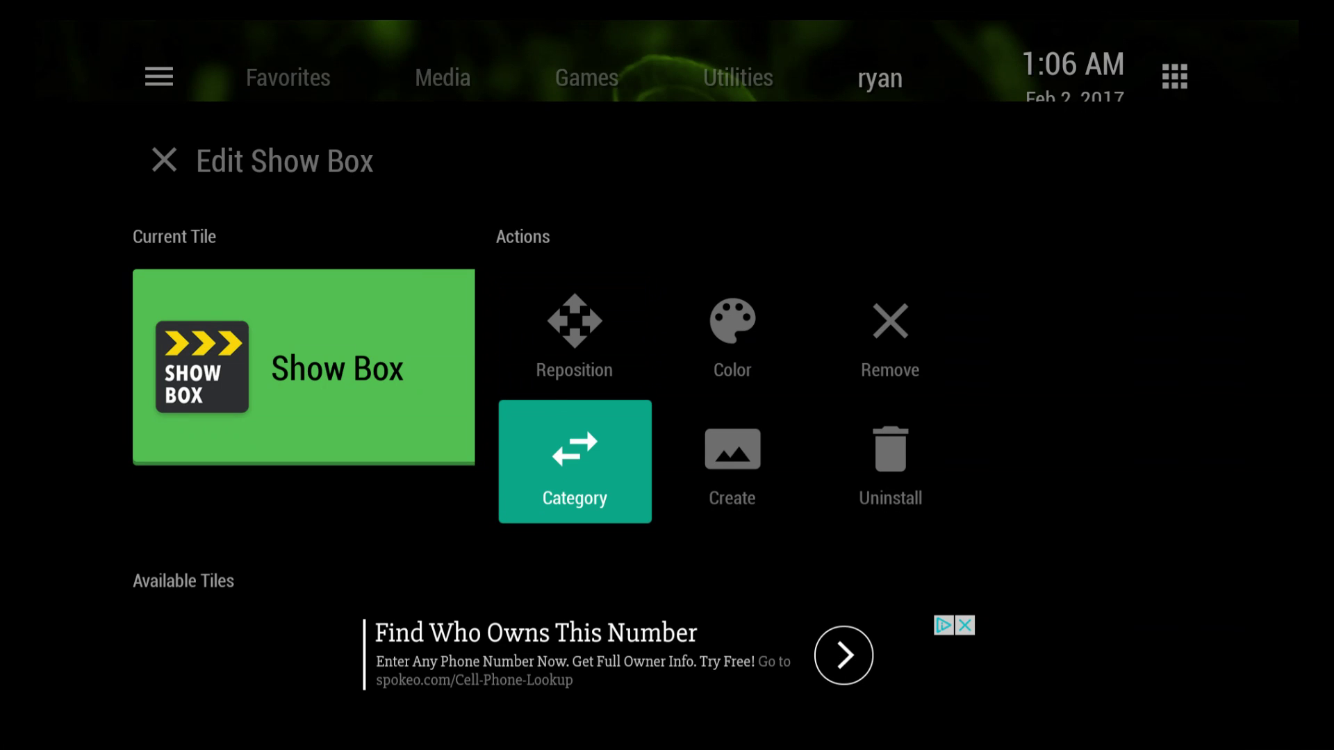
key("Right")
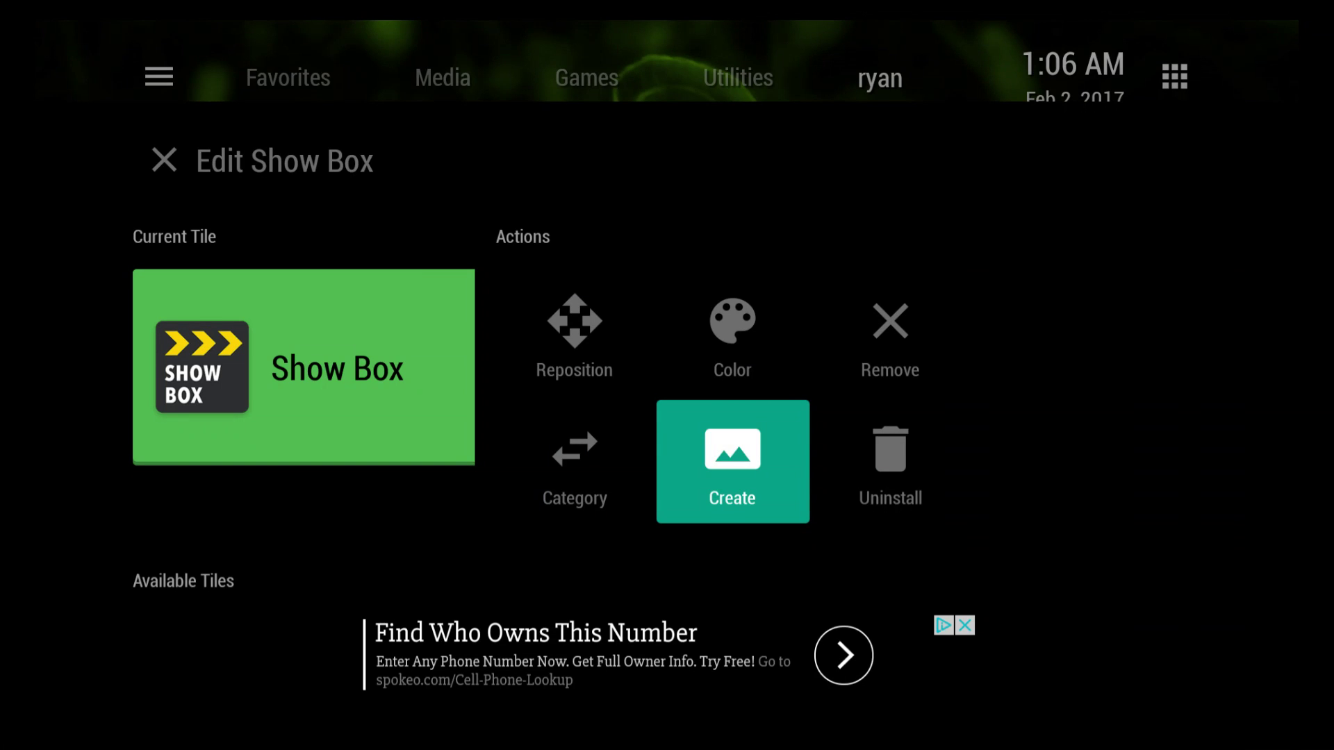
key("Left")
key("Up")
key("Down")
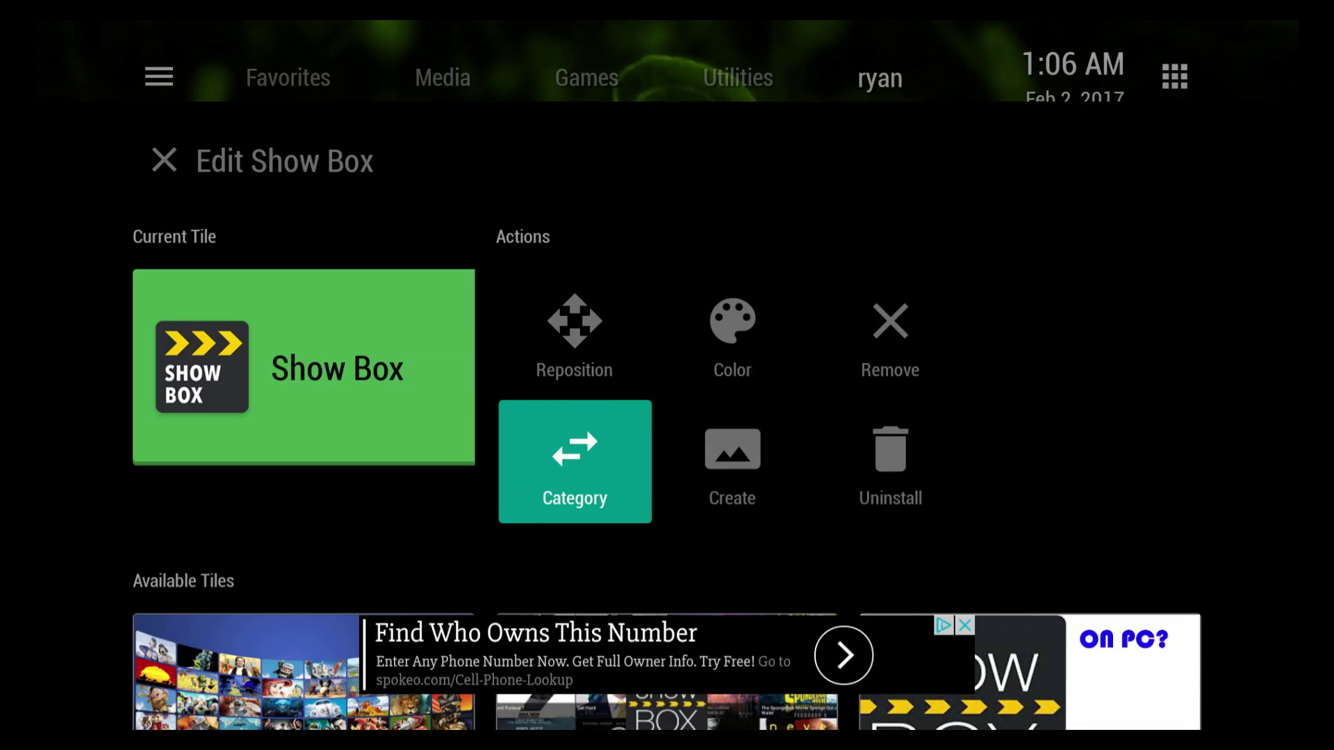
- Apply the "ShowBox Standard" green eye design to the Show Box tile and return to the tiles
key("Down")
key("Down")
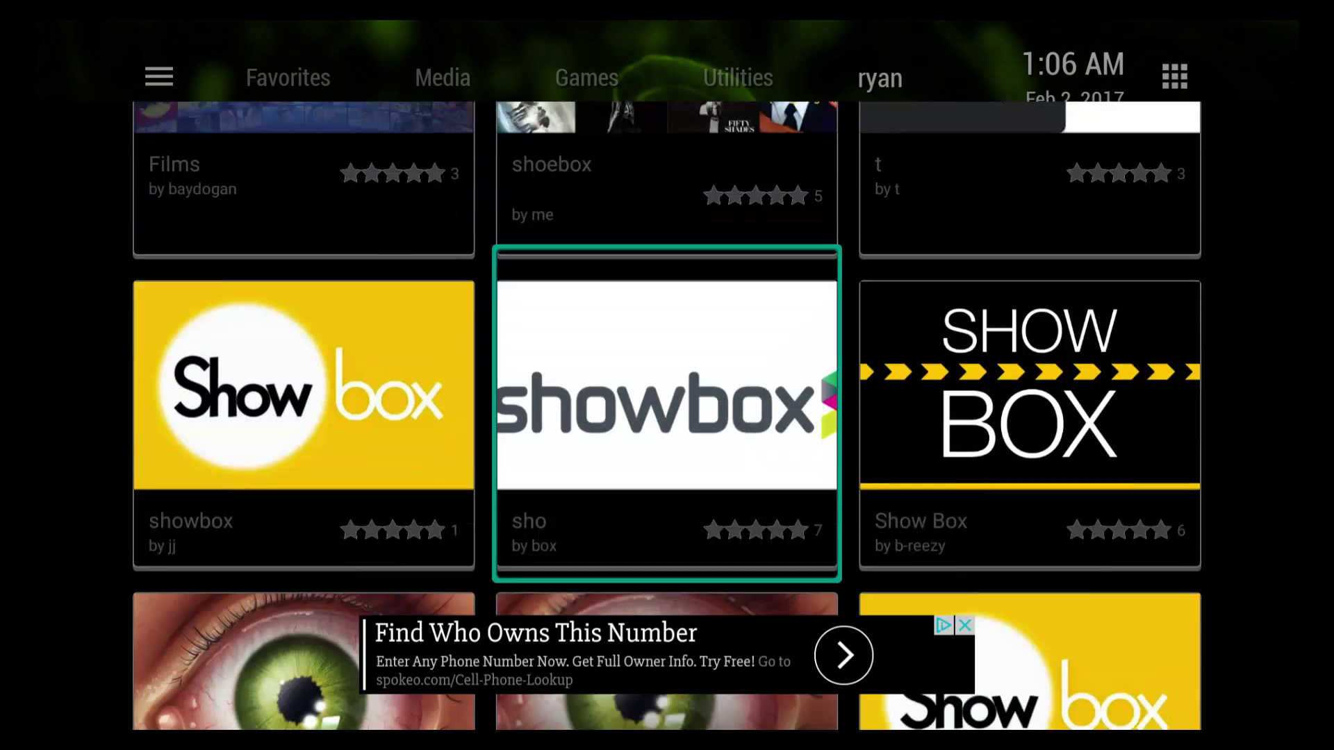
key("Down")
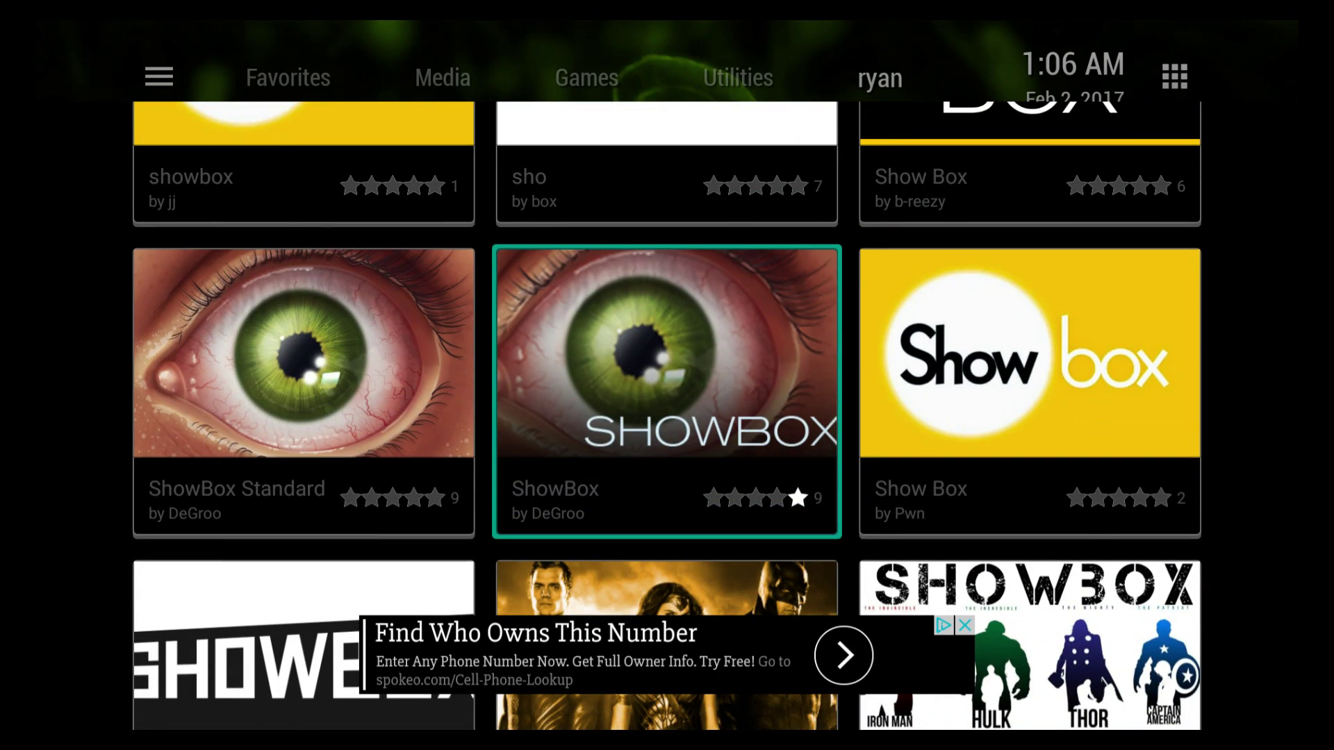
key("Left")
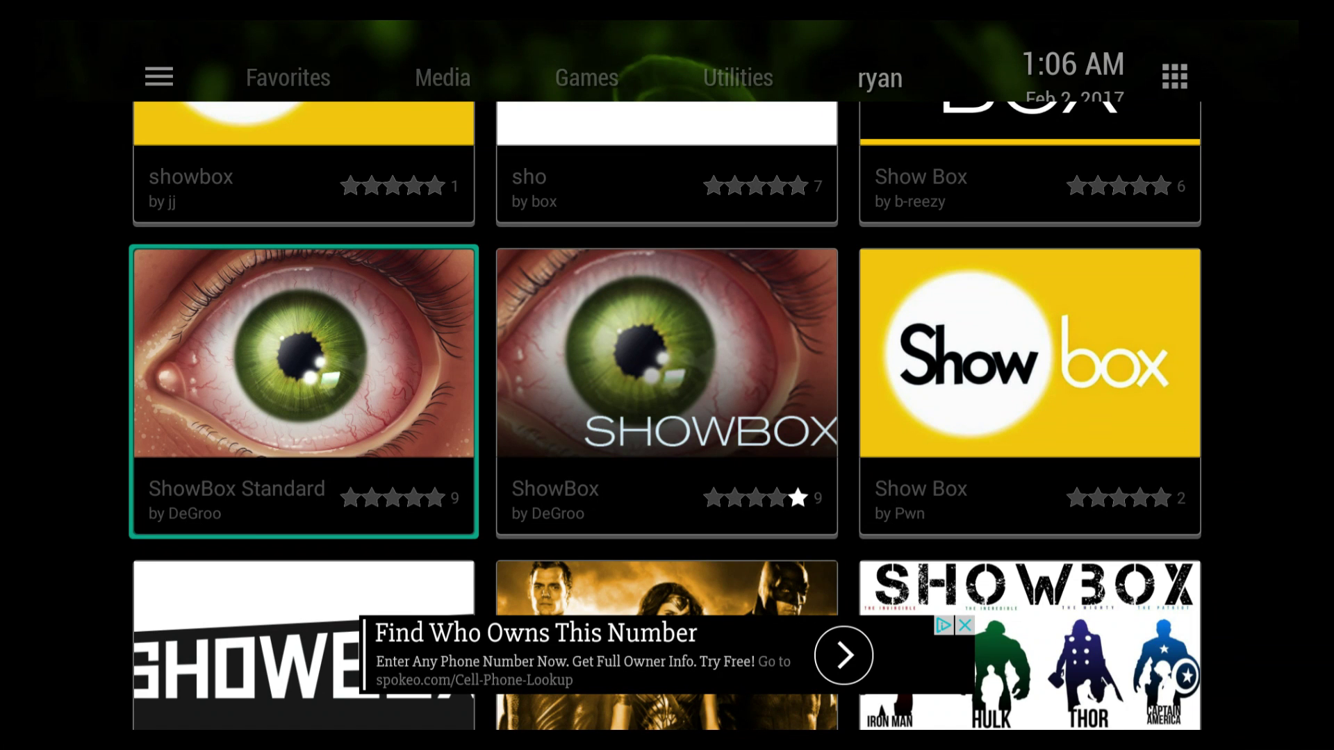
key("Return")
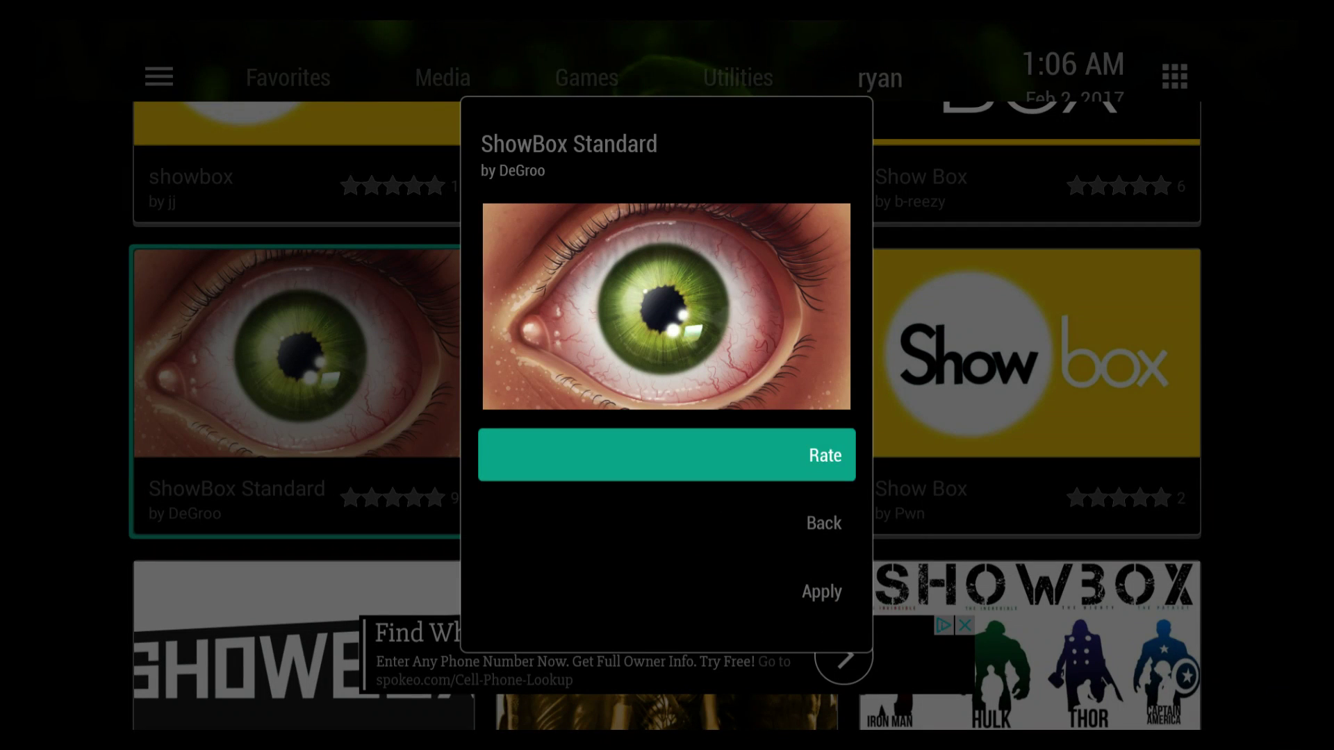
key("Down")
key("Down")
key("Return")
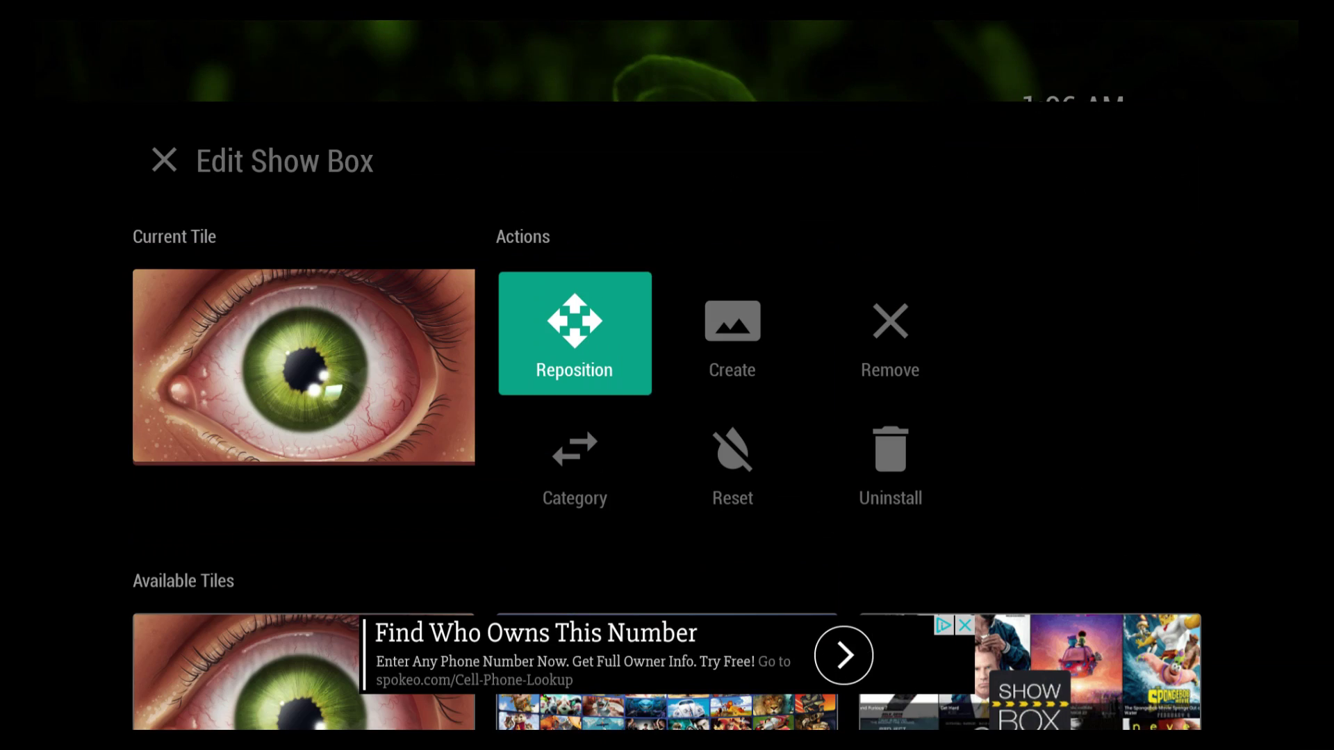
key("Escape")
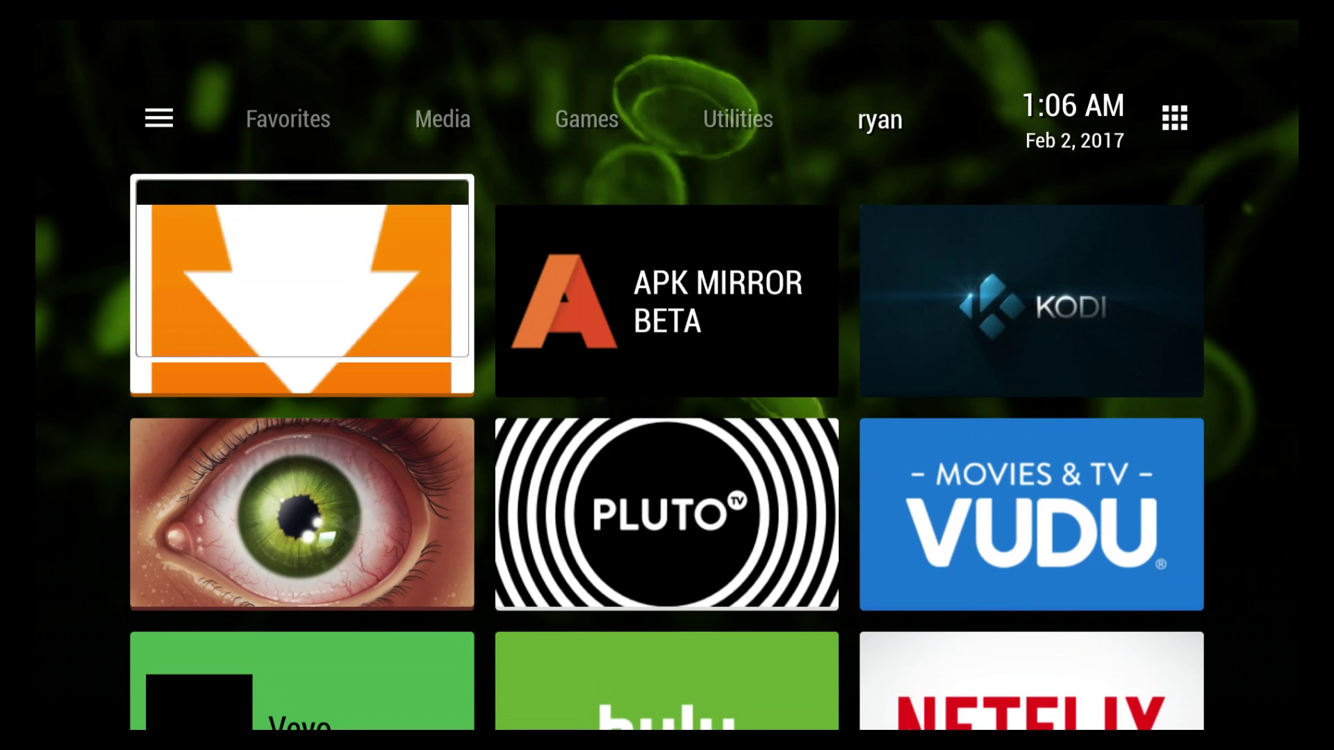
- Open the Vevo tile in the third row for editing and apply the red "Vevo" design to it
key("Down")
key("Down")
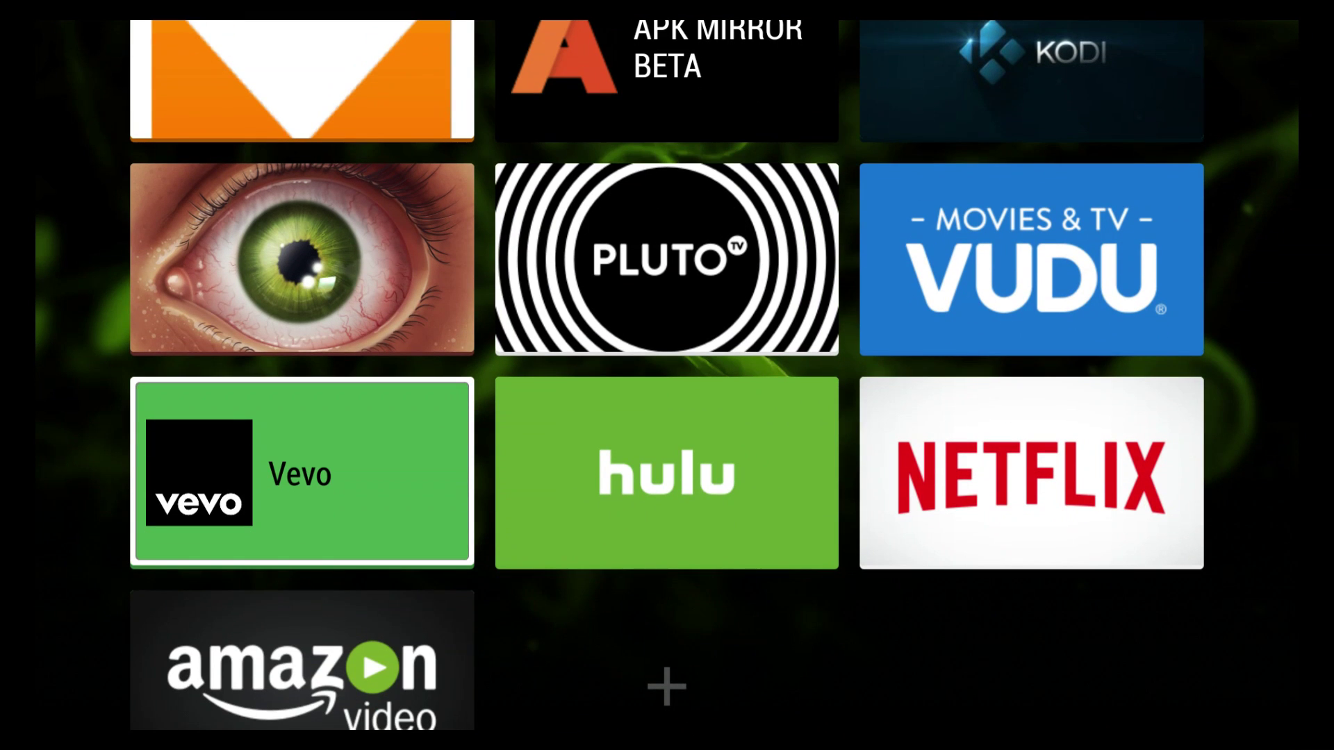
key("Return")
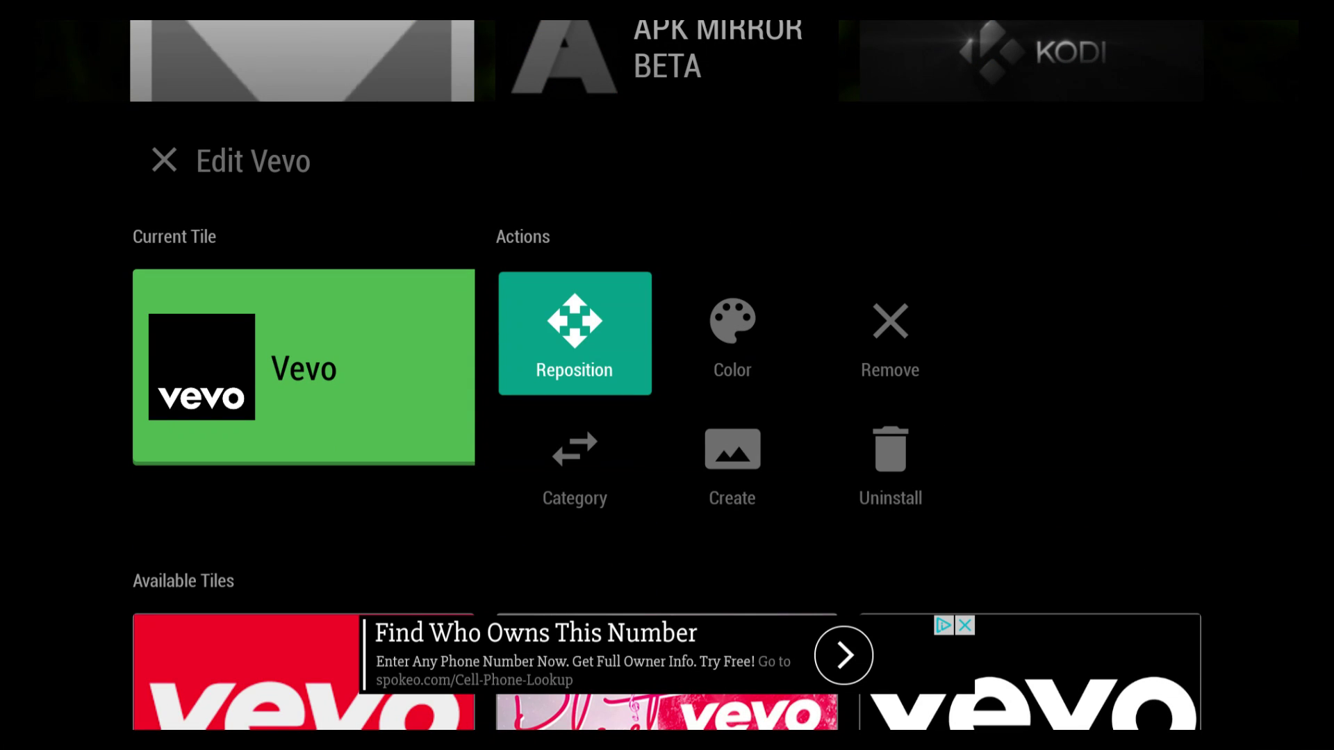
key("Down")
key("Down")
key("Left")
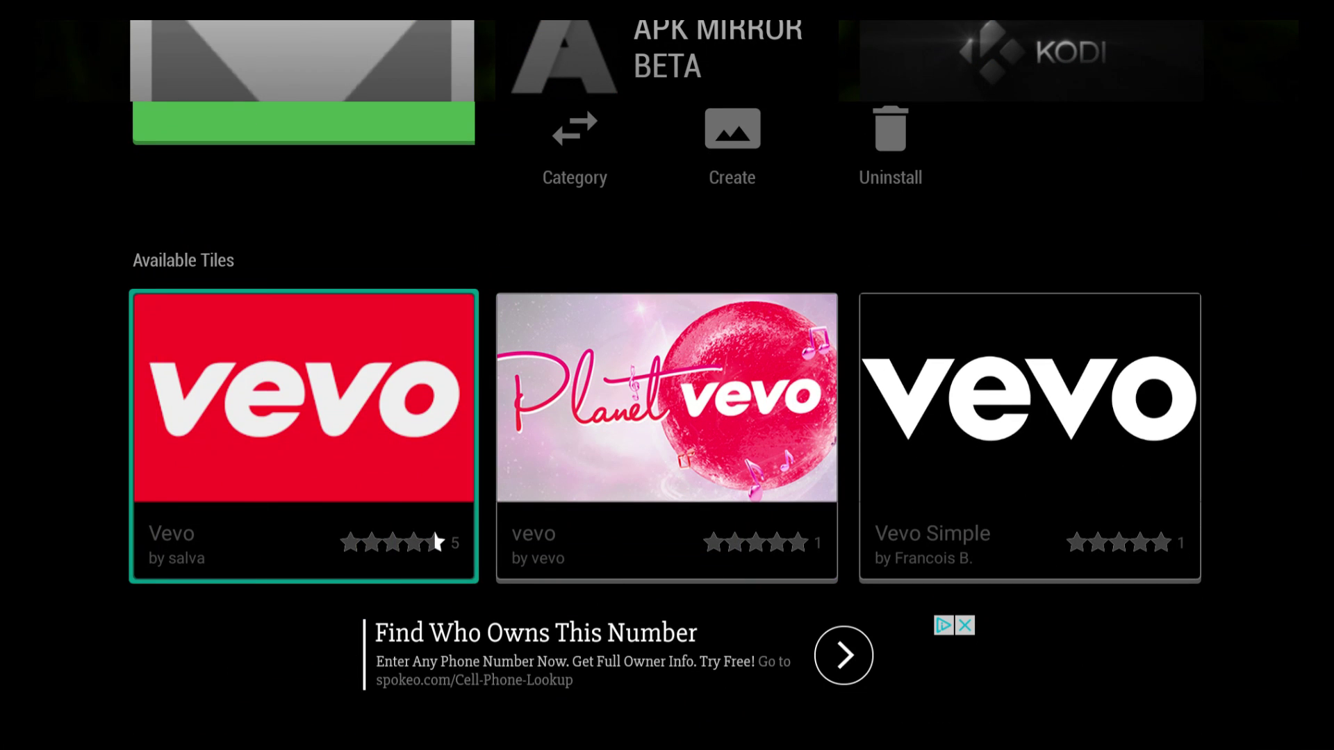
key("Return")
key("Down")
key("Down")
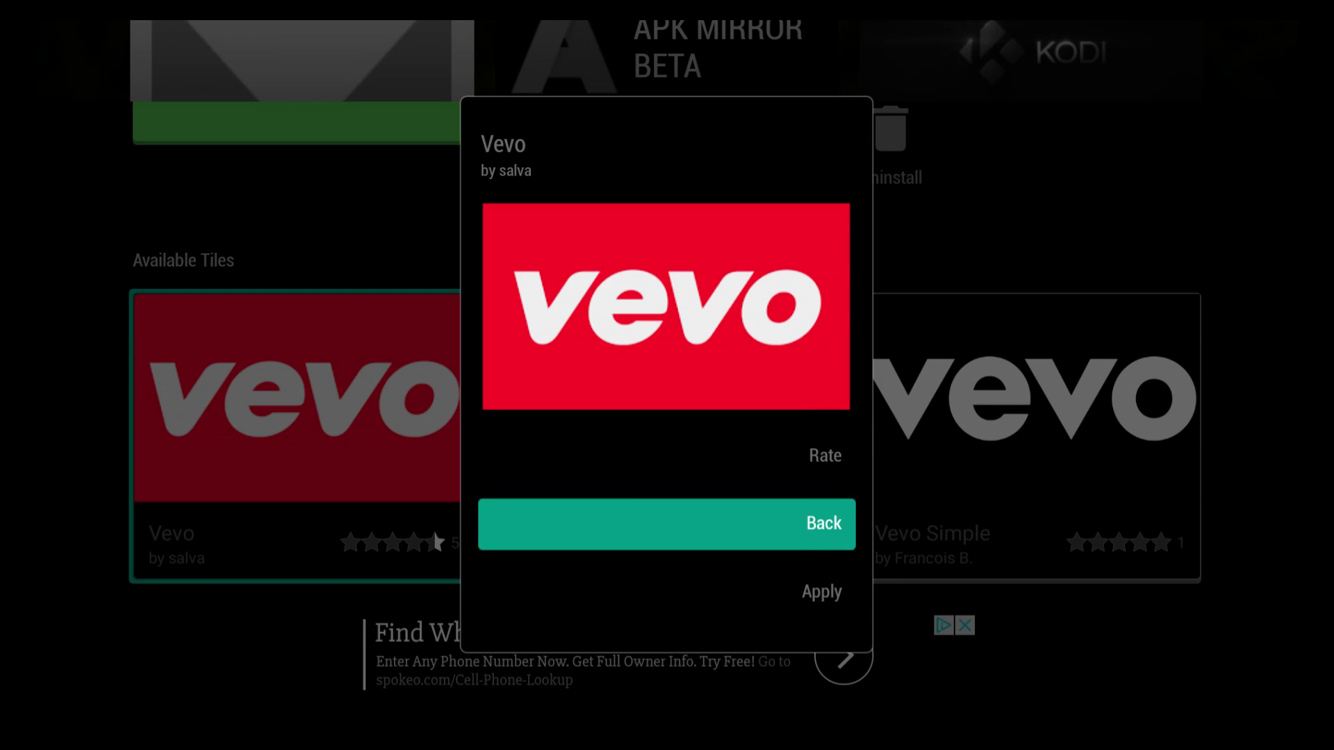
key("Return")
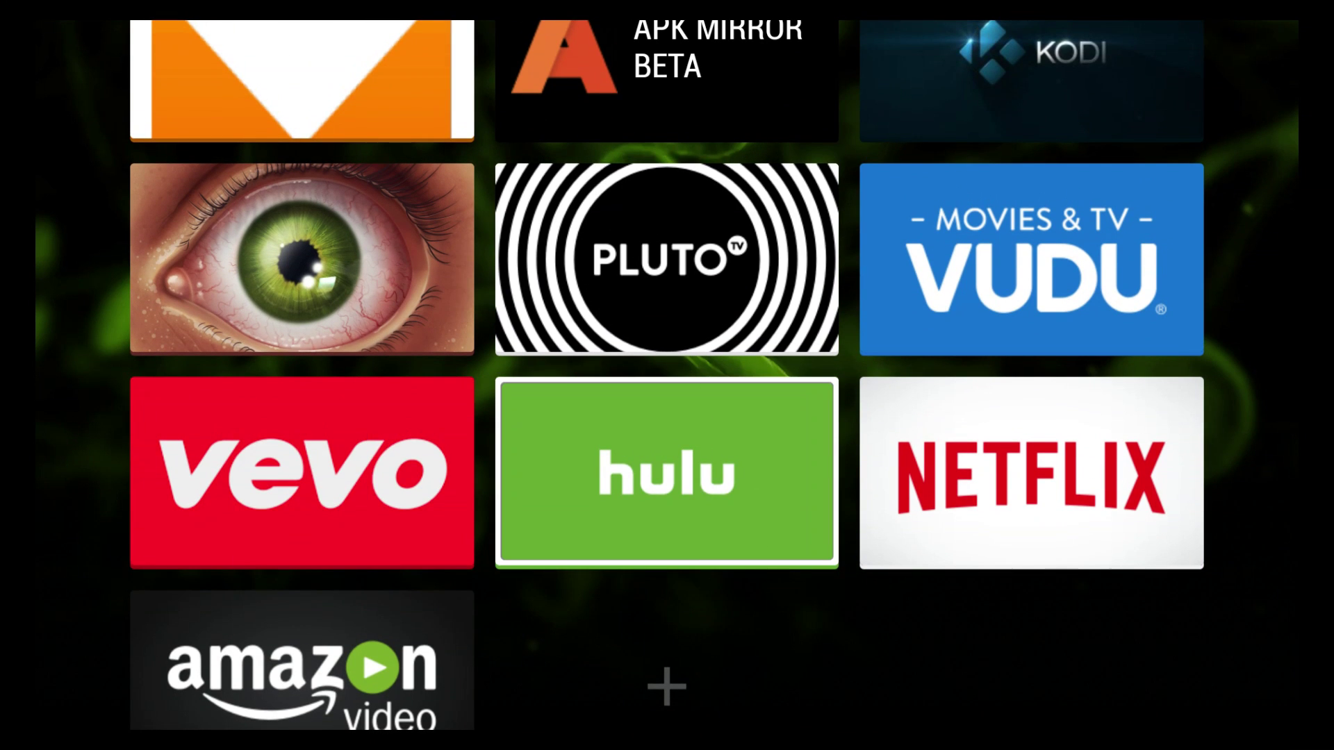
- Open the Pluto TV tile for editing, review its actions and available designs, and return to the tiles
key("Up")
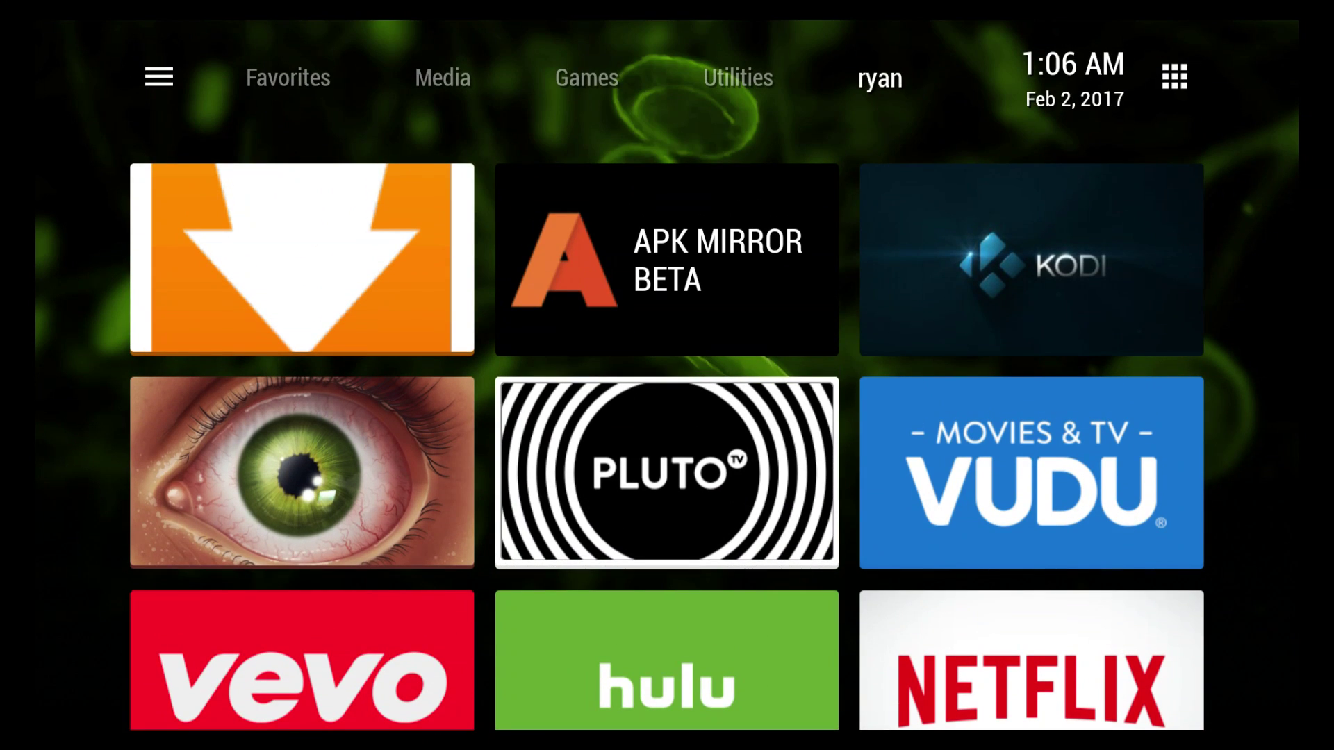
key("Return")
key("Escape")
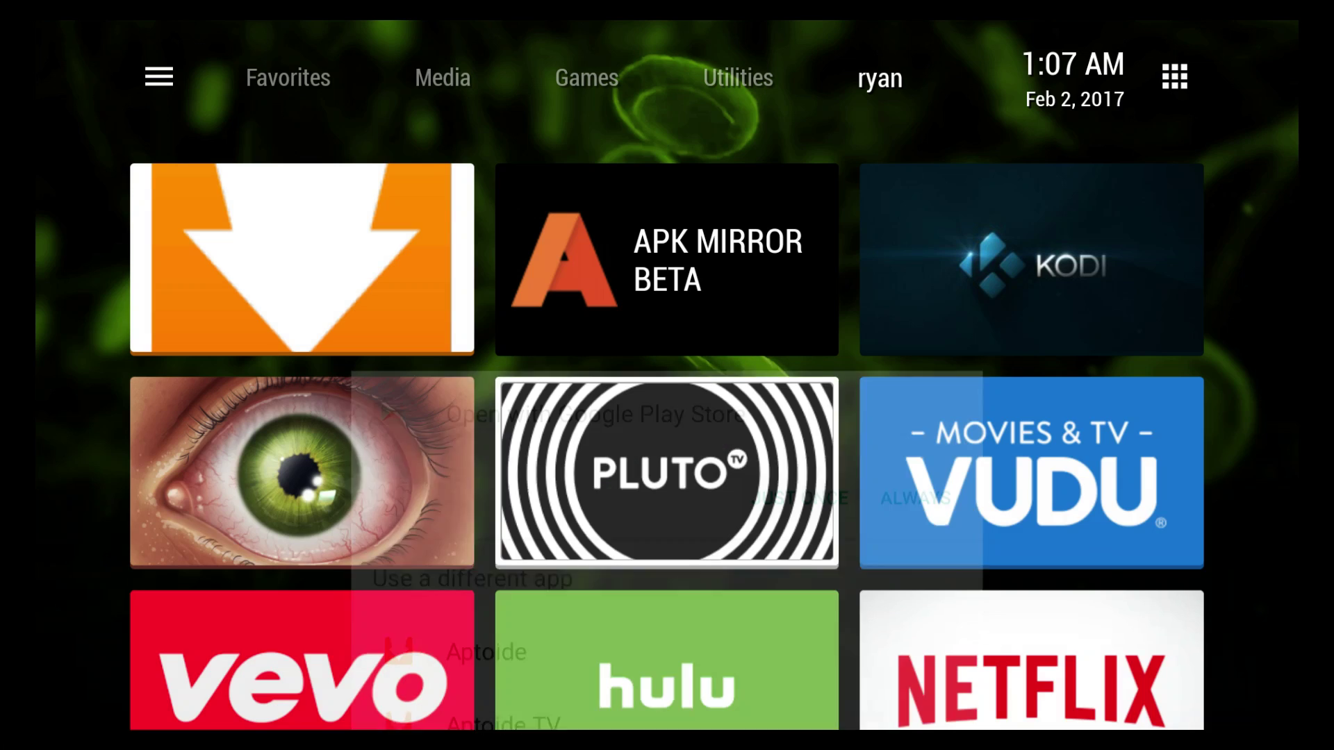
key("Return")
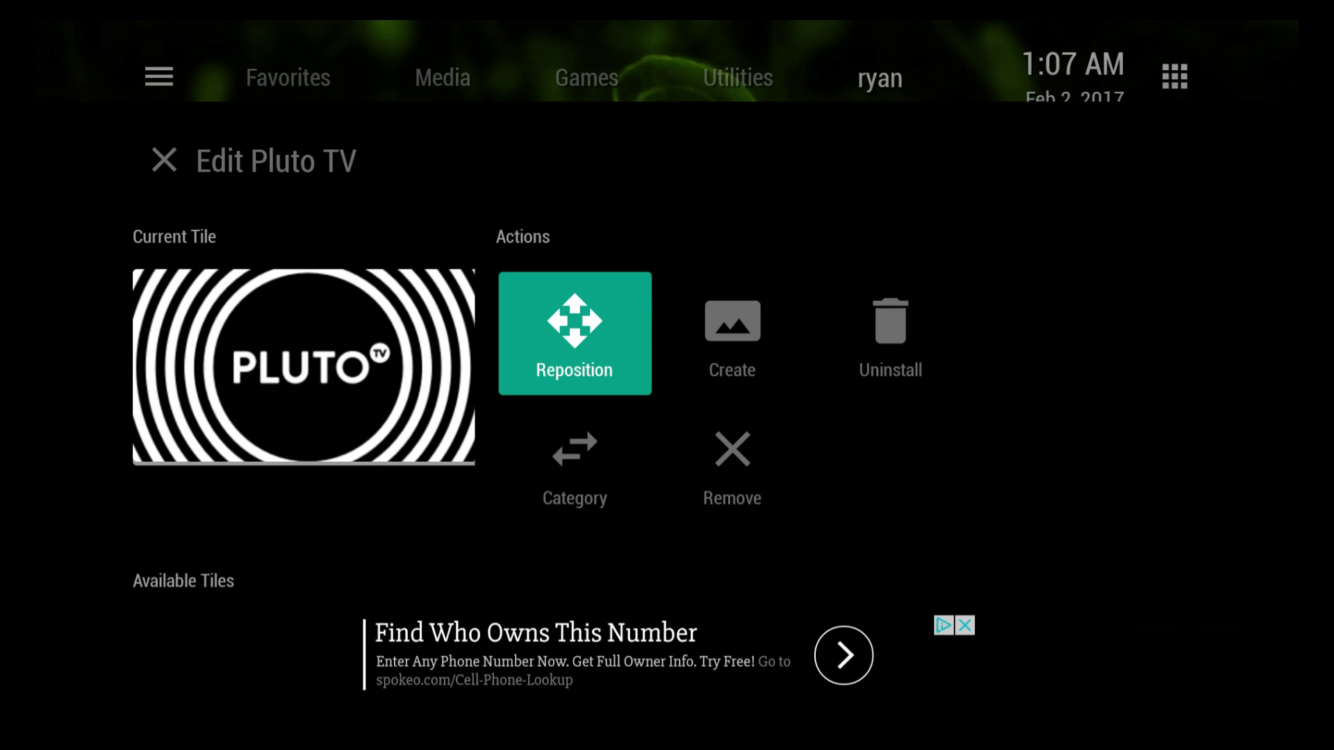
key("Down")
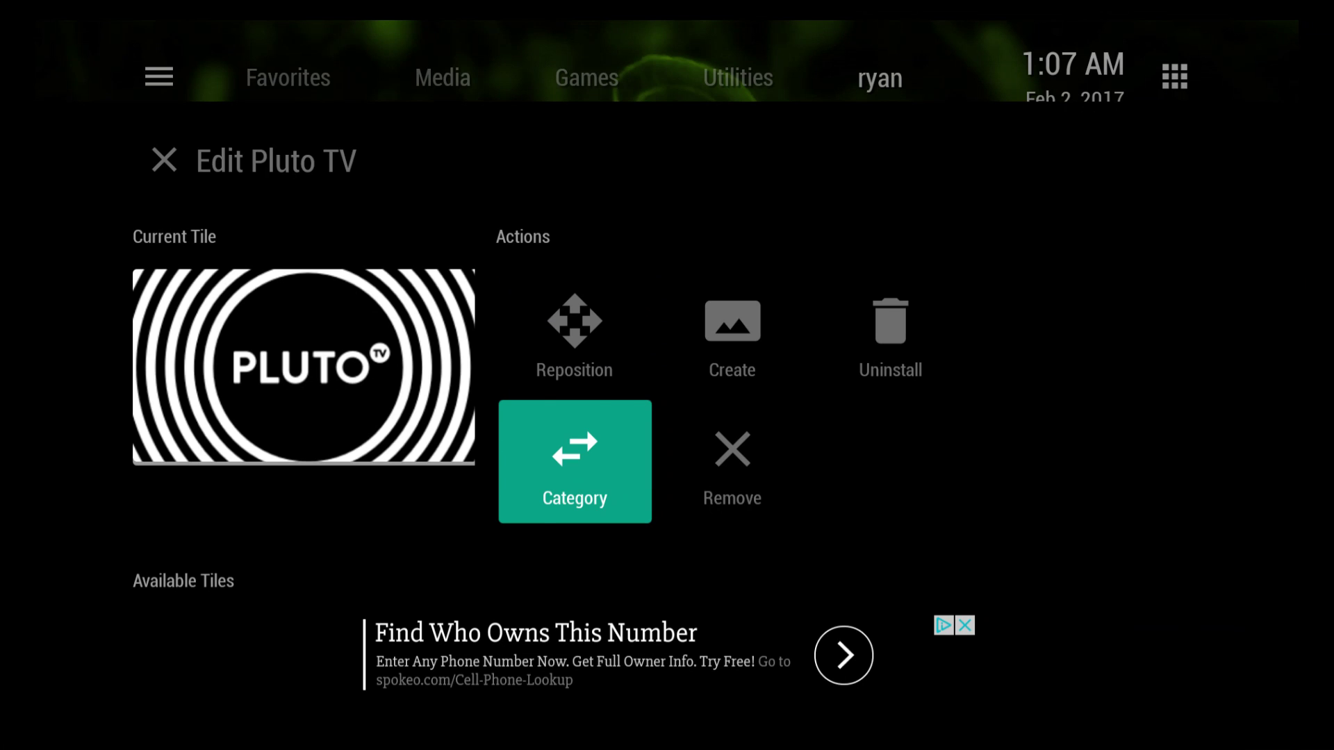
key("Right")
key("Up")
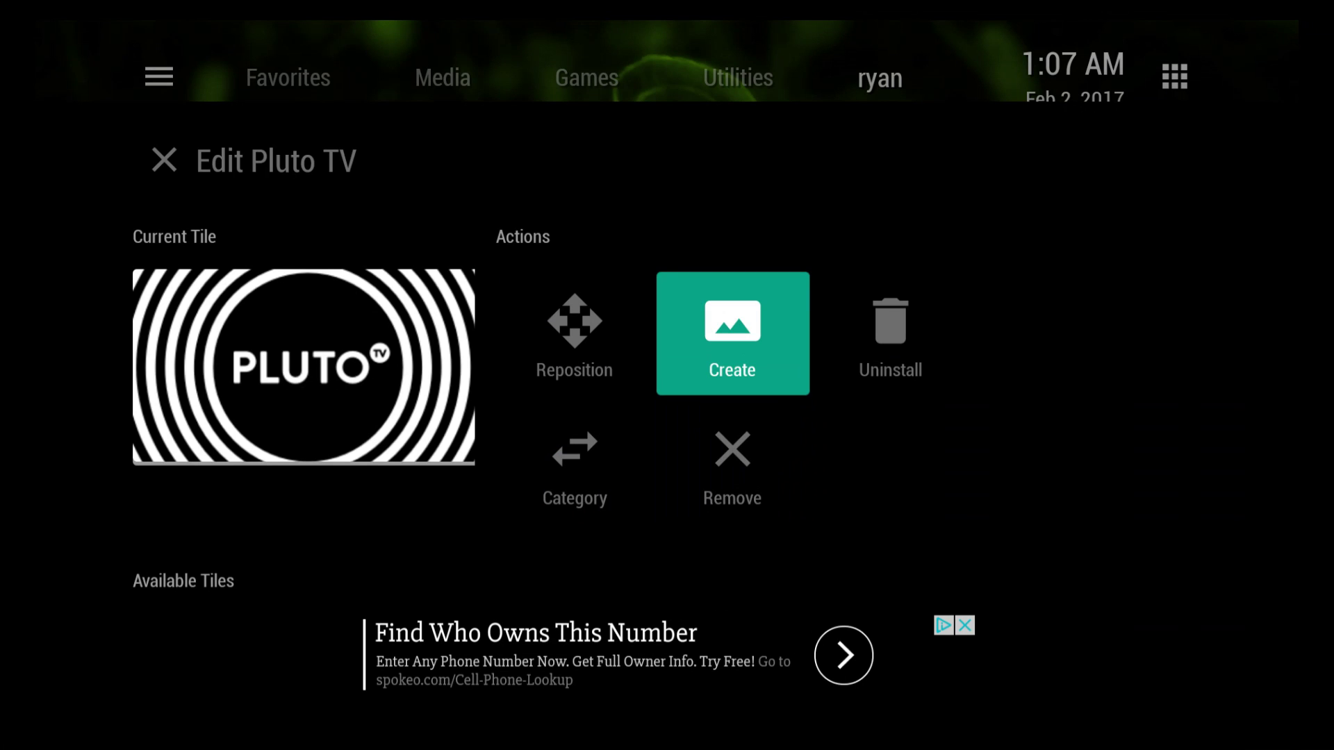
key("Down")
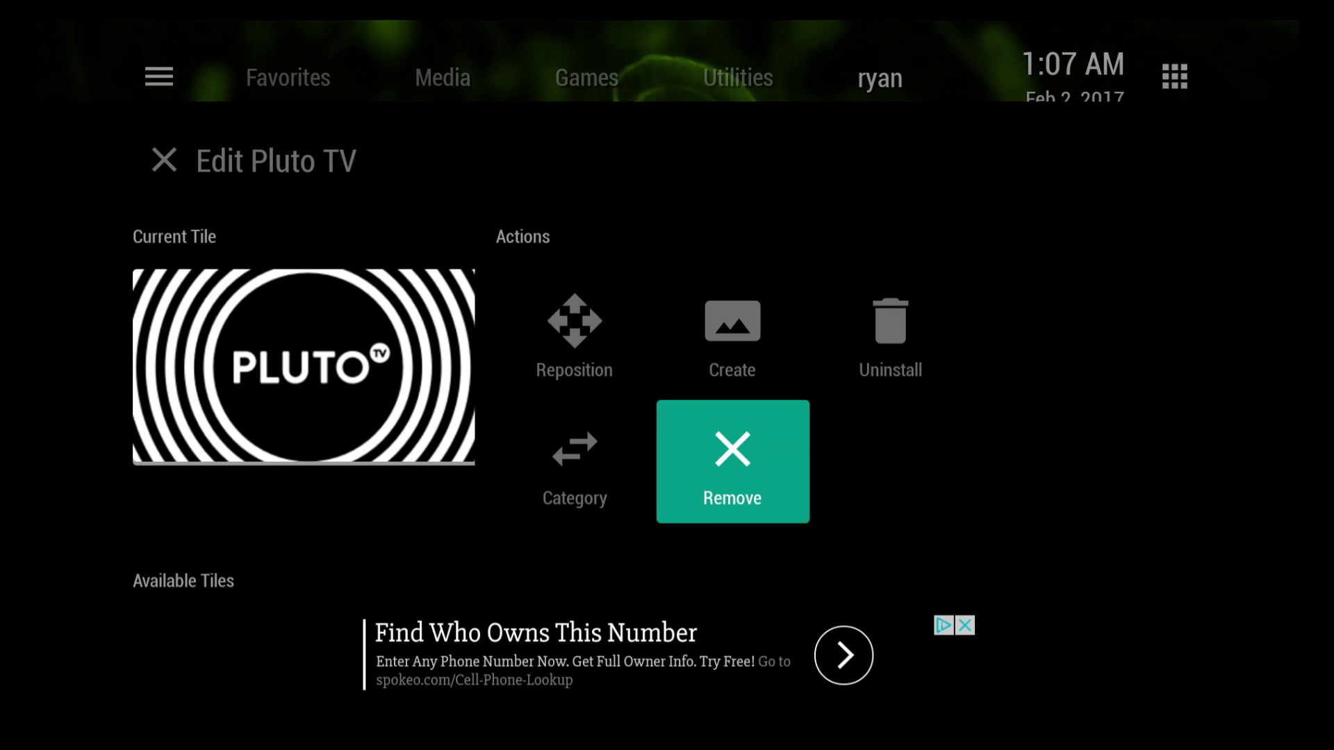
key("Left")
key("Up")
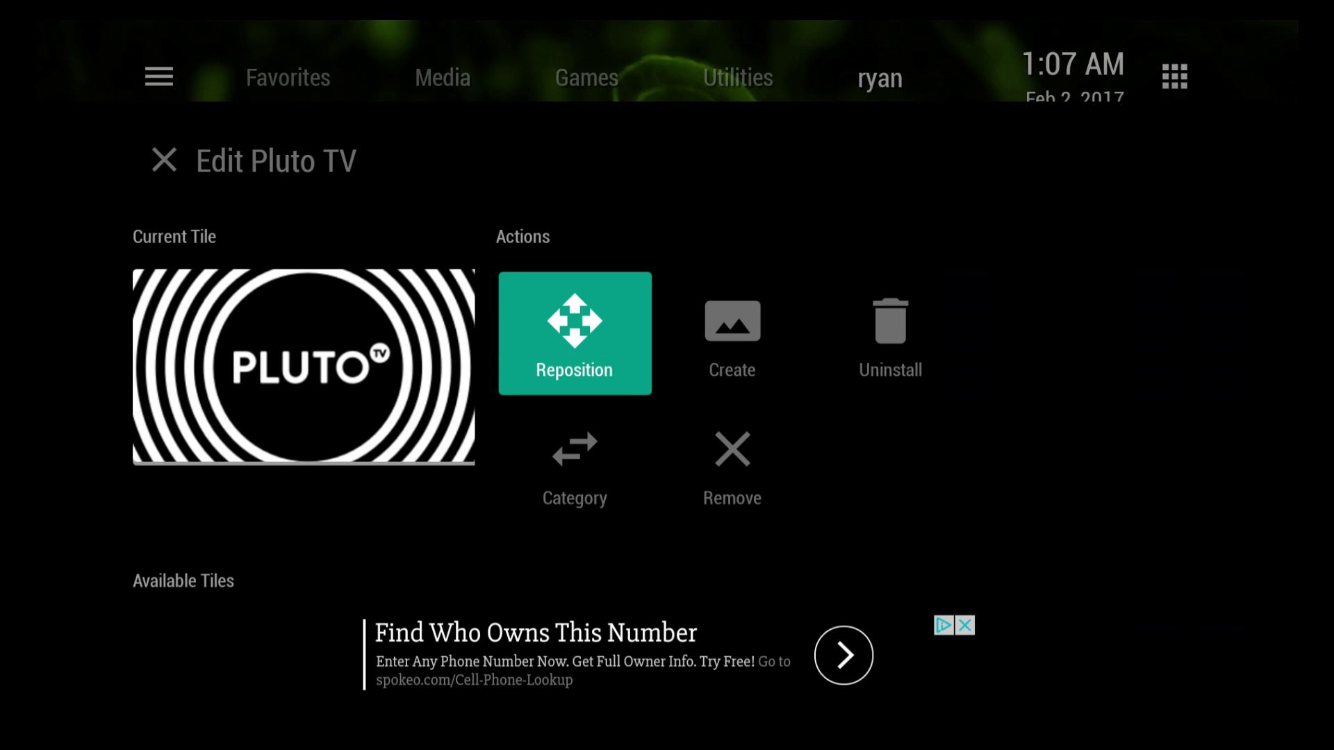
key("Return")
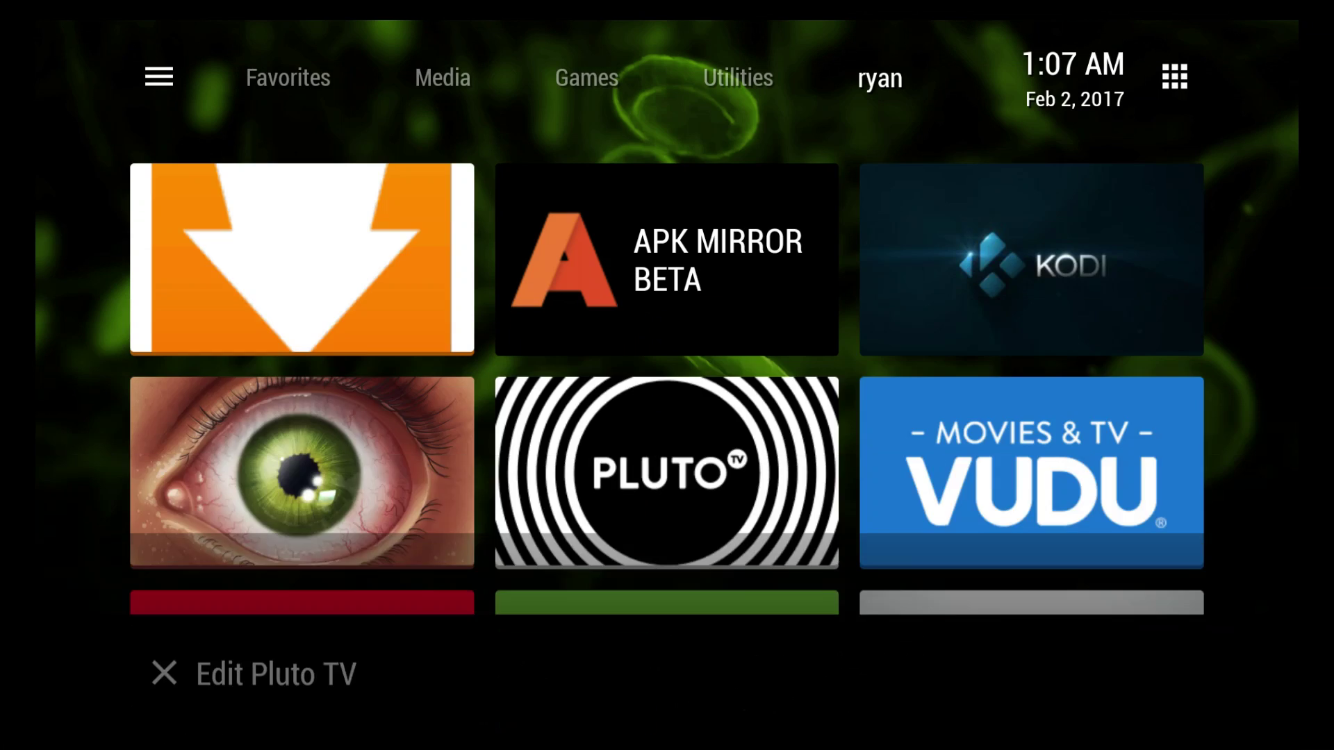
- Open the VUDU tile for editing, view the image sources for creating a custom tile, and return to the tiles
key("Right")
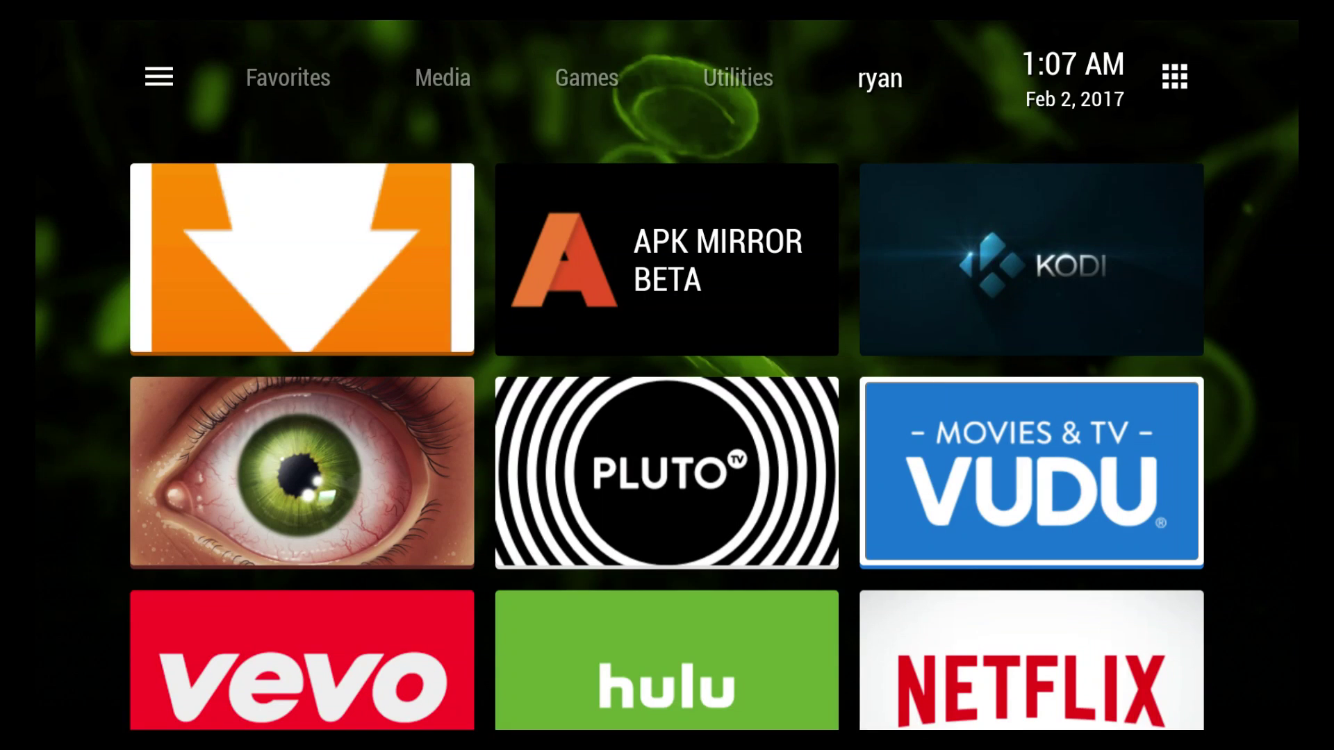
key("Return")
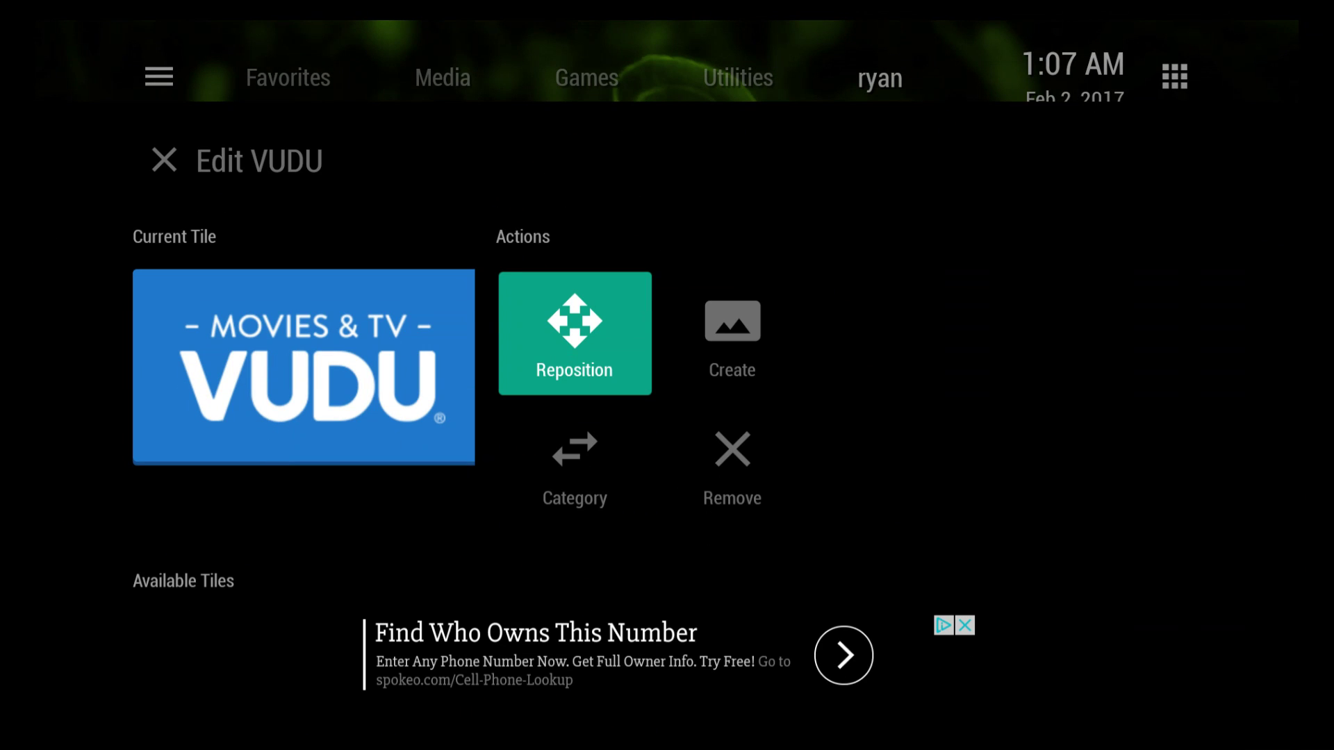
key("Down")
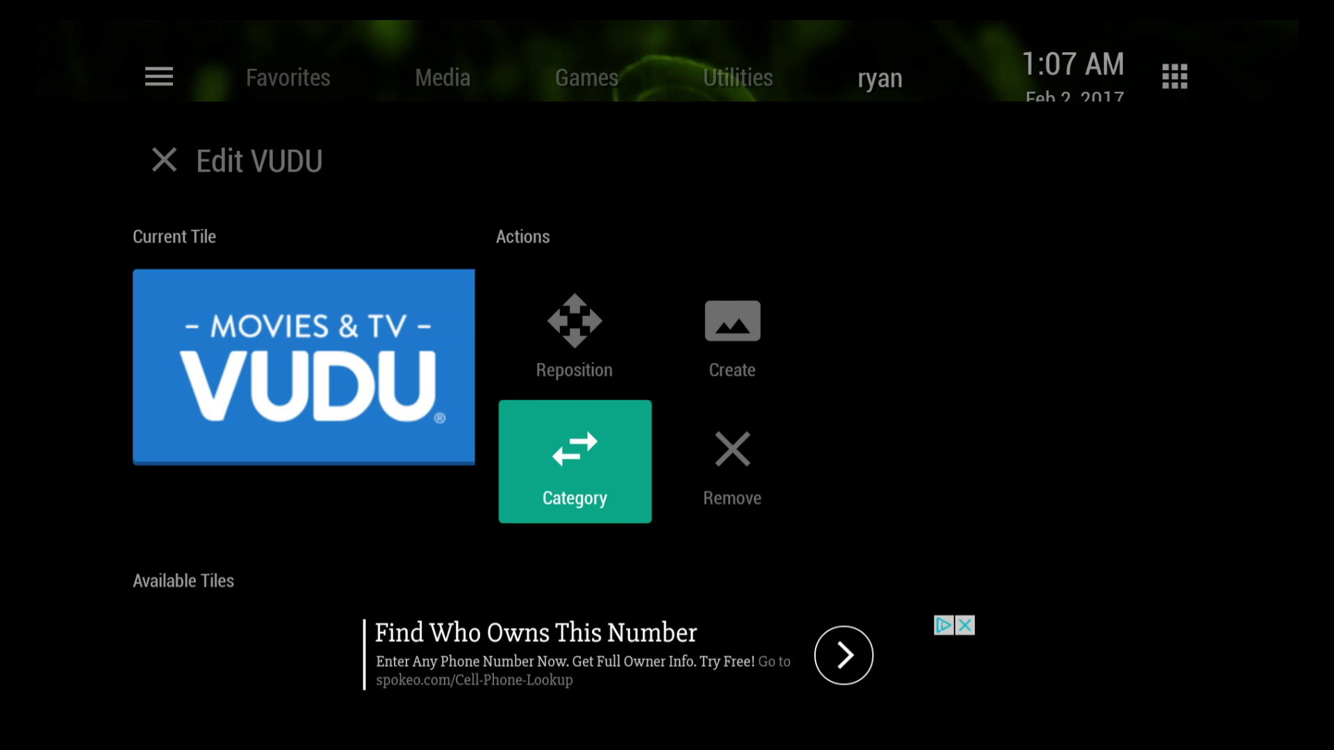
key("Right")
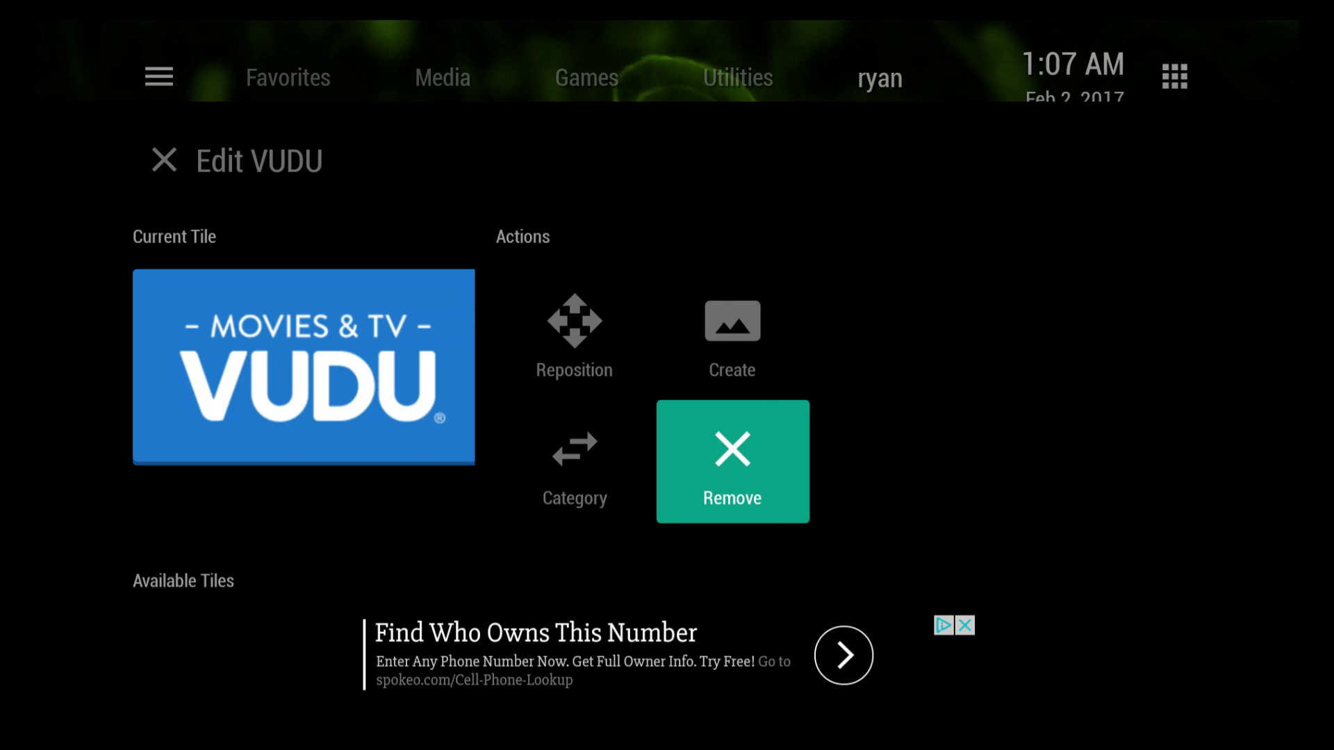
key("Left")
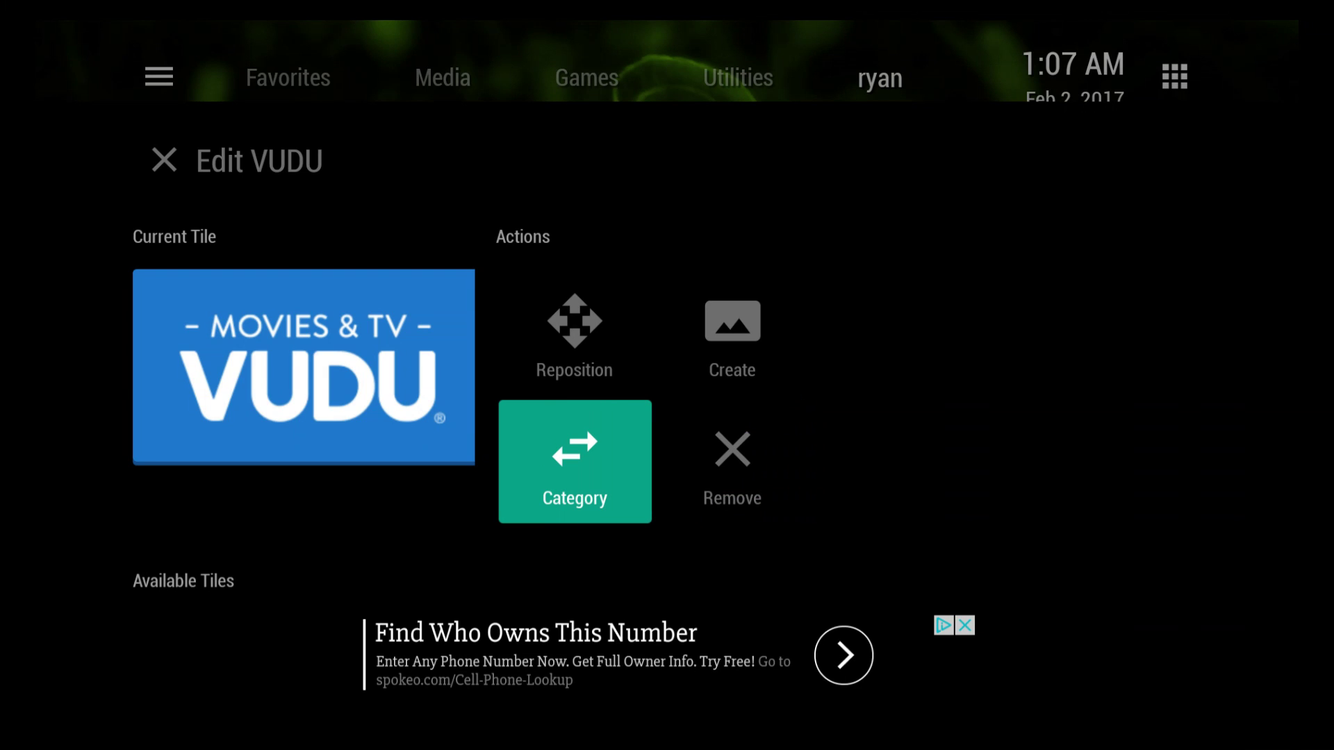
key("Up")
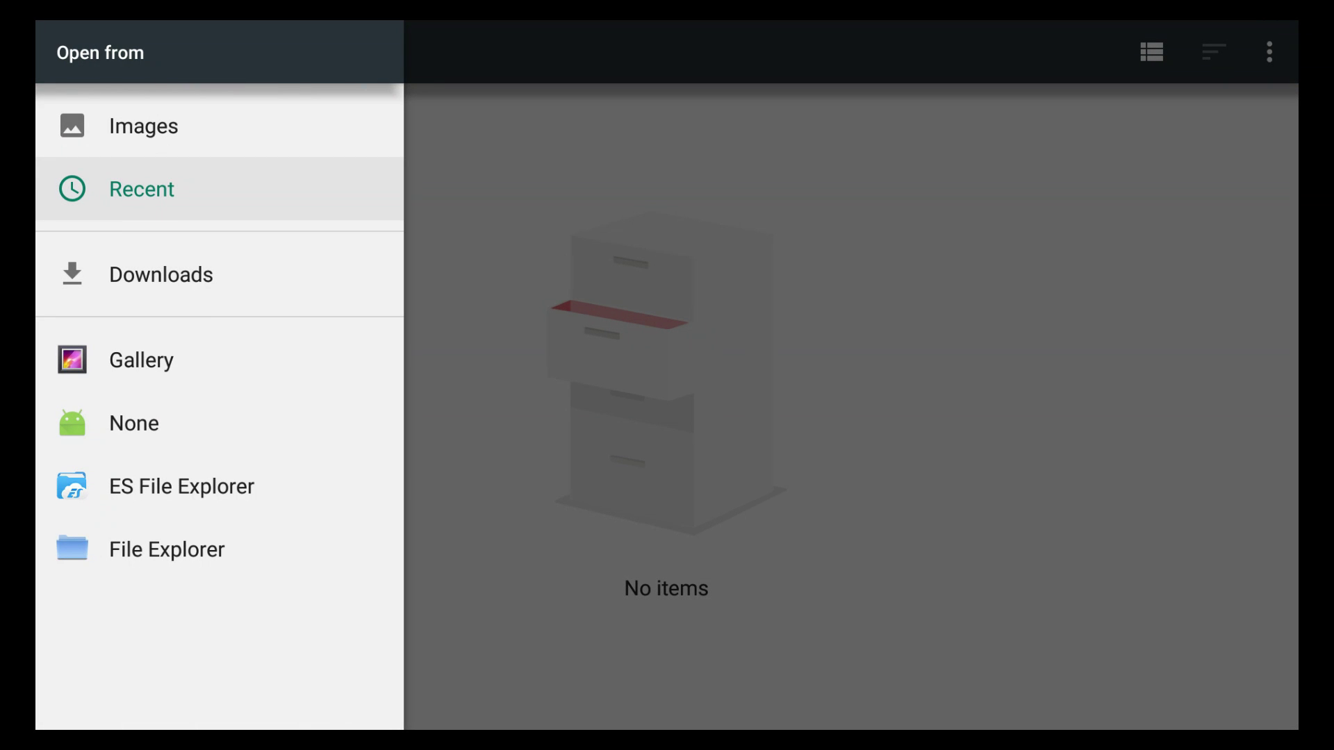
key("Escape")
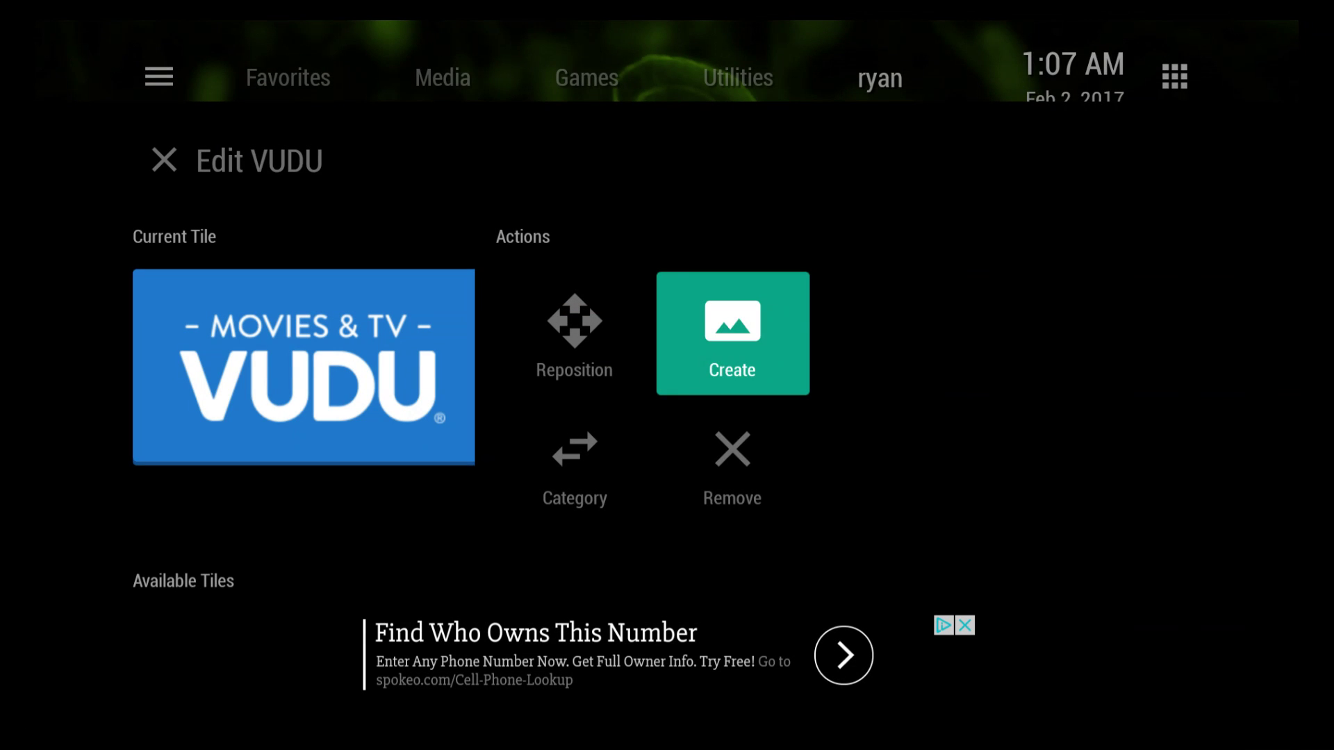
key("Down")
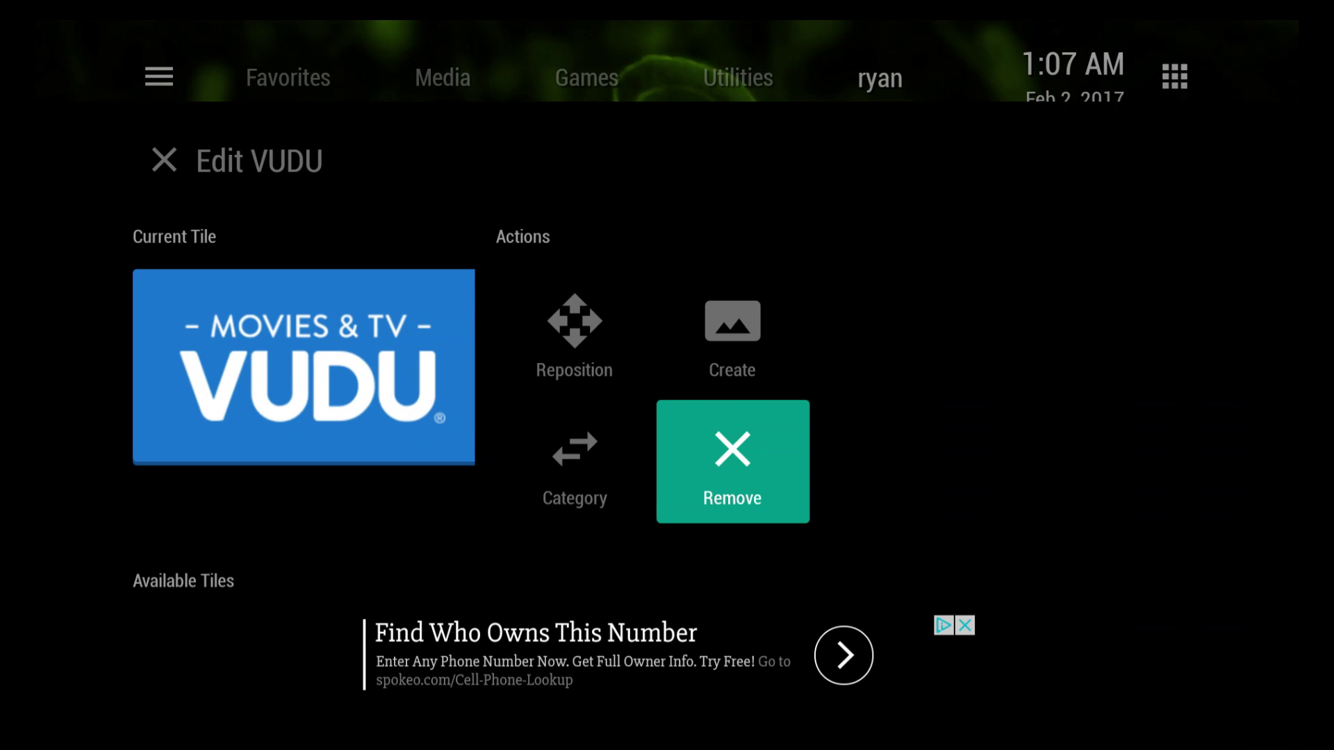
key("Escape")
- Open the Hulu tile in the third row for editing, apply the black "hulu" design with the wall of covers, and return to the tiles
key("Down")
key("Down")
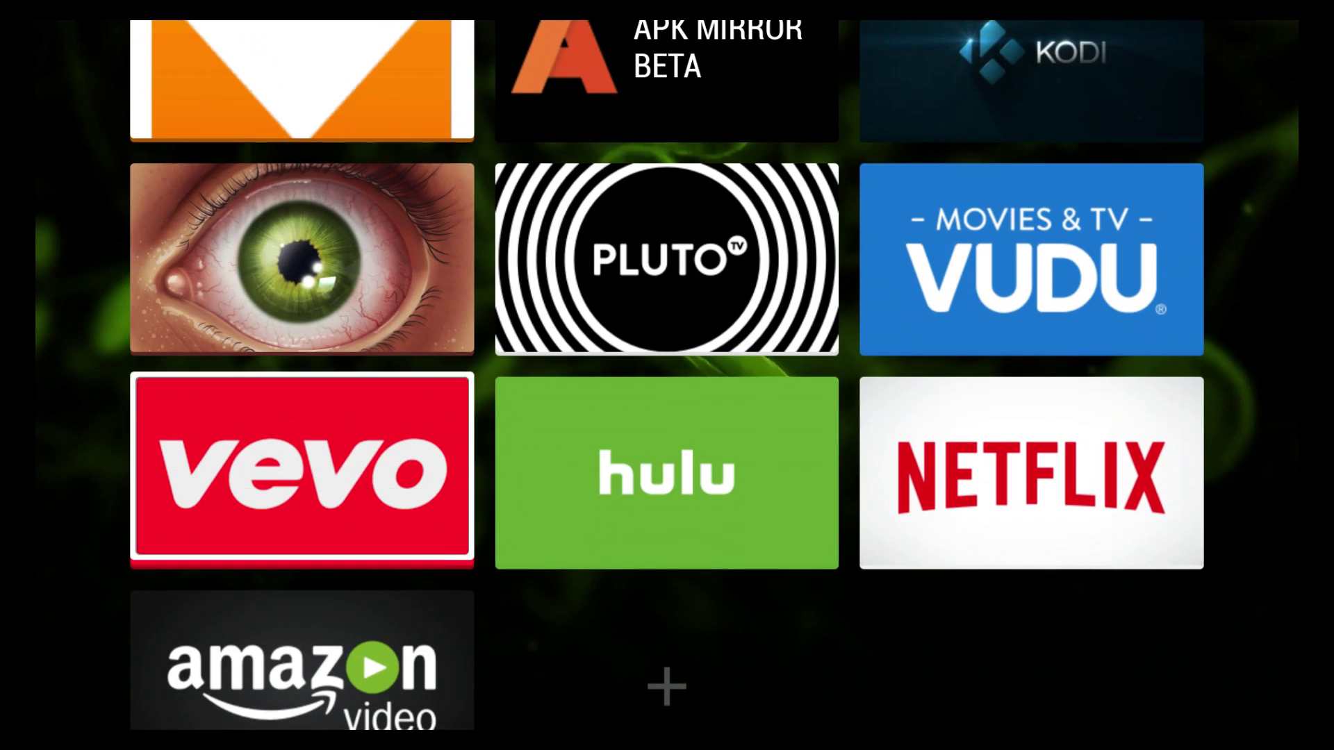
key("Right")
key("Return")
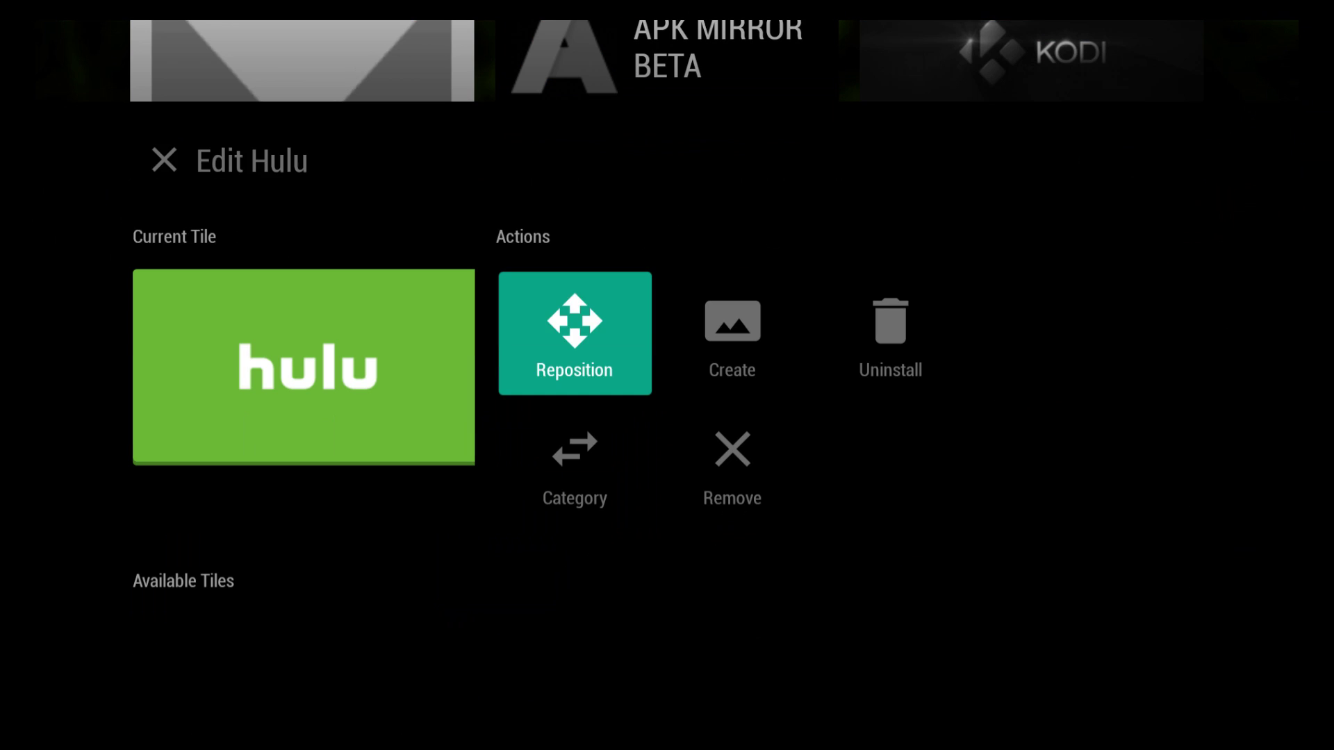
key("Down")
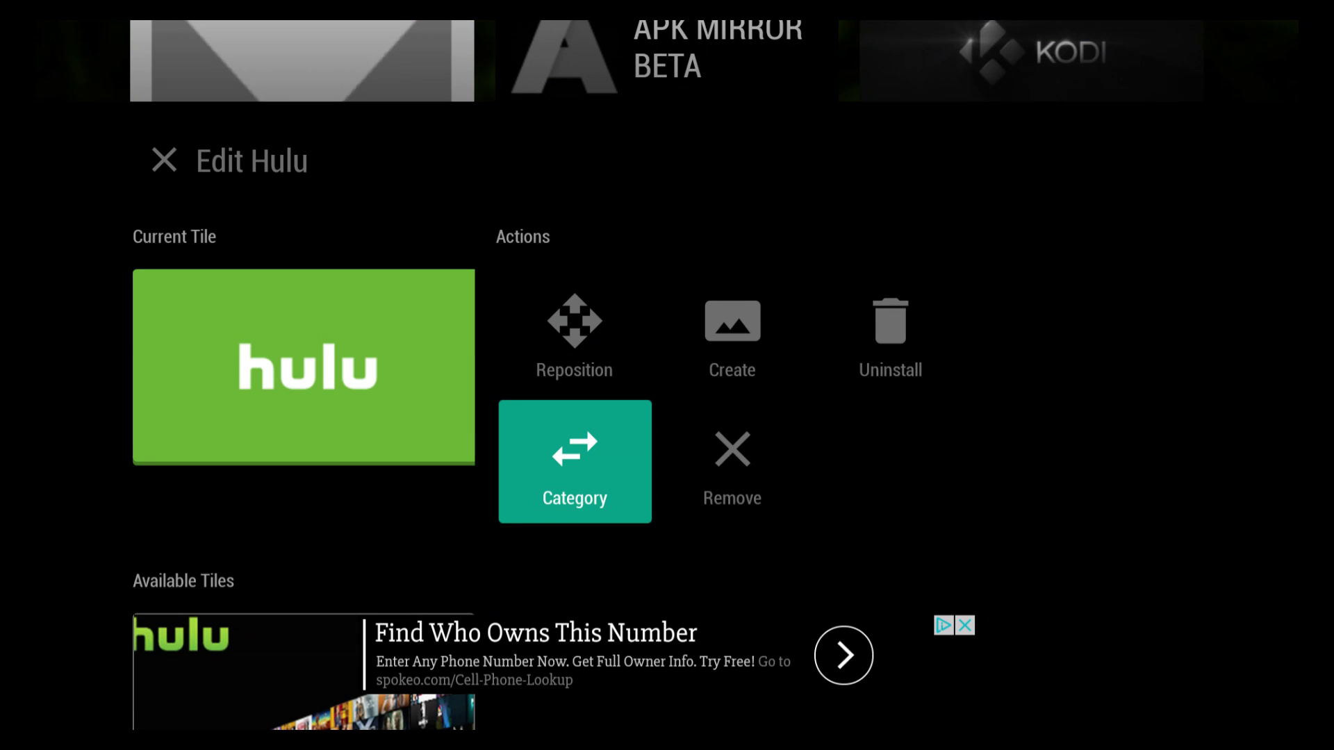
key("Down")
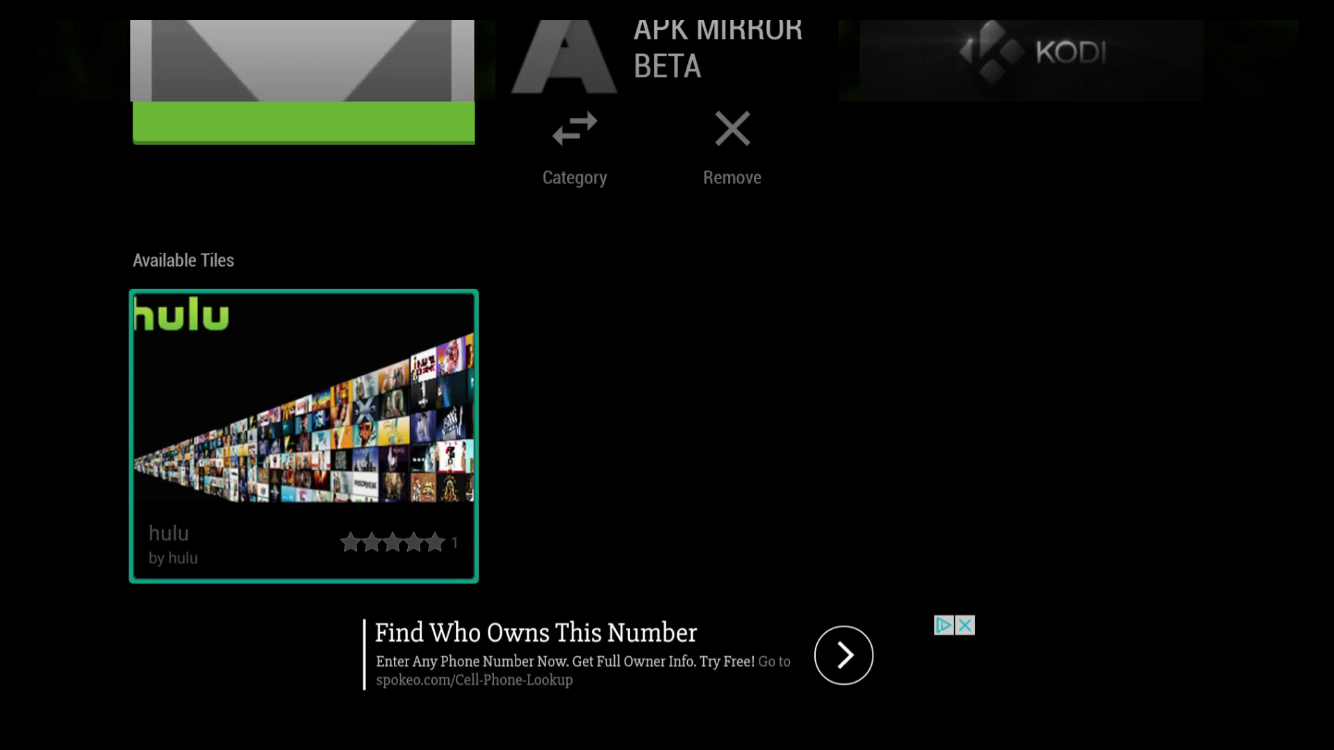
key("Return")
key("Down")
key("Down")
key("Return")
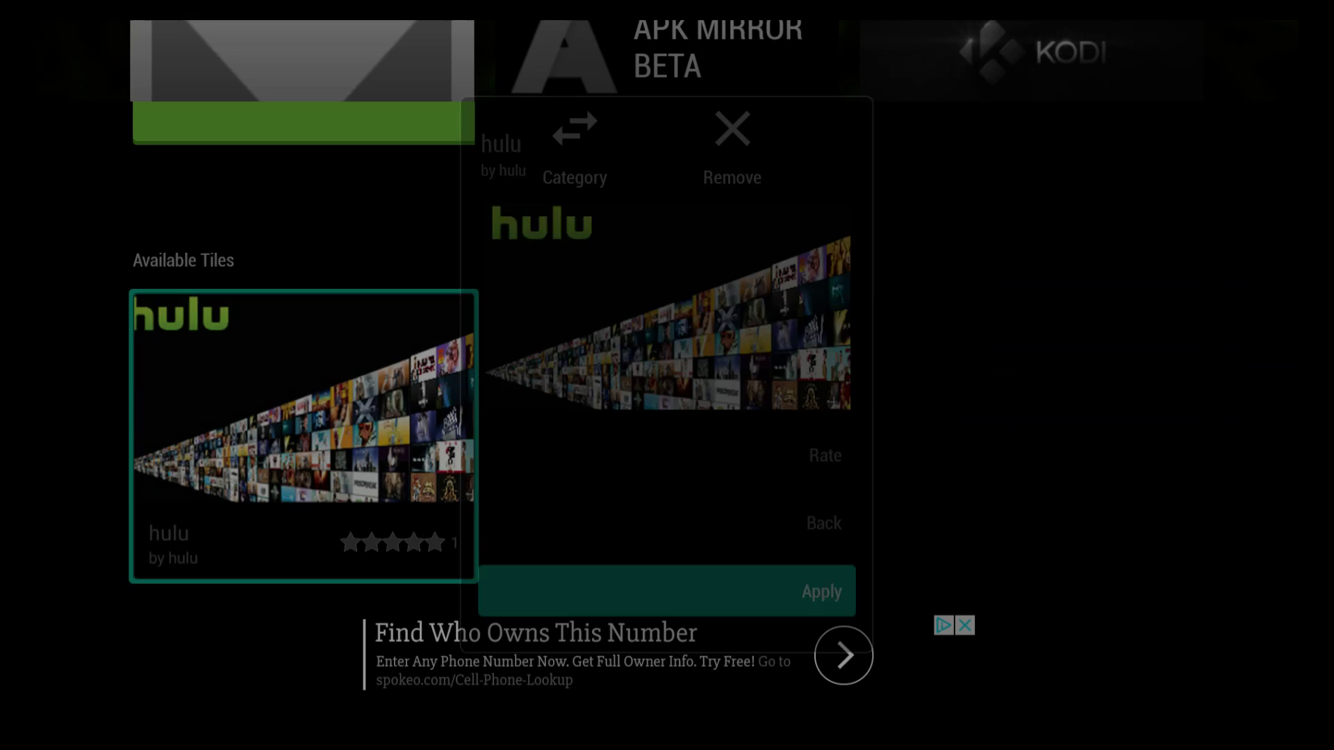
key("Escape")
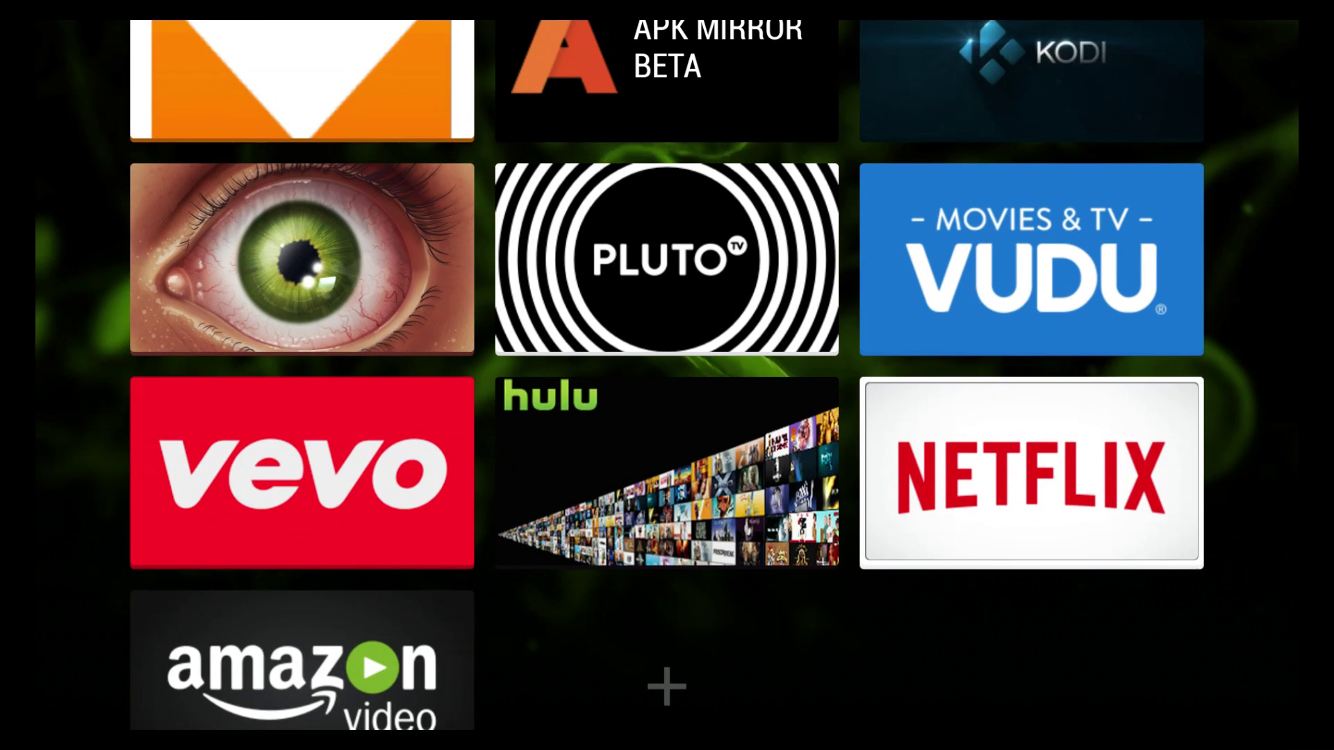
- Open the Netflix tile for editing, apply the "NF" design with the red circle, and return to the tiles
key("Return")
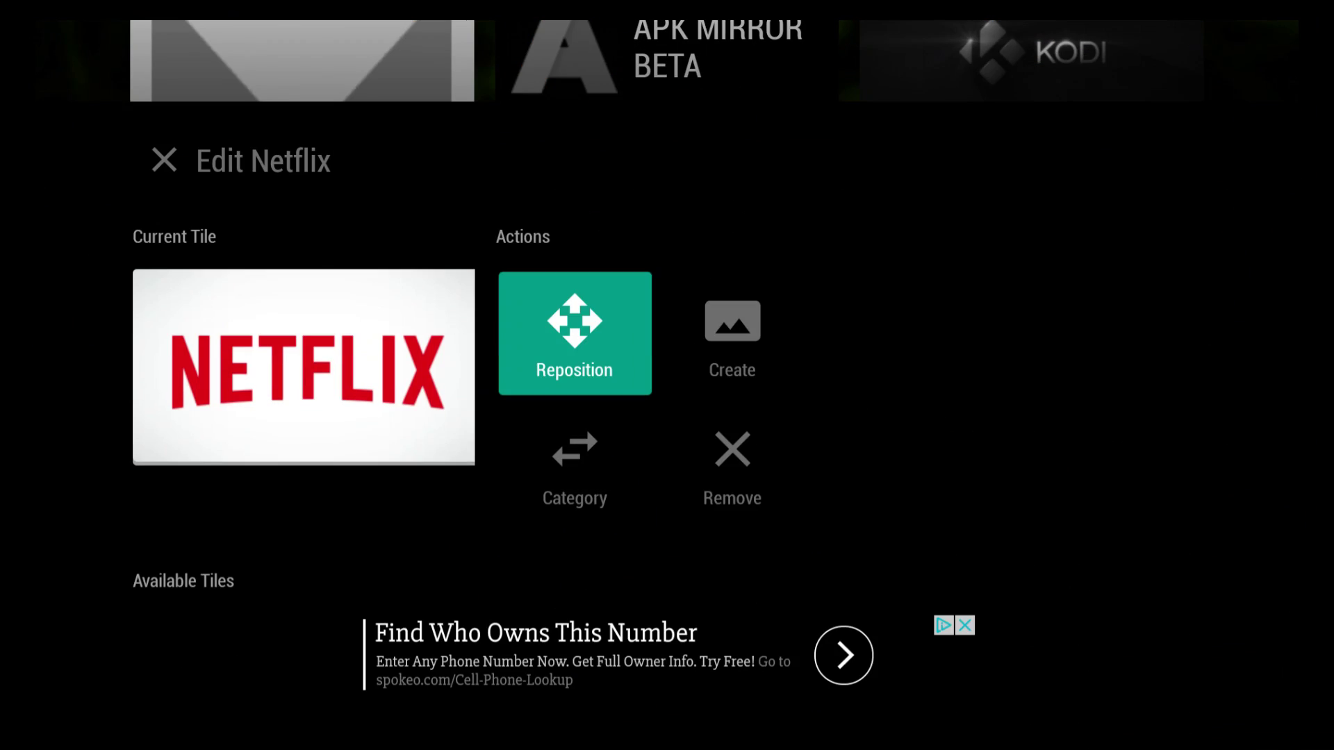
key("Down")
key("Down")
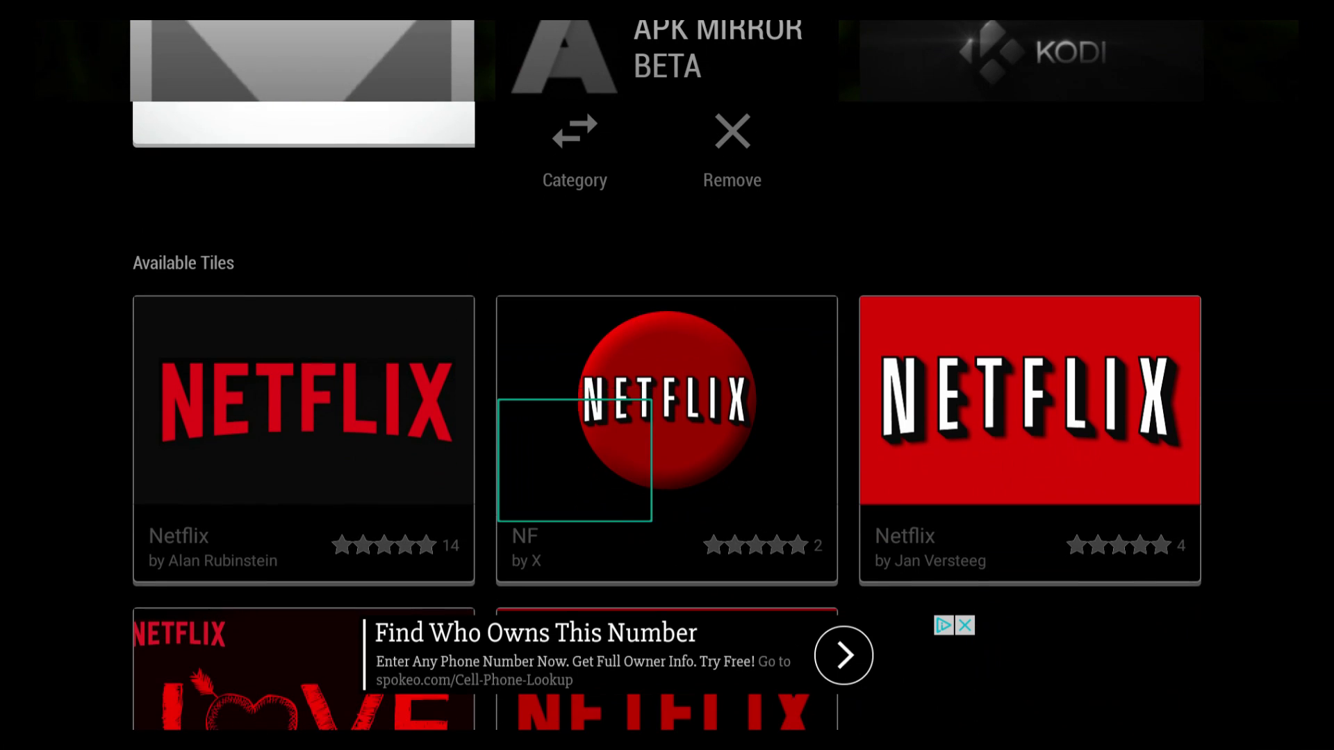
key("Down")
key("Up")
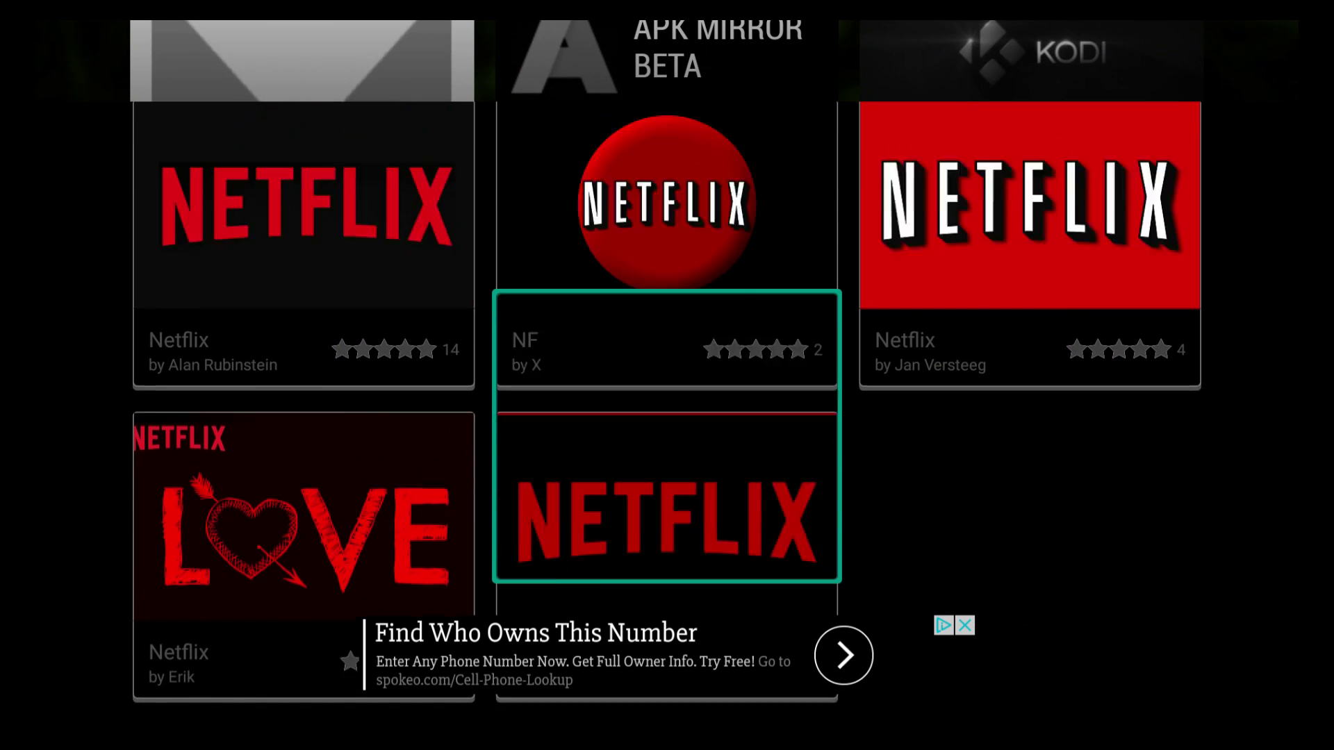
key("Return")
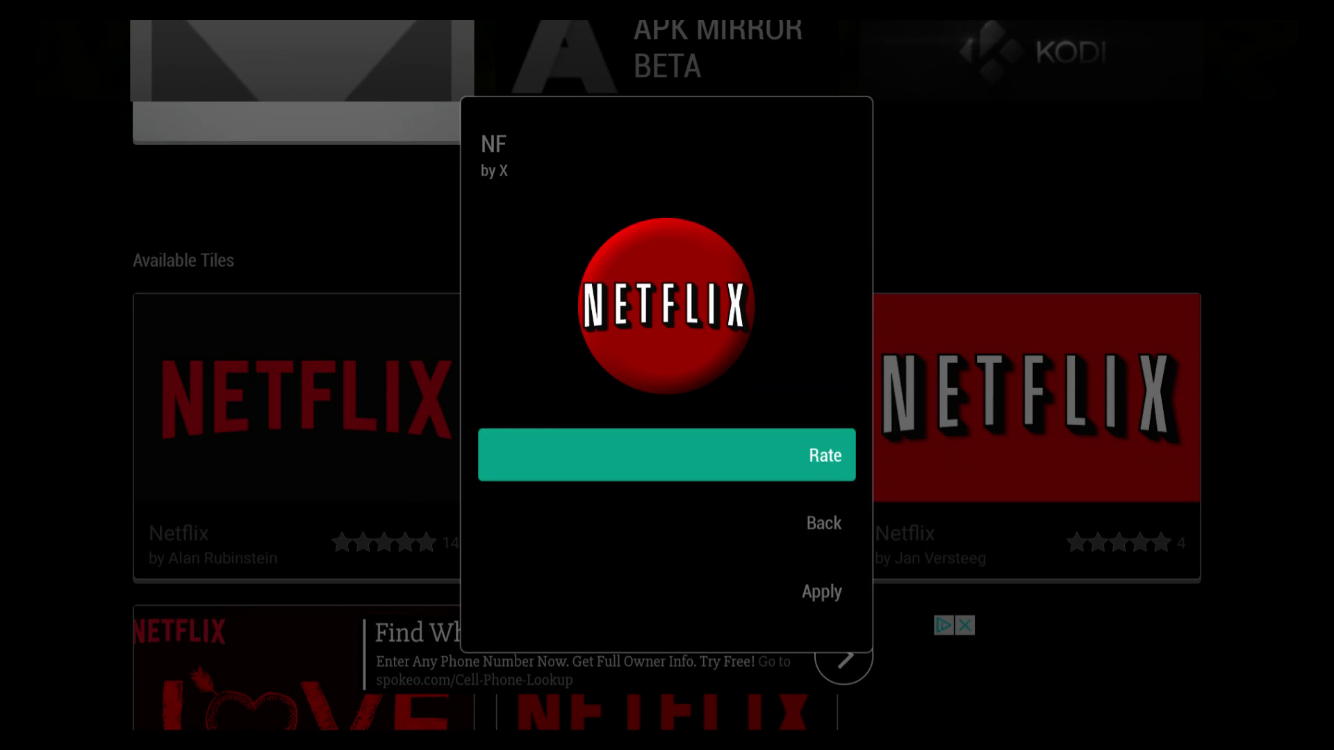
key("Down")
key("Down")
key("Return")
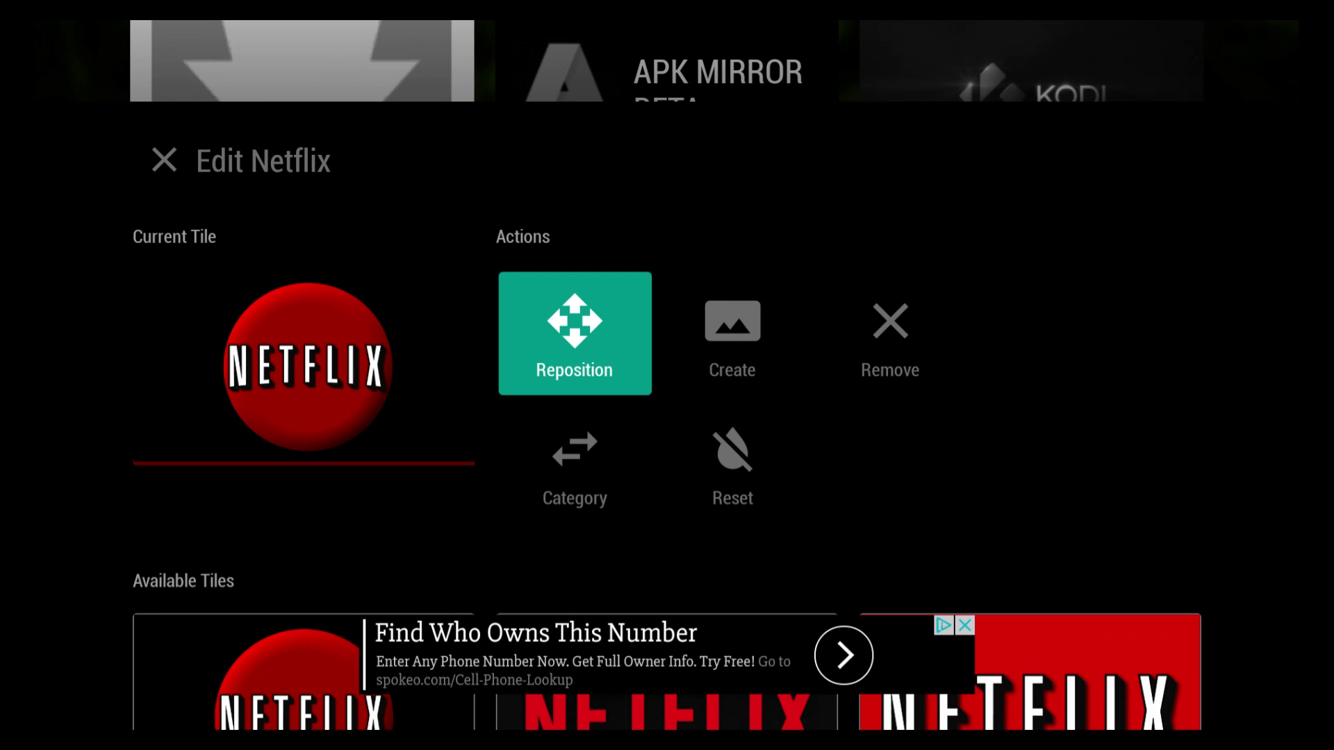
key("Escape")
- Open the Amazon Video tile for editing, review its available actions, and return to the tiles
key("Down")
key("Down")
key("Down")
key("Right")
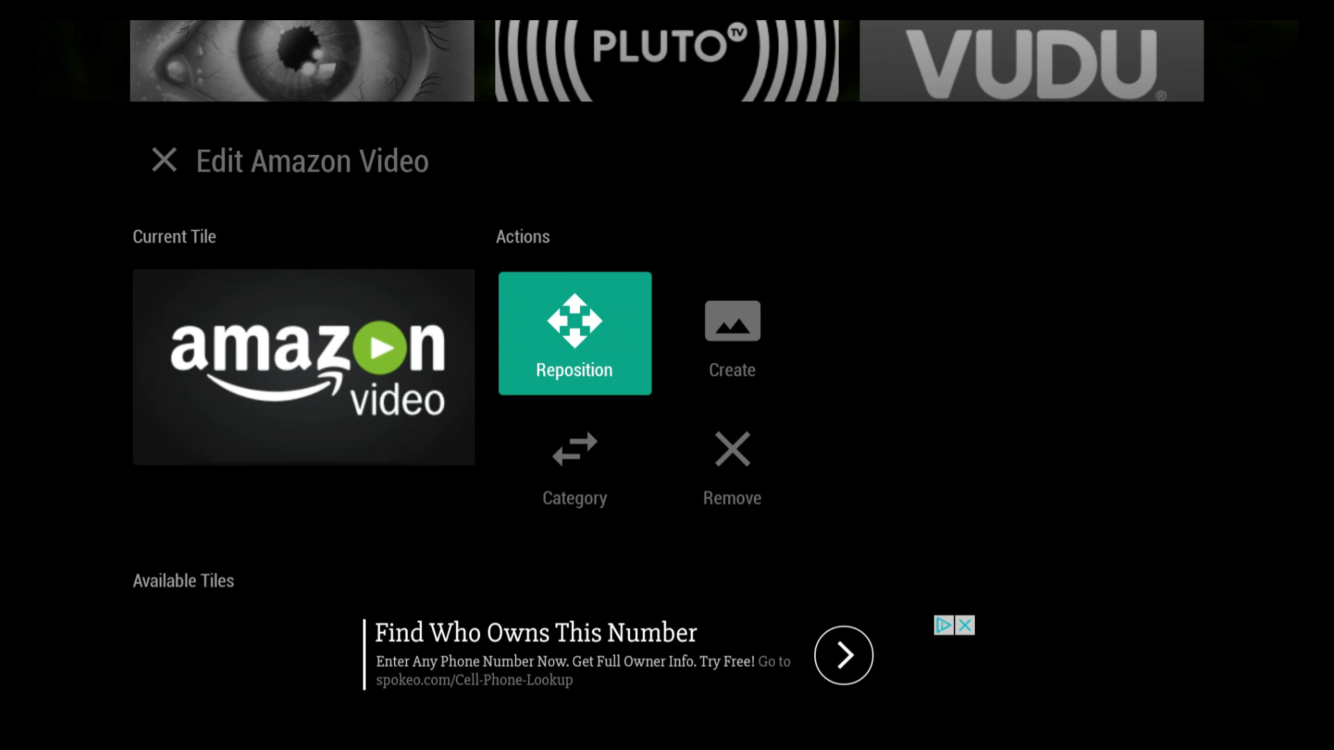
key("Down")
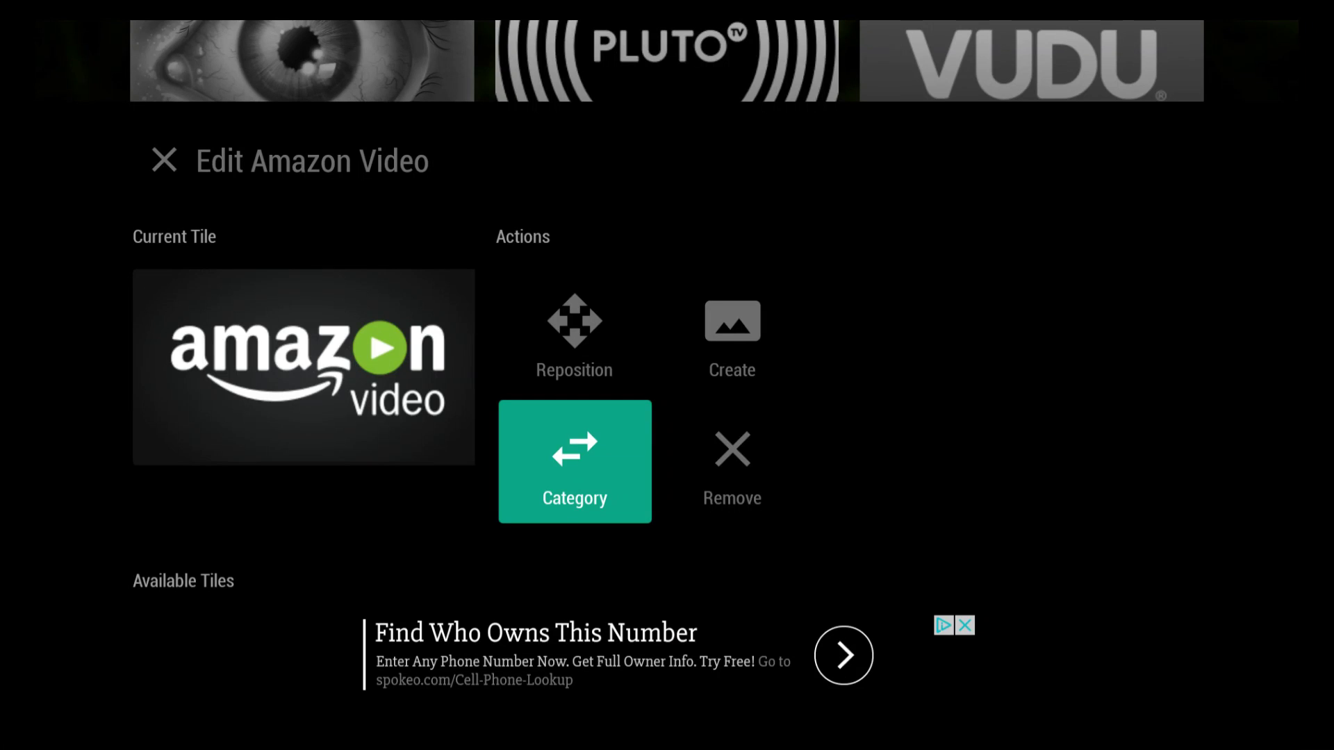
key("Right")
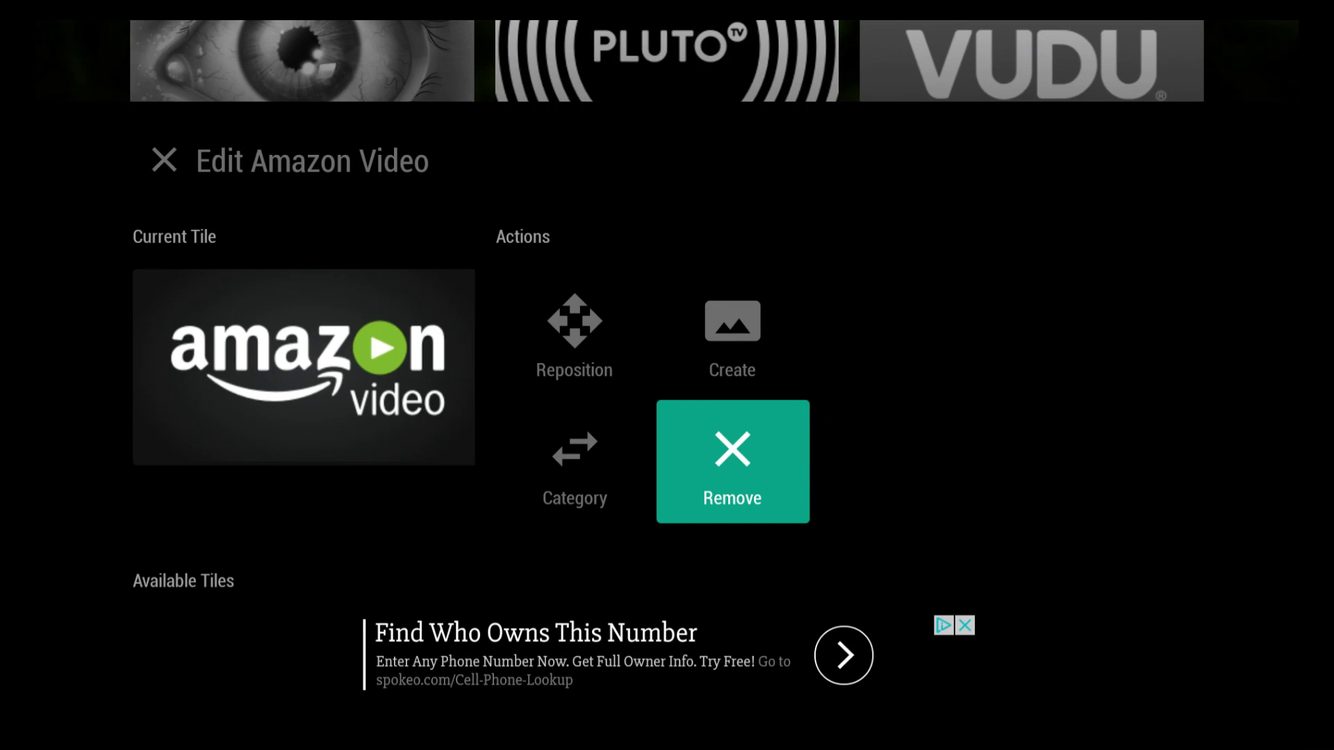
key("Left")
key("Up")
key("Right")
key("Down")
key("Up")
key("Up")
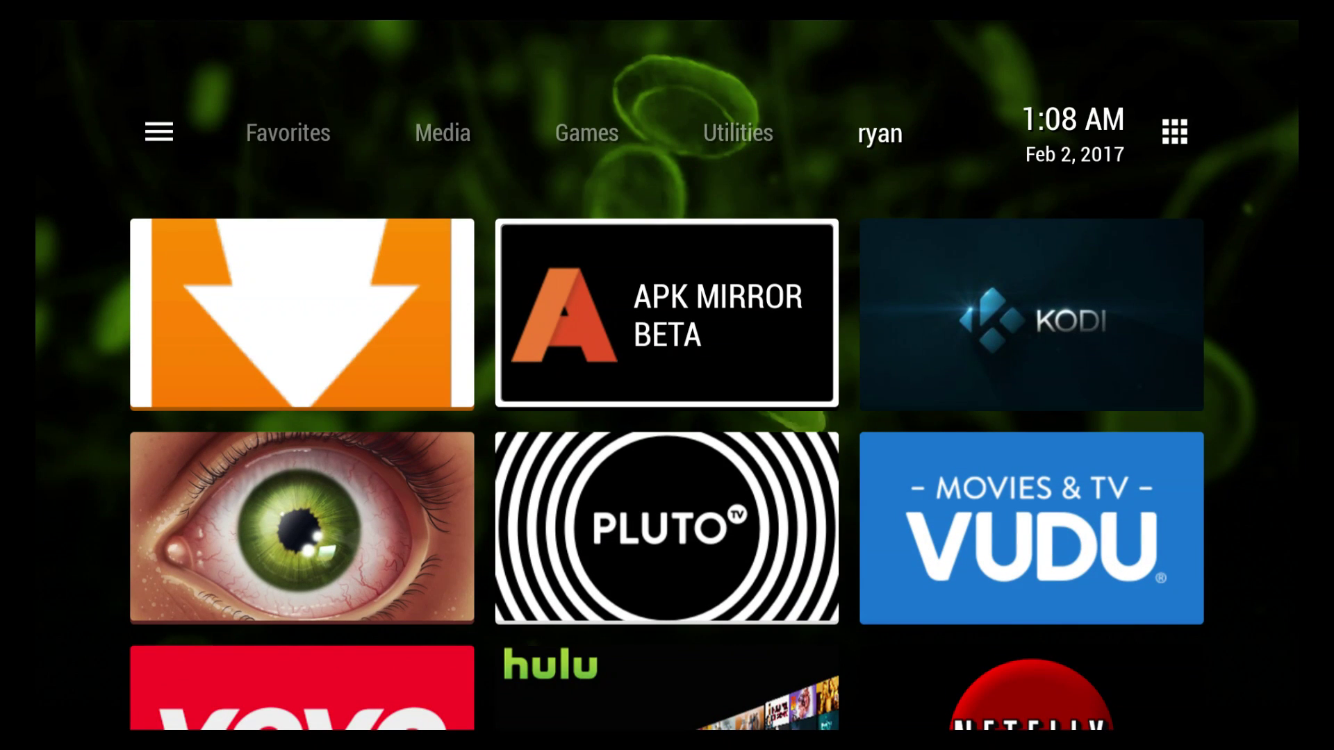
- Look over the customized tiles in the personal section, from the first row to the Netflix tile
key("Down")
key("Down")
key("Right")
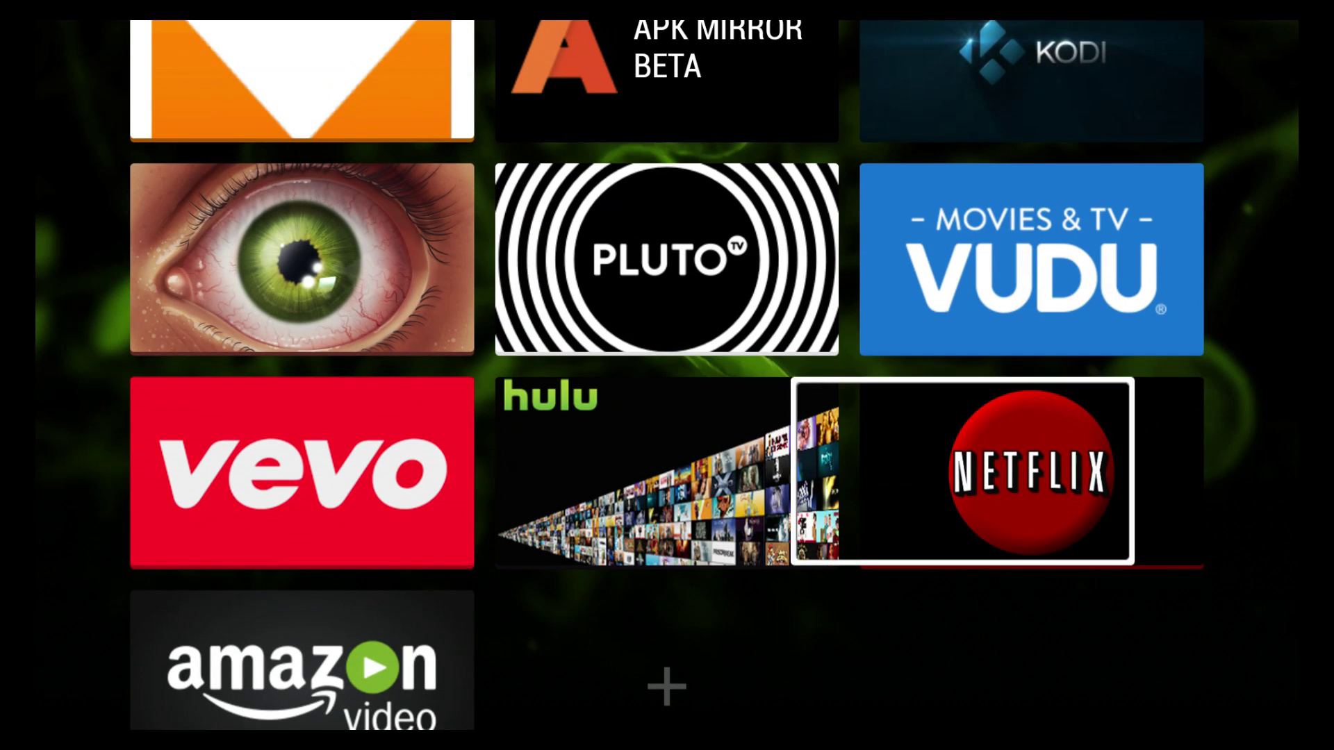
key("Left")
key("Left")
key("Up")
key("Up")
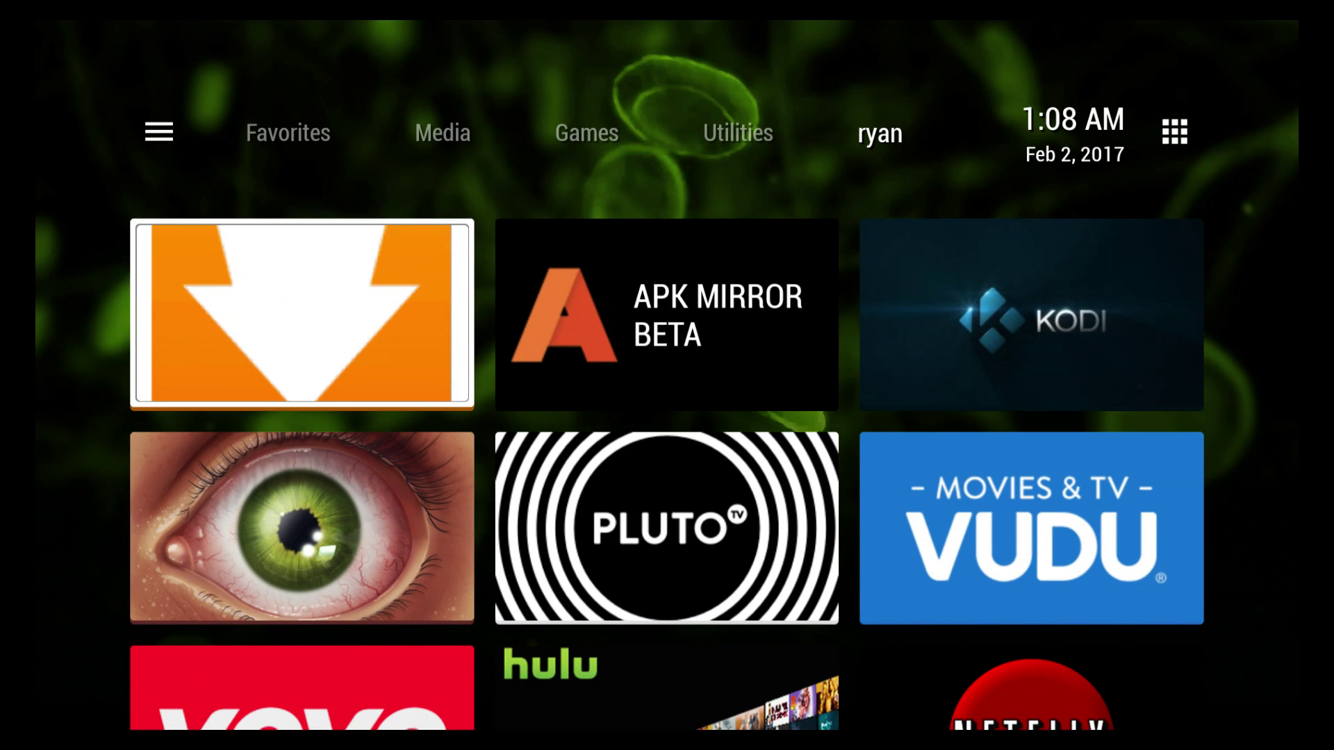
- Switch to the empty Utilities section and add the Amazon application as its first tile
key("Right")
key("Up")
key("Left")
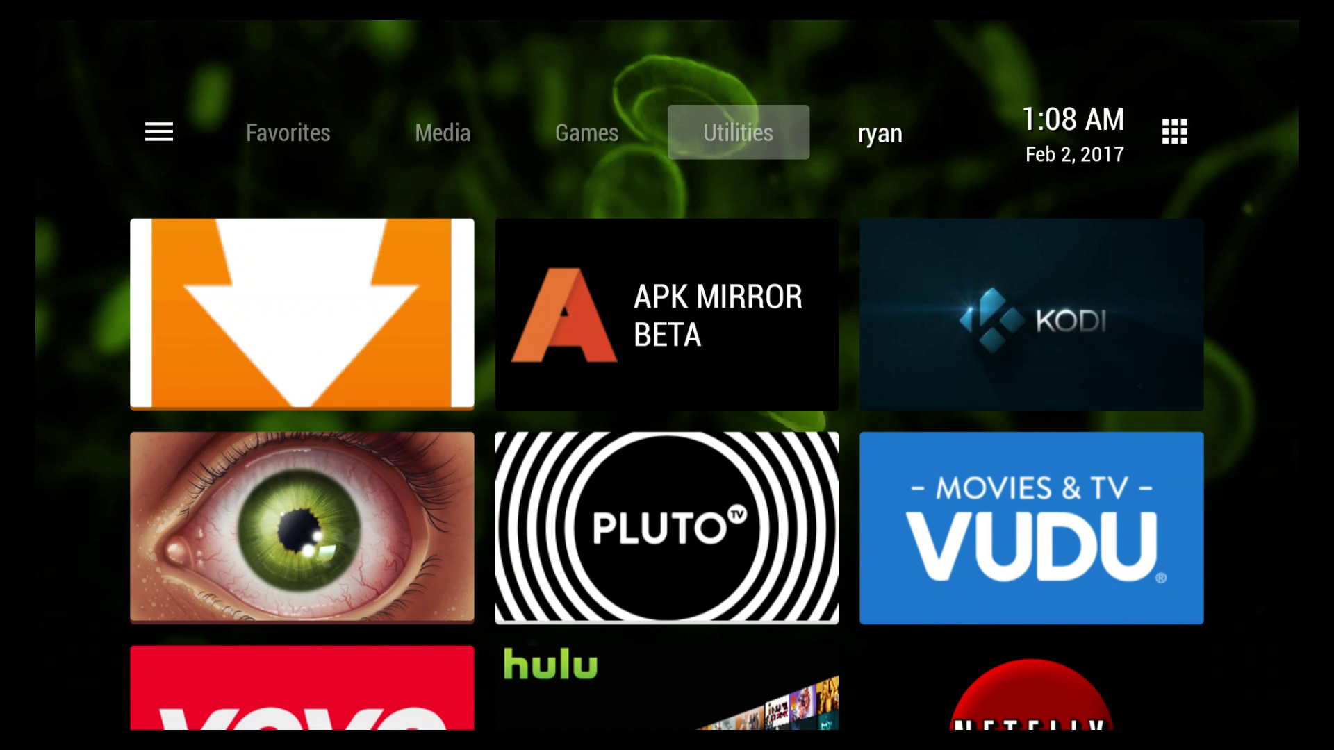
key("Left")
key("Right")
key("Down")
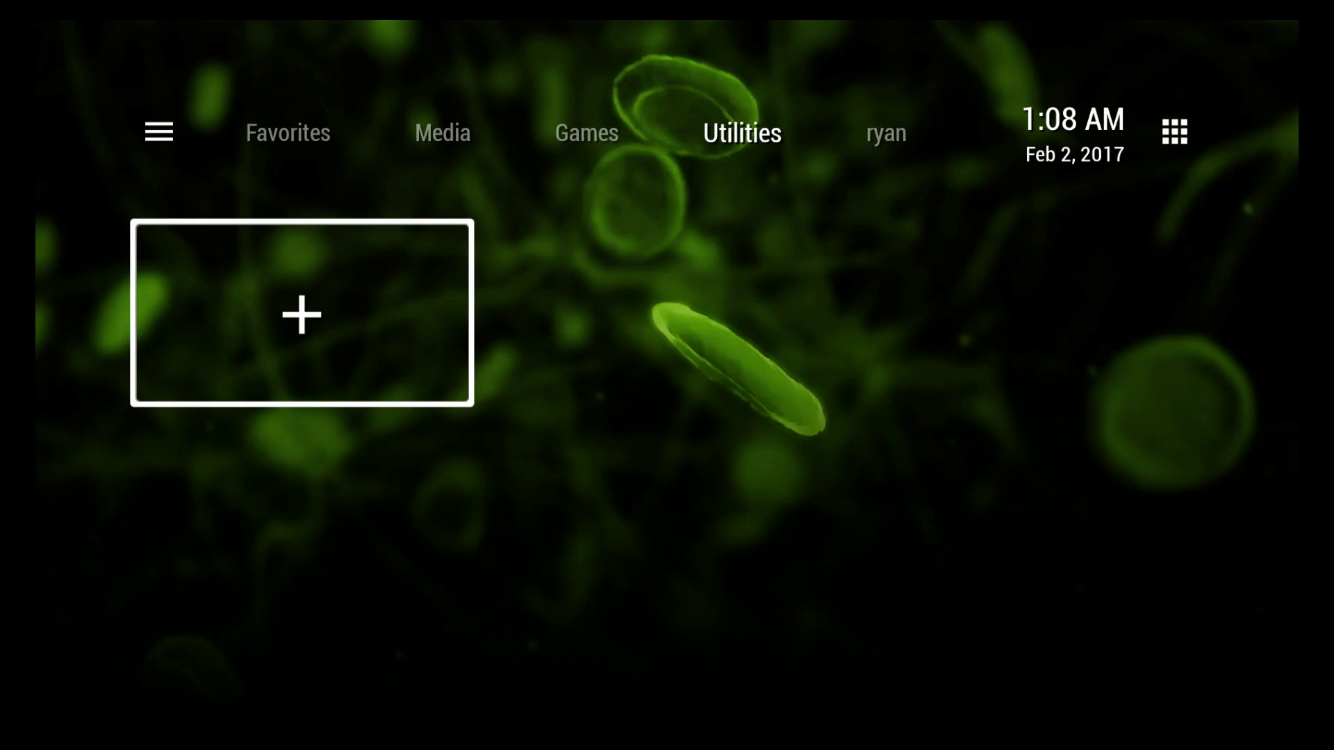
key("Return")
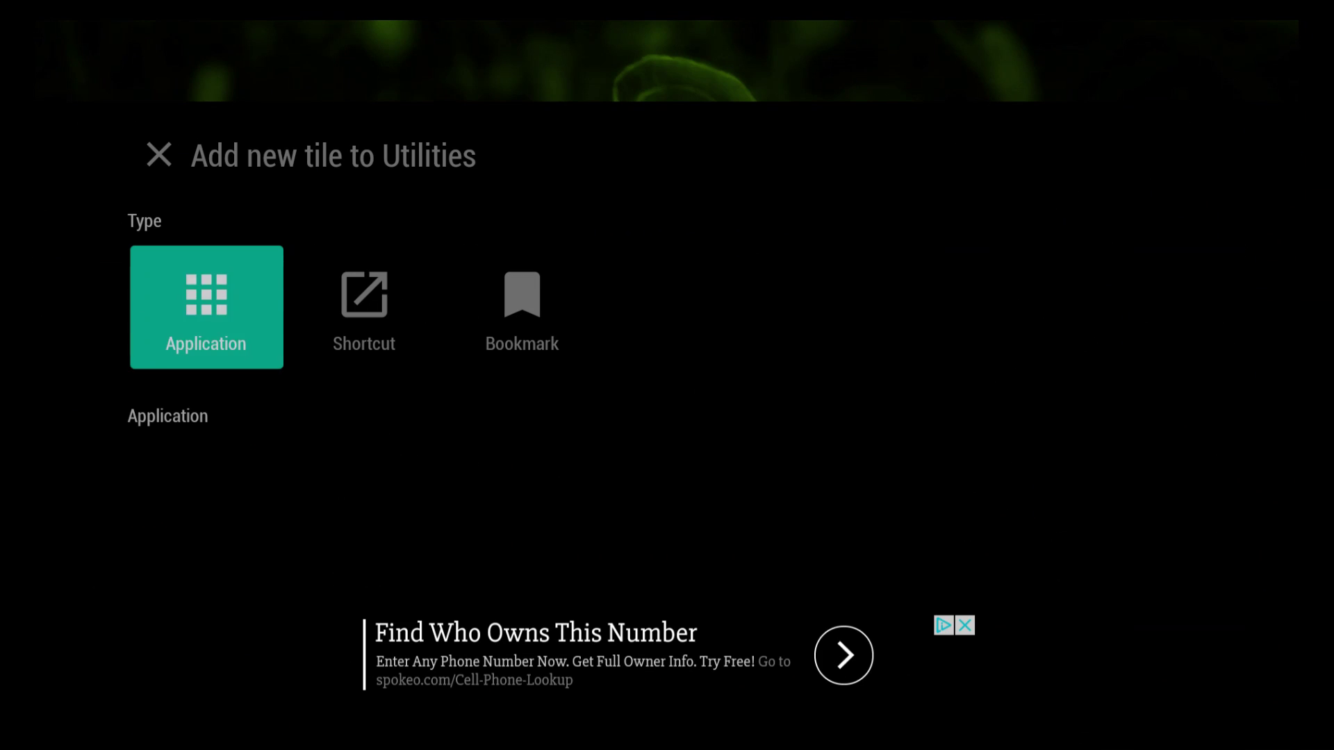
key("Down")
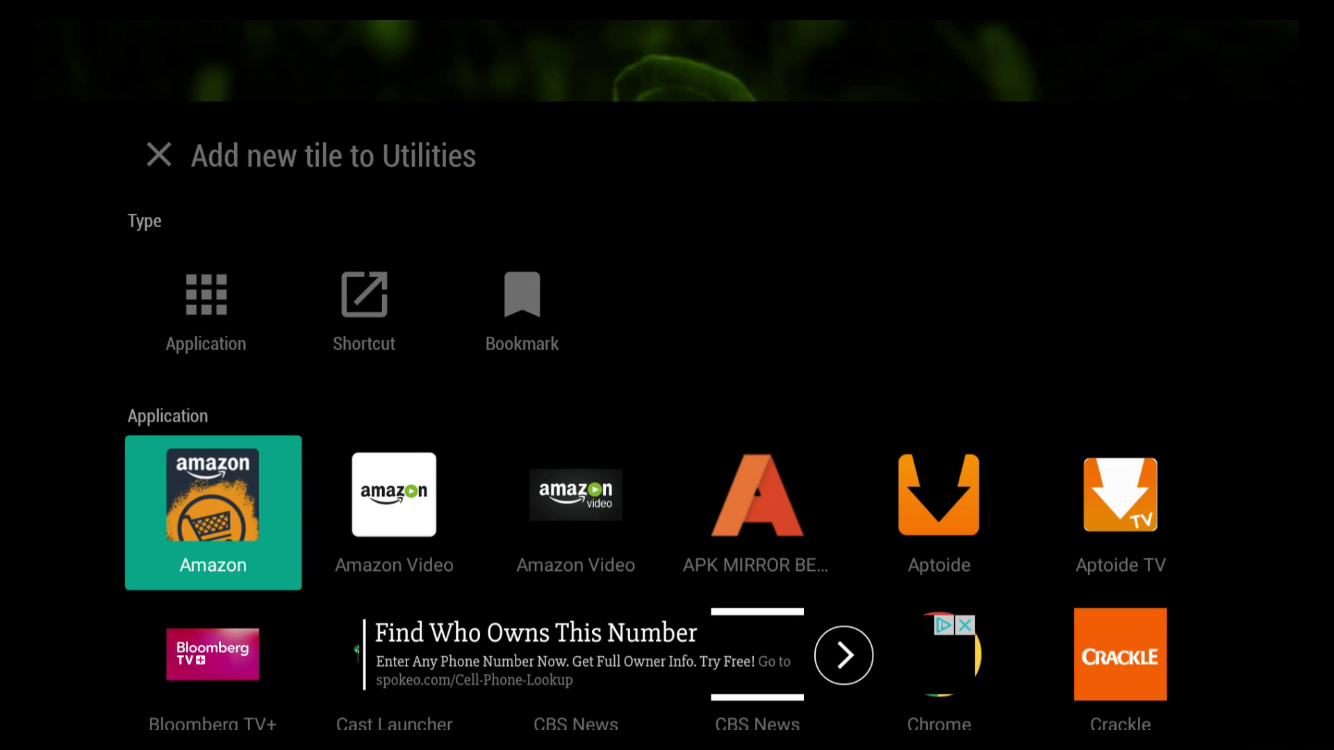
key("Return")
- Add the Downloads and ES File Explorer applications to the Utilities section
key("Down")
key("Down")
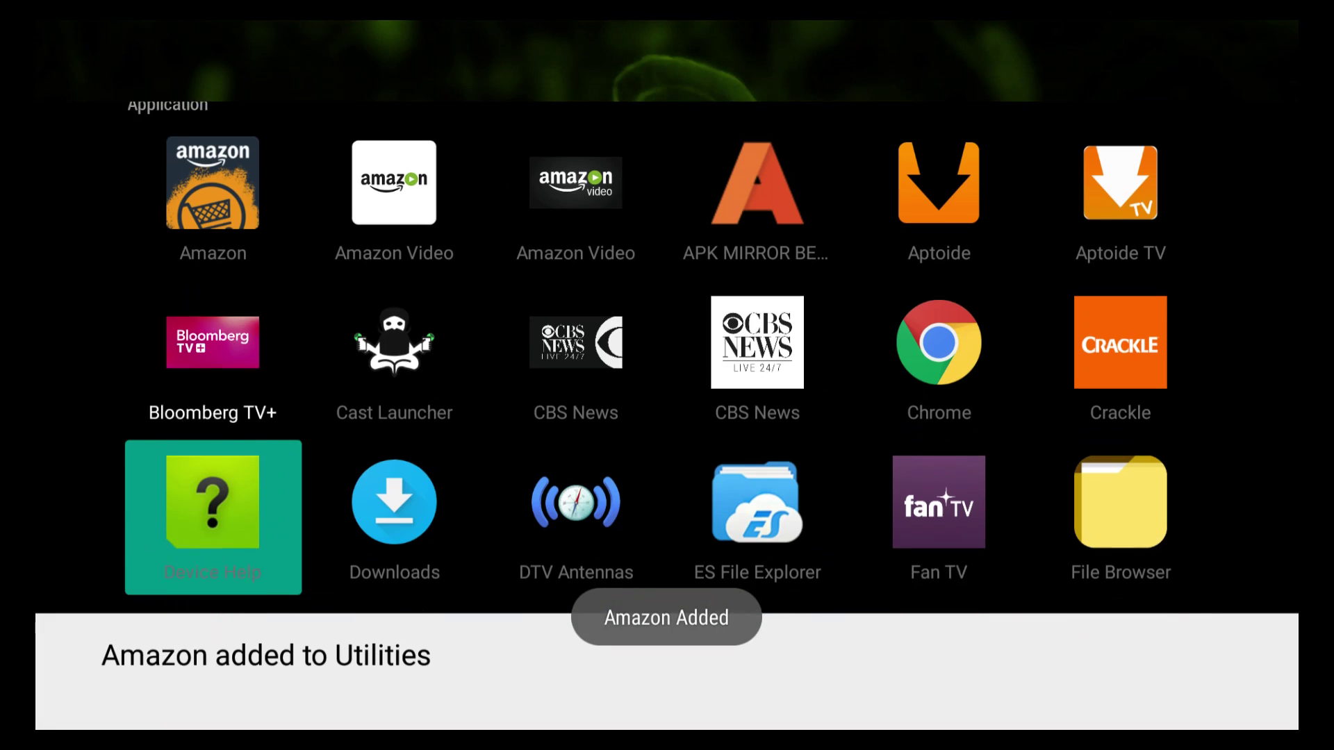
key("Right")
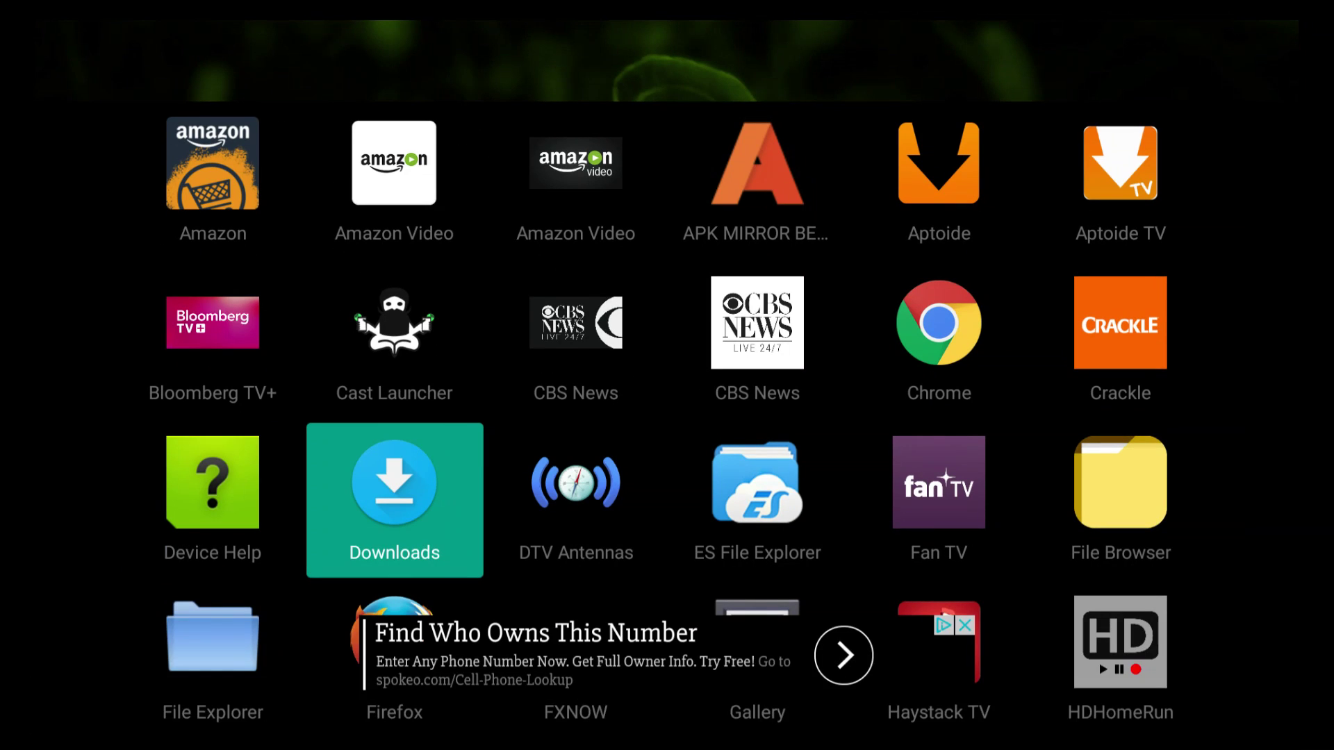
key("Return")
key("Down")
key("Right")
key("Right")
key("Up")
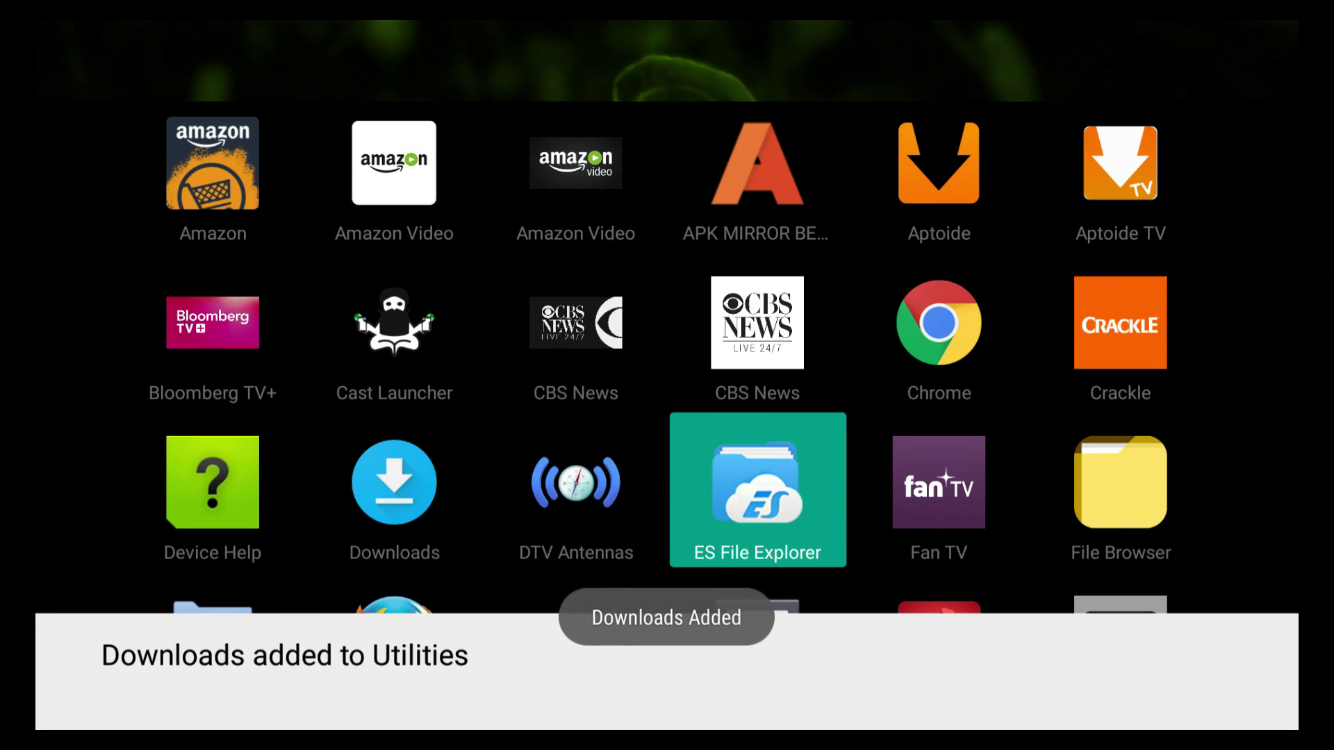
key("Return")
- Look through the remaining applications available for Utilities, and return to the section's tiles
key("Down")
key("Down")
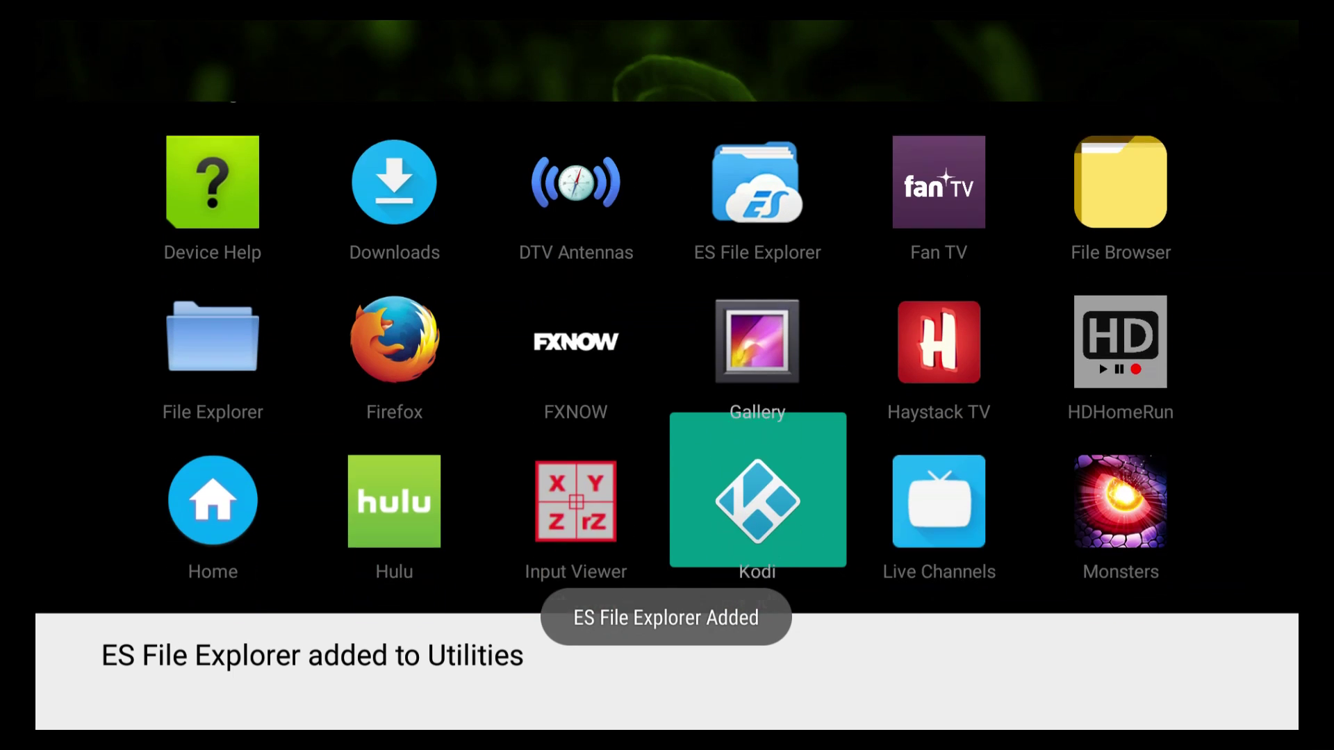
key("Left")
key("Left")
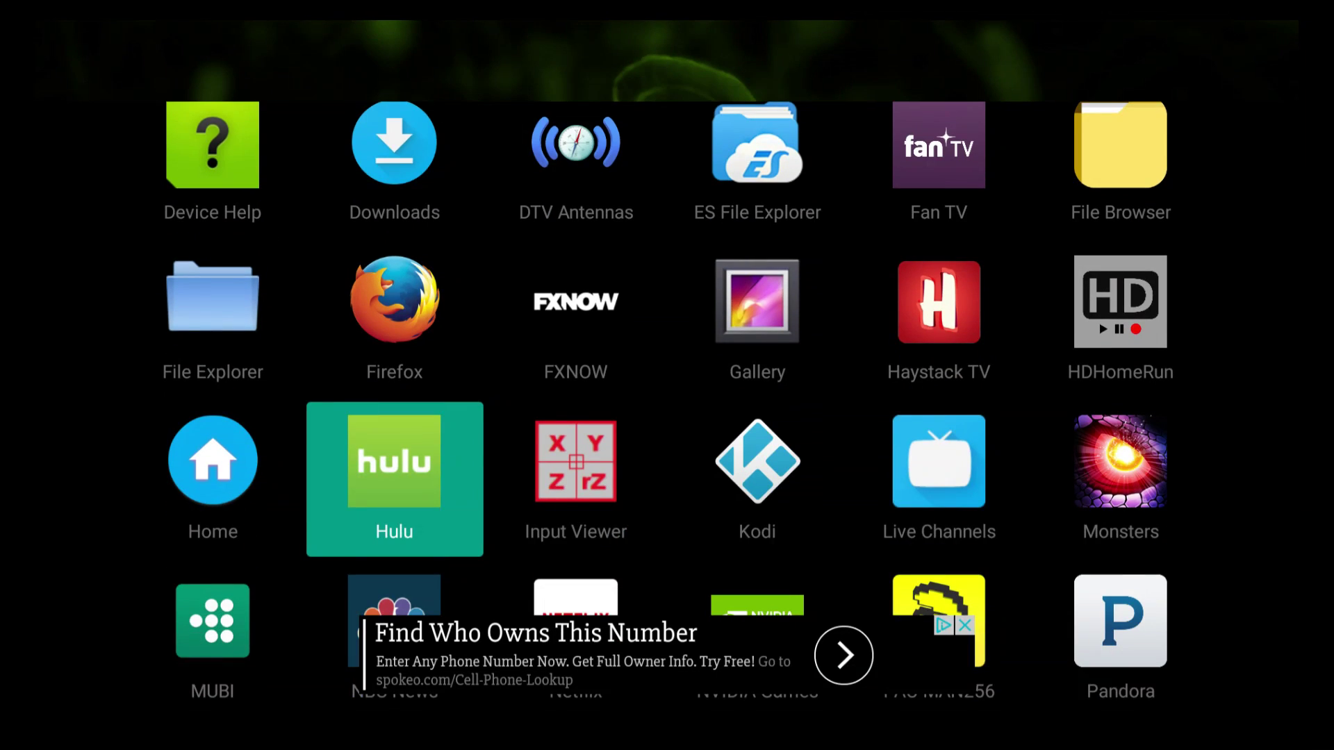
key("Down")
key("Down")
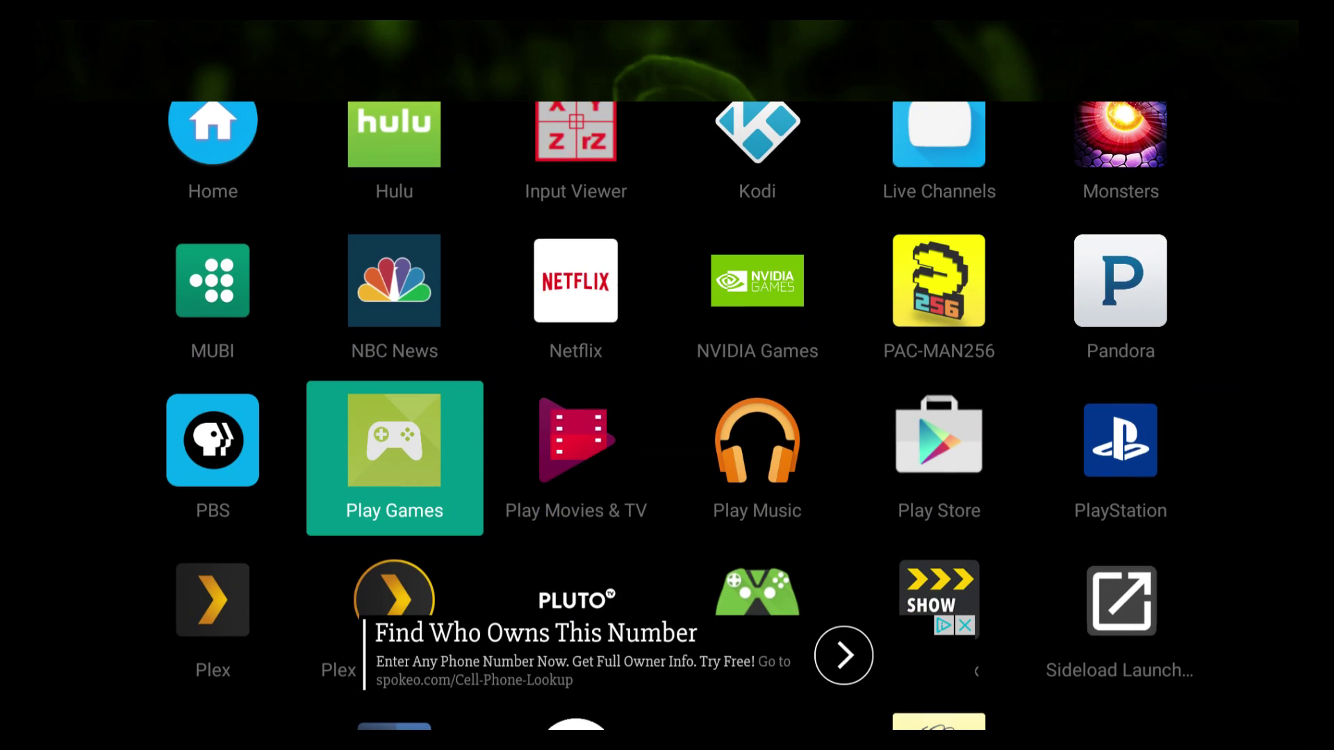
key("Down")
key("Down")
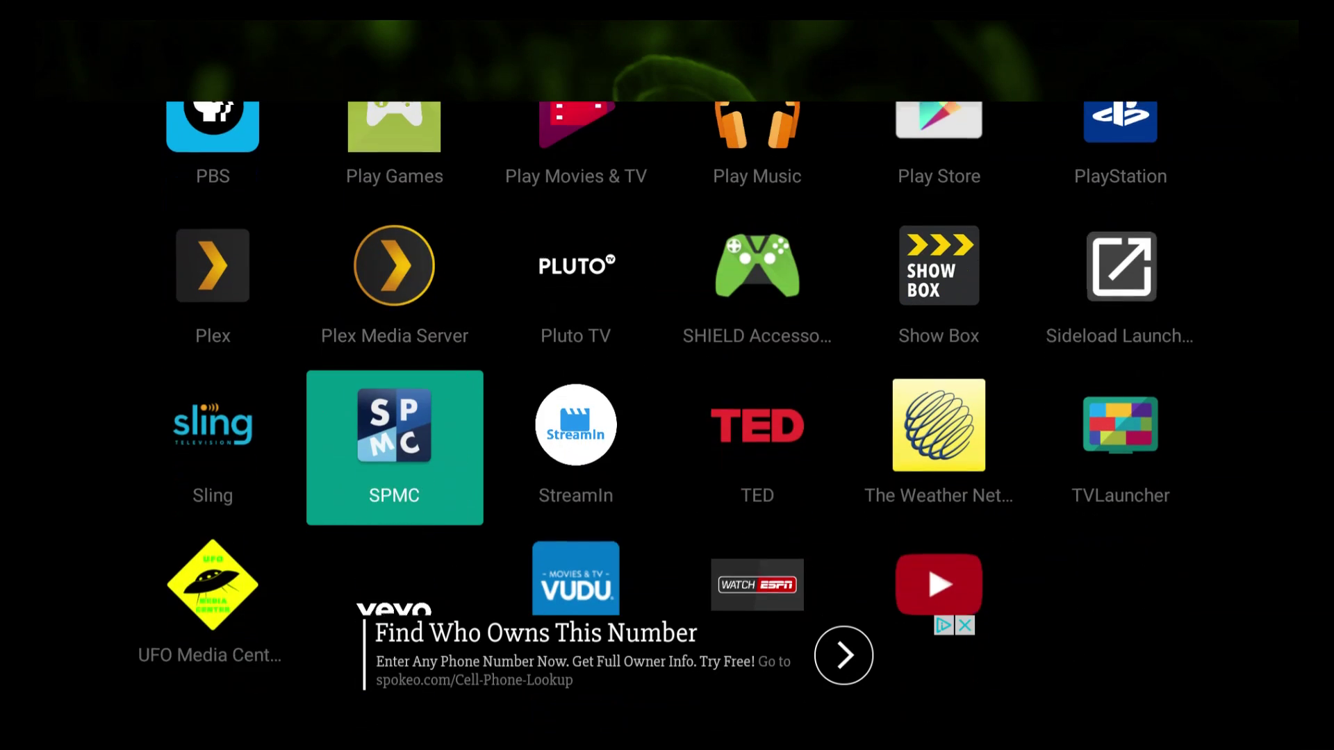
key("Down")
key("Up")
key("Up")
key("Up")
key("Up")
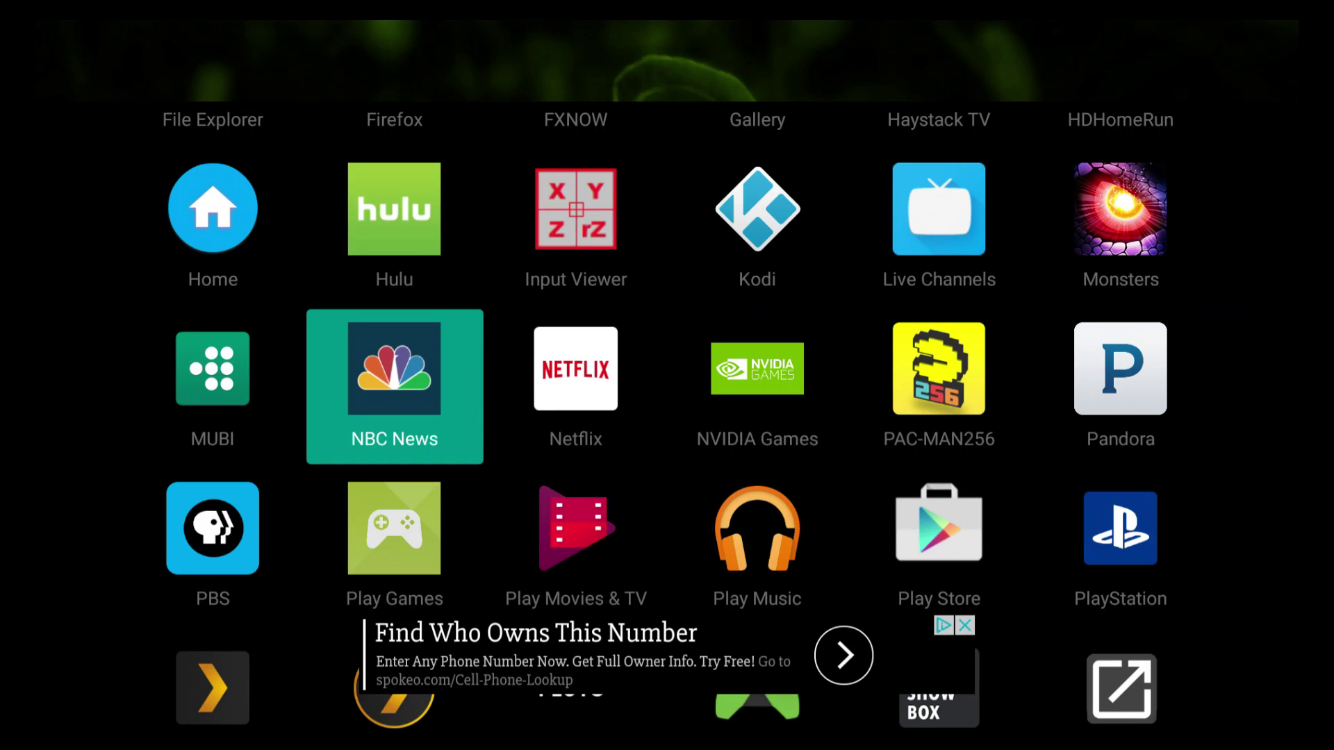
key("Escape")
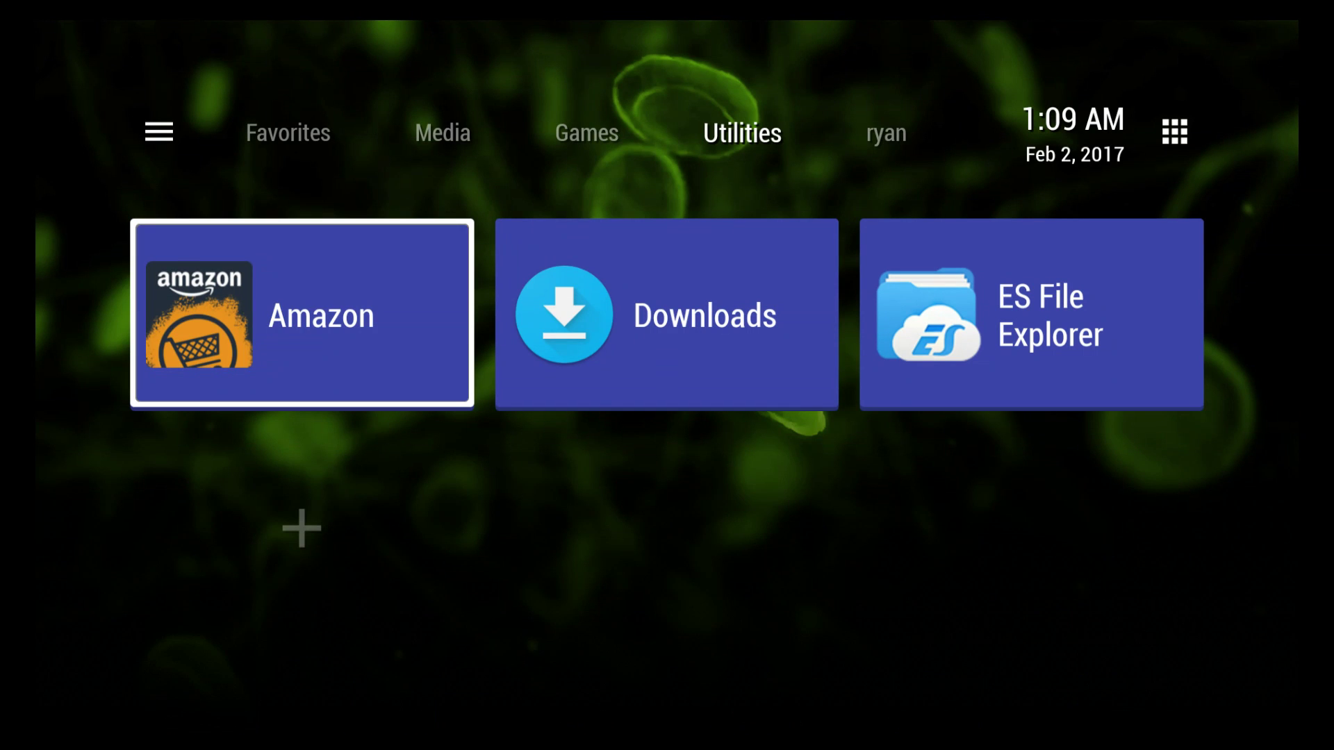
- Switch to the Games section and add the SHIELD Accessories application as its first tile
key("Up")
key("Left")
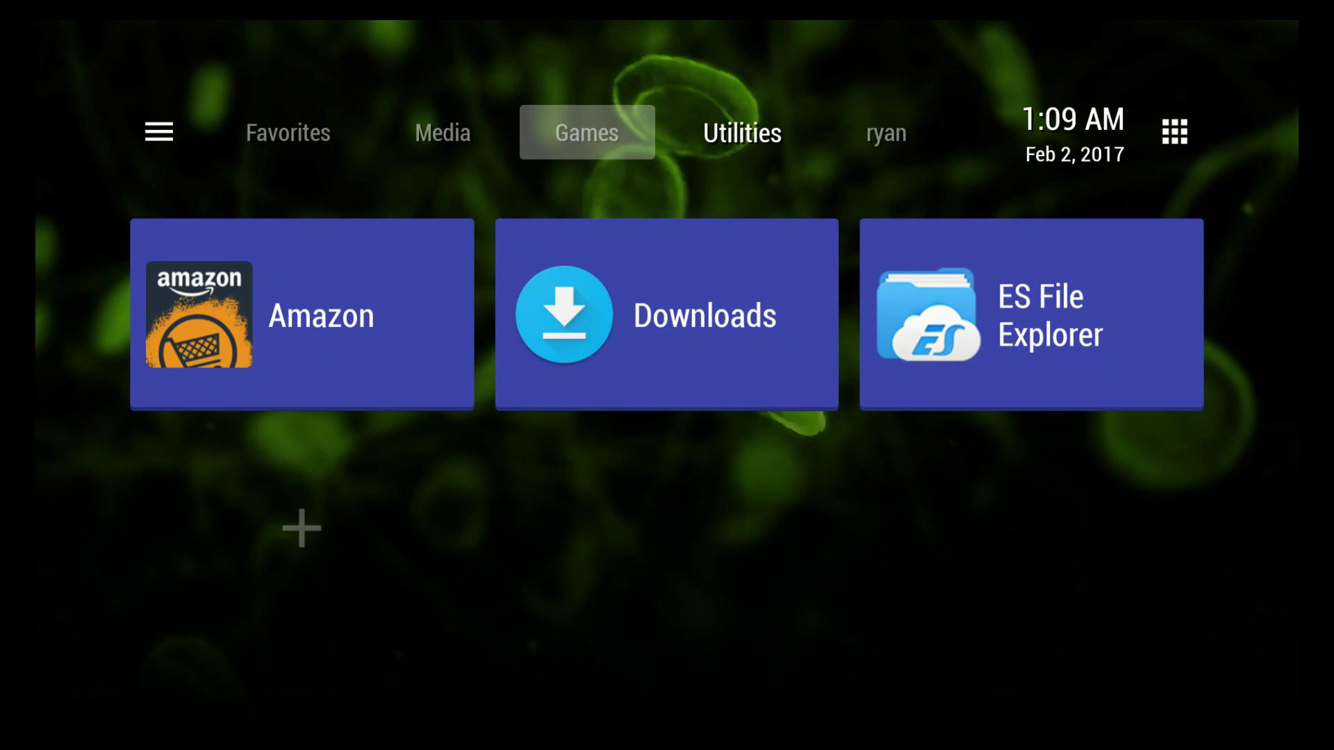
key("Return")
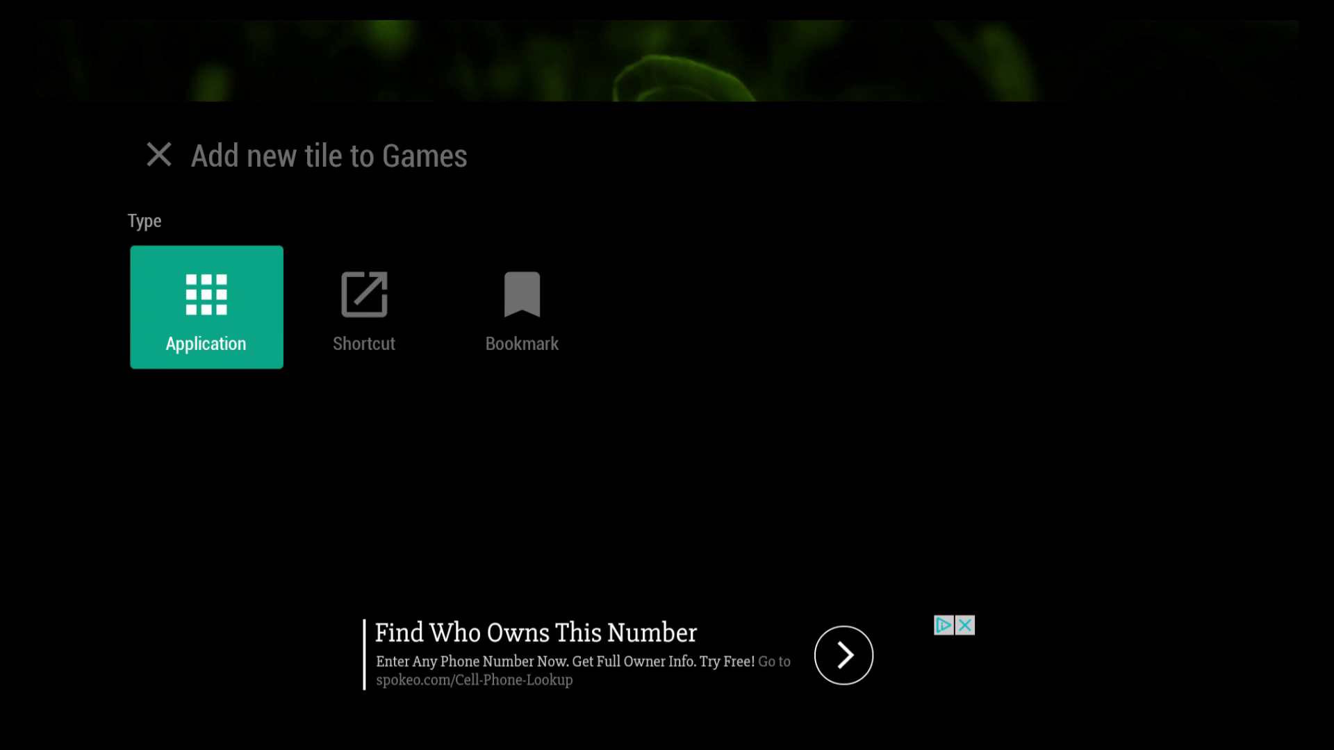
key("Down")
key("Down")
key("Down")
key("Down")
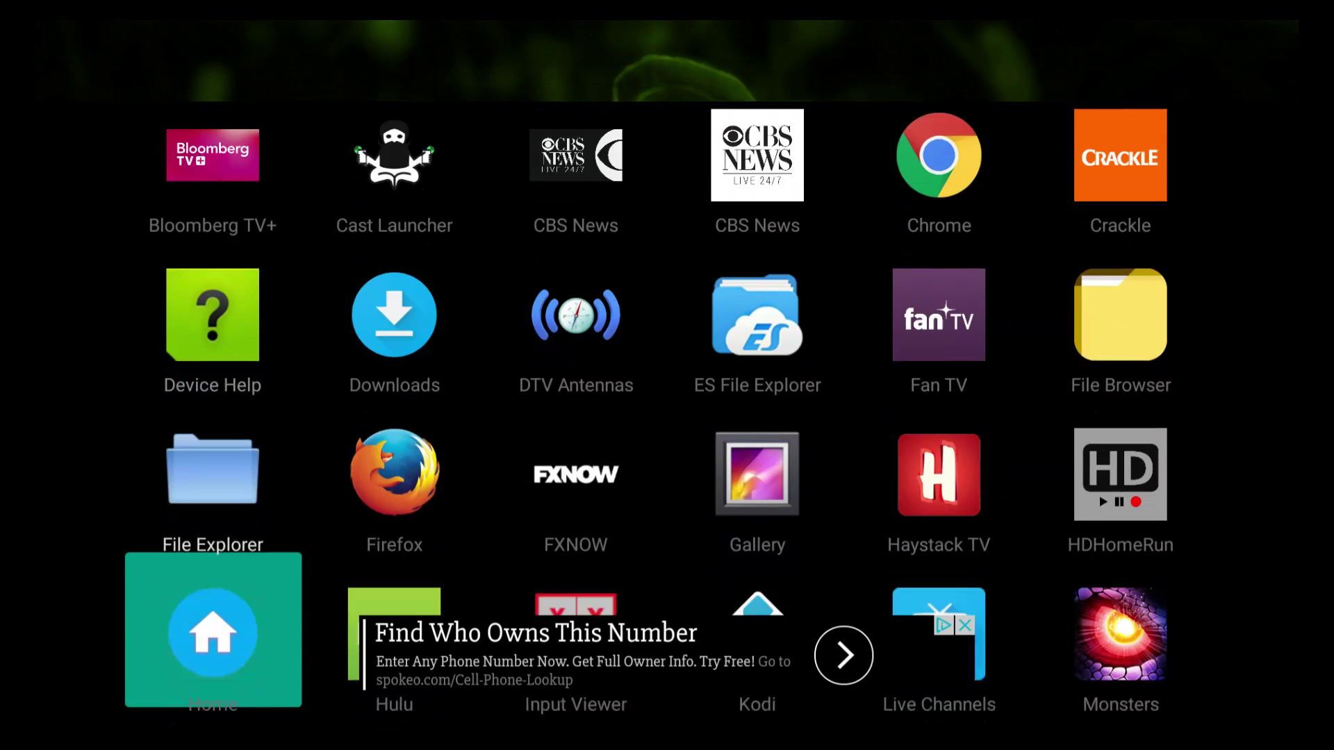
key("Down")
key("Down")
key("Right")
key("Right")
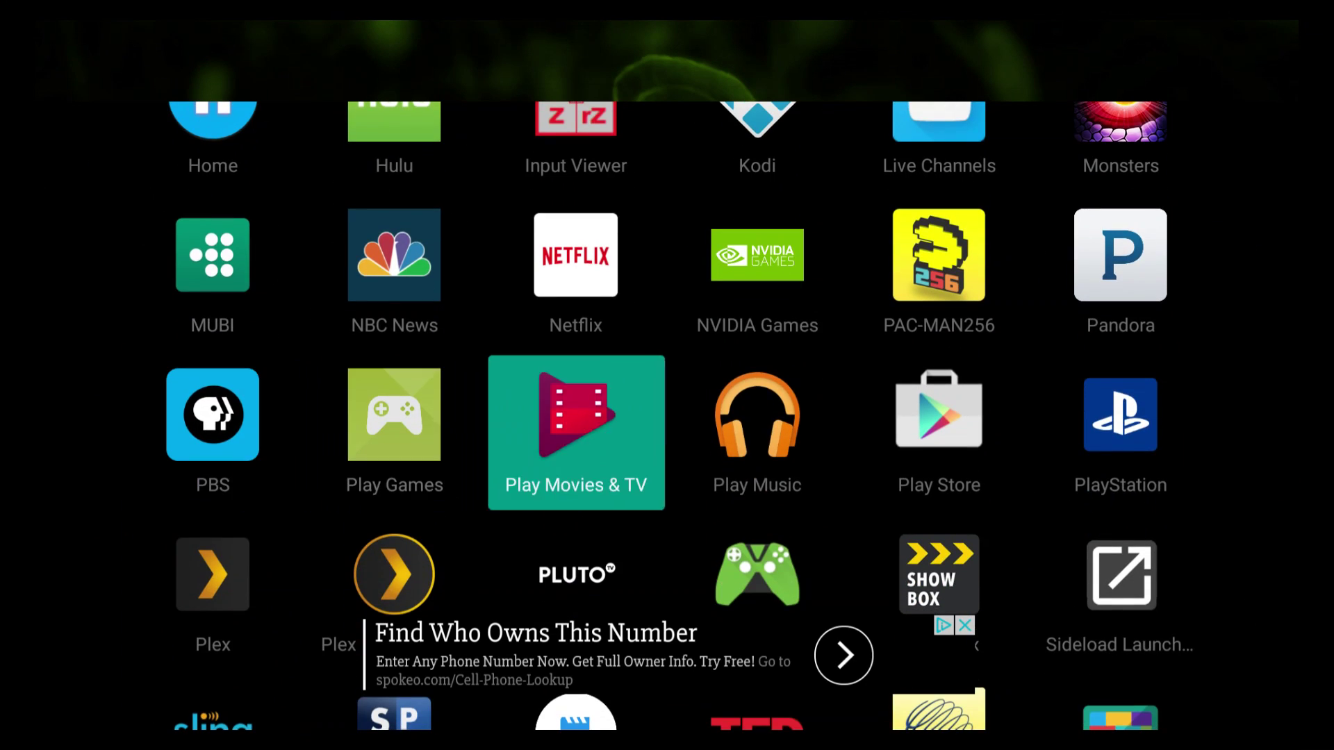
key("Right")
key("Down")
key("Return")
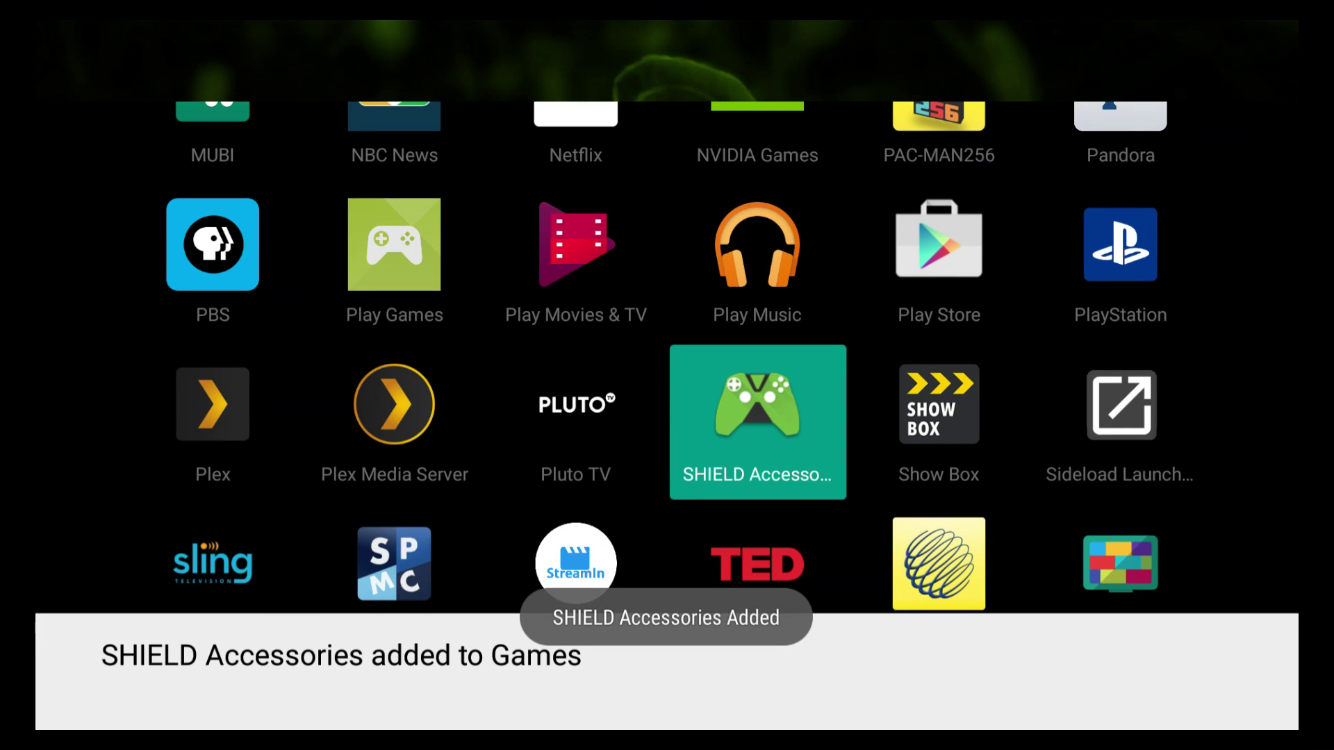
- Add the NVIDIA Games and PAC-MAN256 applications to the Games section and return to its tiles
key("Right")
key("Down")
key("Left")
key("Left")
key("Left")
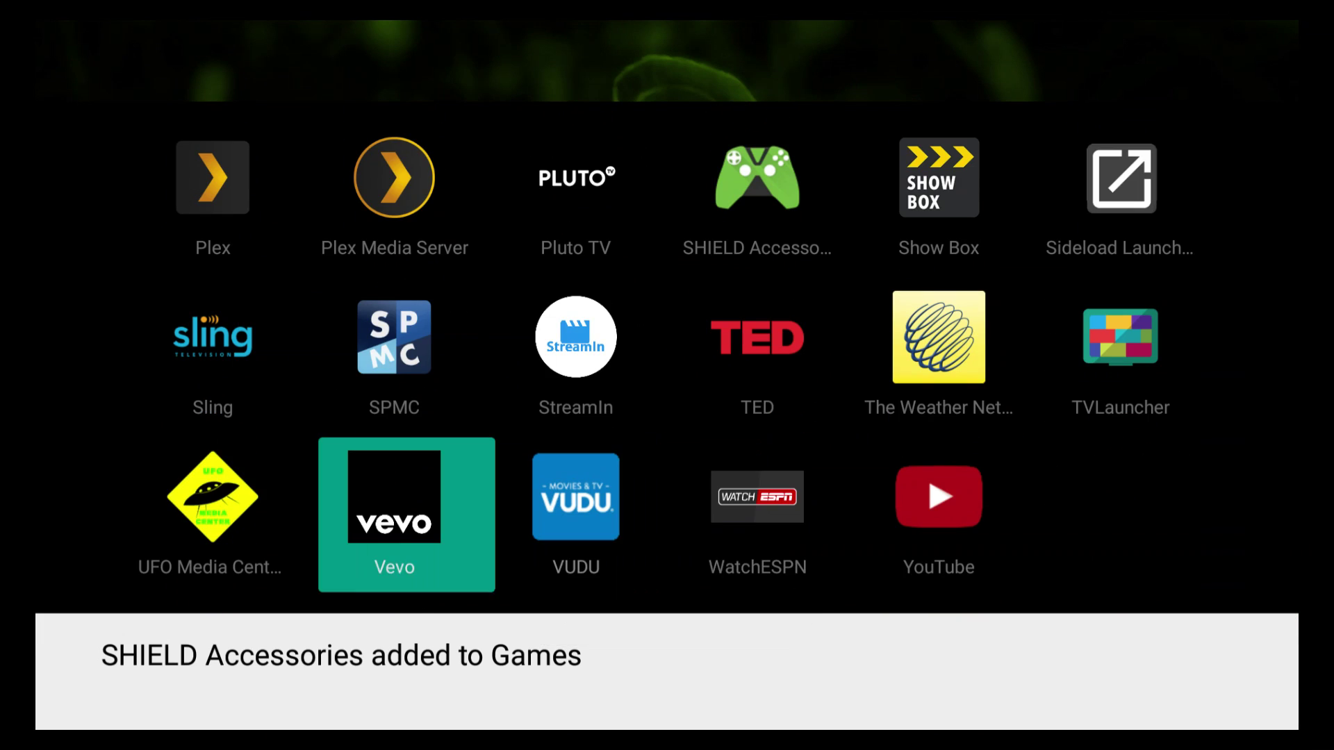
key("Up")
key("Up")
key("Up")
key("Up")
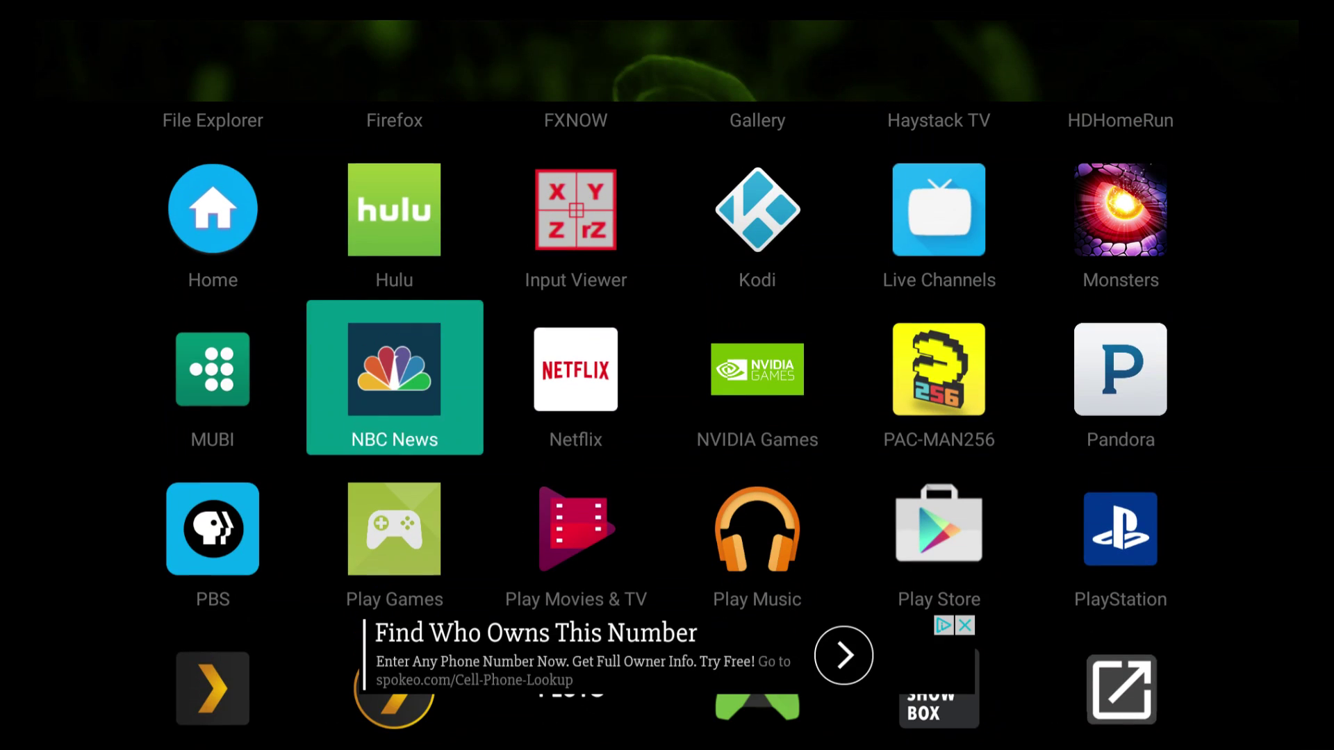
key("Right")
key("Right")
key("Return")
key("Right")
key("Return")
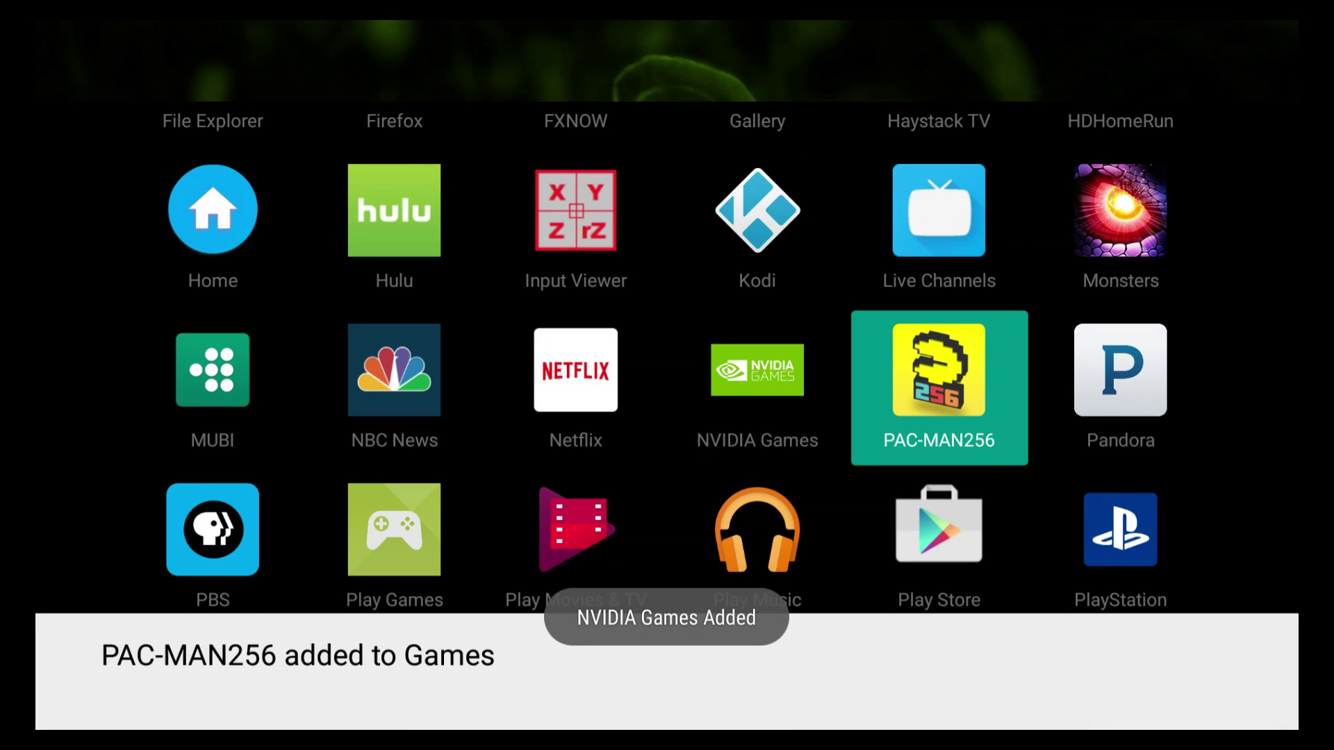
key("Escape")
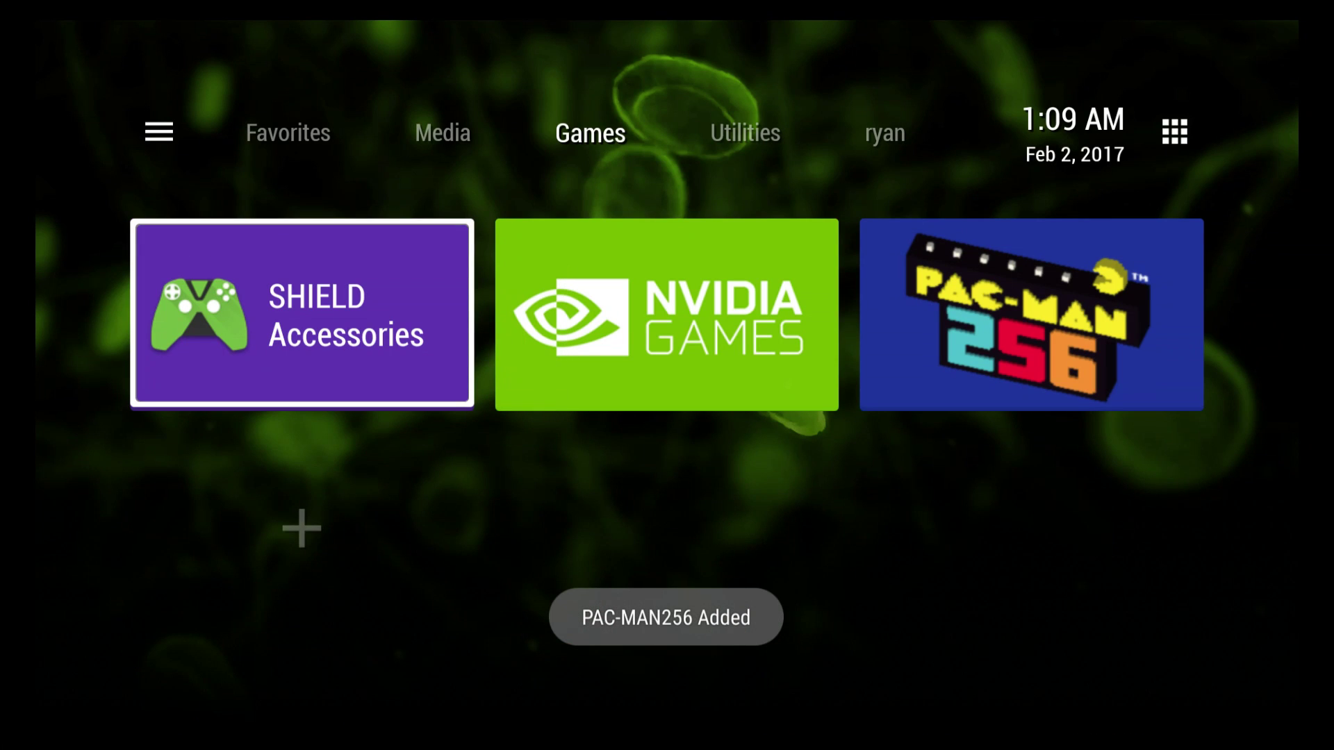
- Switch to the Media section and start adding a new tile to it
key("Up")
key("Down")
key("Up")
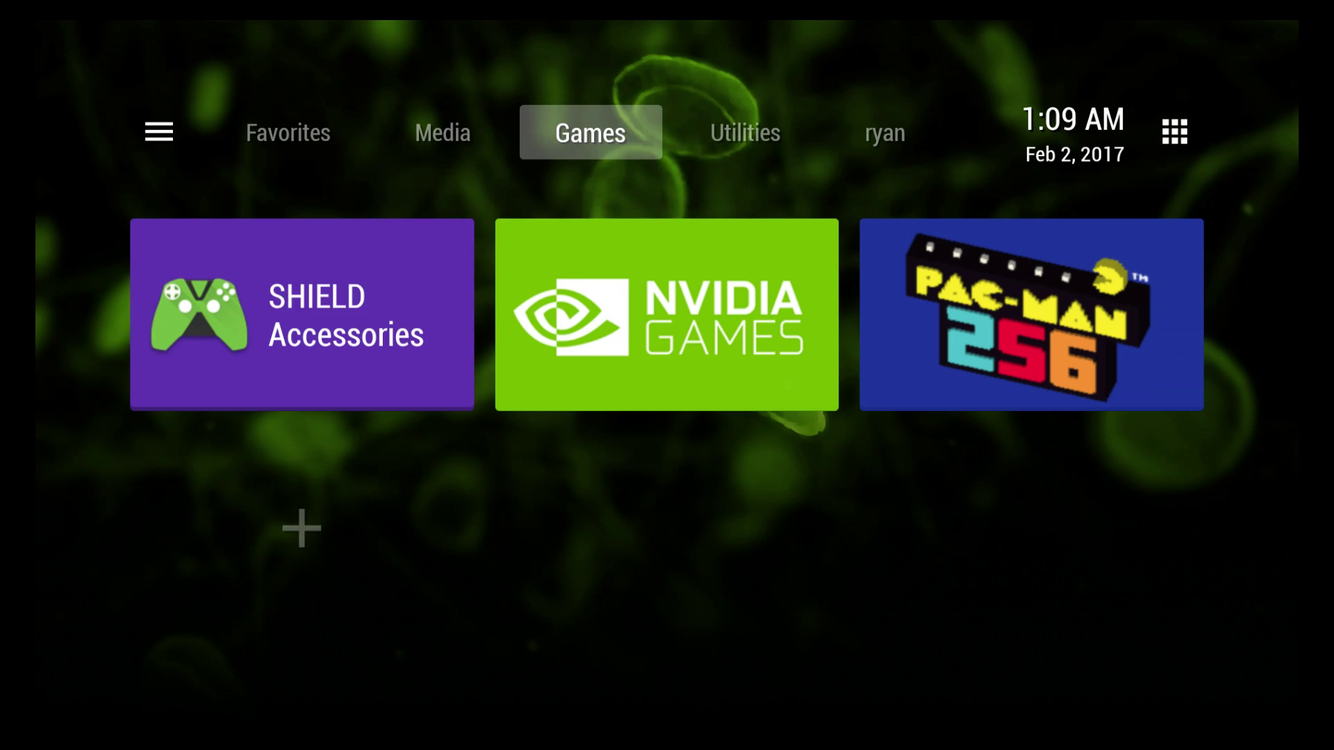
key("Left")
key("Down")
key("Return")
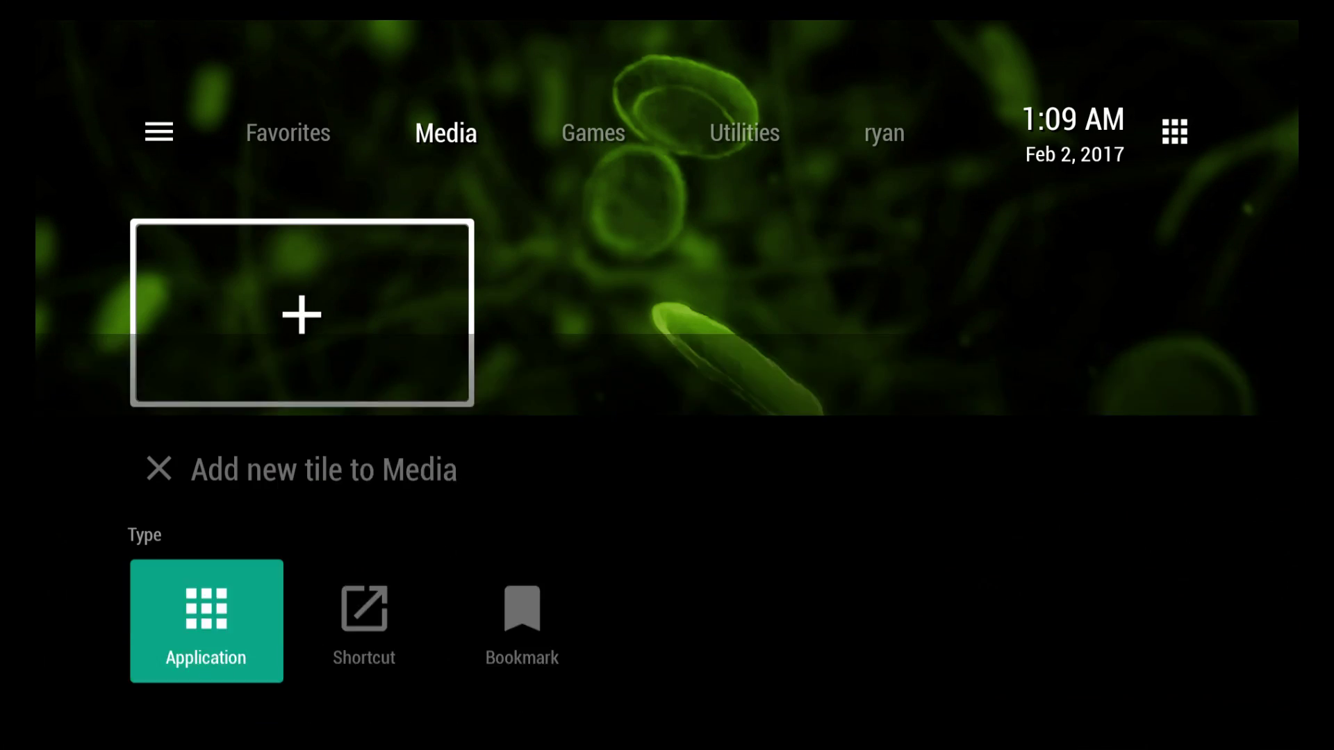
- Find the Chrome application in the application list and add it to the Media section
key("Down")
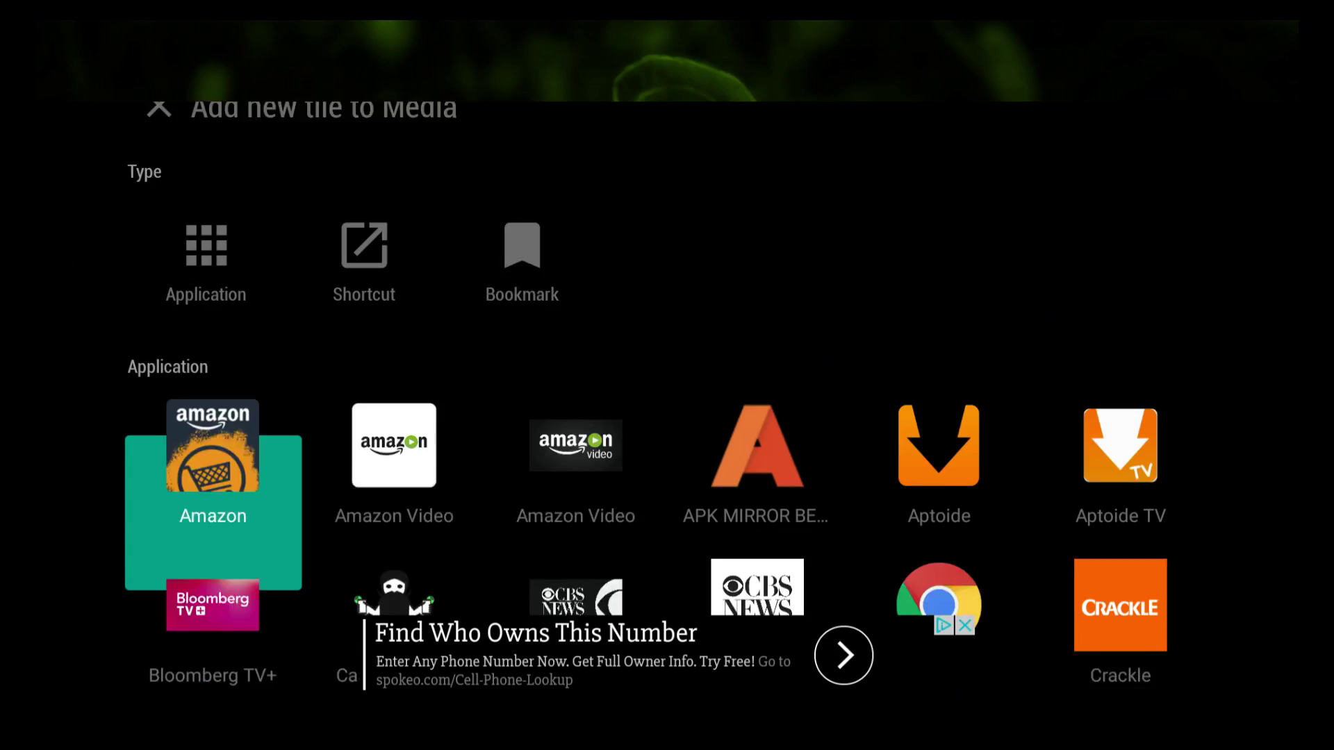
key("Down")
key("Right")
key("Right")
key("Right")
key("Down")
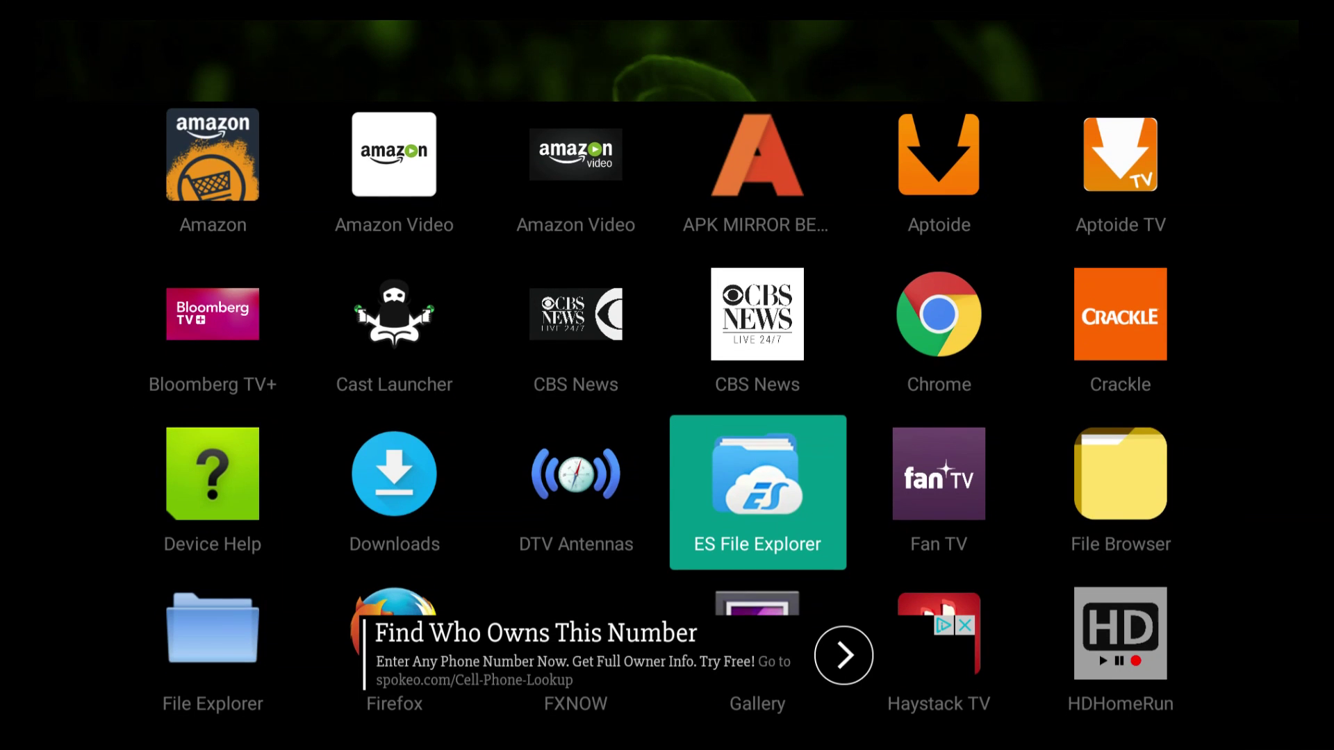
key("Down")
key("Up")
key("Up")
key("Right")
key("Return")
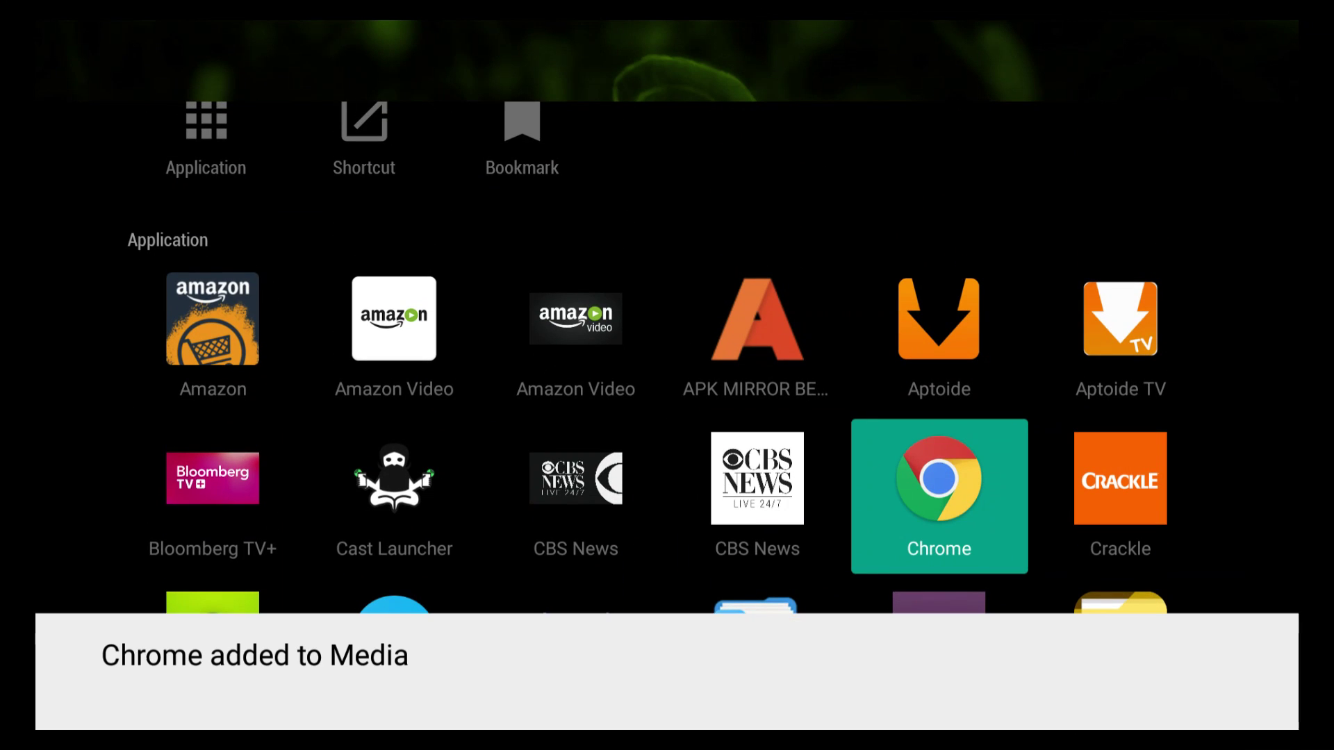
- Look through the rest of the application list and add SPMC to the Media section
key("Down")
key("Left")
key("Left")
key("Down")
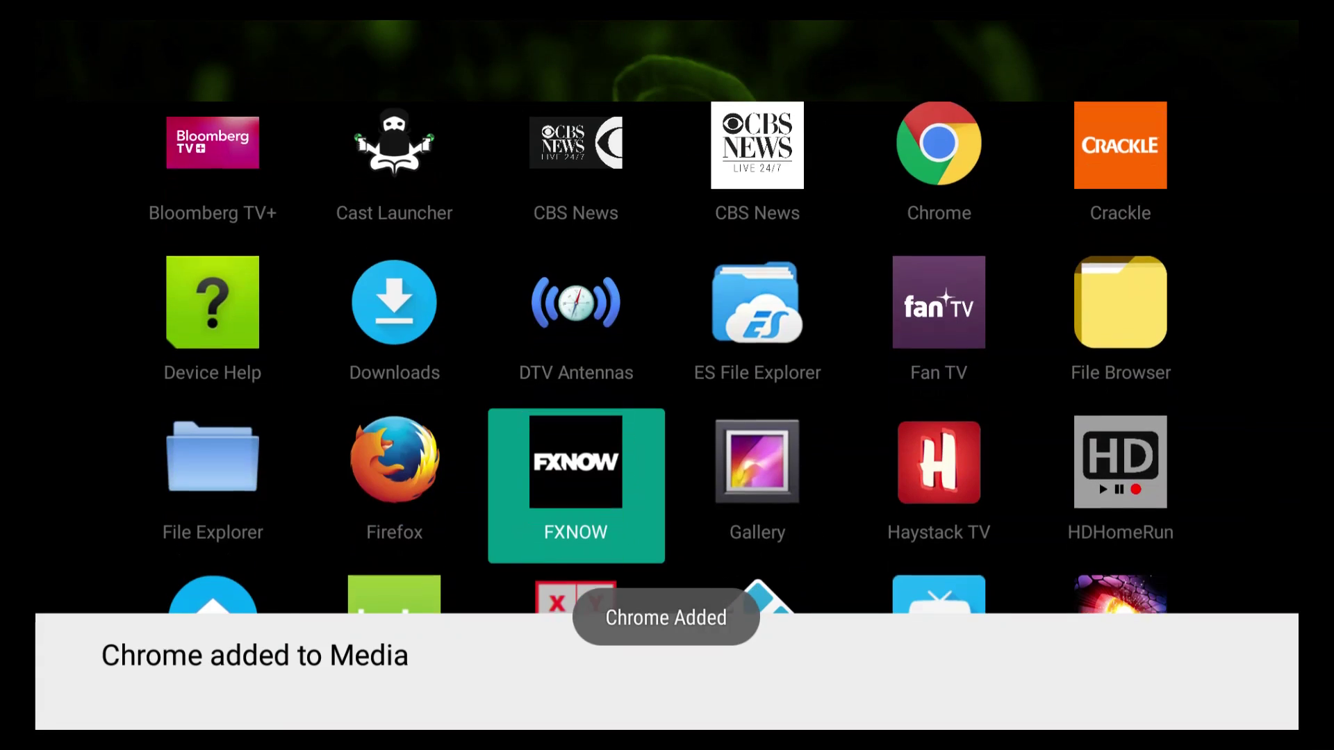
key("Left")
key("Left")
key("Down")
key("Right")
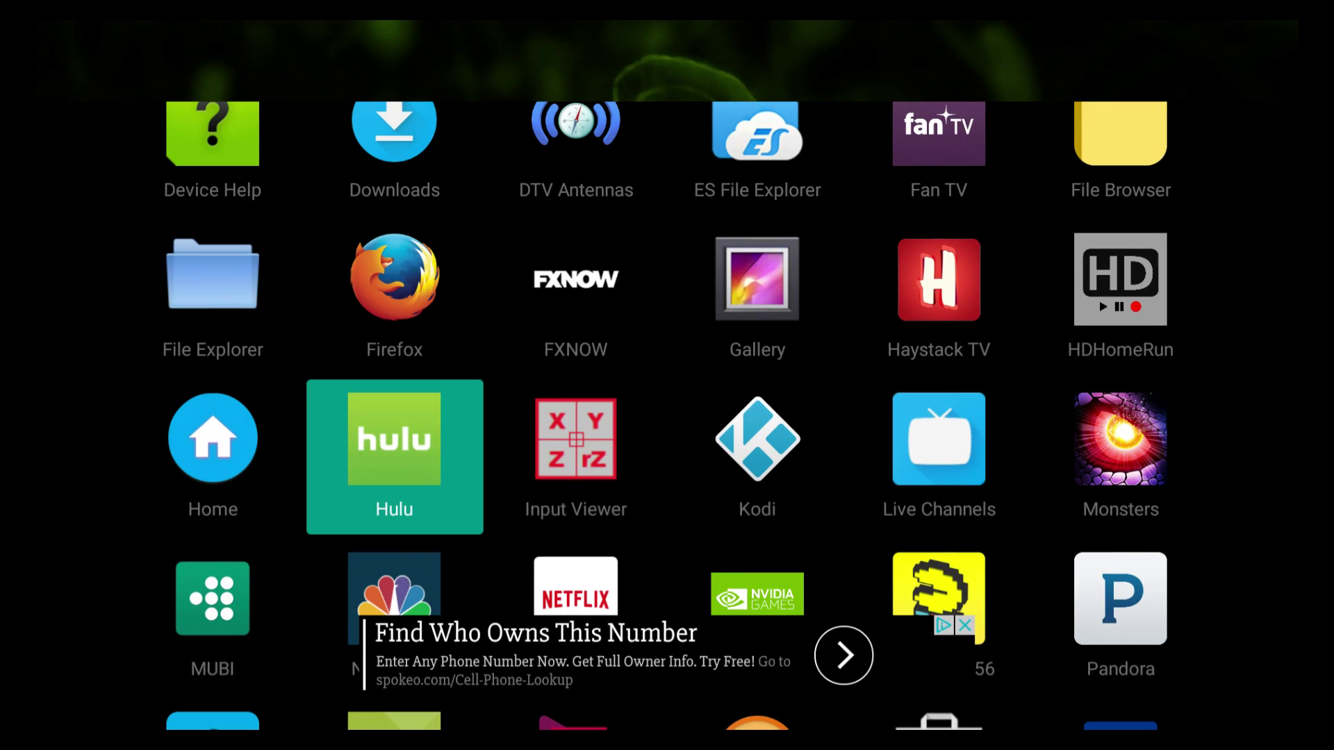
key("Right")
key("Right")
key("Right")
key("Left")
key("Down")
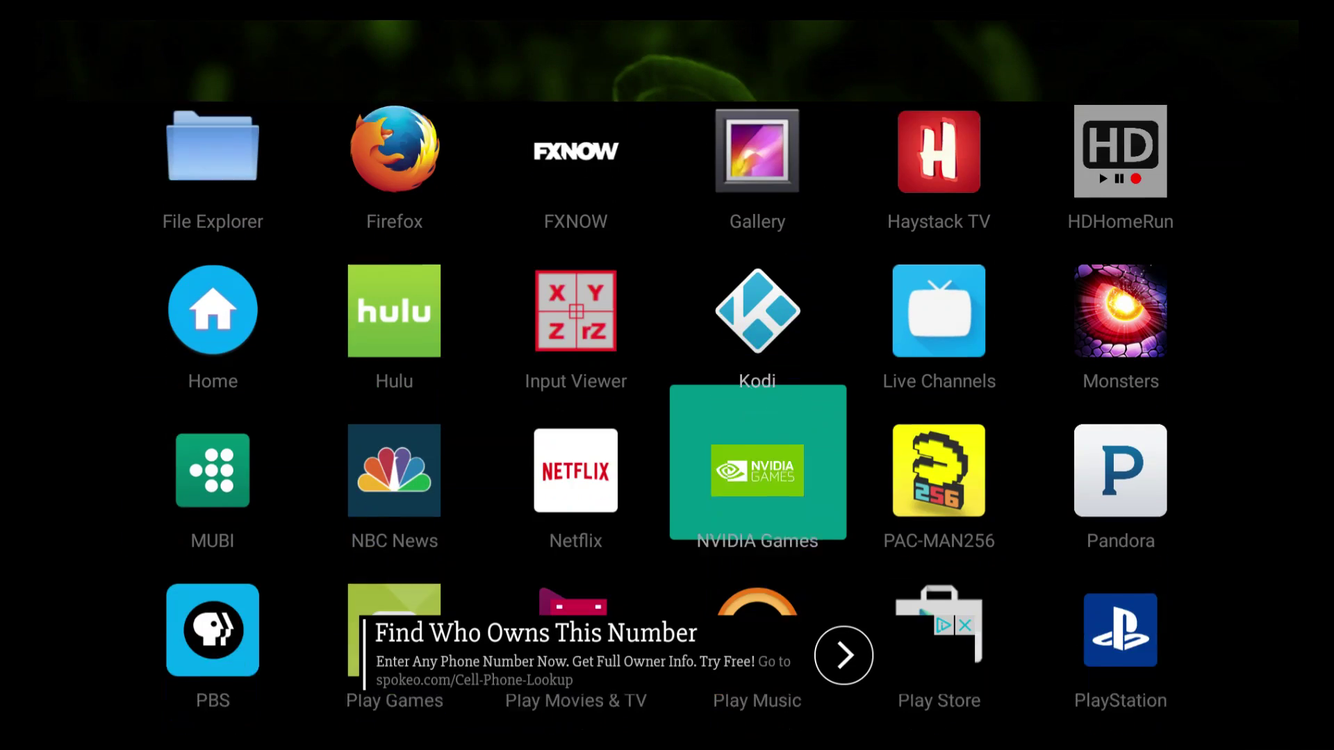
key("Down")
key("Down")
key("Left")
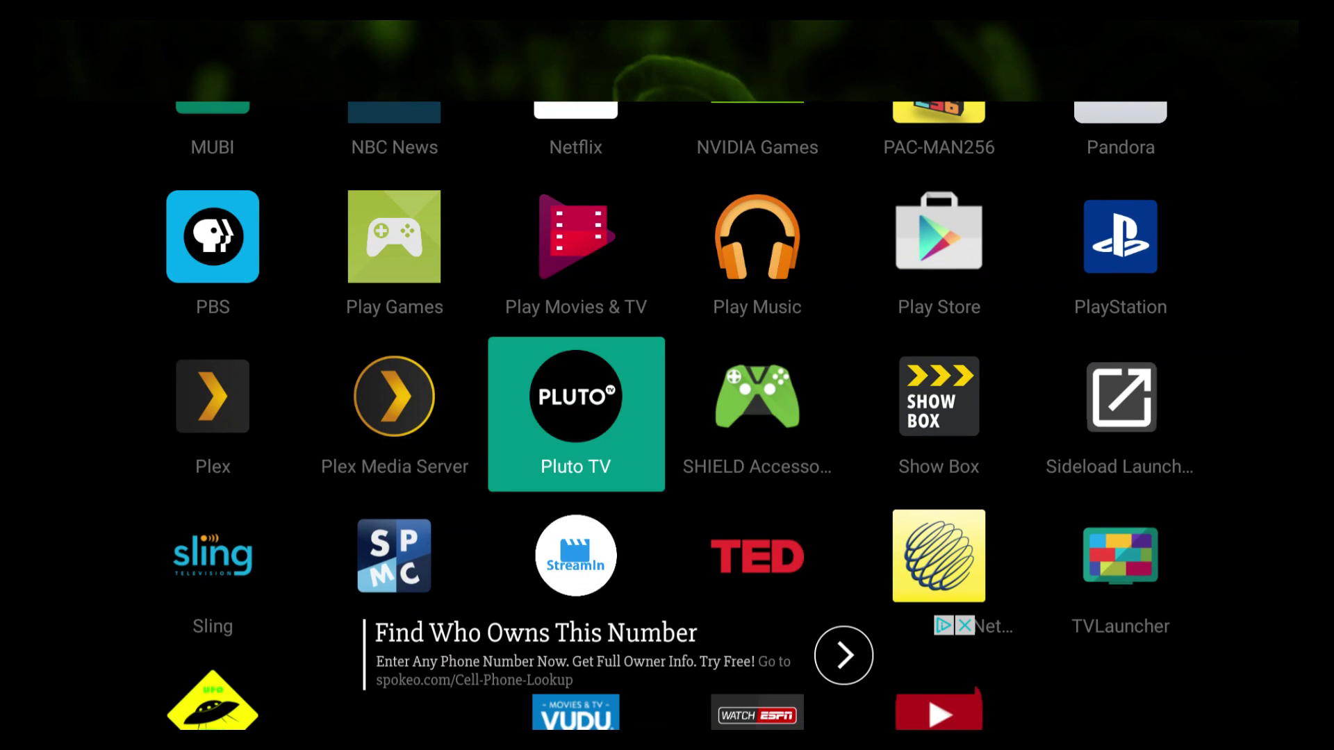
key("Left")
key("Down")
key("Return")
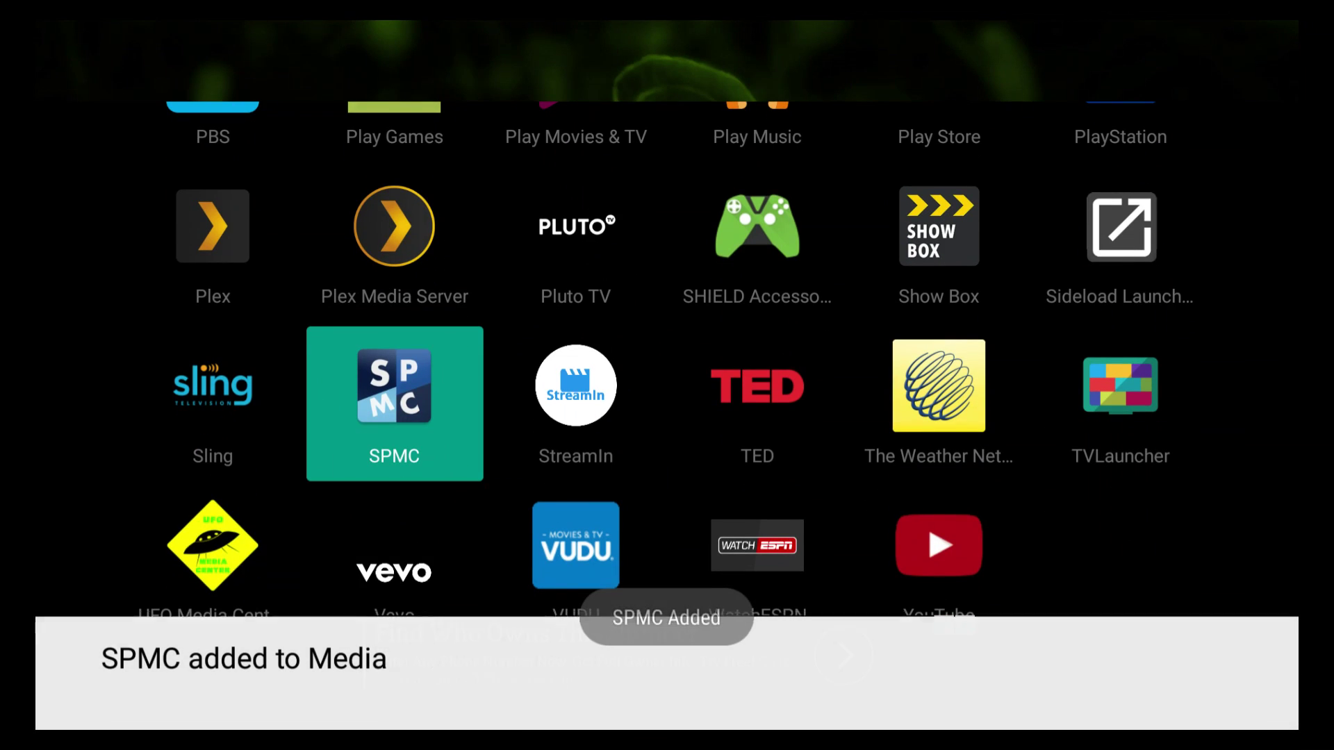
- Add the Sling application to the Media section and return to the section's tiles
key("Left")
key("Return")
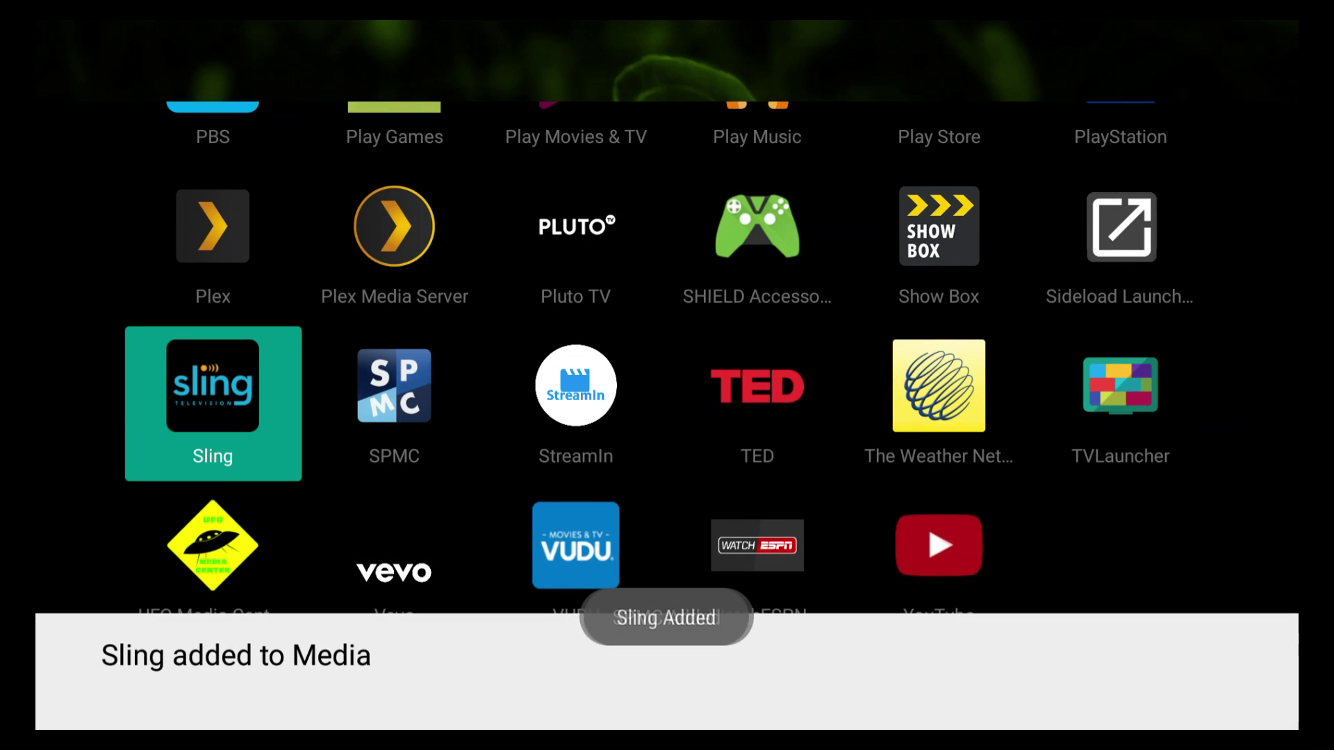
key("Escape")
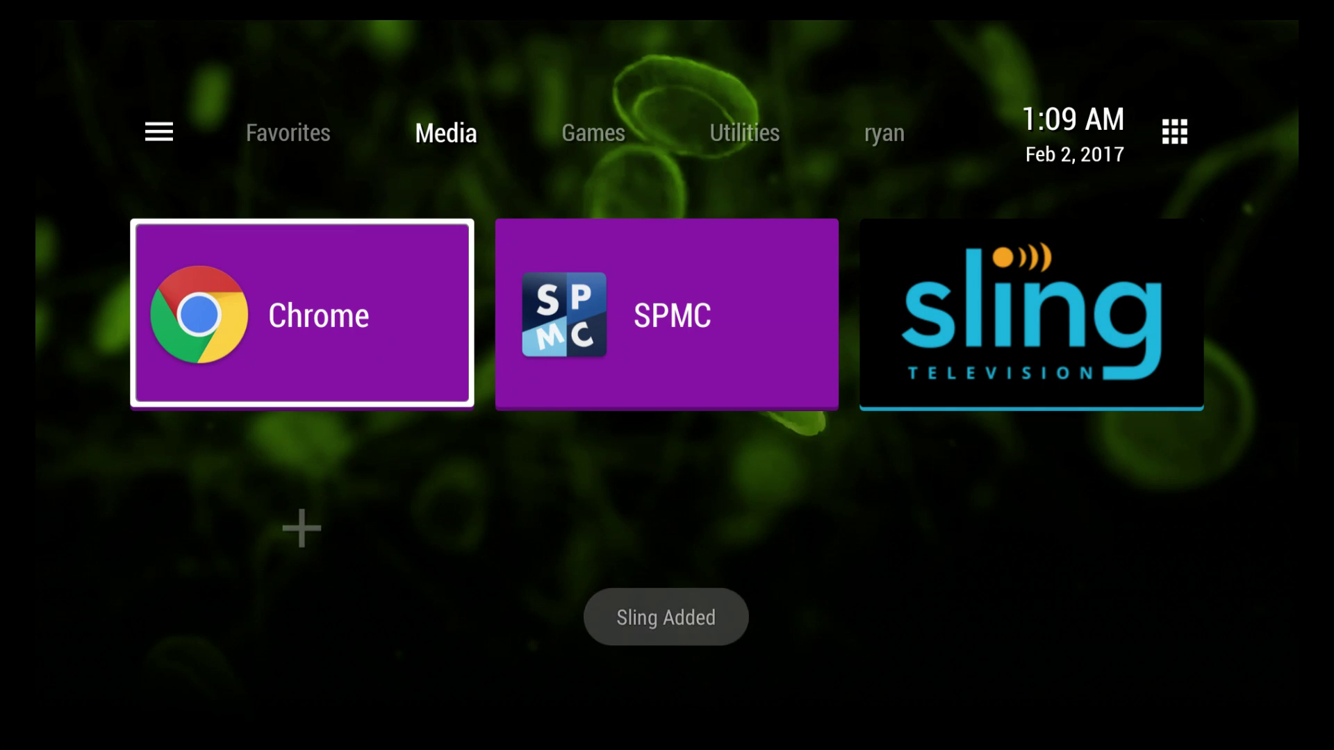
- Apply the black Google Chrome artwork with the multicoloured Google lettering to the Chrome tile and return to the Media tiles
key("Return")
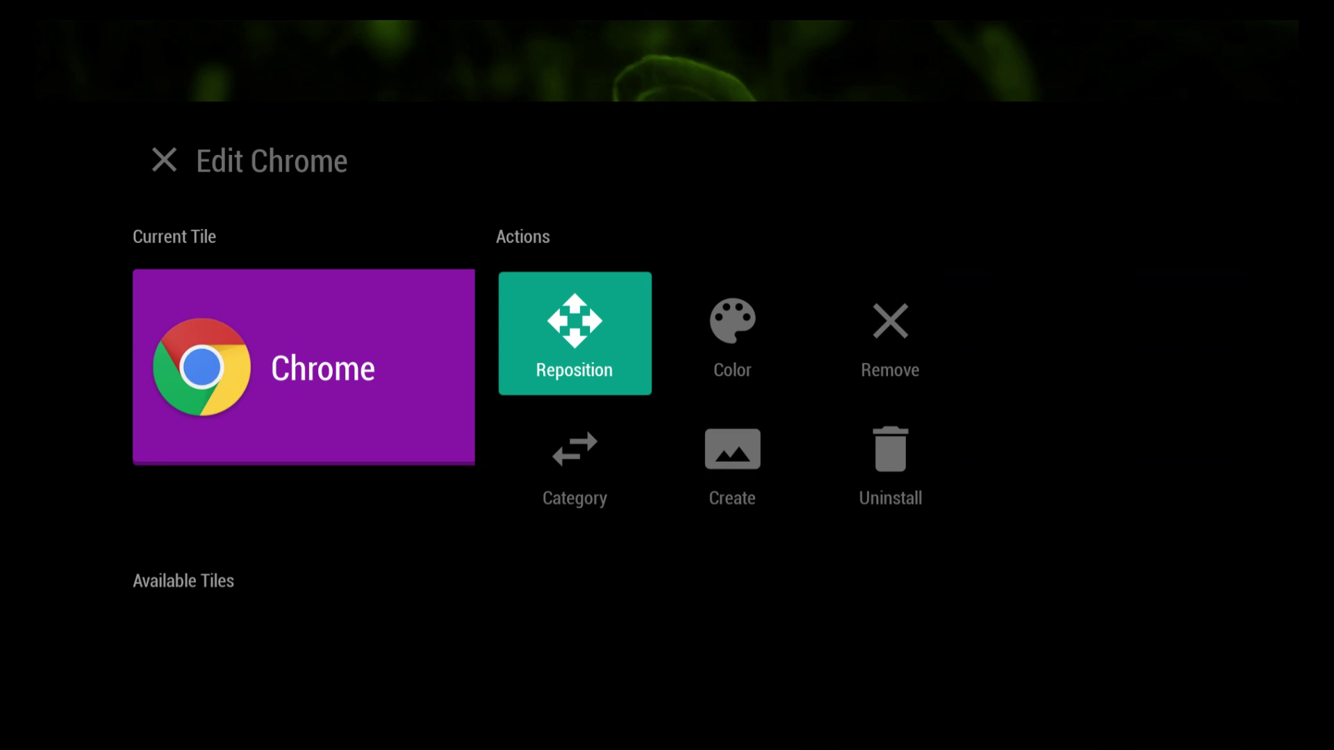
key("Down")
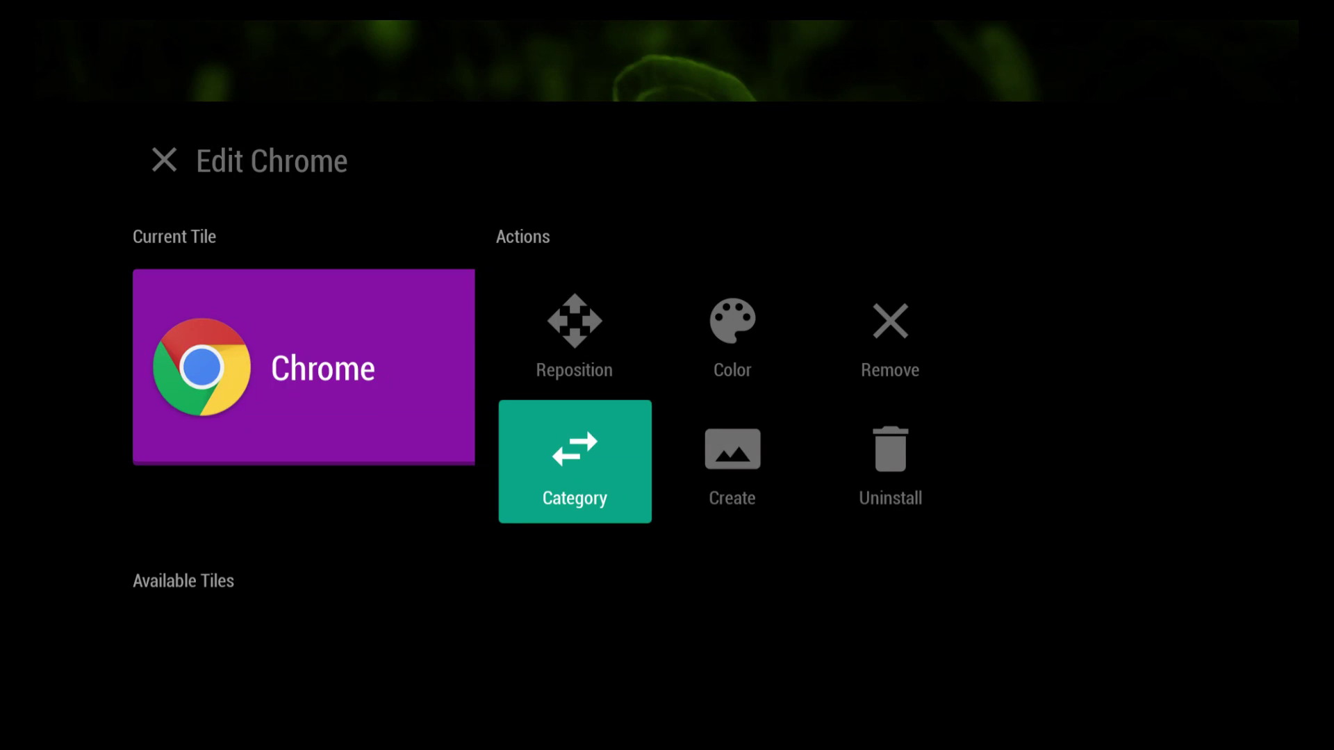
key("Right")
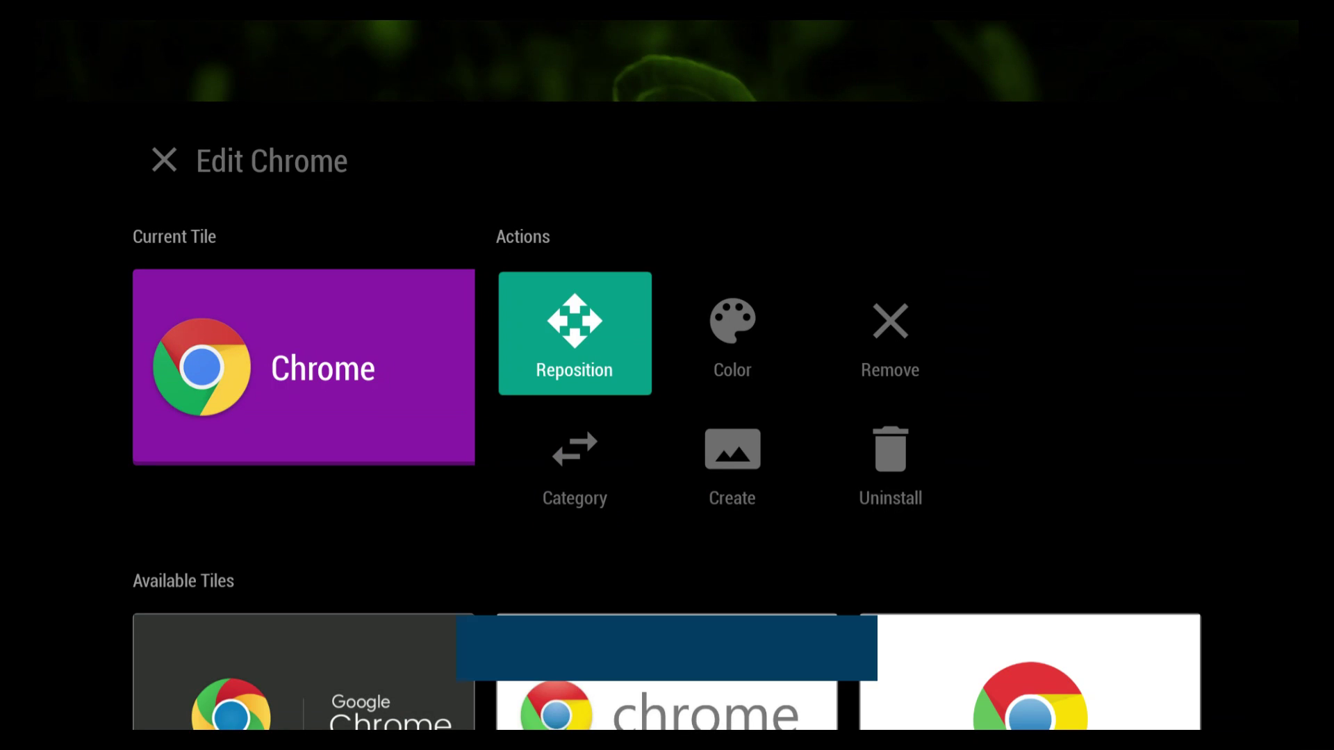
key("Down")
key("Down")
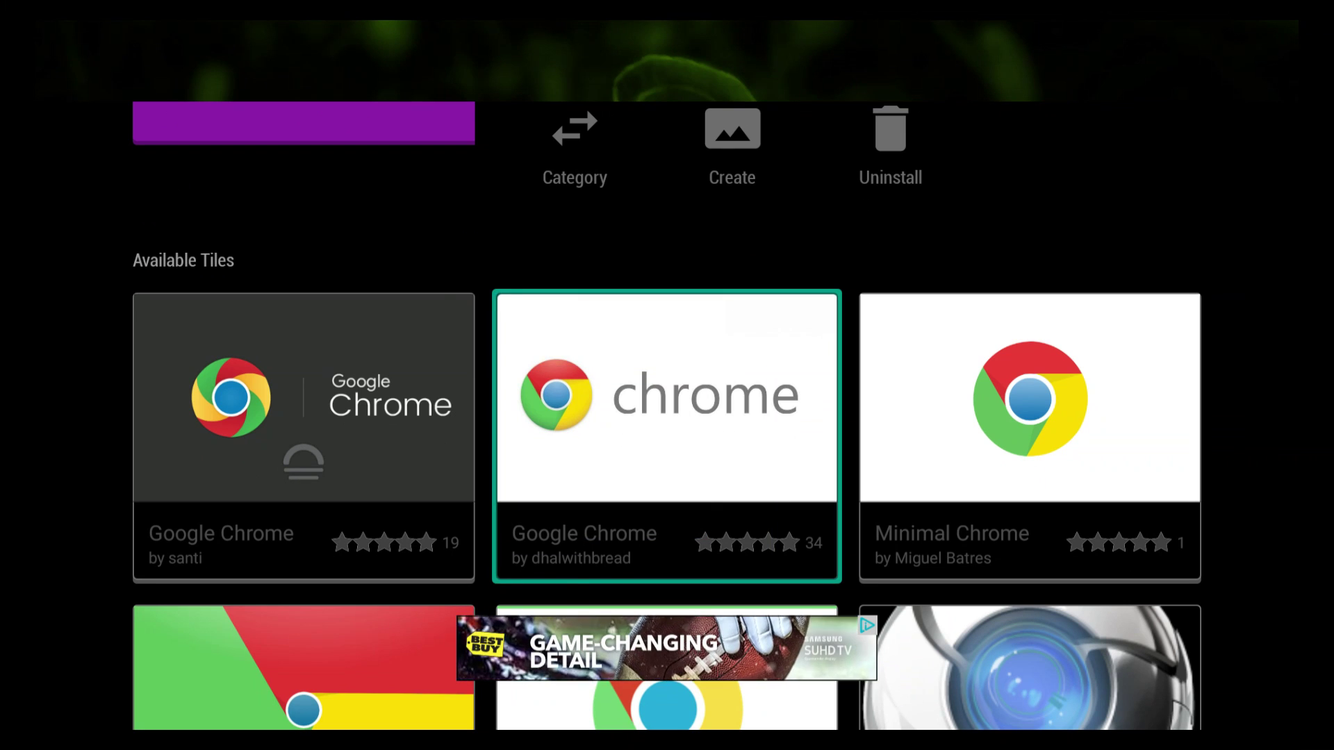
key("Left")
key("Down")
key("Down")
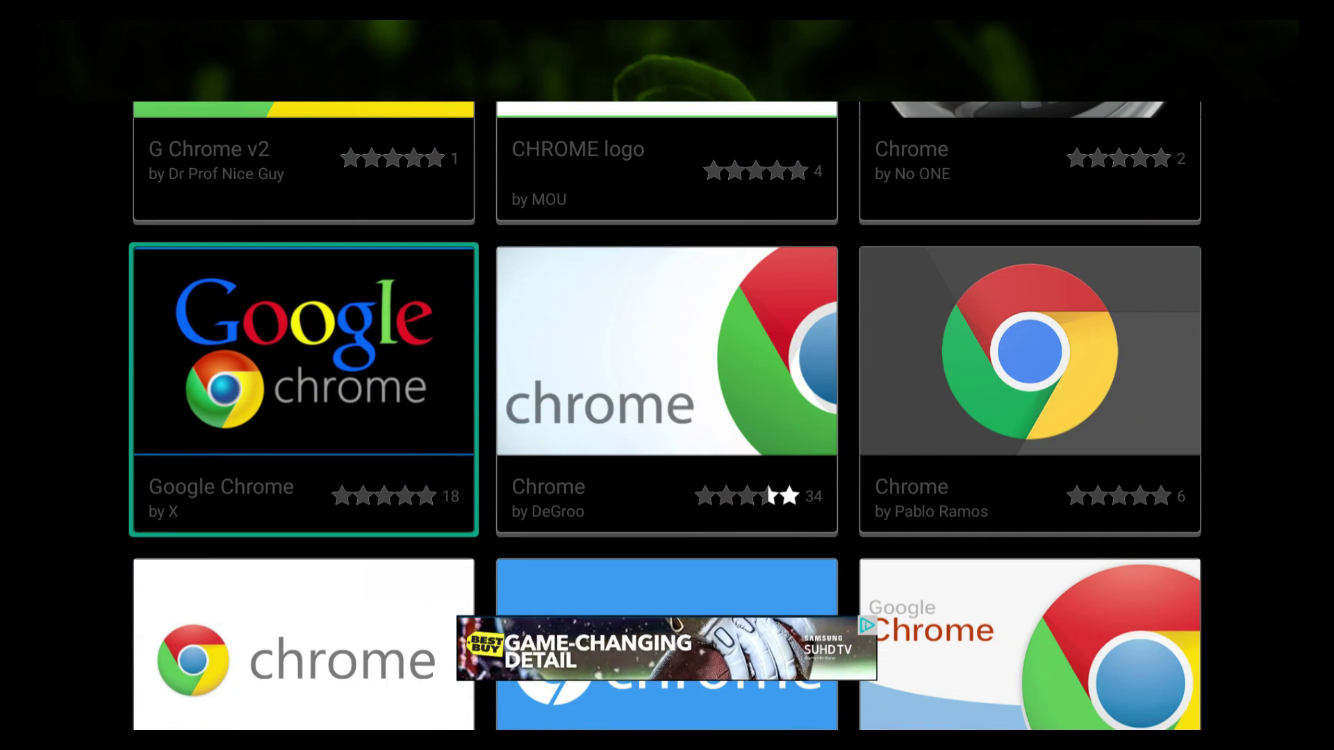
key("Return")
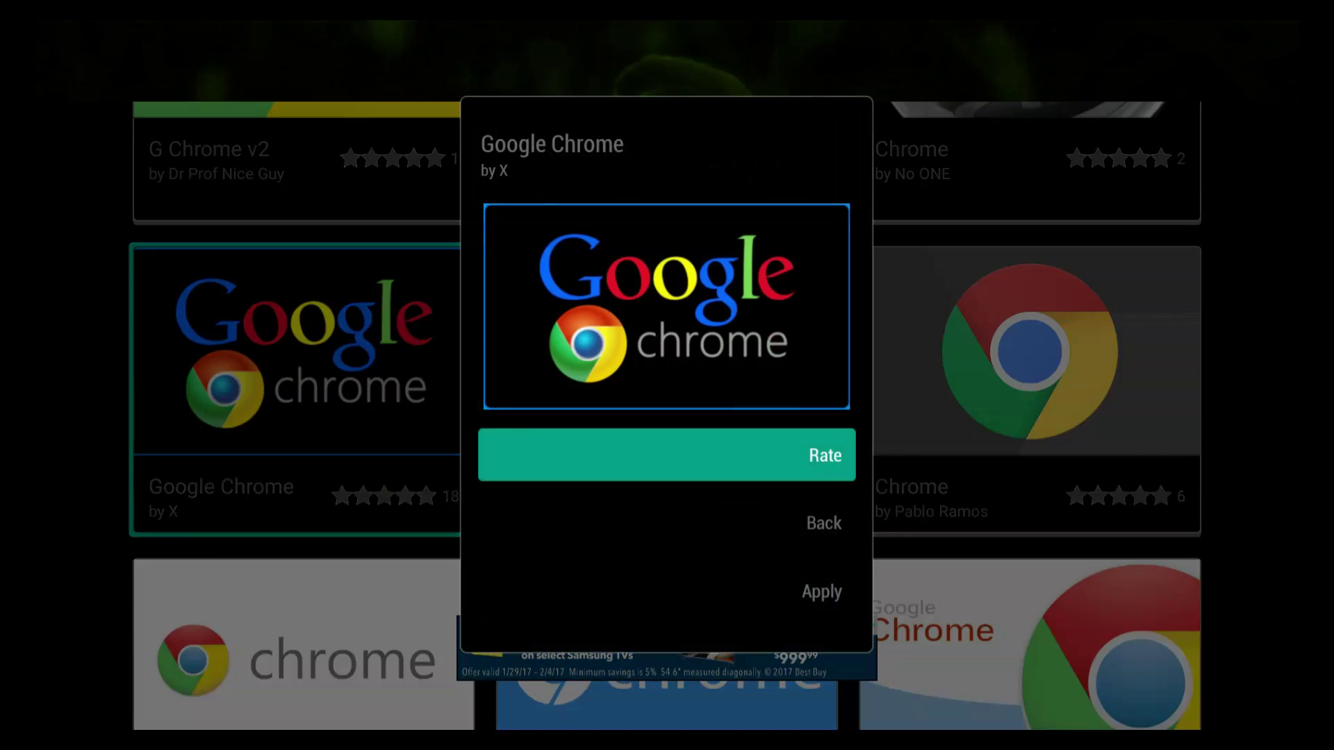
key("Down")
key("Down")
key("Return")
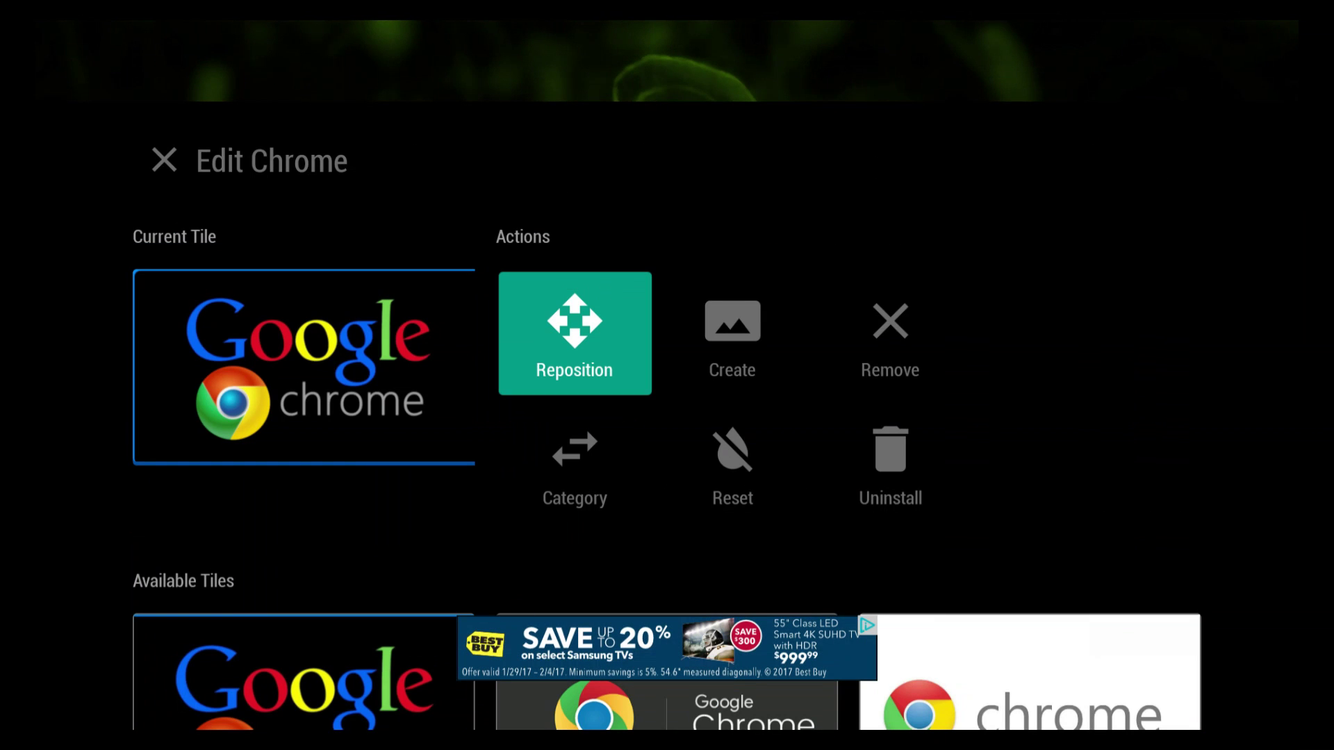
key("Escape")
- Open the SPMC tile for editing and review its actions: Color, Create, Category, Uninstall and Remove
key("Right")
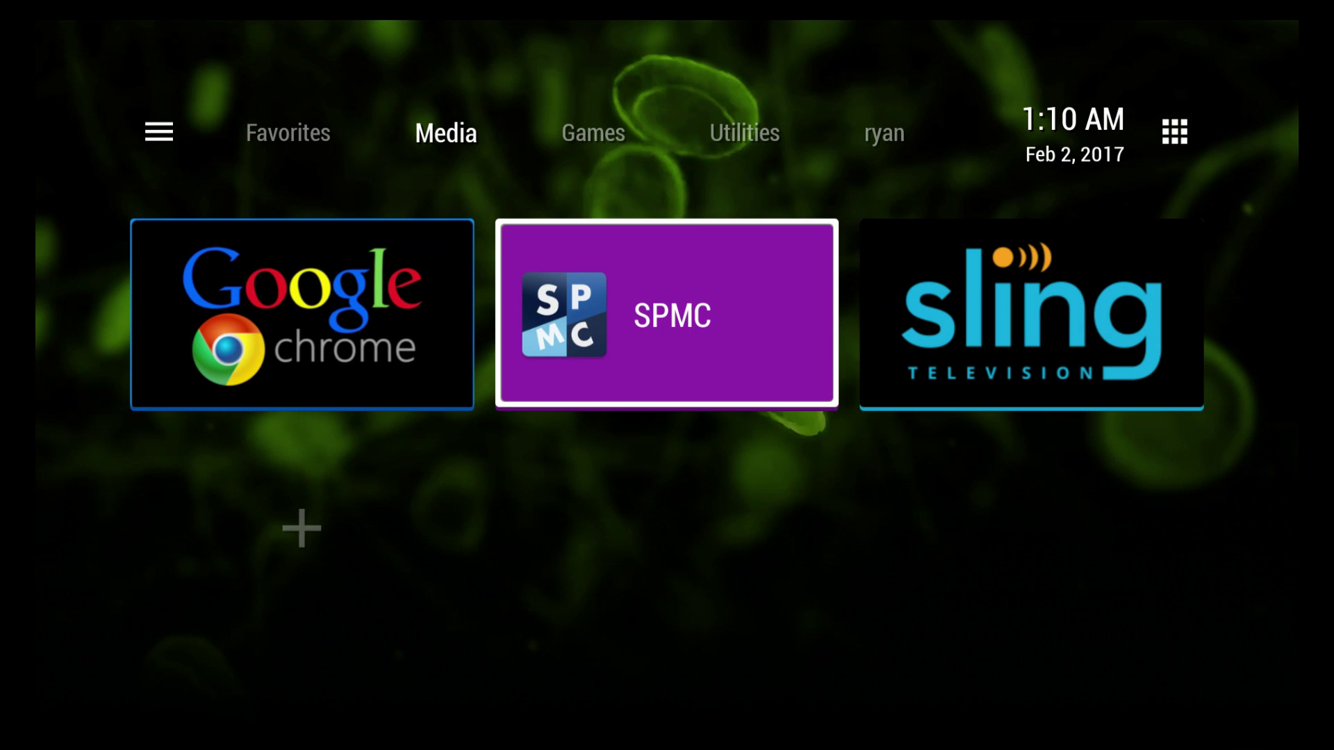
key("Menu")
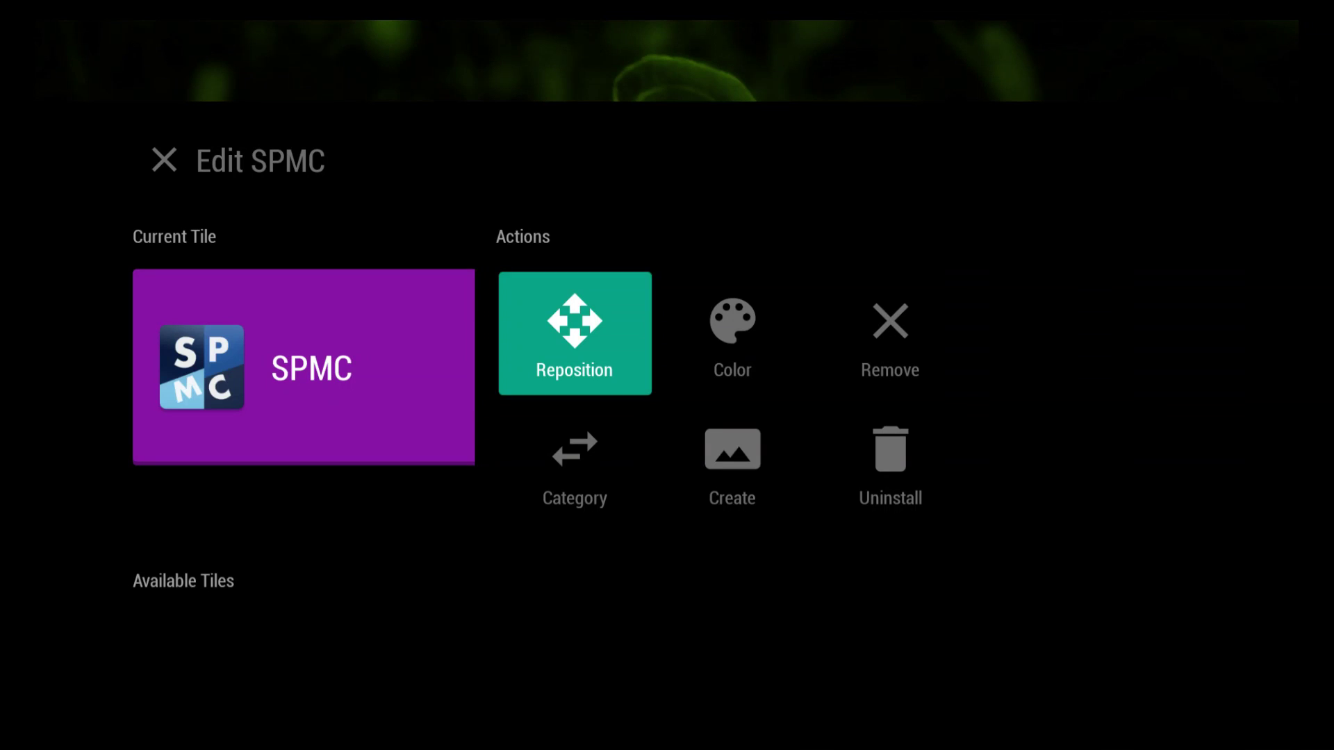
key("Right")
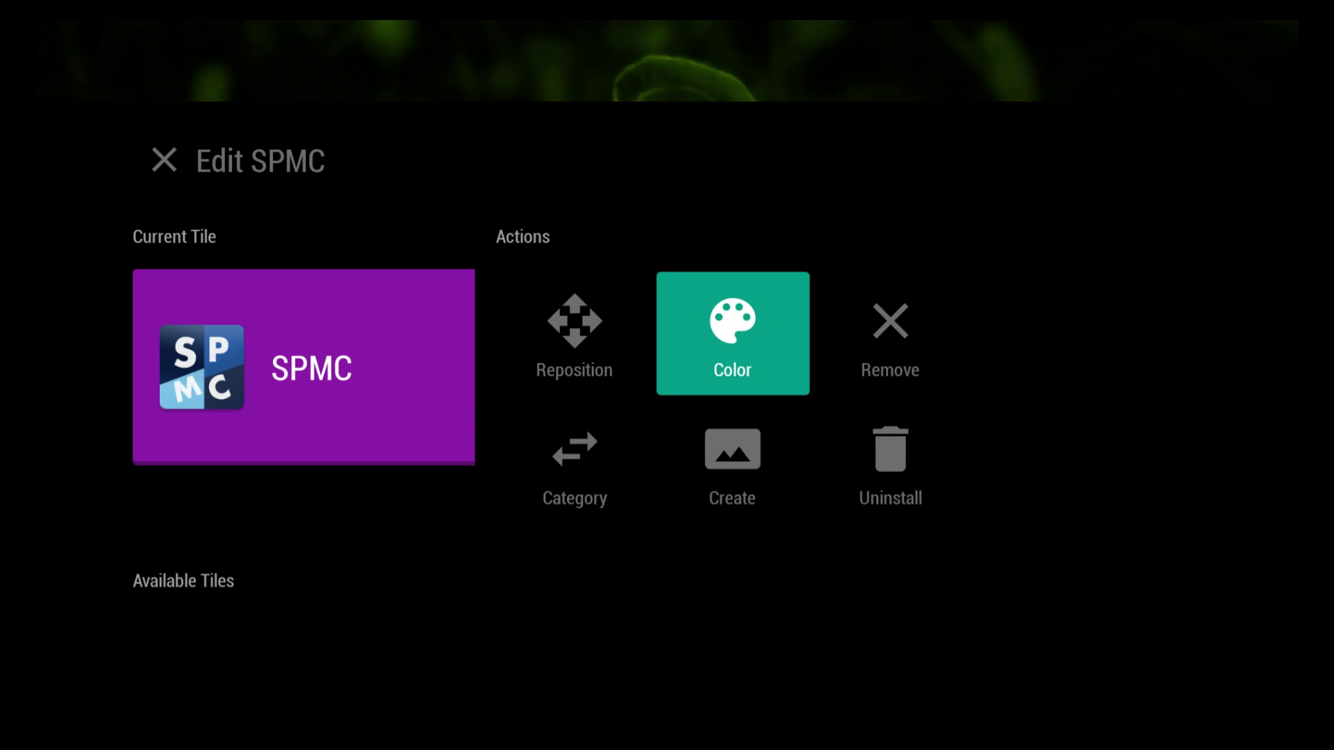
key("Down")
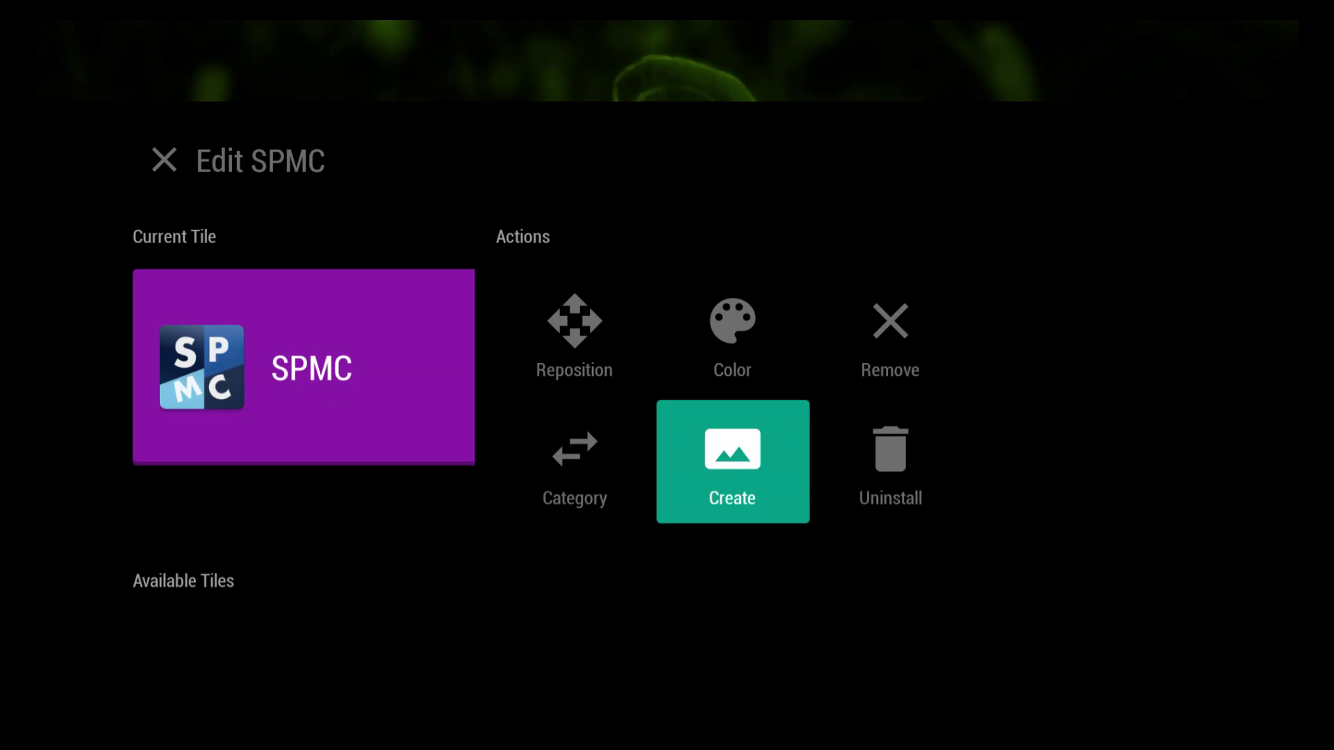
key("Left")
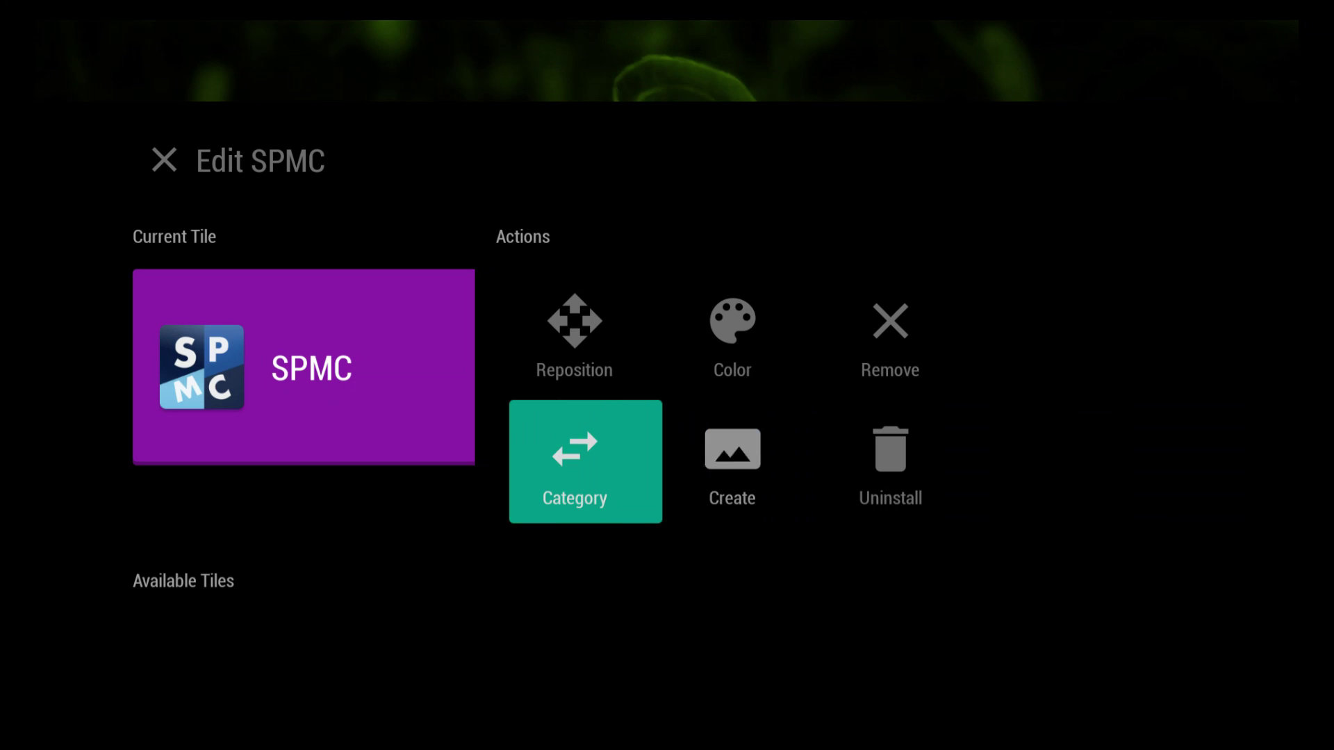
key("Right")
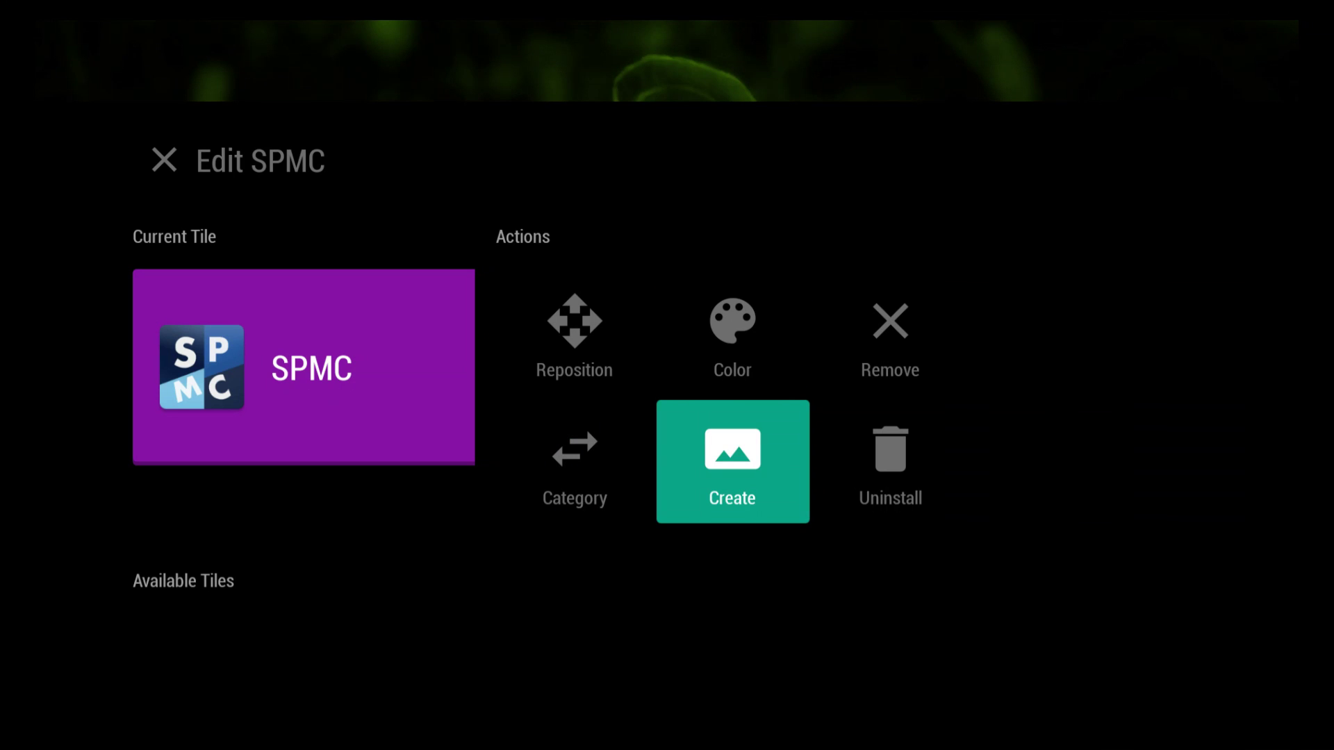
key("Right")
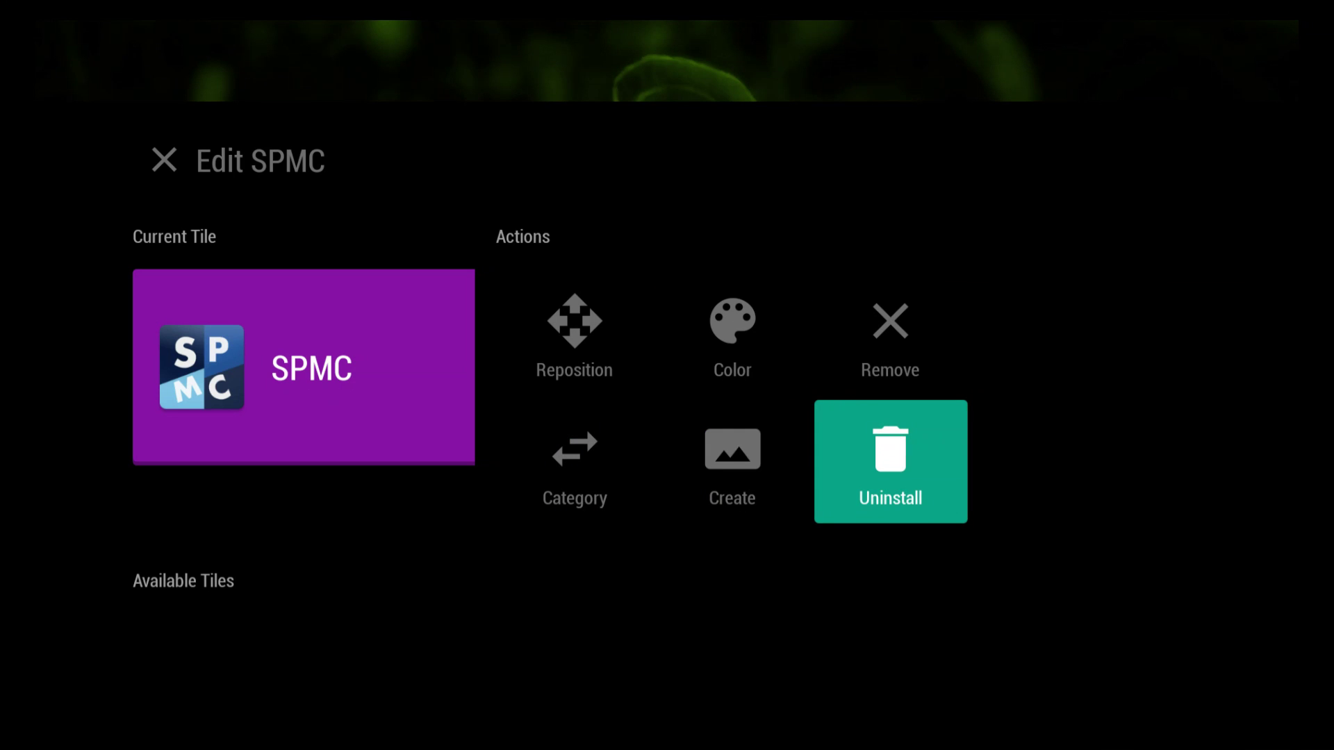
key("Up")
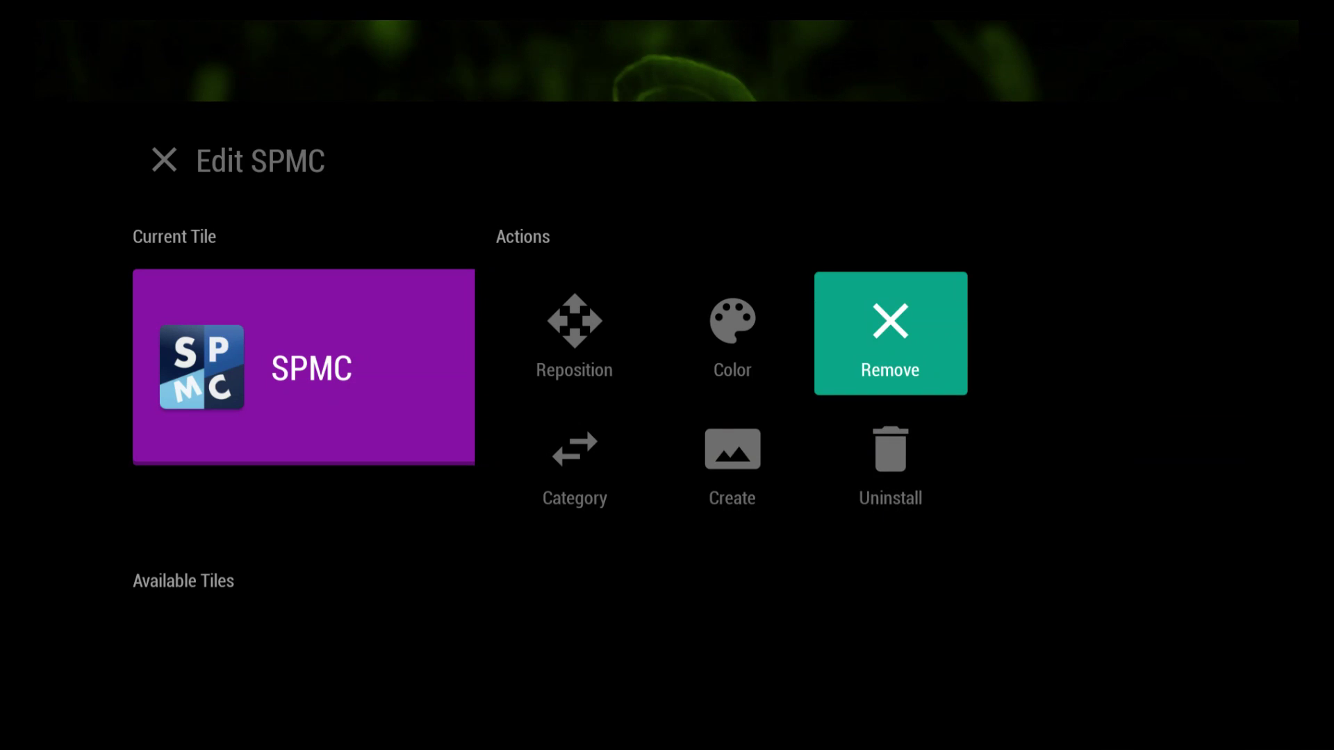
key("Down")
key("Left")
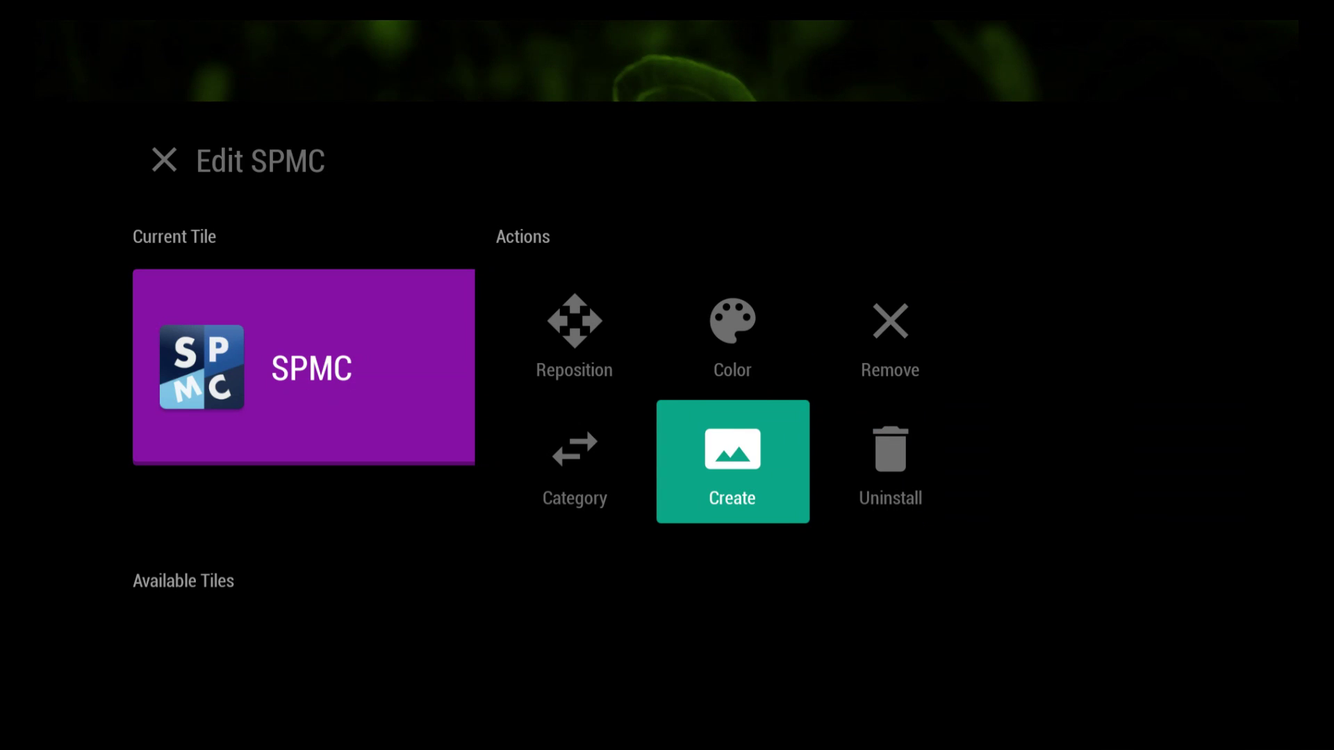
- Browse the available artwork for the SPMC tile and apply the movie-poster collage design
key("Left")
key("Up")
key("Down")
key("Down")
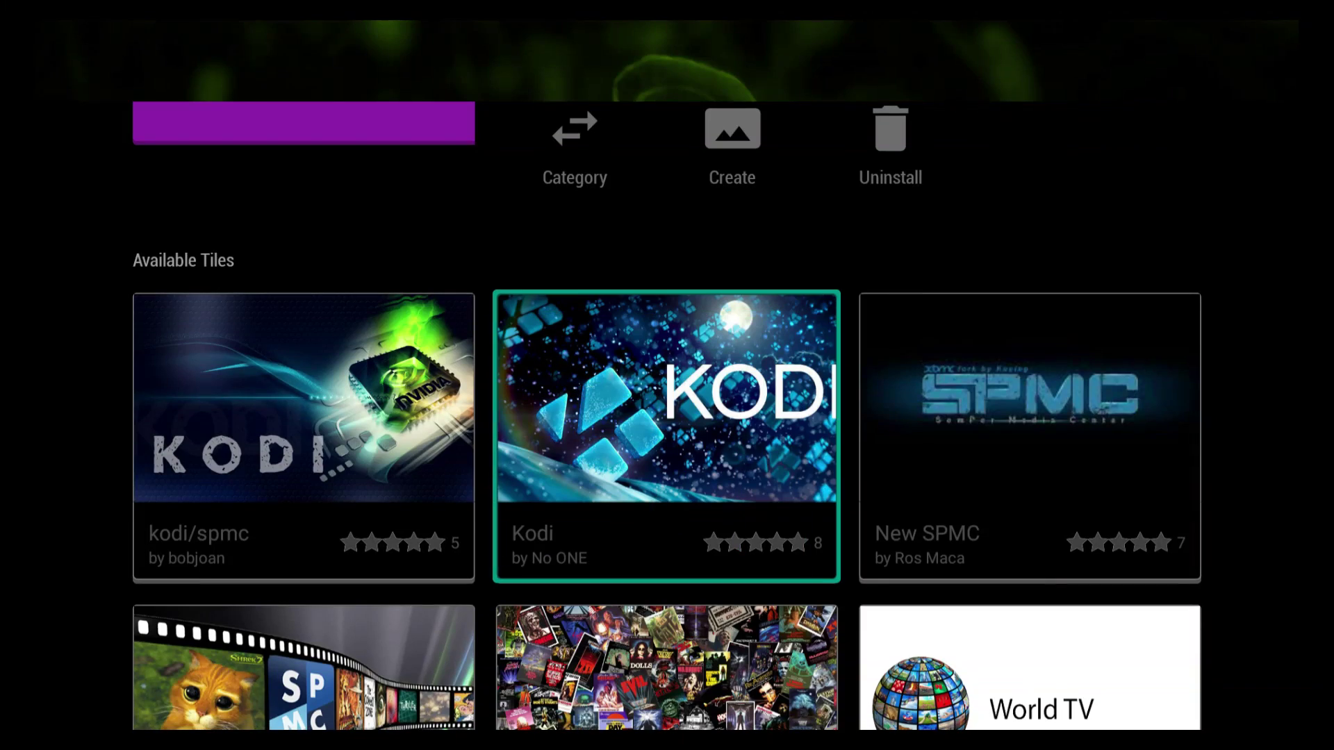
key("Down")
key("Down")
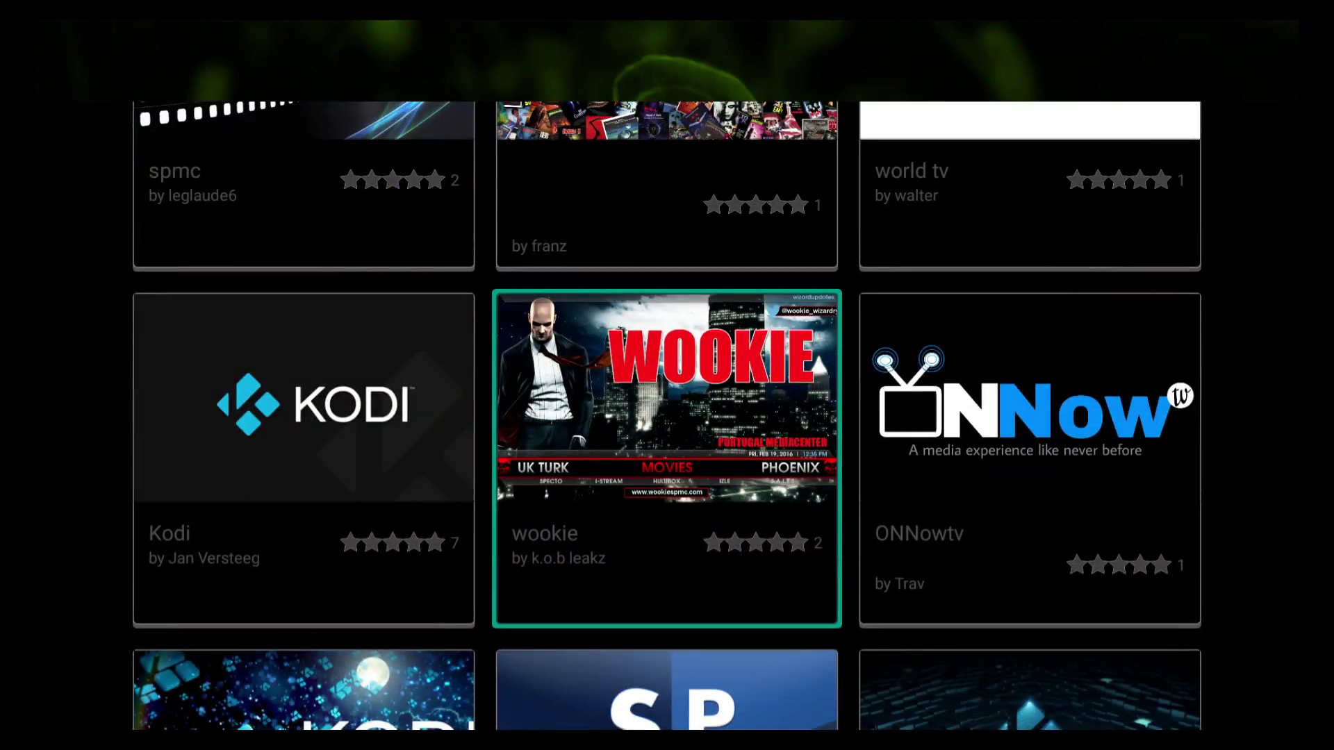
key("Up")
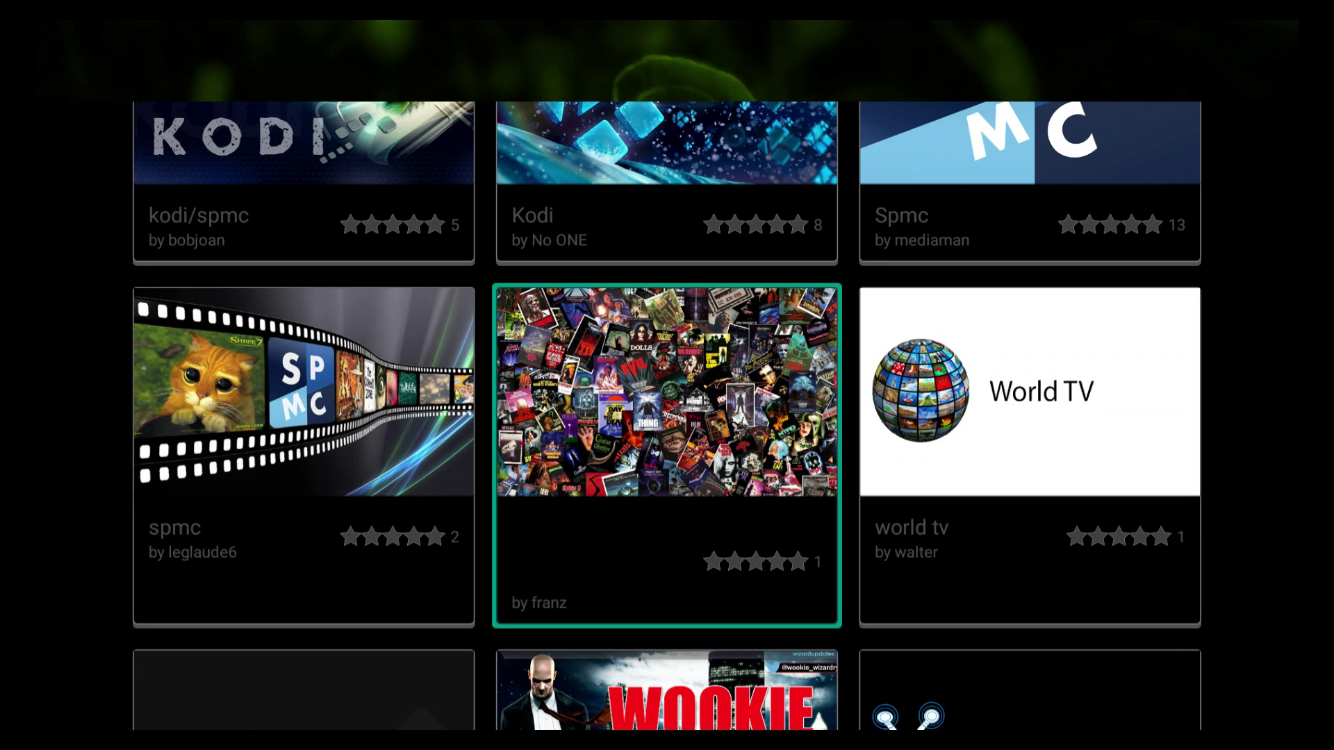
key("Return")
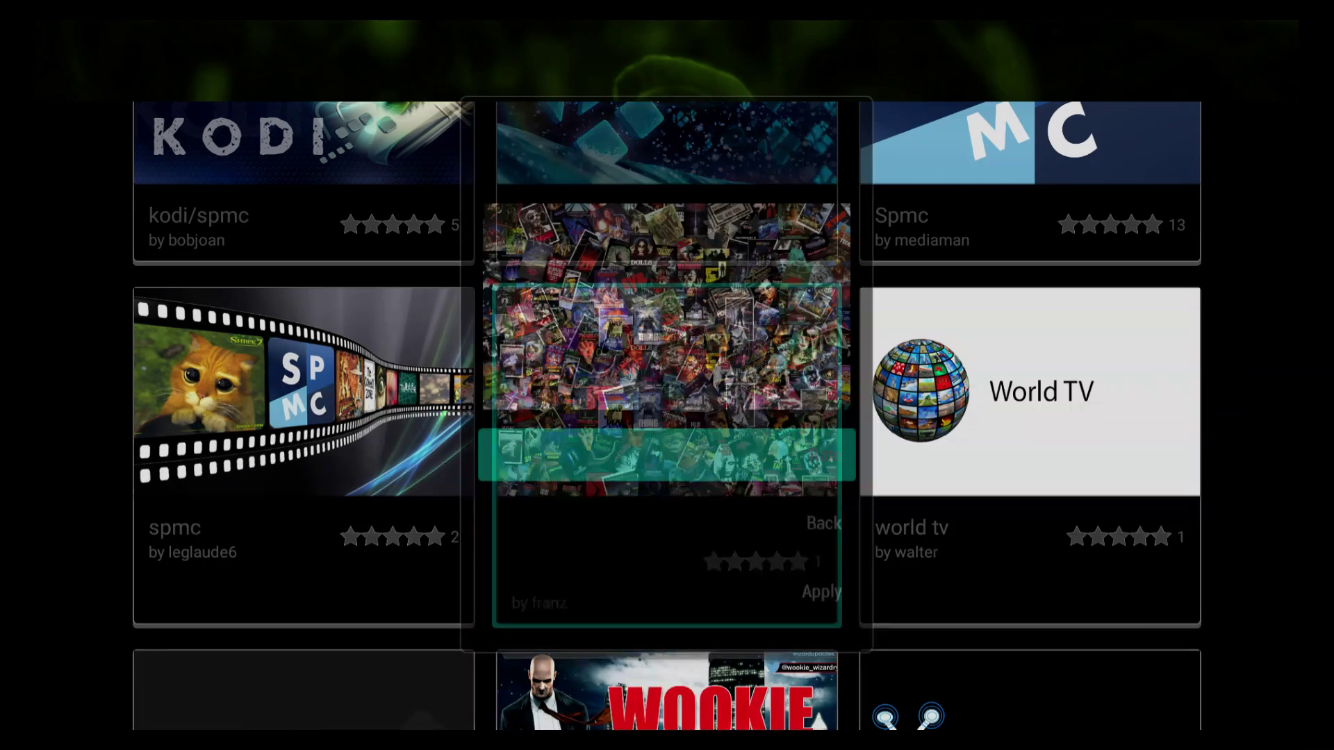
key("Down")
key("Down")
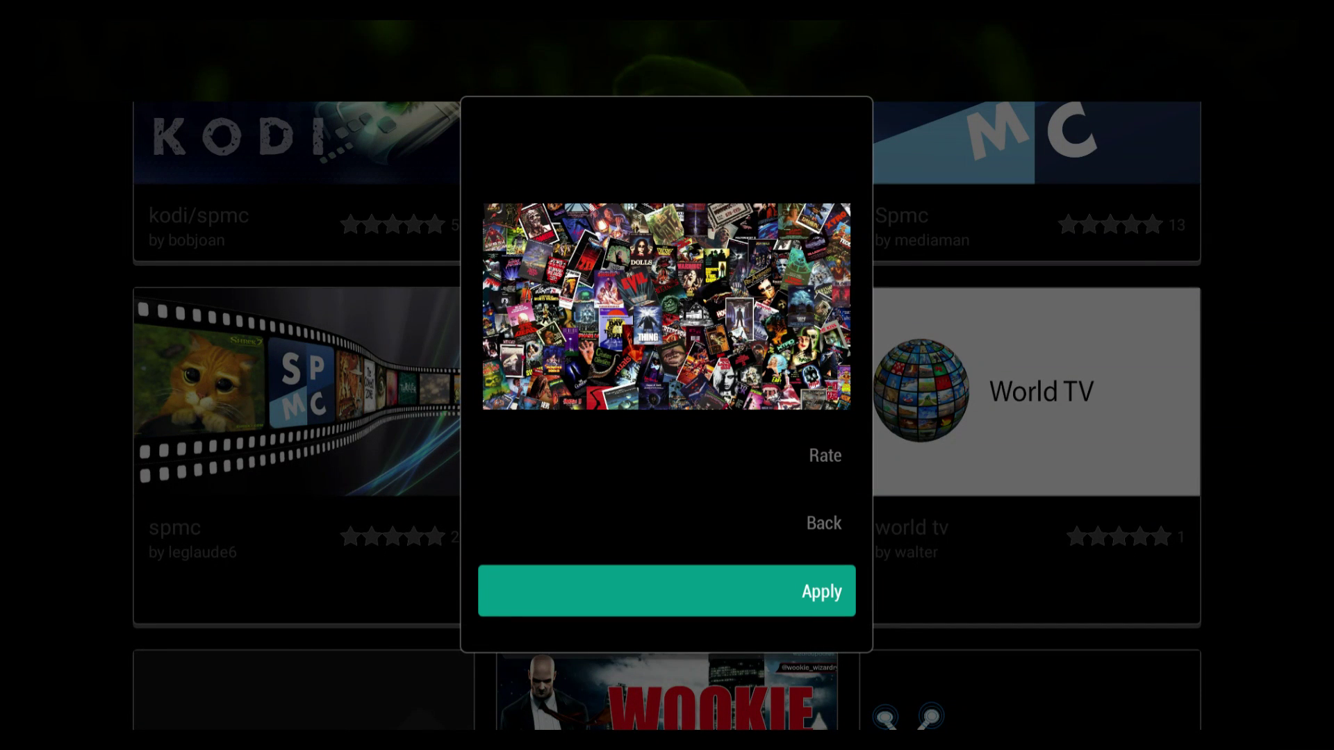
key("Return")
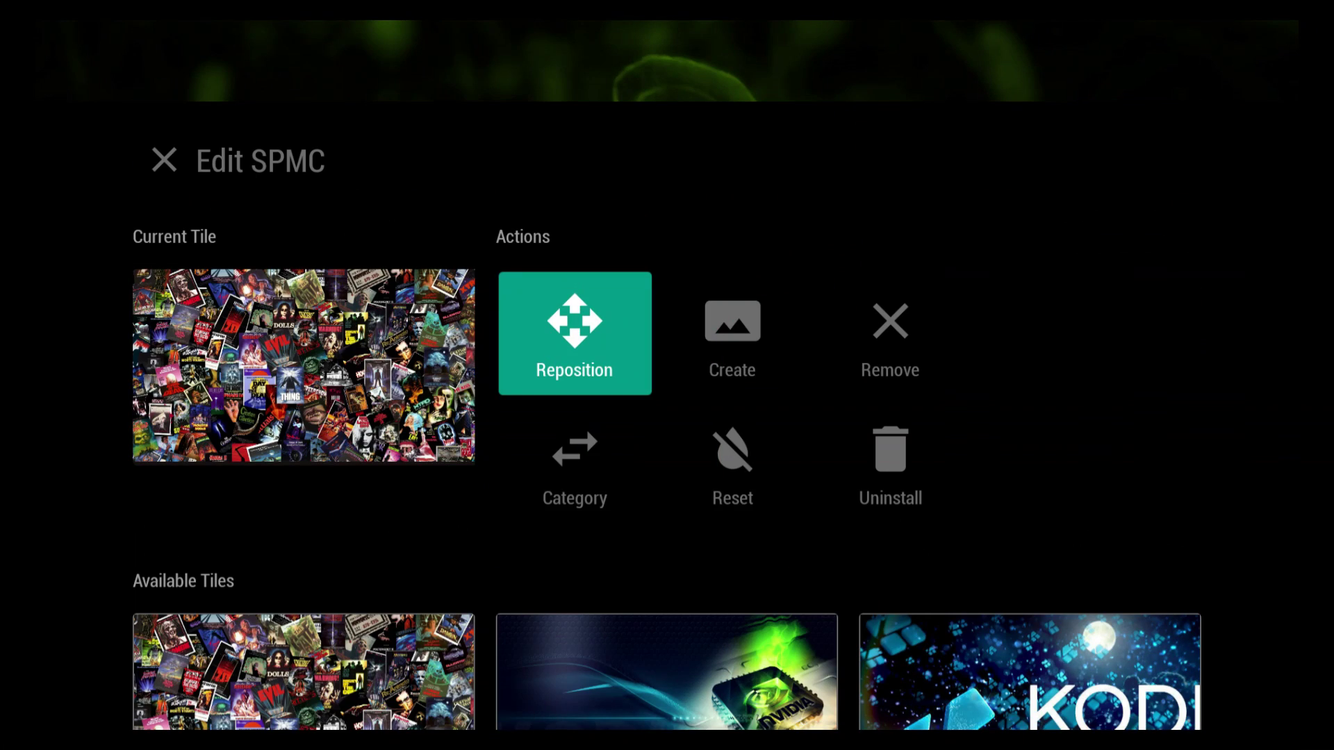
- Look through more of the available SPMC artwork and return to the Media section's tiles
key("Down")
key("Down")
key("Down")
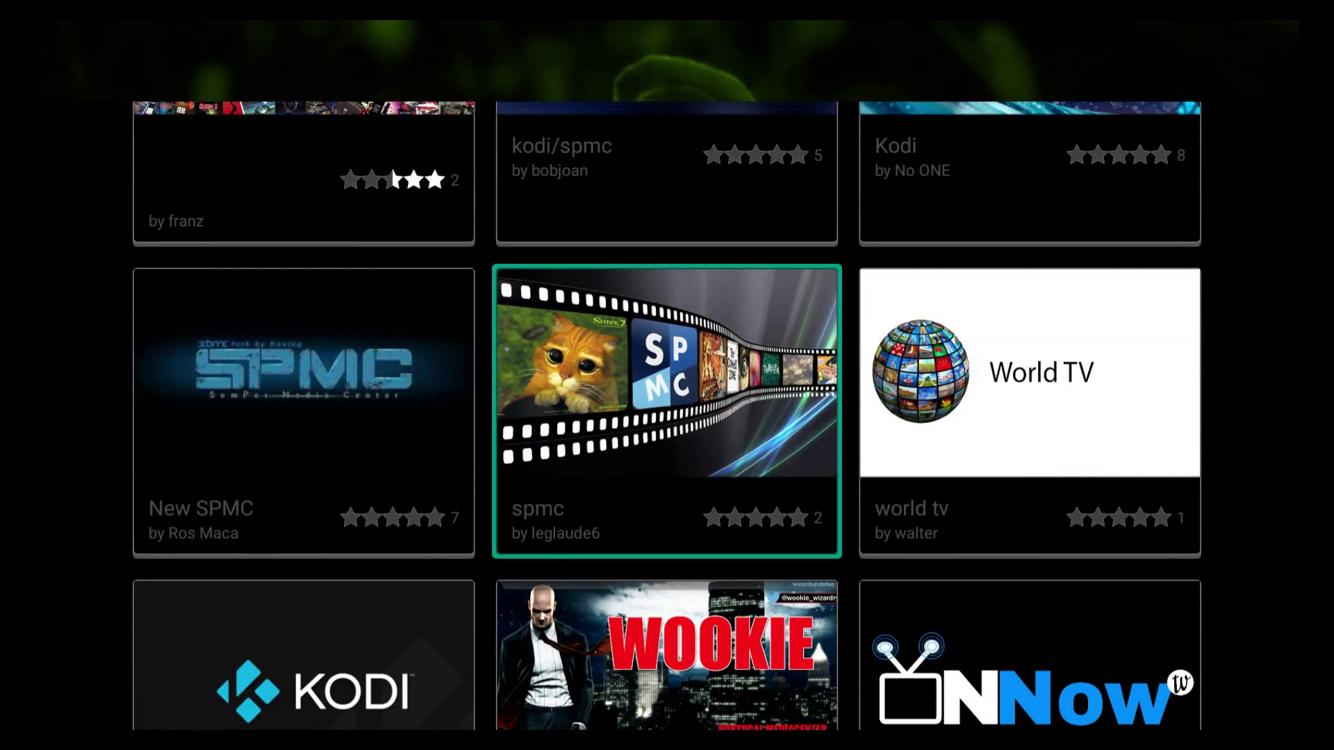
key("Down")
key("Escape")
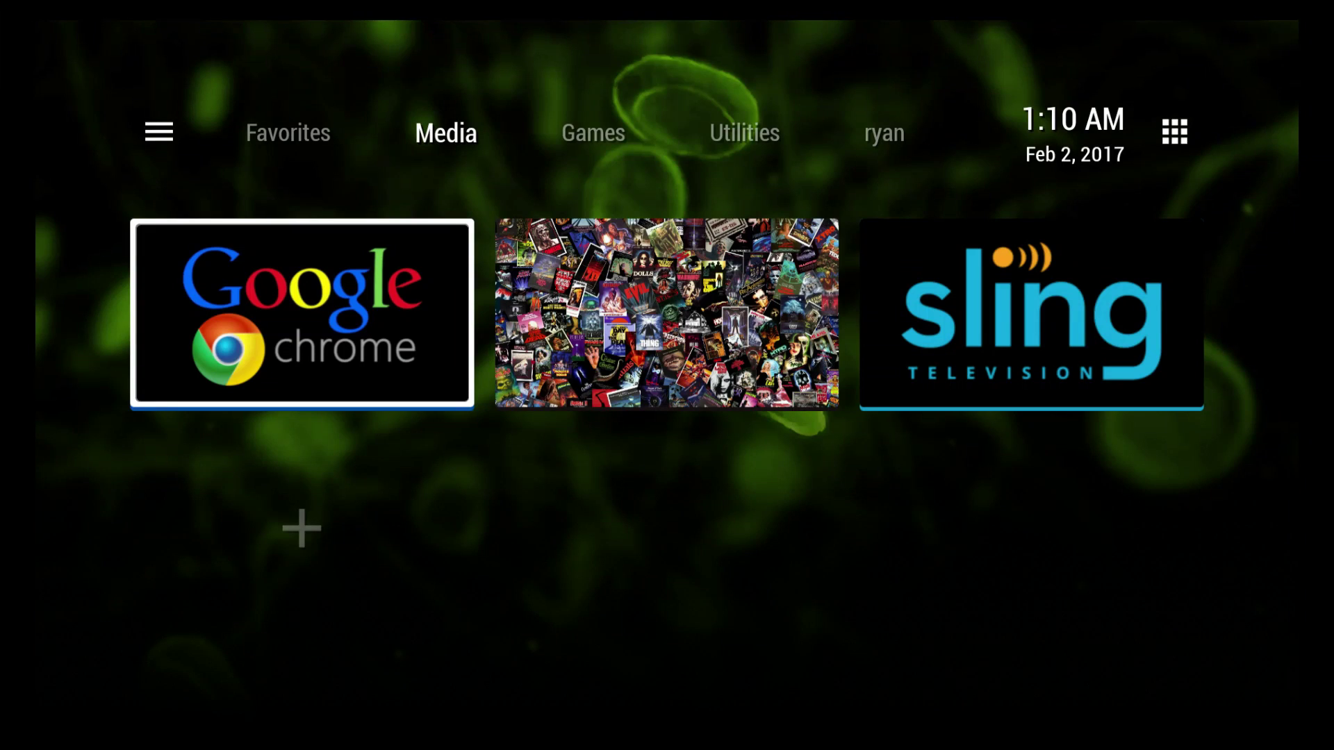
- Review the finished tiles in the Media, Games and Utilities sections, one section after another
key("Right")
key("Right")
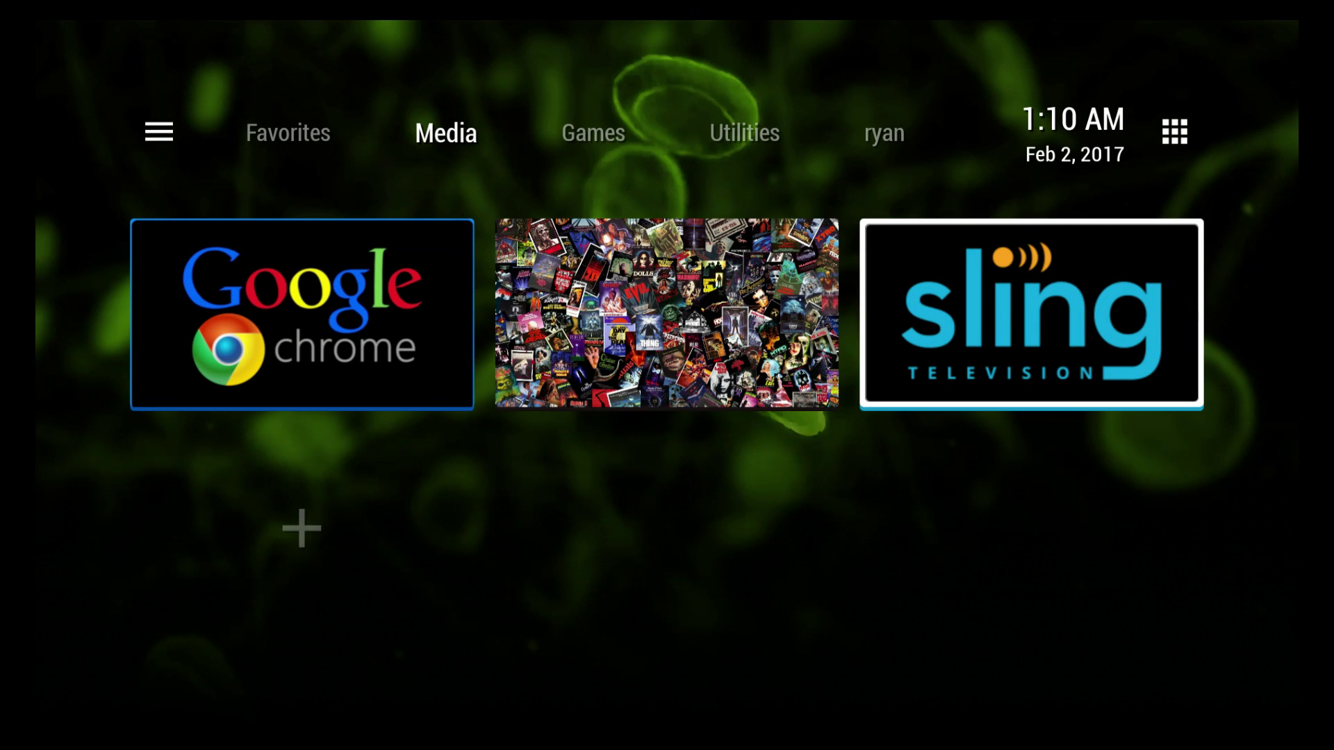
key("Left")
key("Left")
key("Up")
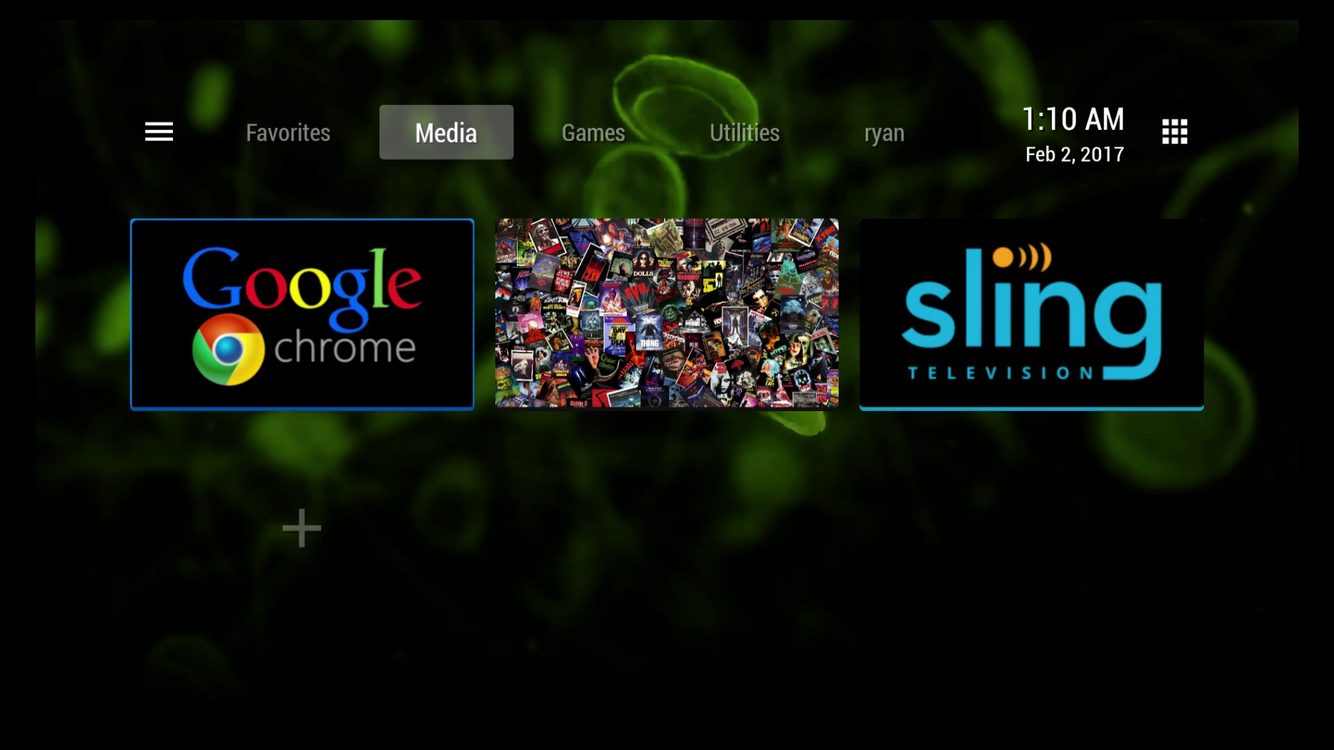
key("Right")
key("Down")
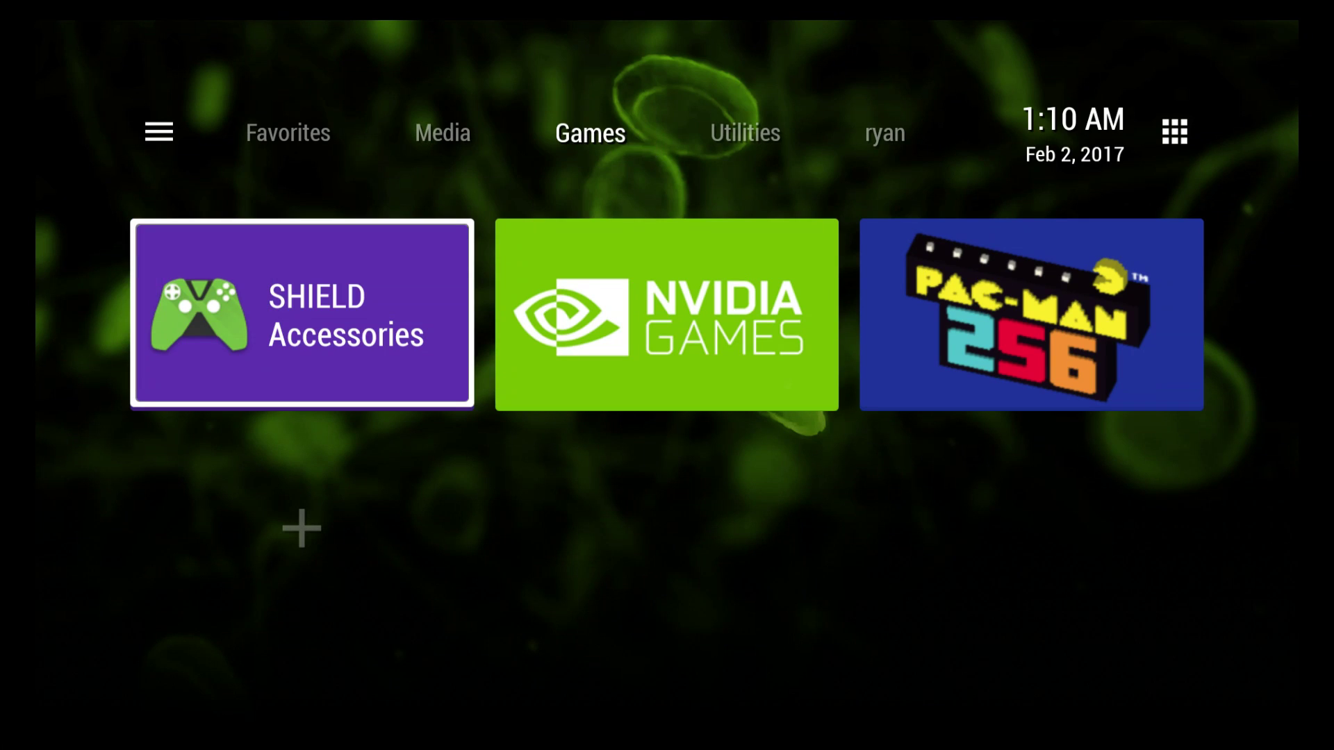
key("Up")
key("Right")
key("Down")
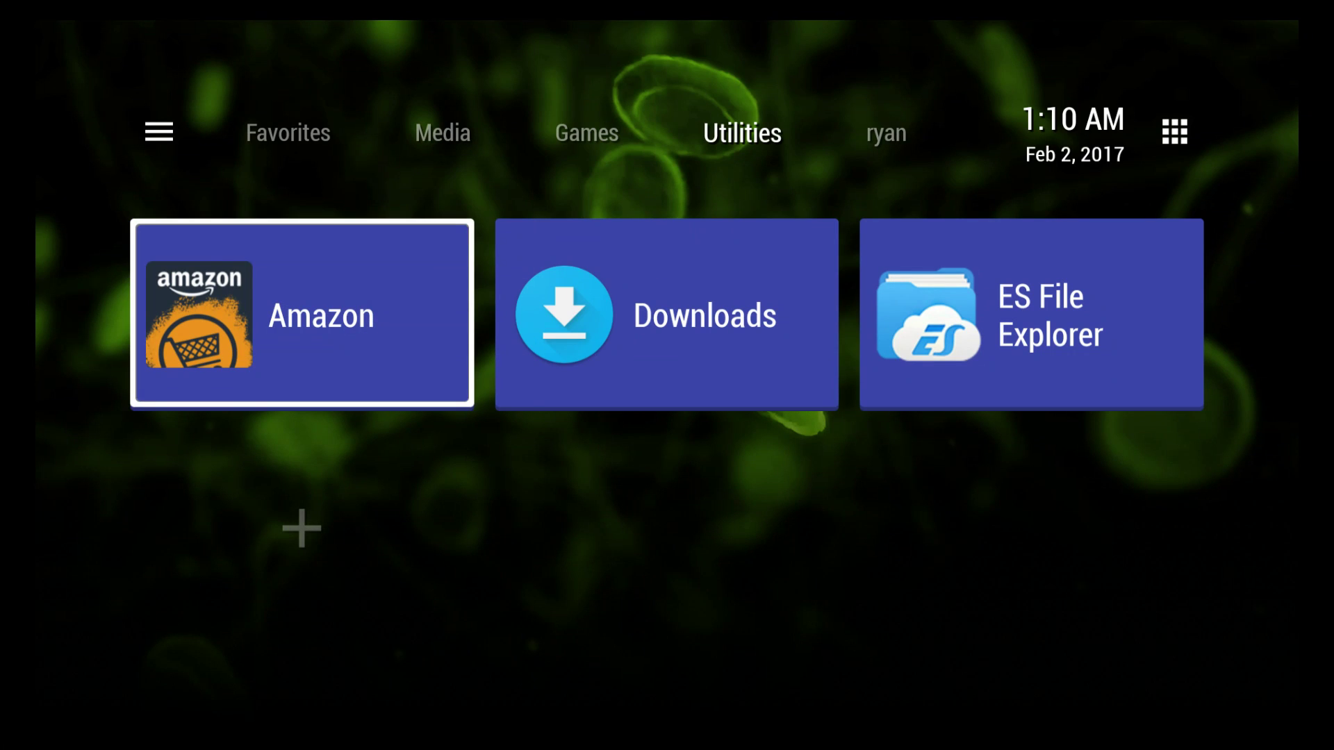
key("Right")
- Open the personal section and review its tiles down to Amazon Video, ending at the section heading
key("Up")
key("Right")
key("Down")
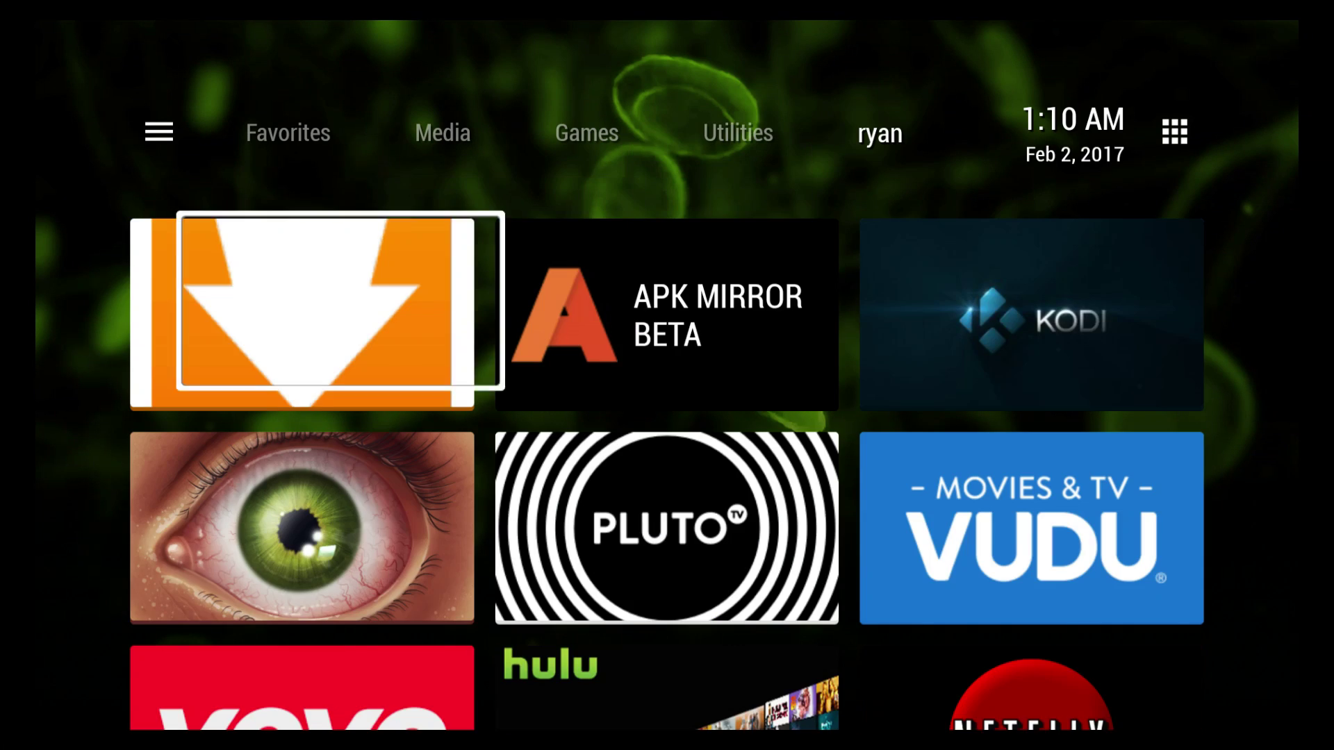
key("Down")
key("Down")
key("Down")
key("Up")
key("Up")
key("Up")
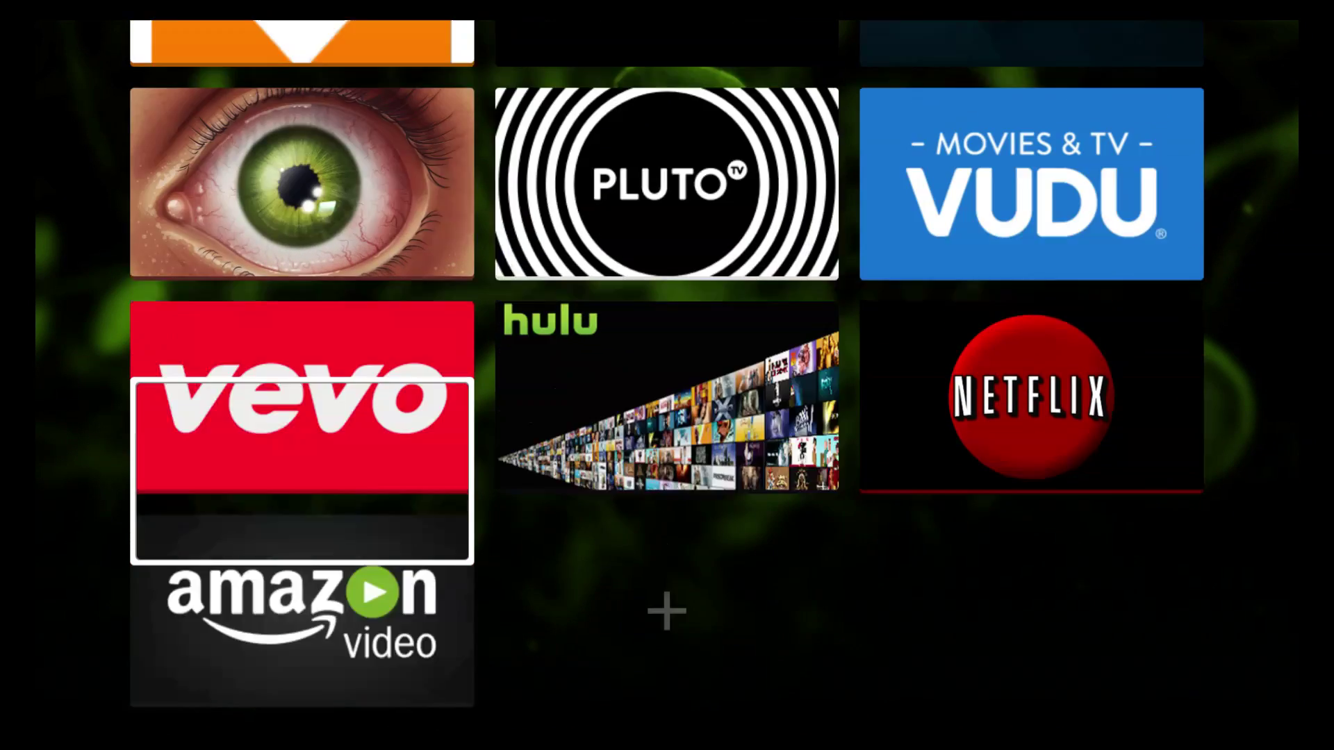
key("Right")
key("Up")
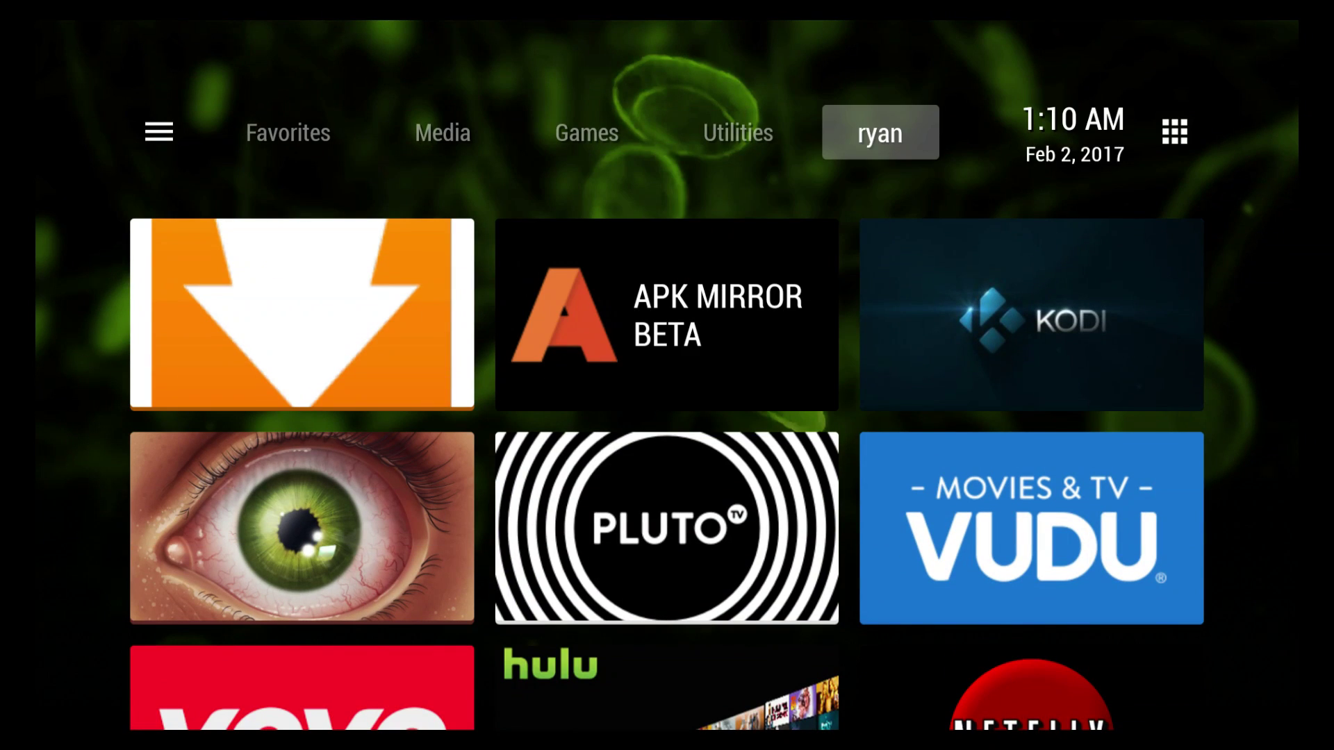
- Switch from the personal section to the Favorites section
key("Left")
key("Right")
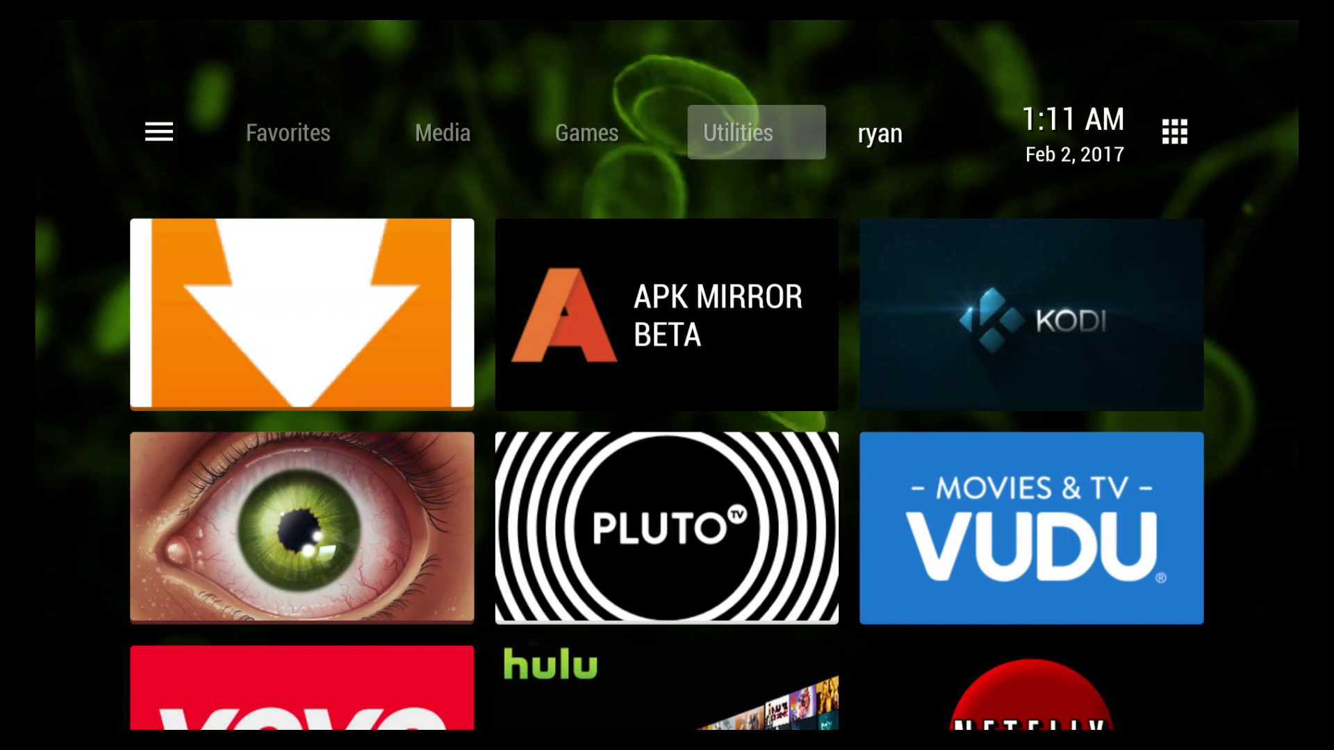
key("Left")
key("Left")
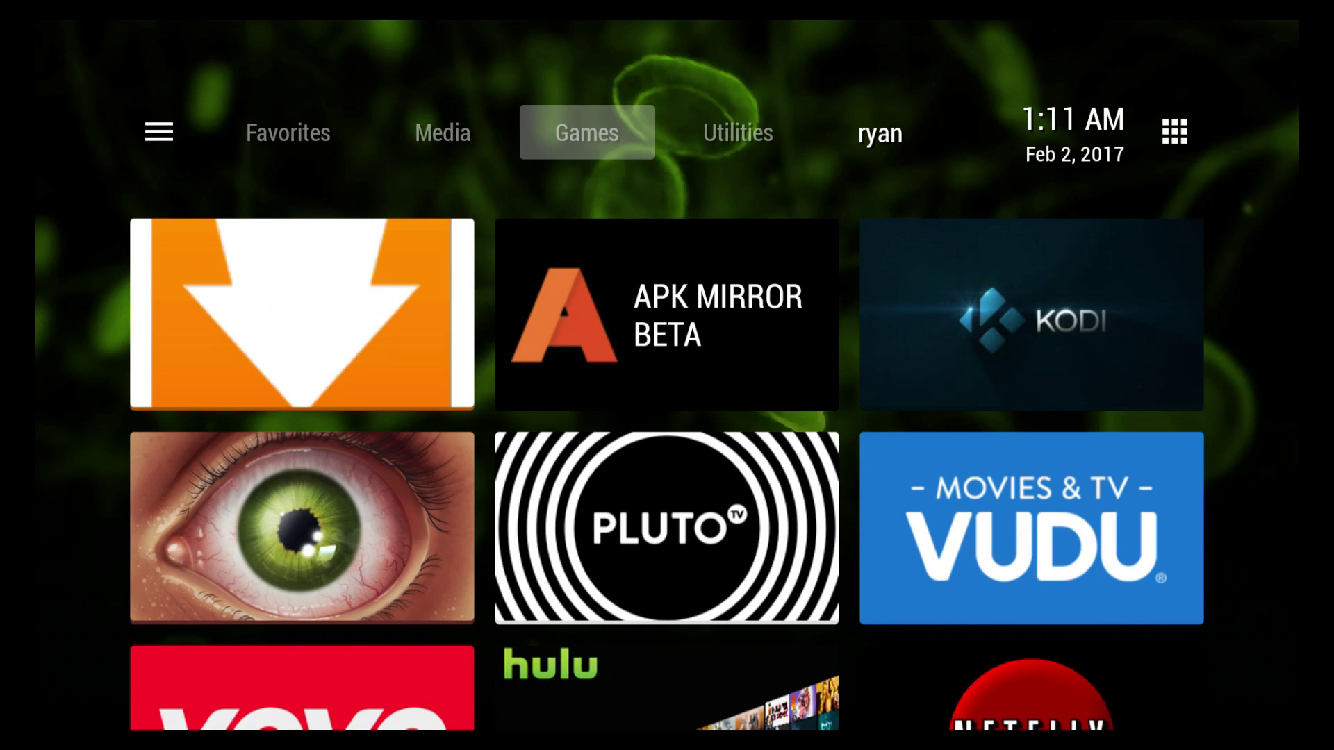
key("Left")
key("Left")
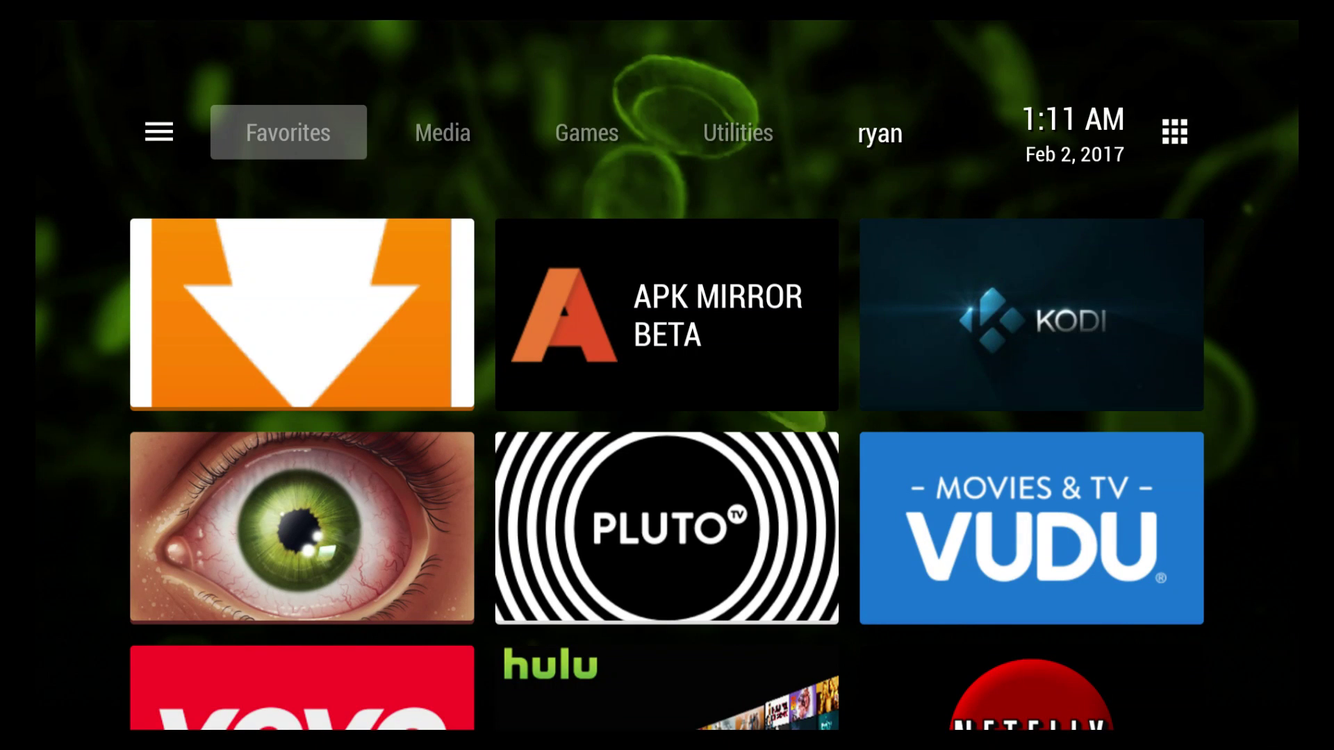
key("Down")
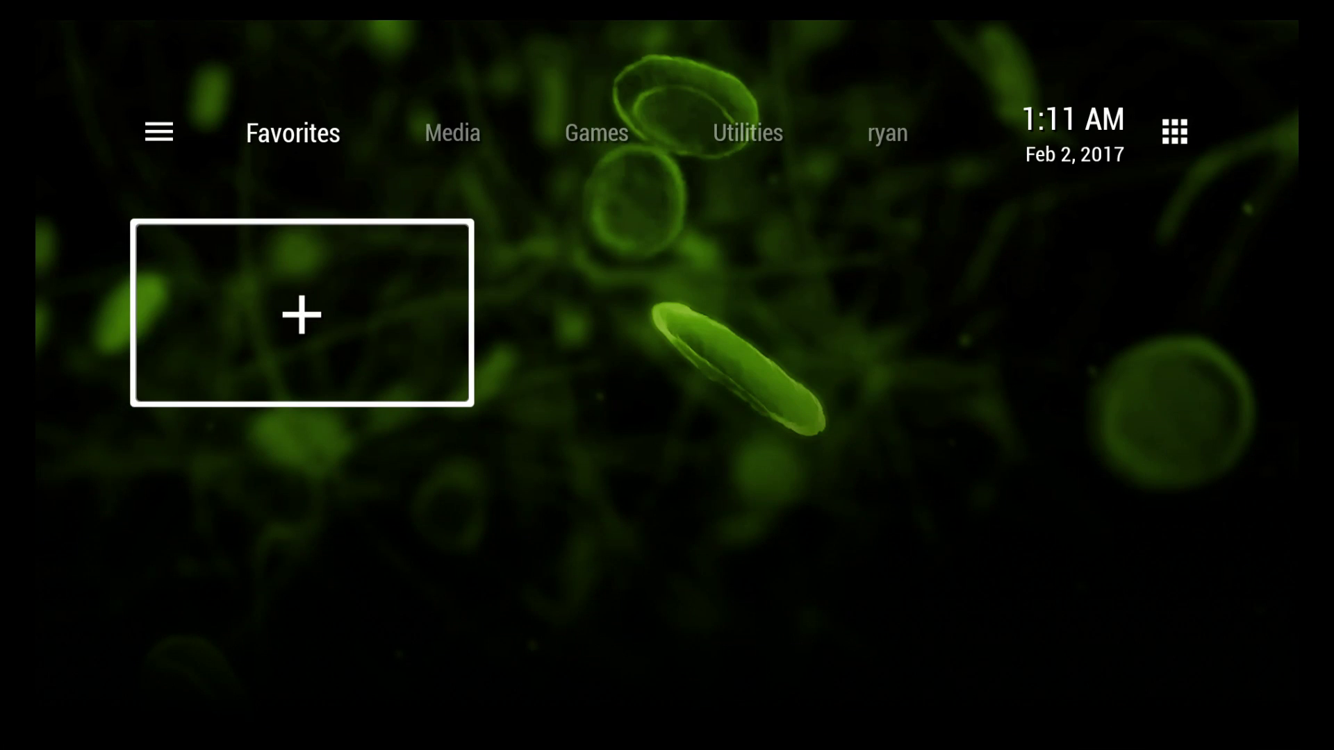
- Open the launcher's full list of installed applications from the Favorites section
key("Up")
key("Right")
key("Right")
key("Right")
key("Right")
key("Right")
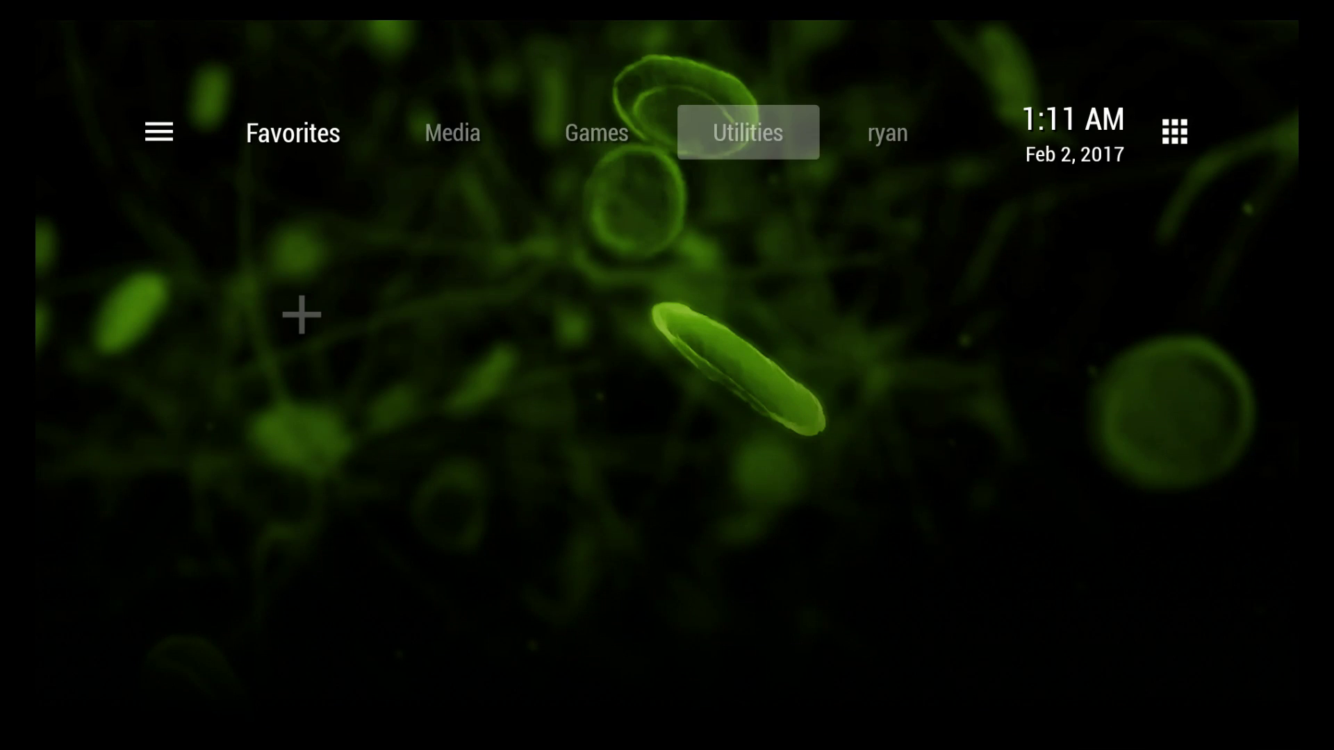
key("Right")
key("Return")
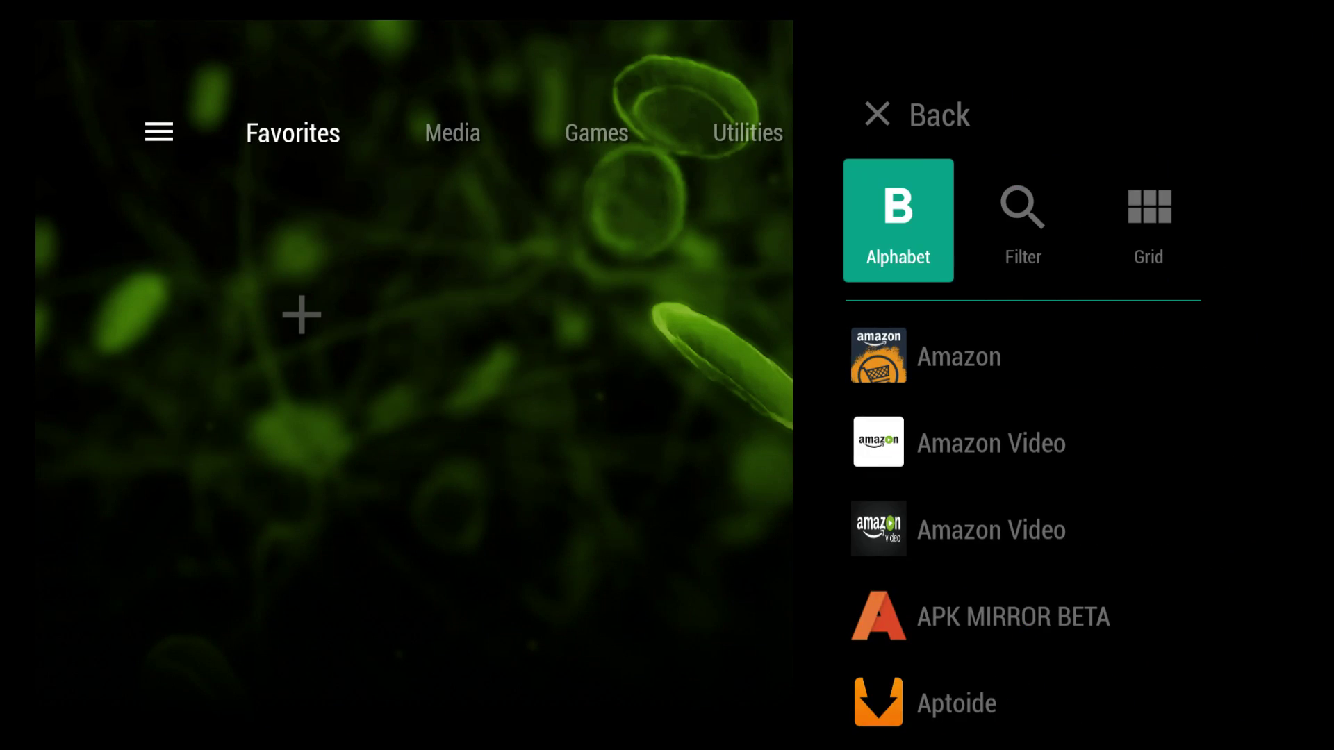
- Look through the alphabetical application list as far as DTV Antennas and return to the list's controls
key("Down")
key("Down")
key("Down")
key("Down")
key("Down")
key("Down")
key("Down")
key("Down")
key("Down")
key("Down")
key("Down")
key("Down")
key("Down")
key("Down")
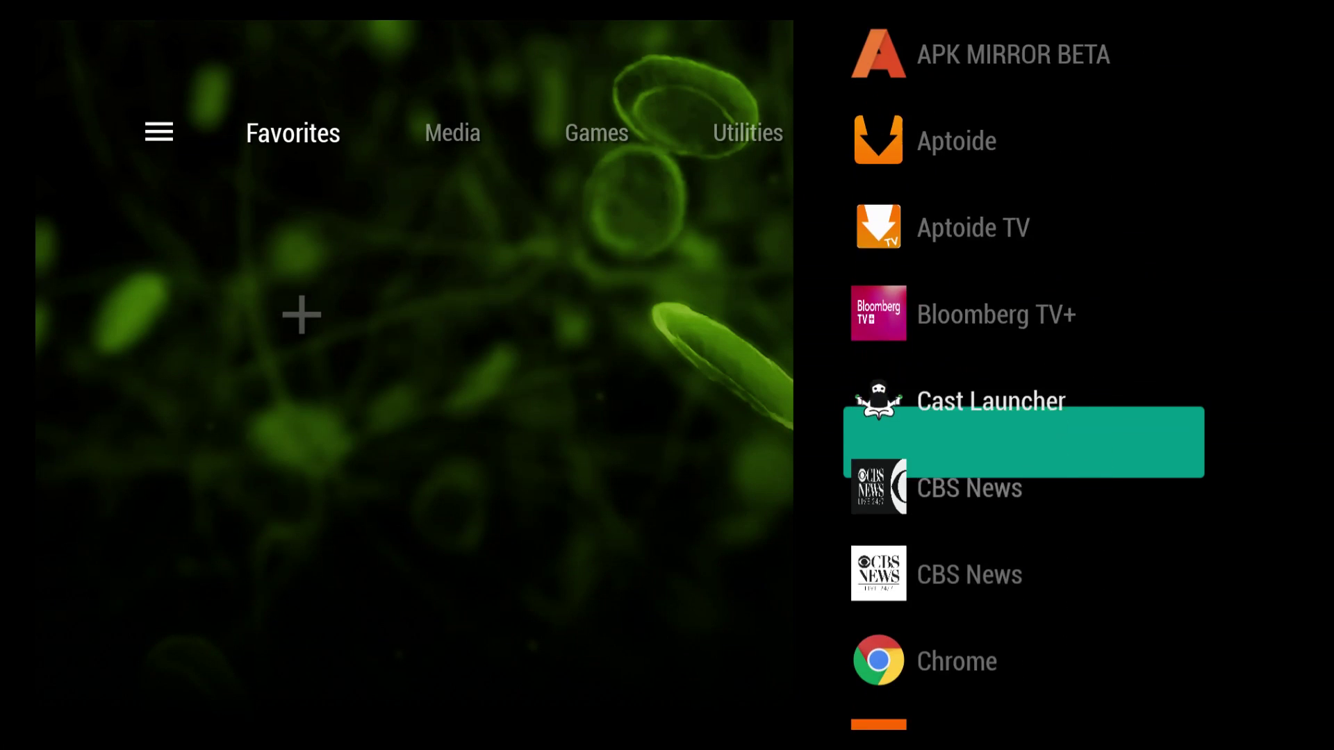
key("Down")
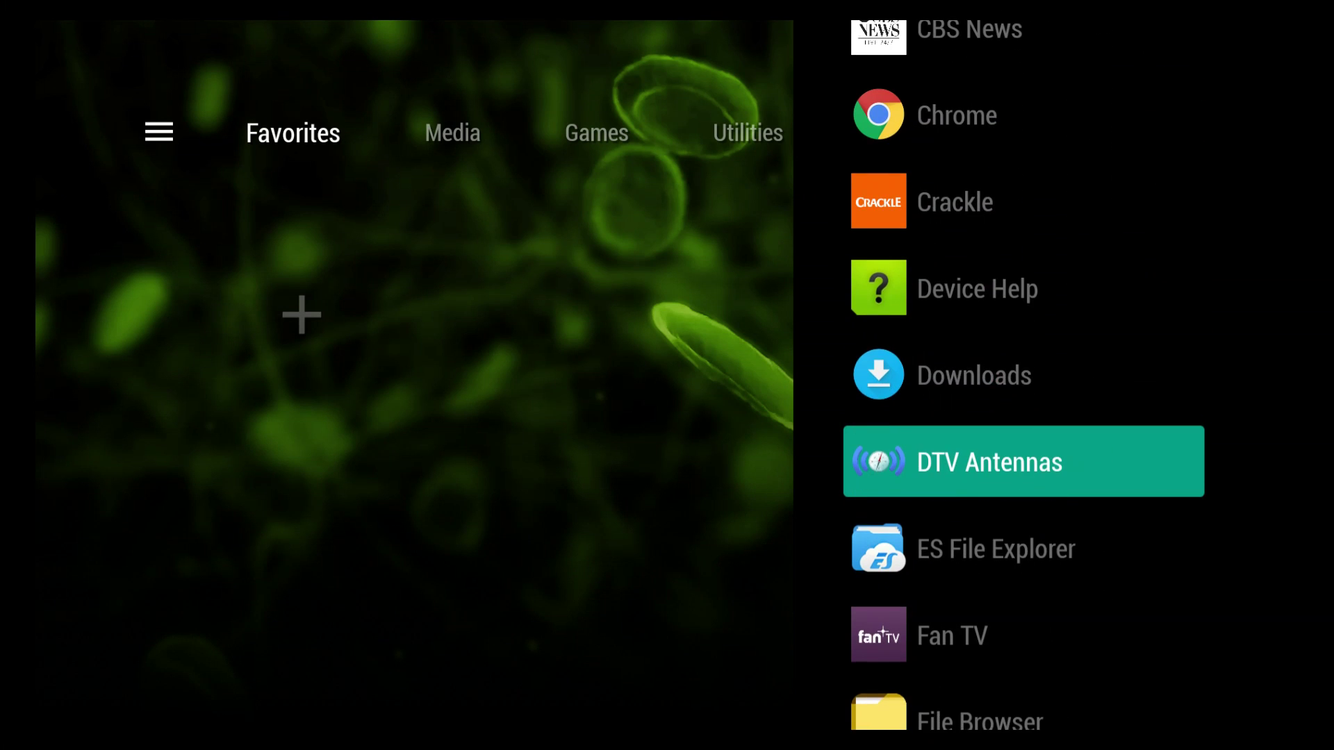
key("Up")
key("Up")
key("Up")
key("Up")
key("Up")
key("Up")
key("Up")
key("Up")
key("Up")
key("Up")
key("Up")
key("Up")
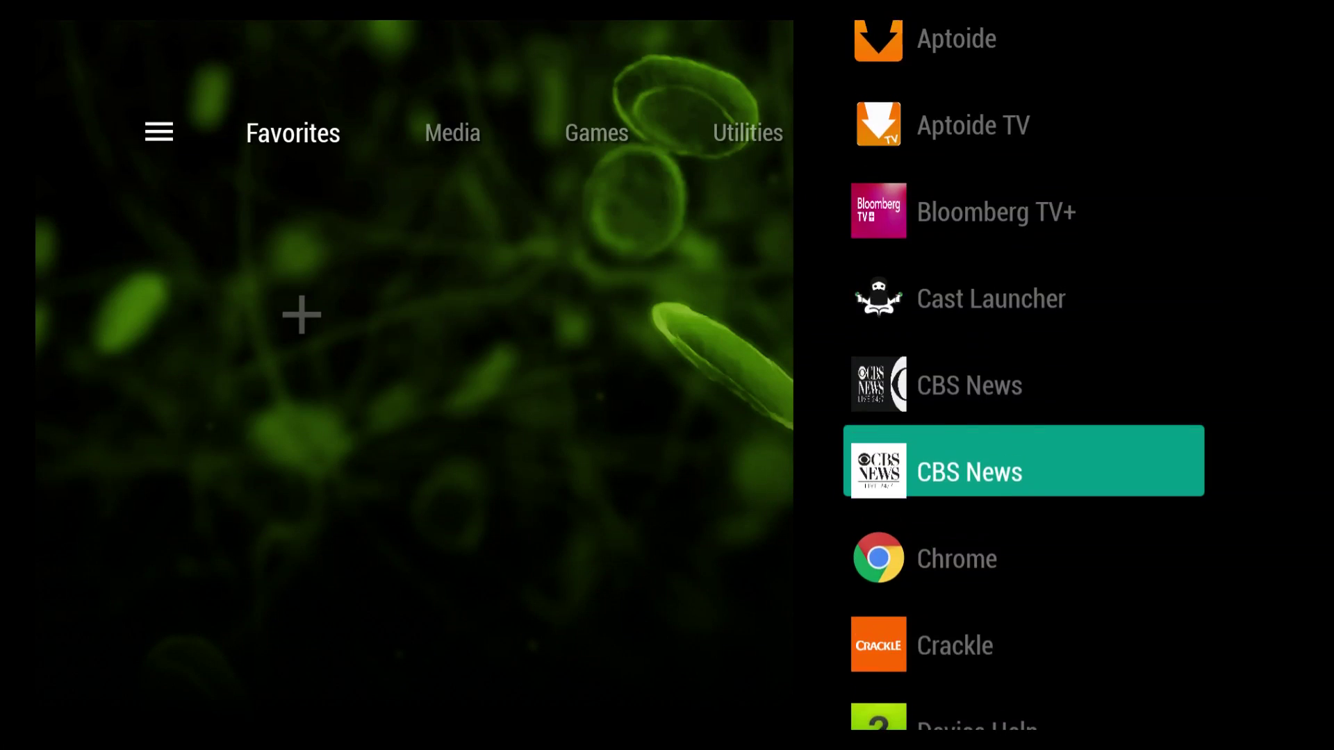
key("Up")
key("Up")
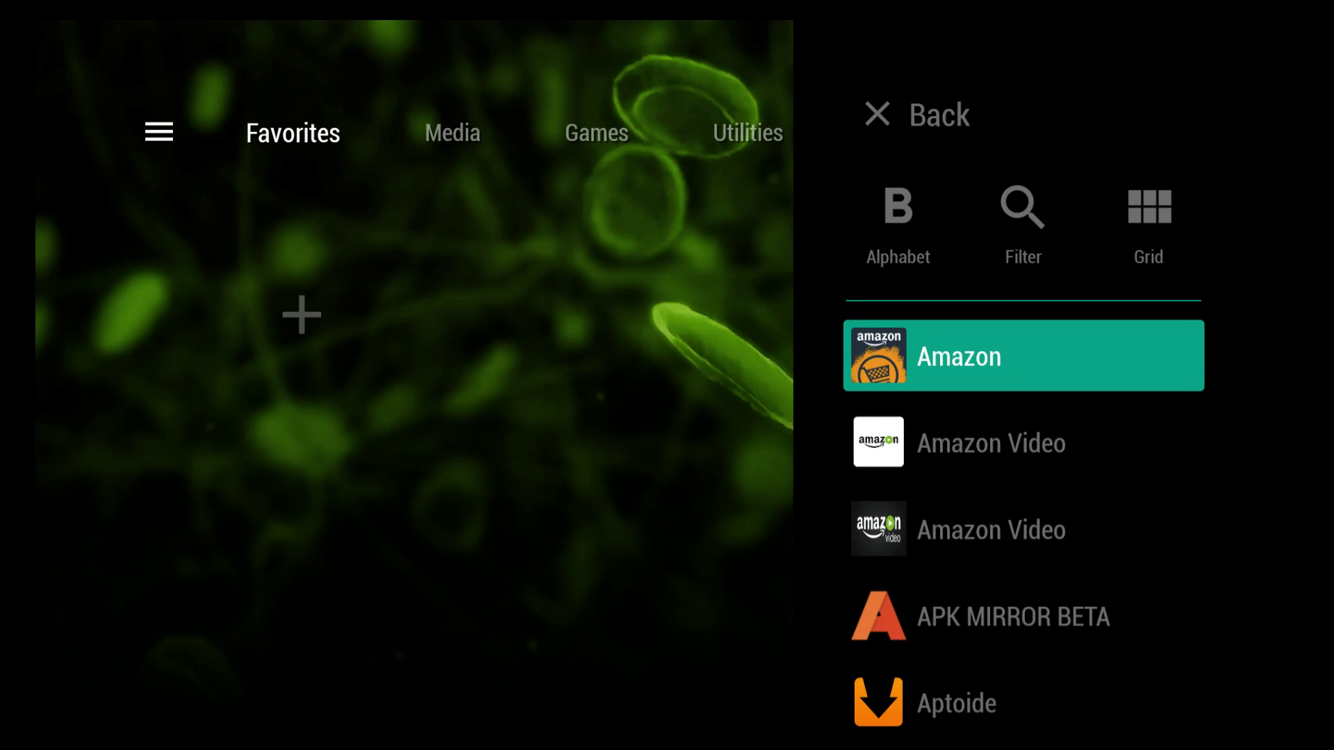
- Filter the list of installed applications by the text "ko"
key("Right")
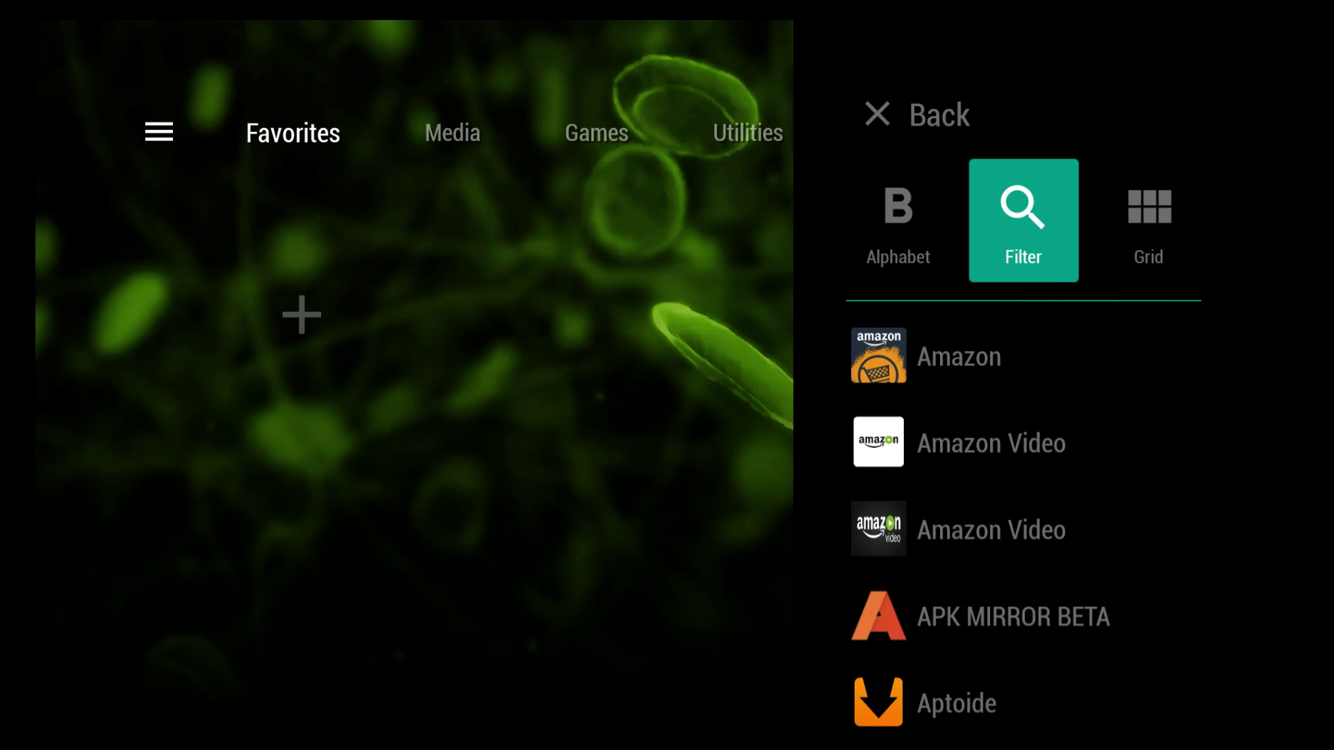
key("Return")
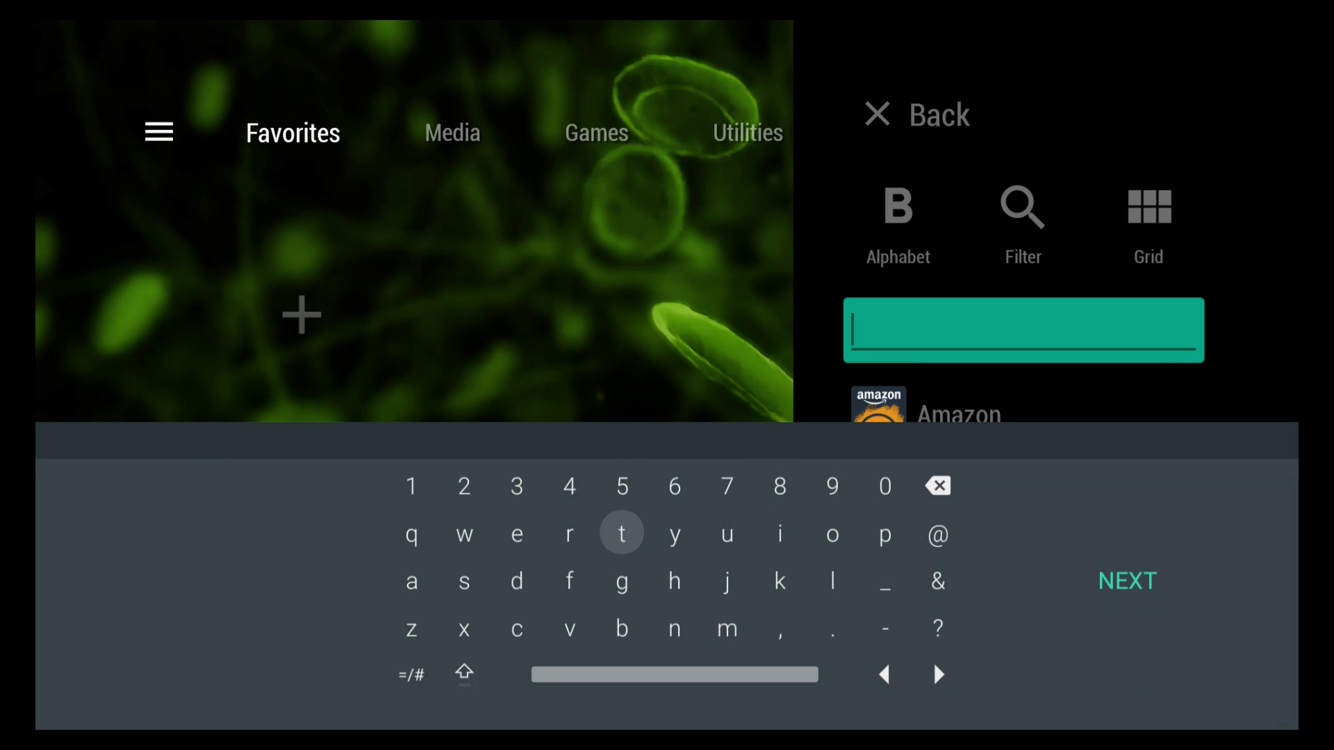
key("Right")
key("Right")
key("Right")
key("Down")
key("Return")
key("Up")
key("Right")
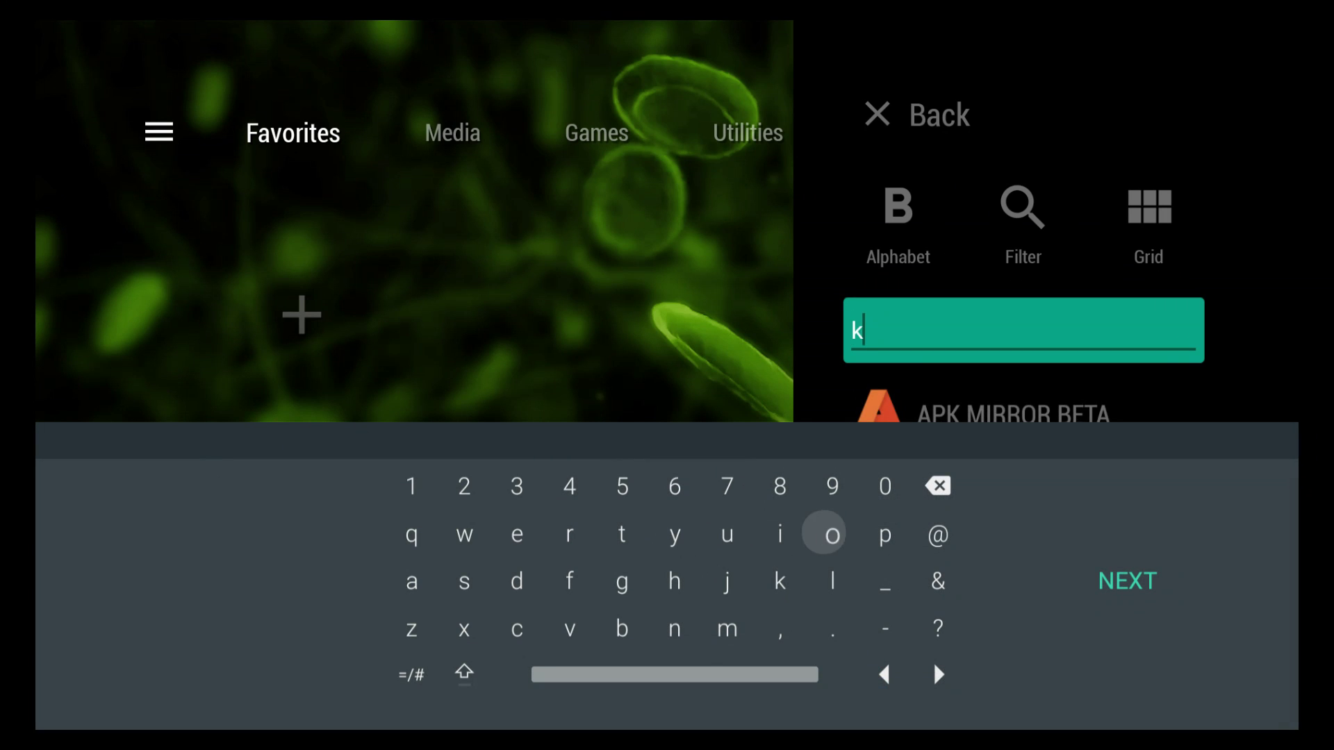
key("Return")
key("Left")
key("Left")
key("Left")
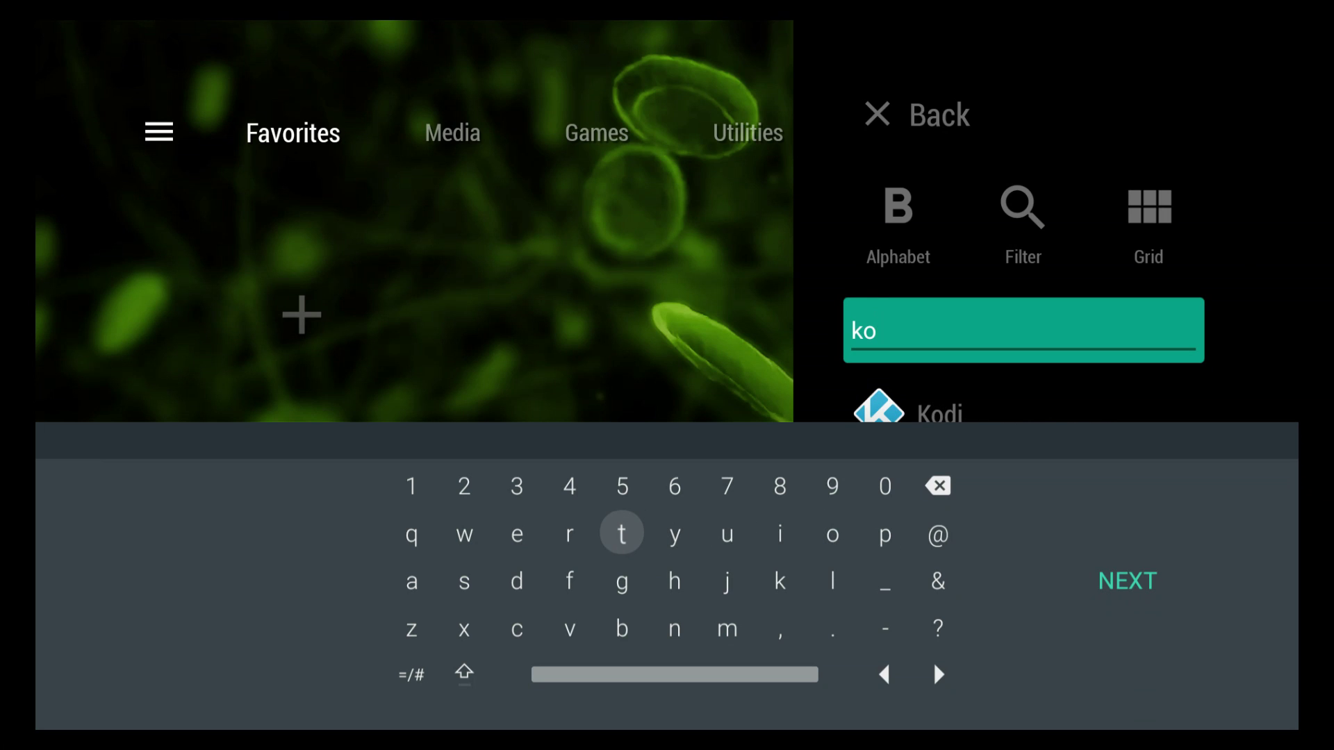
- Accept the filter text and launch Kodi from the filtered application list
key("Down")
key("Right")
key("Right")
key("Right")
key("Right")
key("Right")
key("Right")
key("Right")
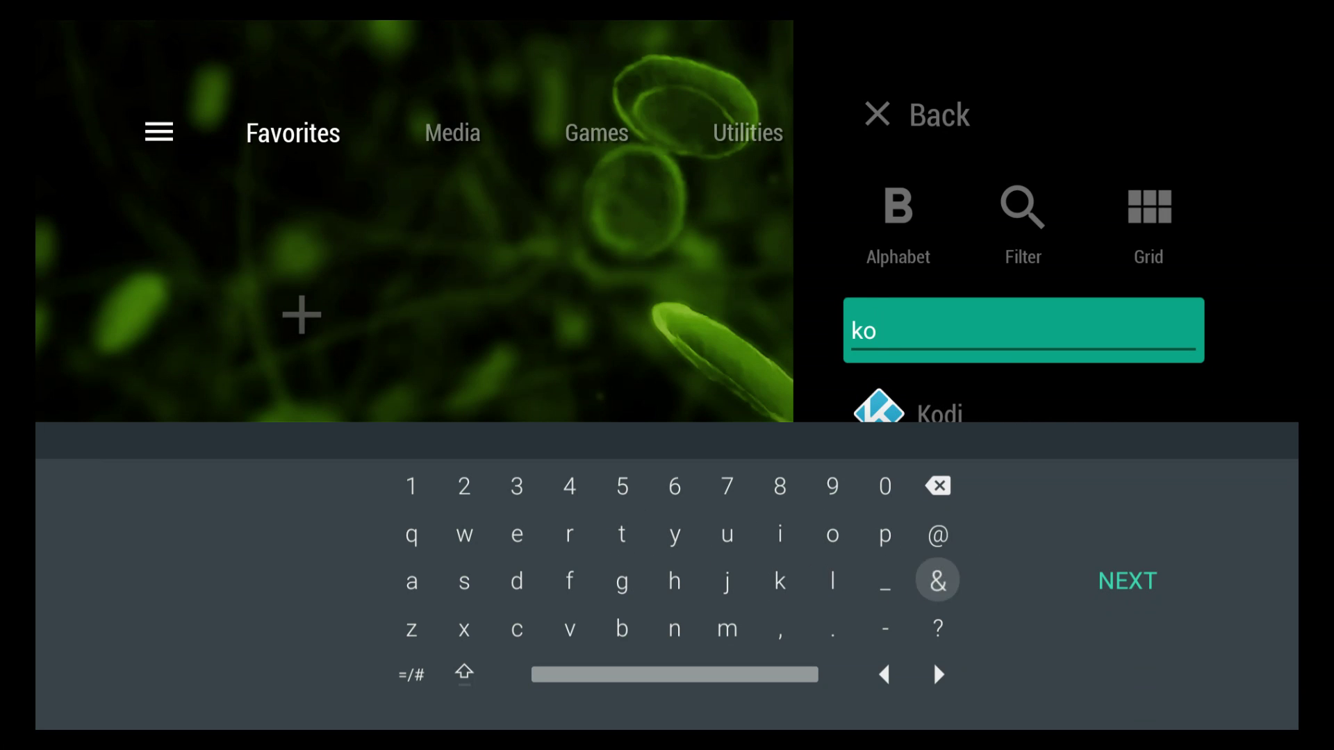
key("Return")
key("Right")
key("Right")
key("Right")
key("Right")
key("Right")
key("Right")
key("Right")
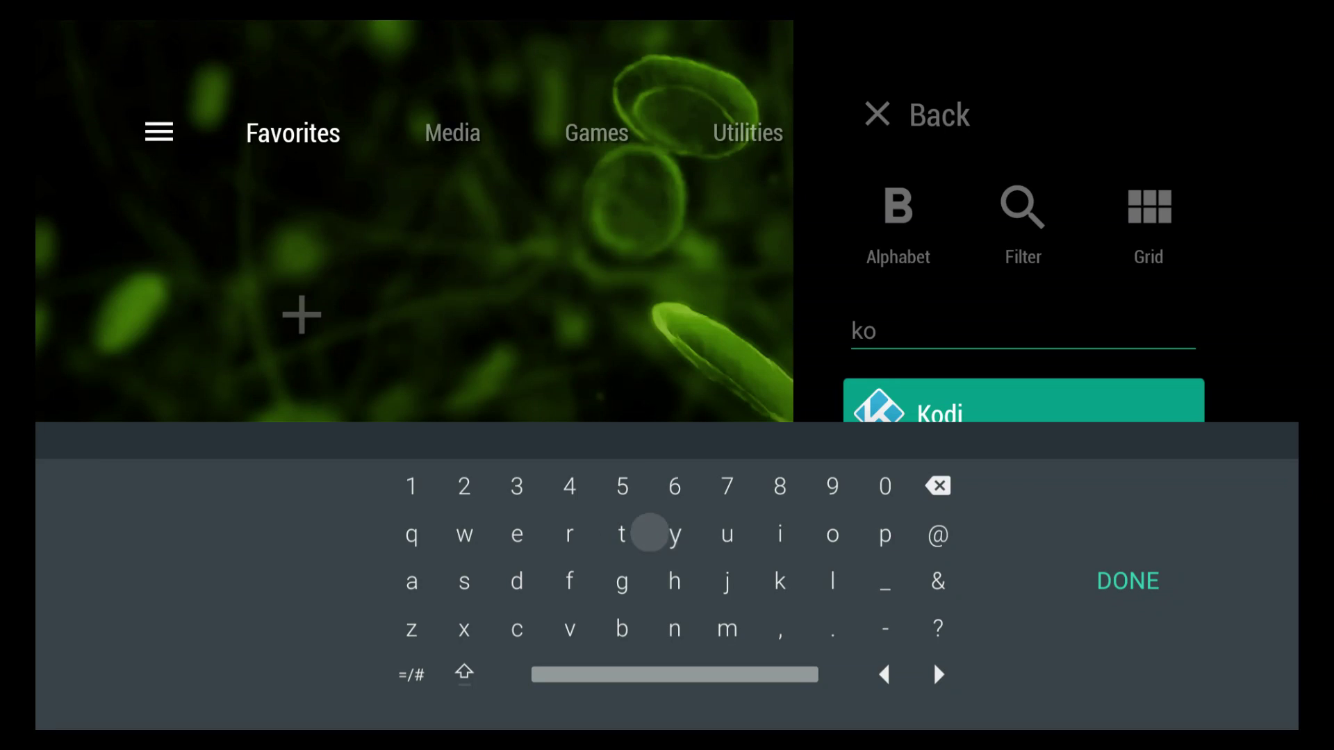
key("Return")
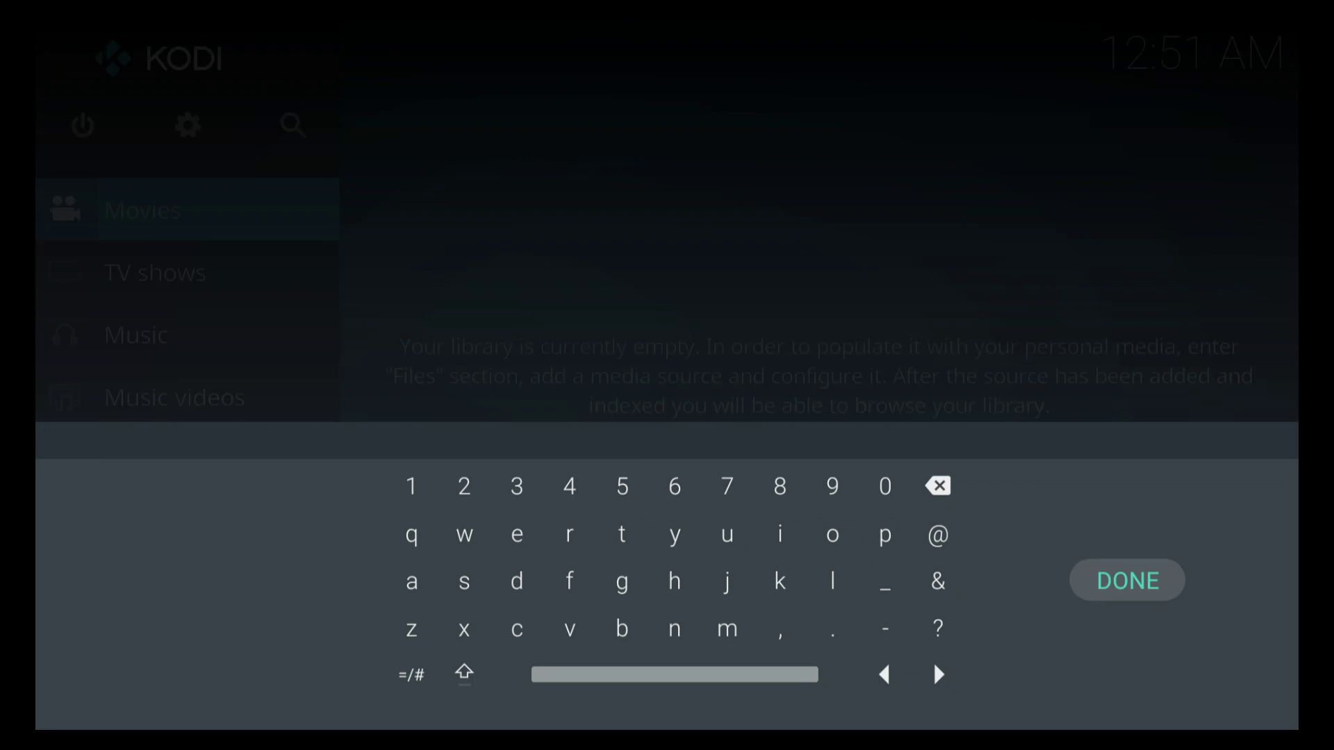
- Browse Kodi's main menu down to the Add-ons section
key("Down")
key("Down")
key("Down")
key("Down")
key("Down")
key("Down")
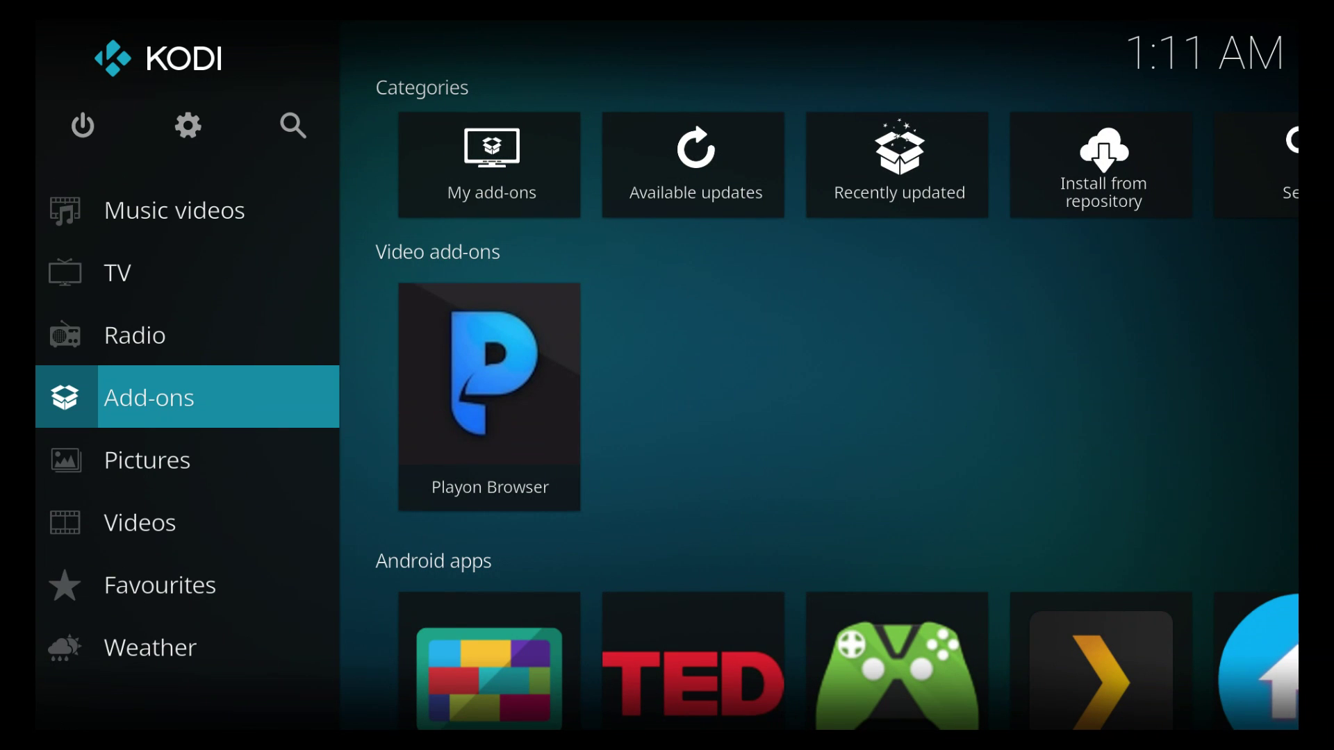
- Leave Kodi for the stock Android TV home screen and go to the Home app in the Apps row
key("Home")
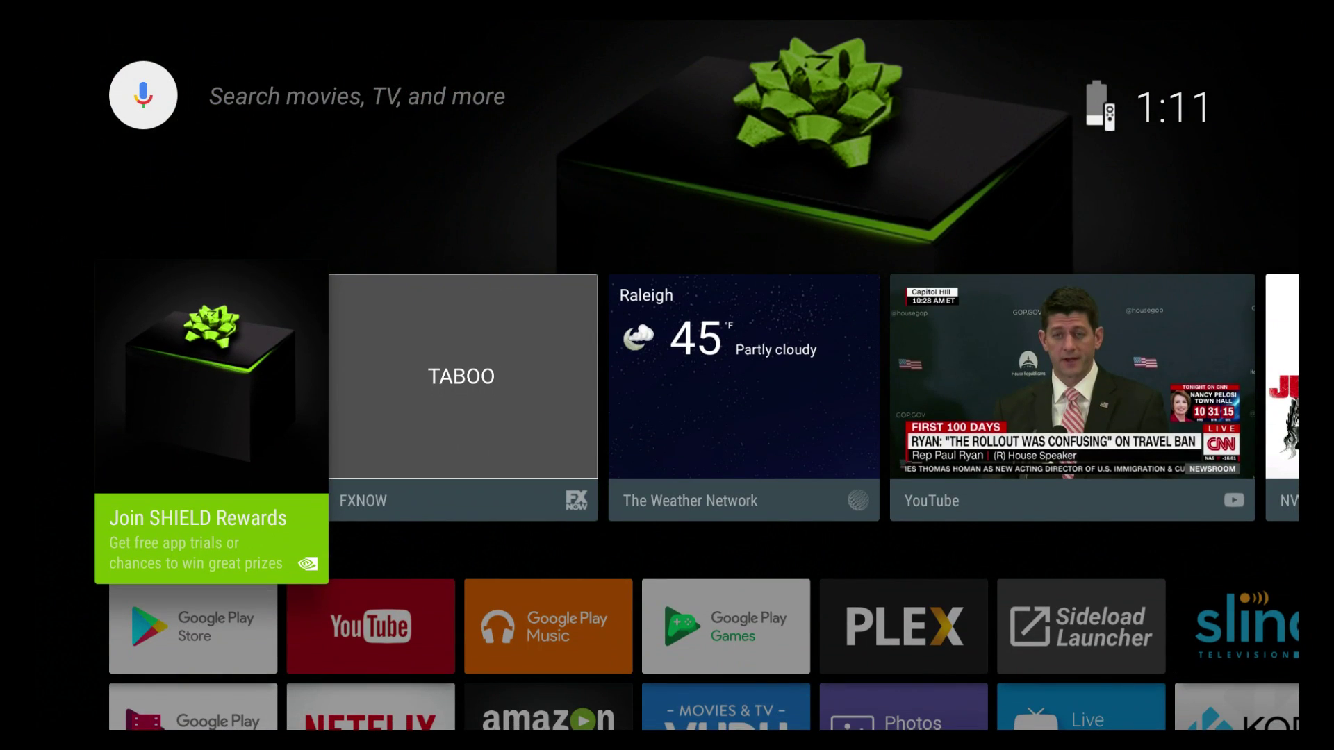
key("Down")
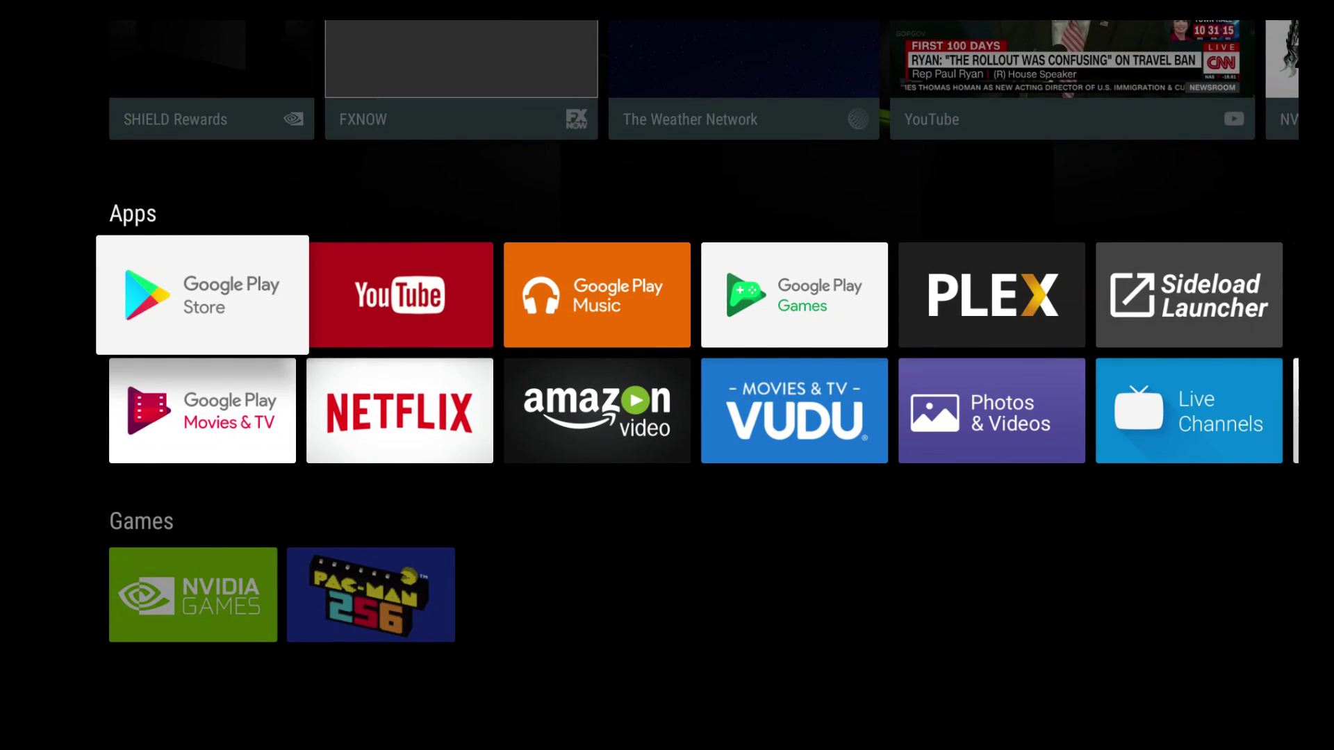
key("Right")
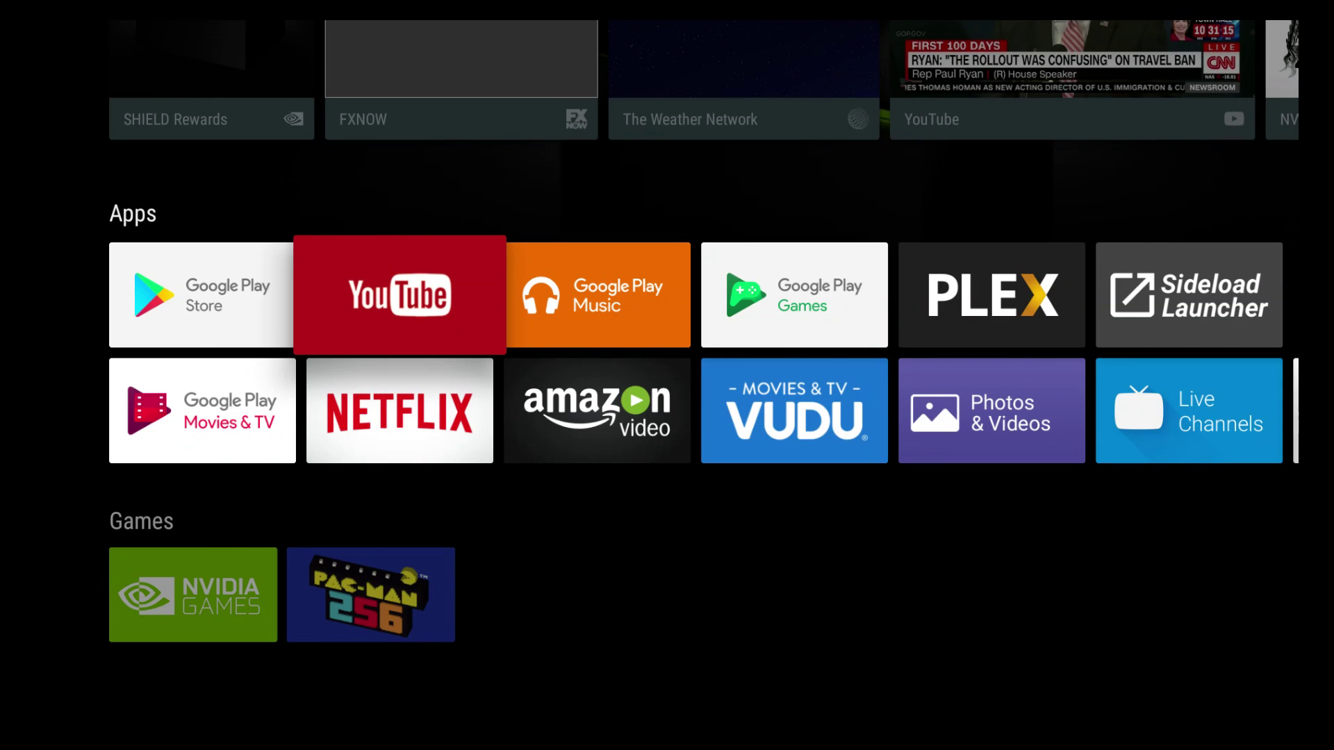
key("Right")
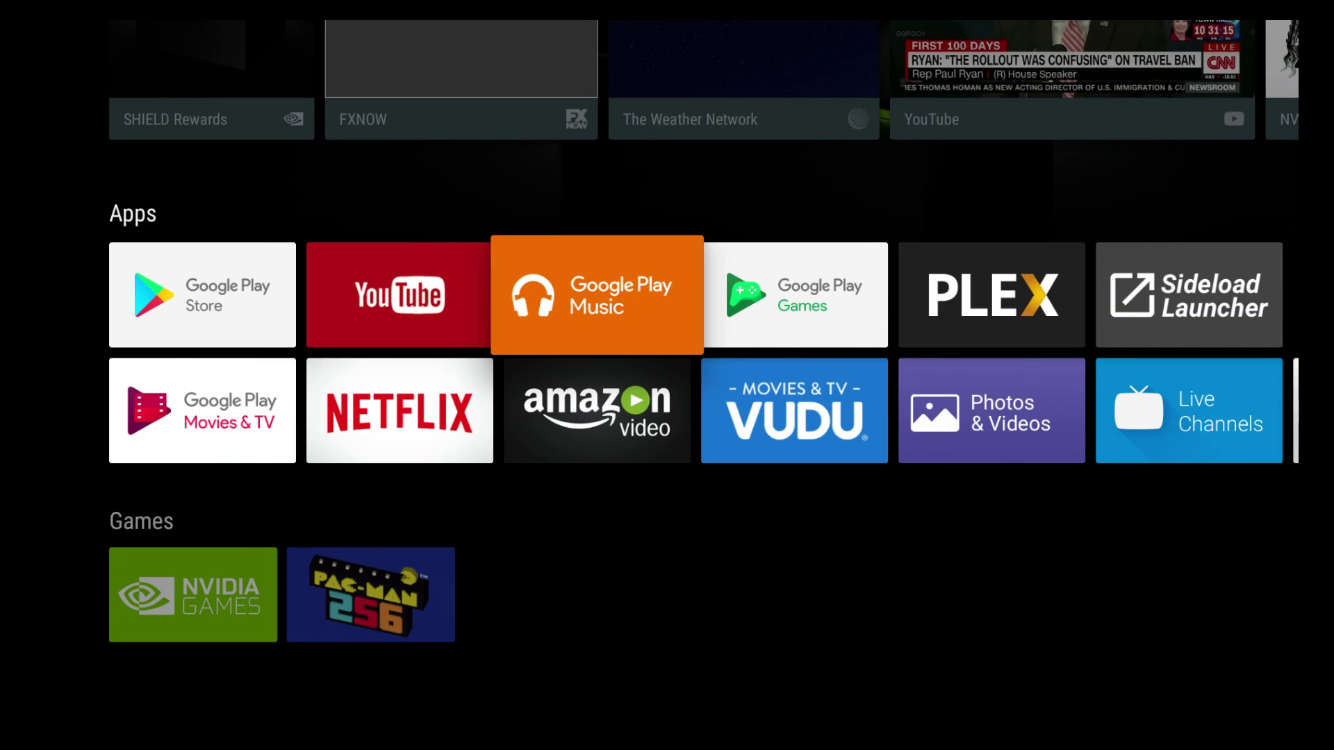
key("Right")
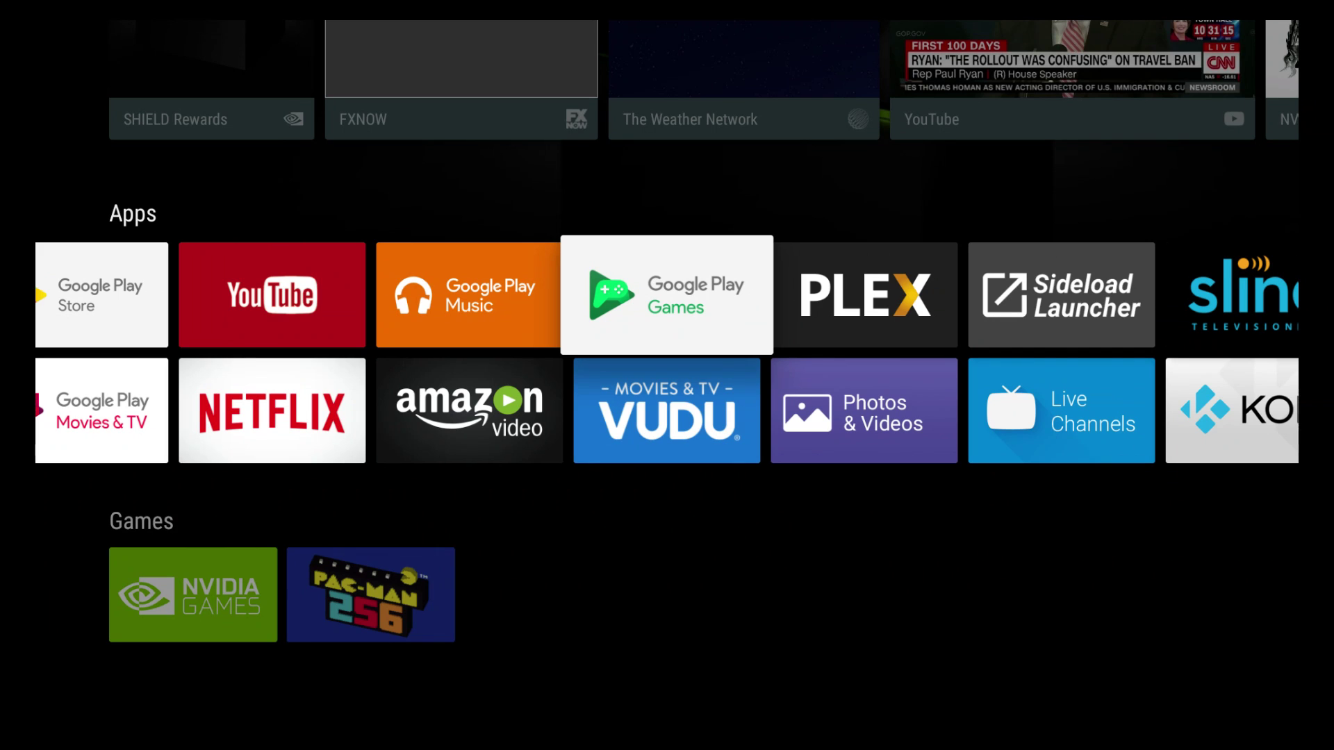
key("Right")
key("Right")
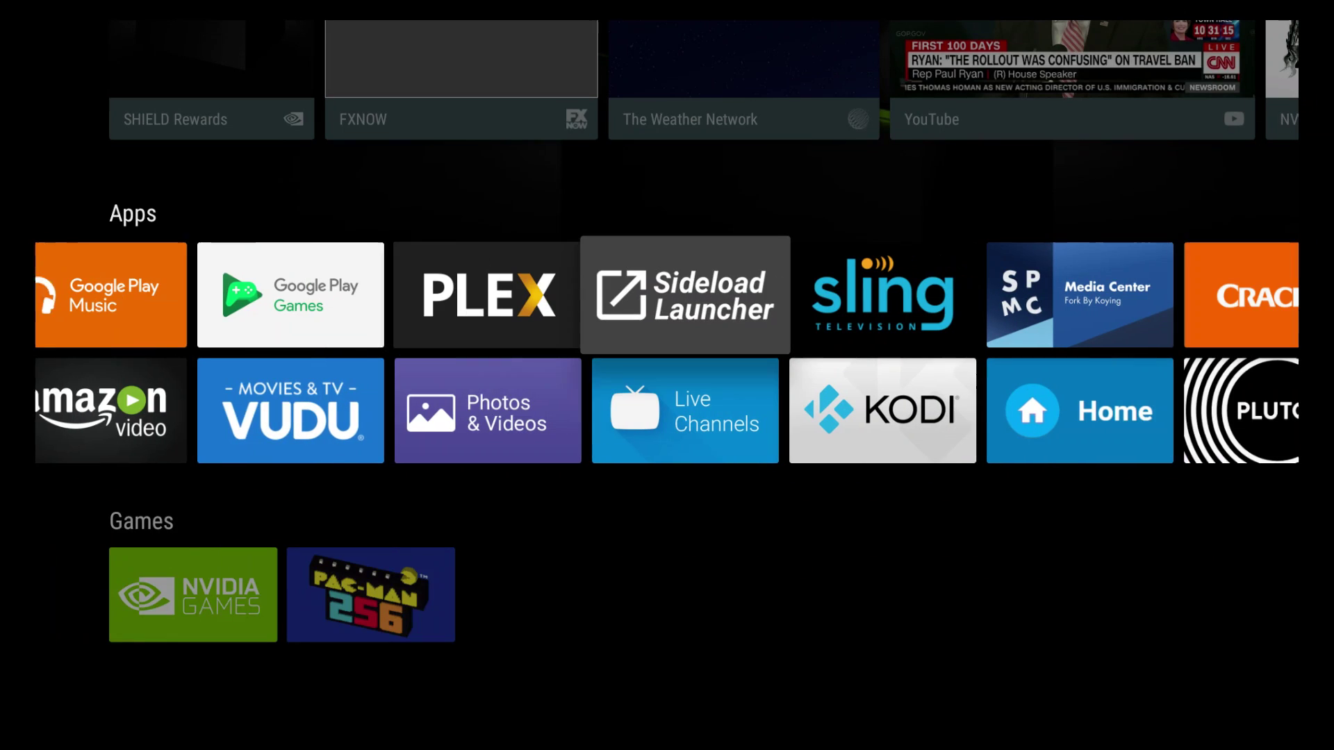
key("Down")
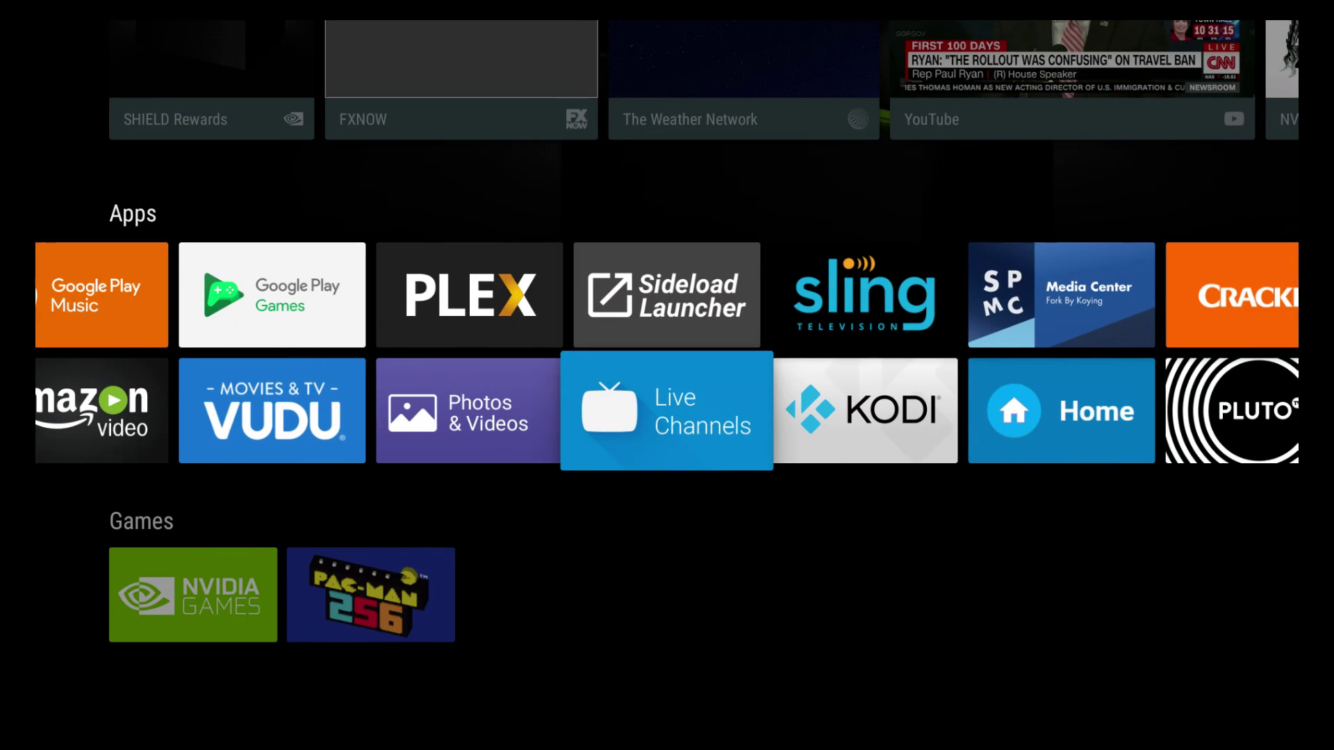
key("Right")
key("Right")
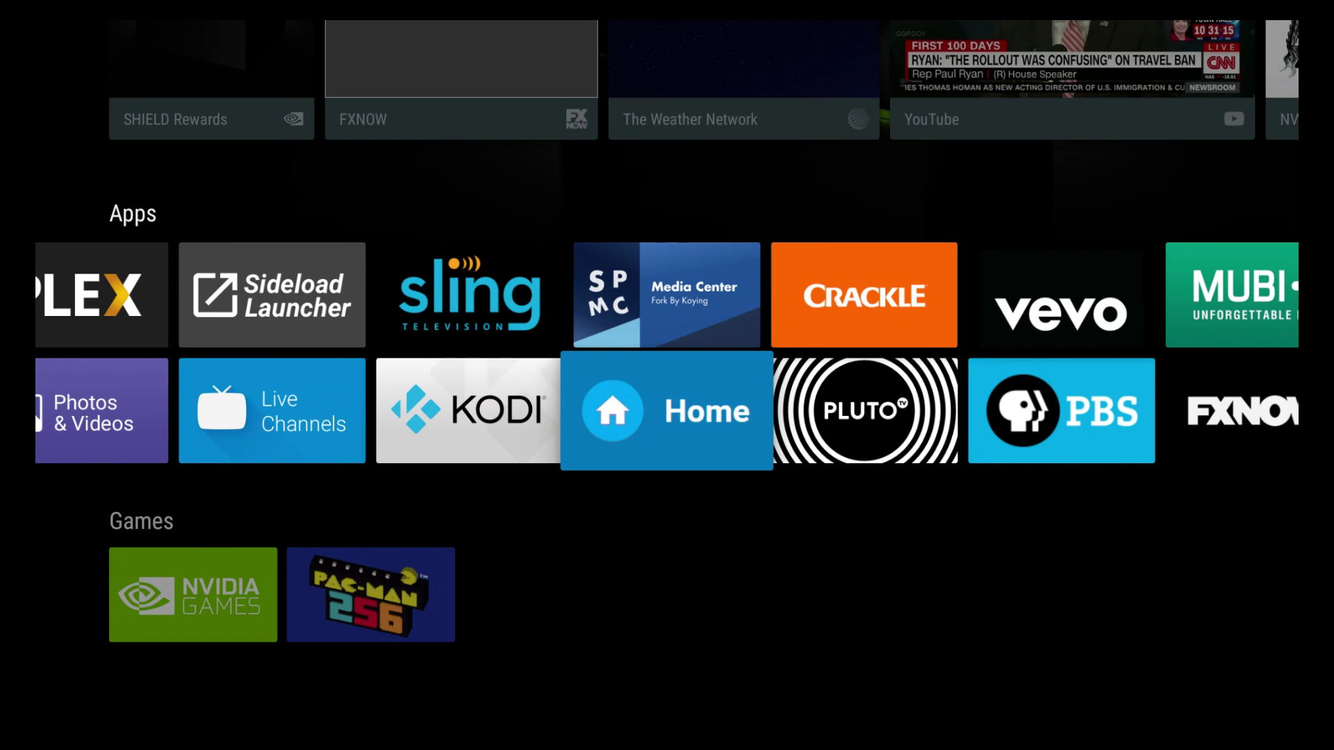
- Look through the Apps row from Home back to Netflix, including the Games and settings rows beneath it
key("Up")
key("Right")
key("Left")
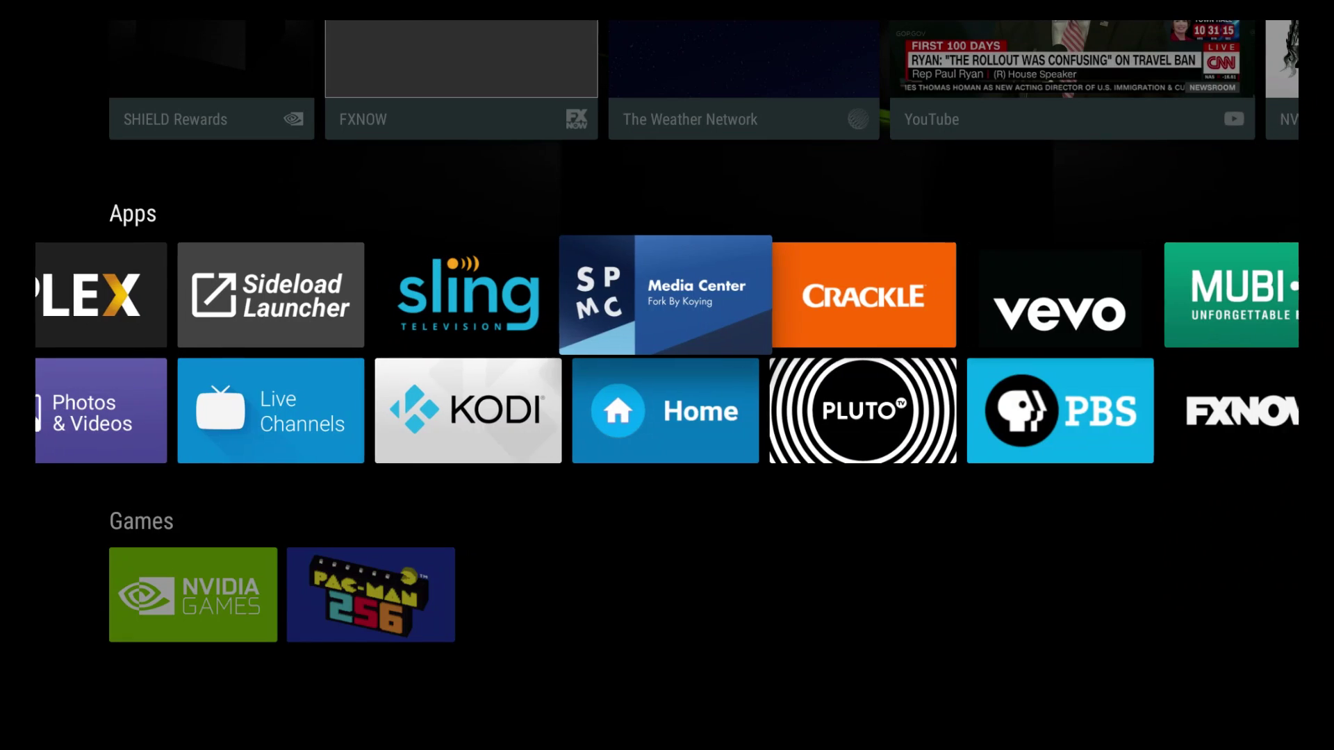
key("Left")
key("Left")
key("Left")
key("Left")
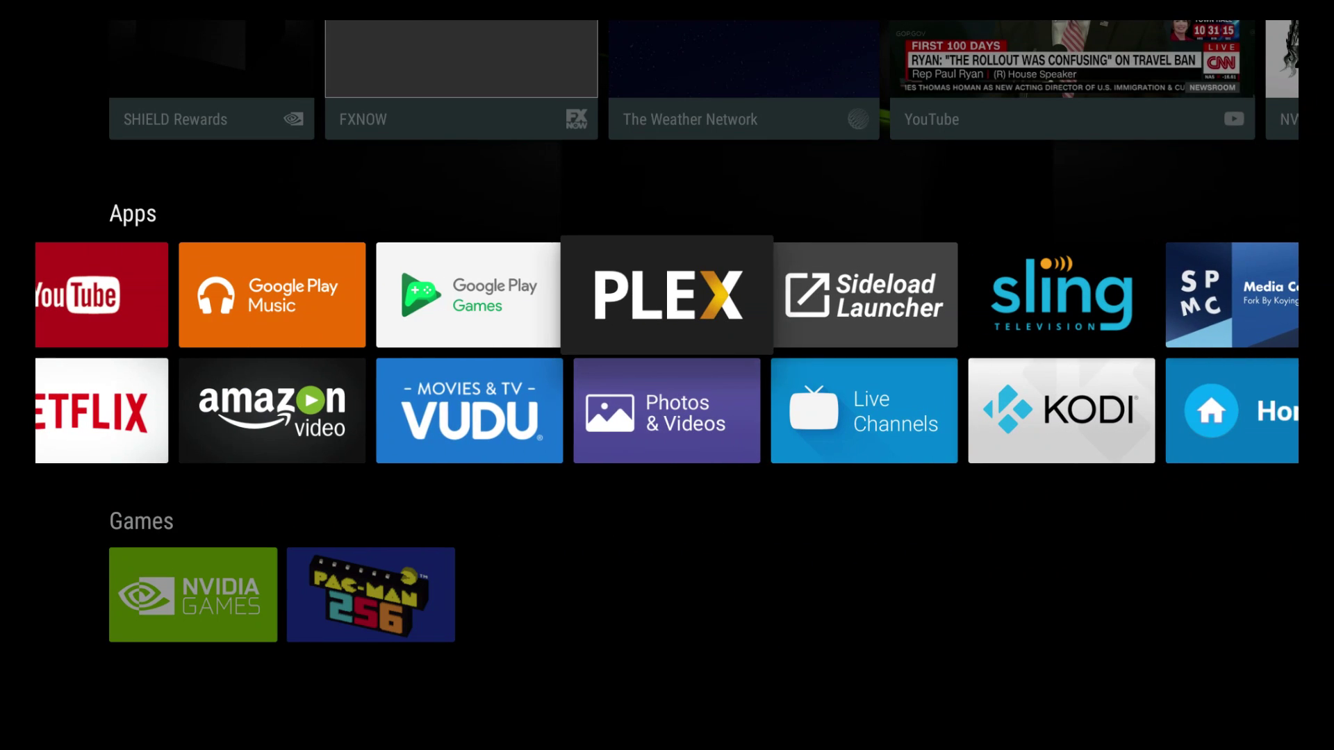
key("Left")
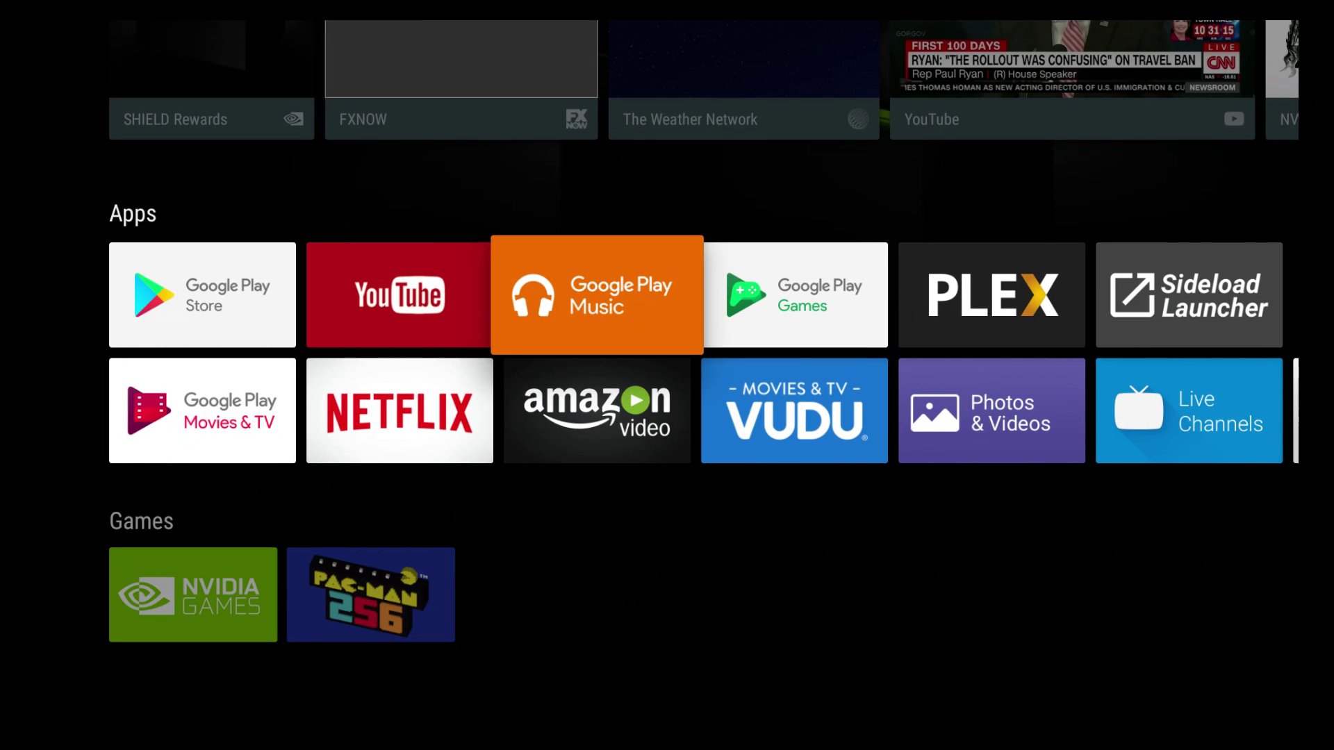
key("Left")
key("Down")
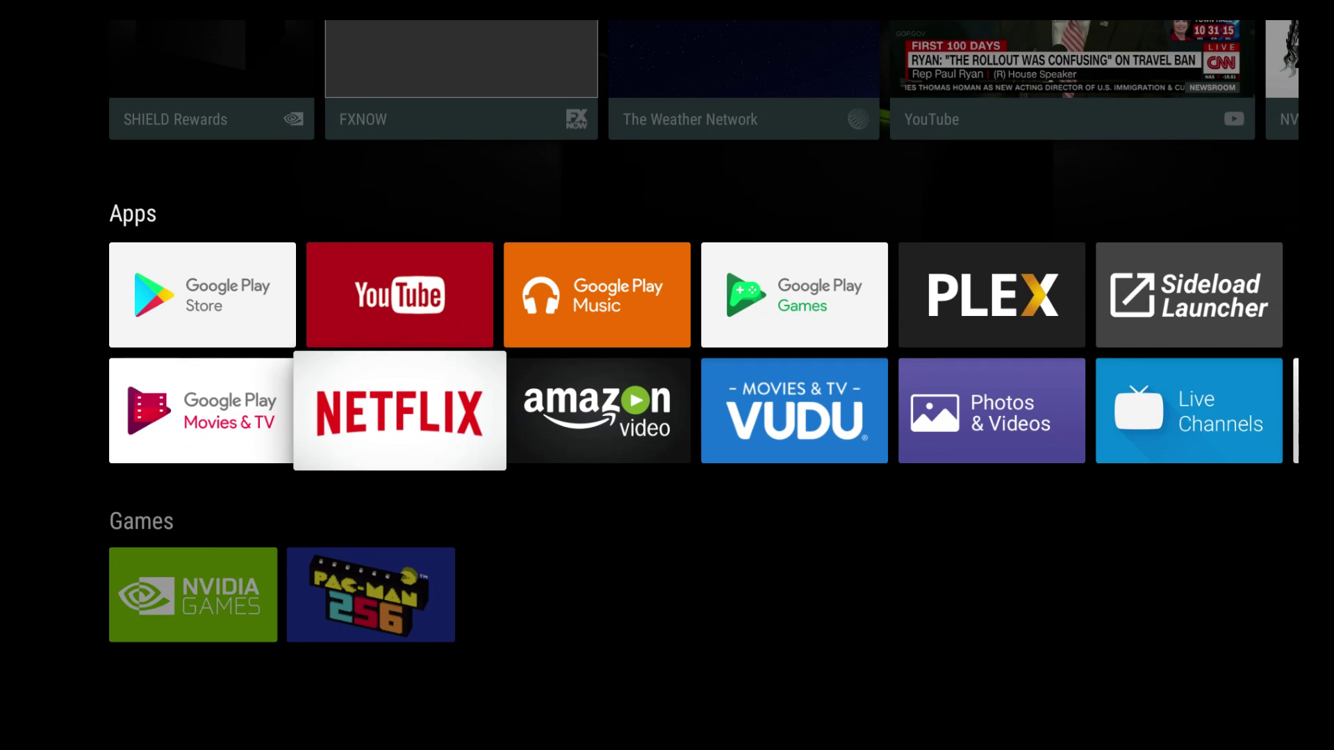
key("Down")
key("Up")
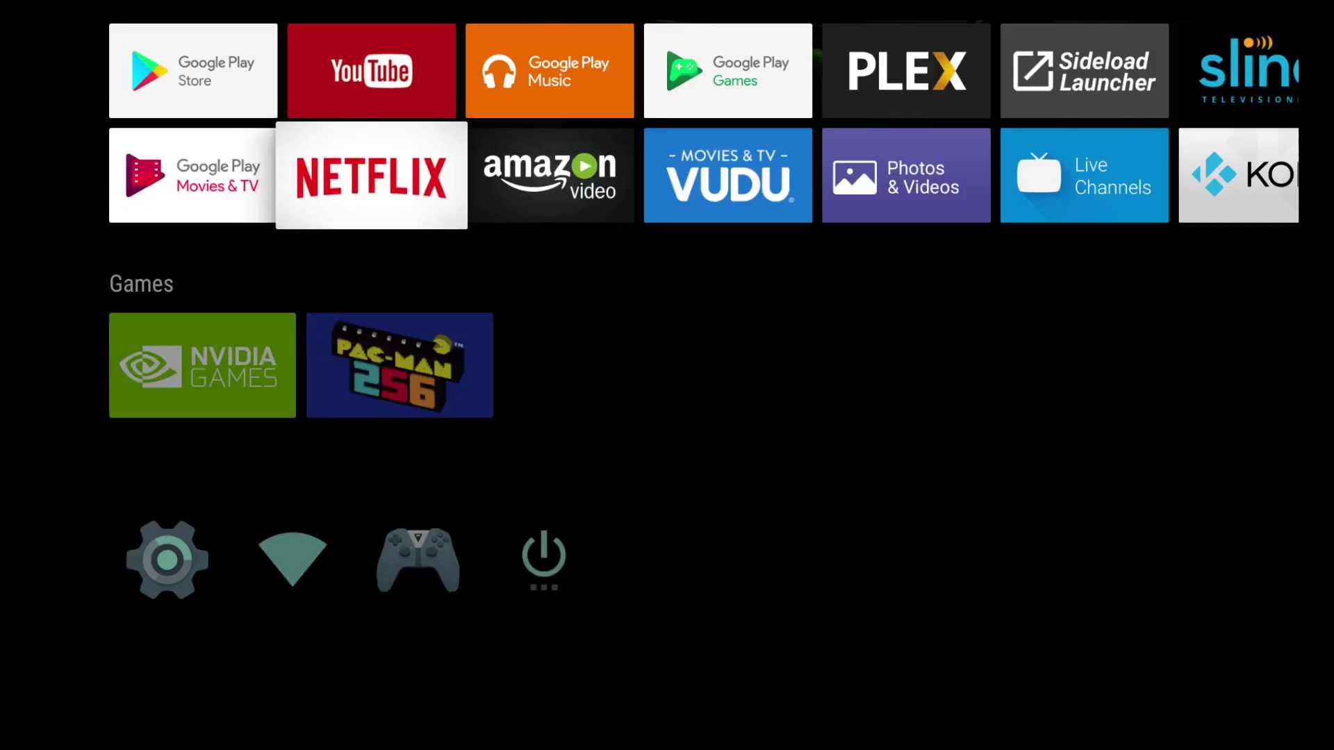
- Examine the Apps row again from YouTube onward to Sling Television and the neighbouring Kodi and Home apps
key("Up")
key("Right")
key("Right")
key("Right")
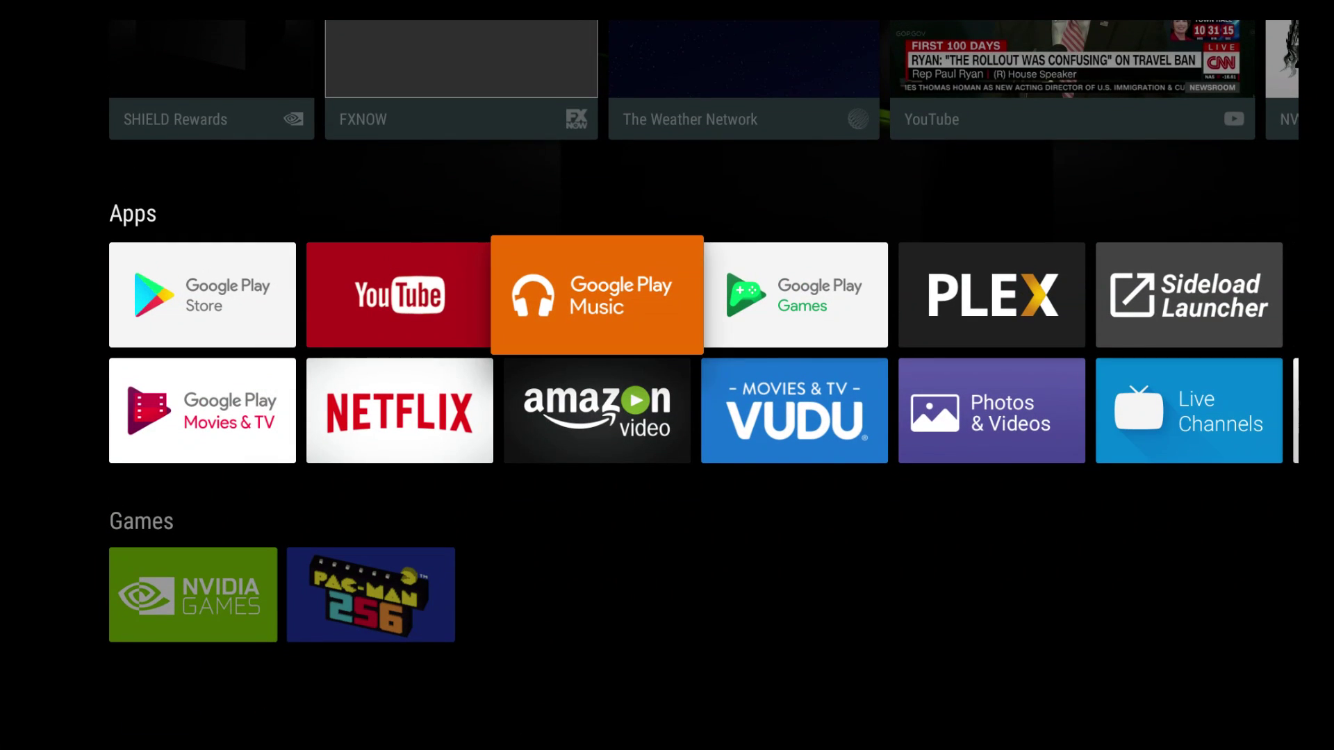
key("Right")
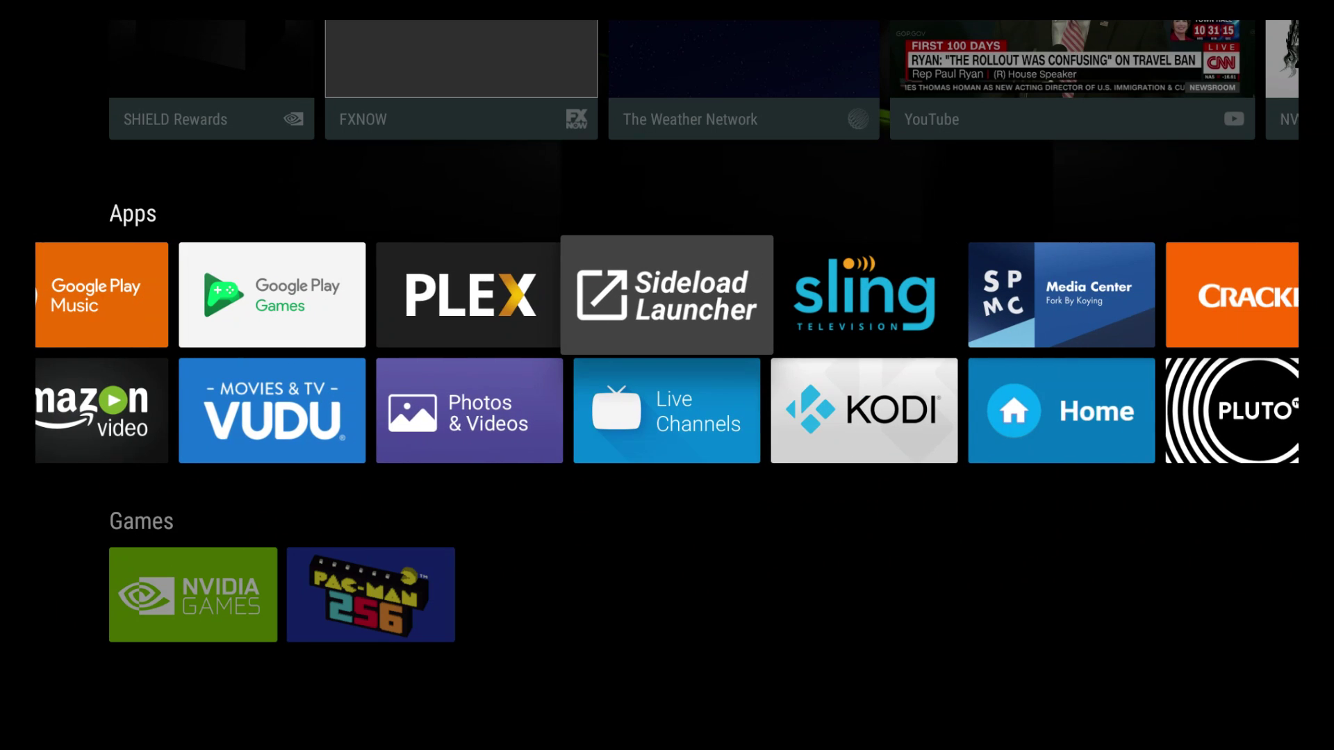
key("Right")
key("Down")
key("Home")
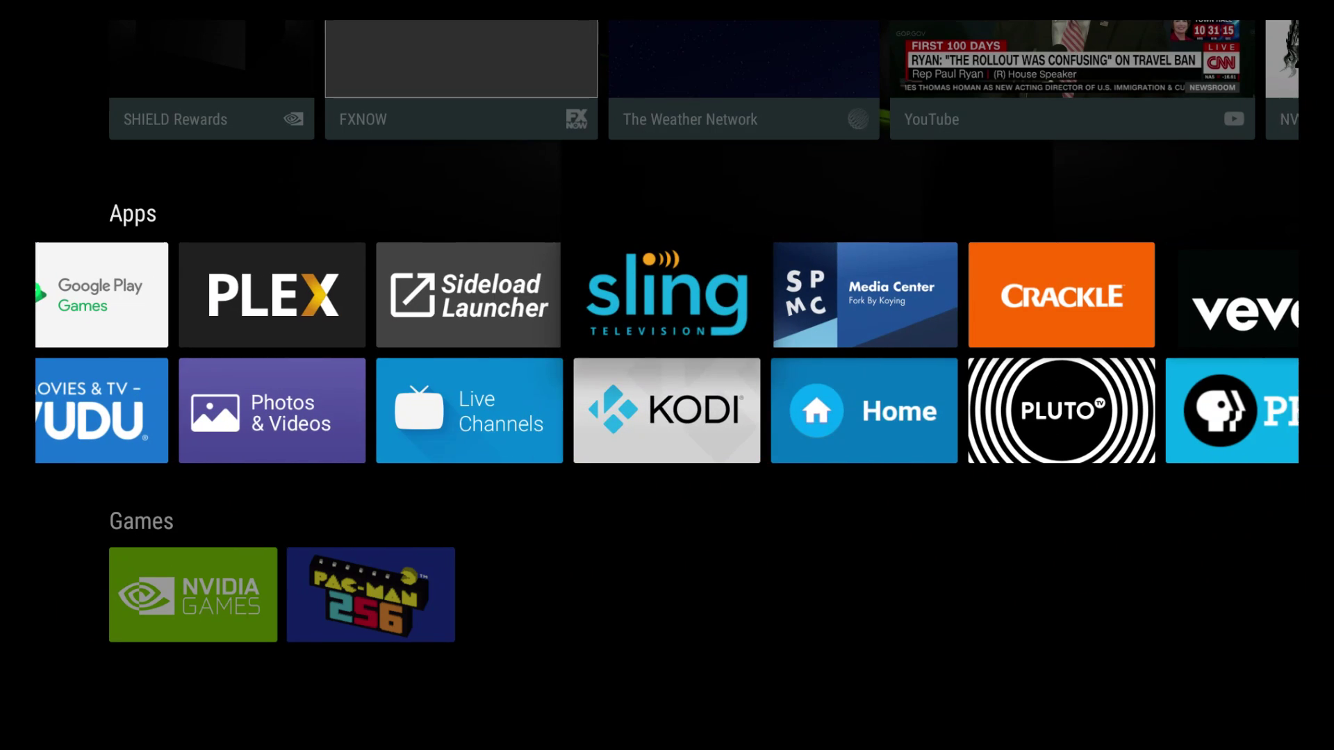